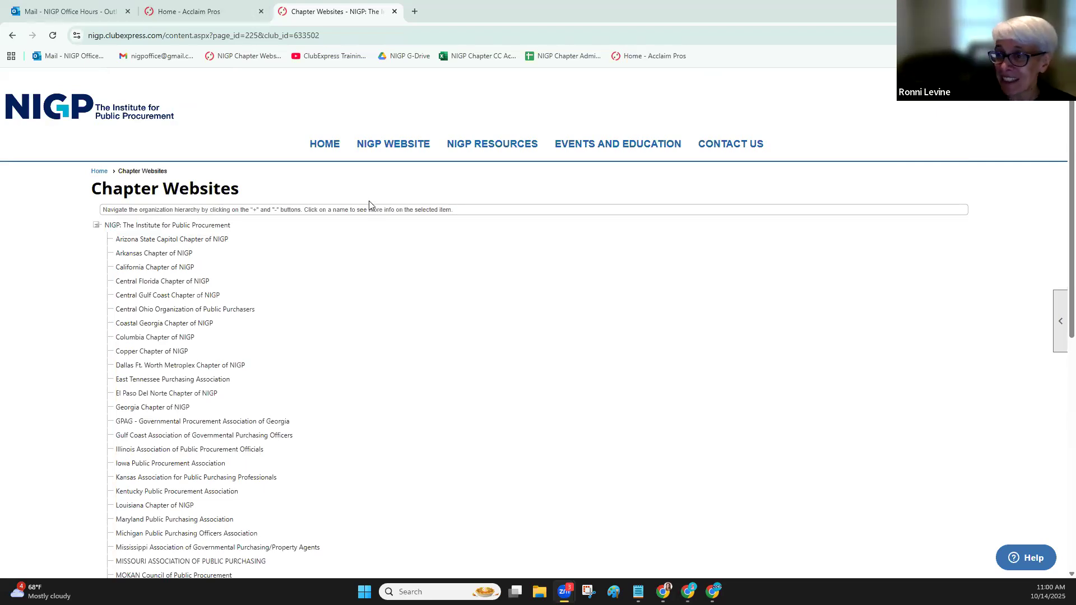
View the event calendar on the Acclaim Pros site and return to the chapter websites list
scroll(316, 369, "down", 1)
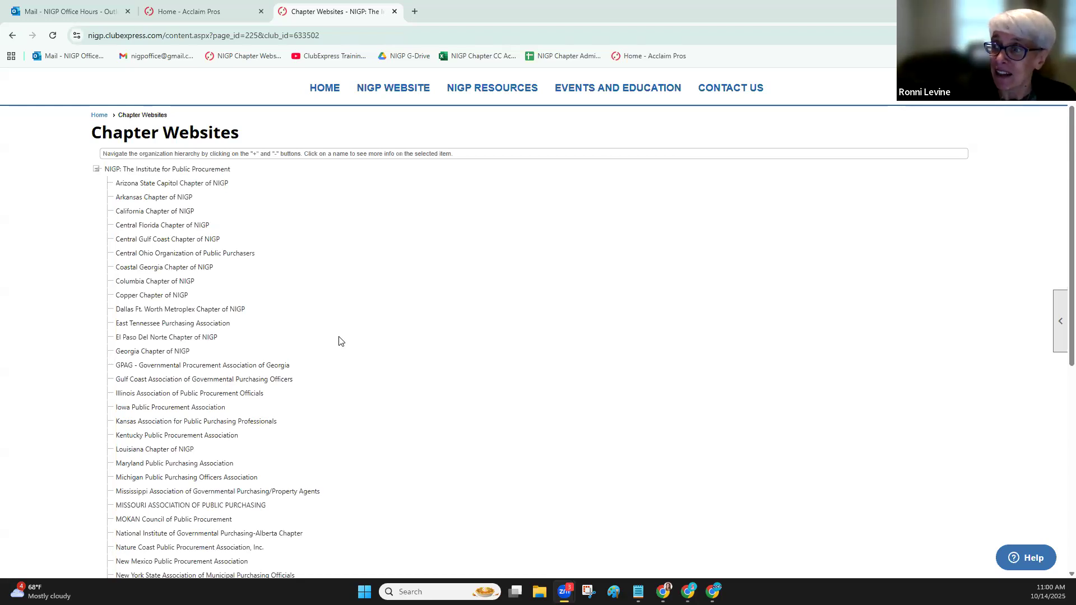
scroll(340, 341, "up", 1)
left_click(189, 11)
left_click(842, 128)
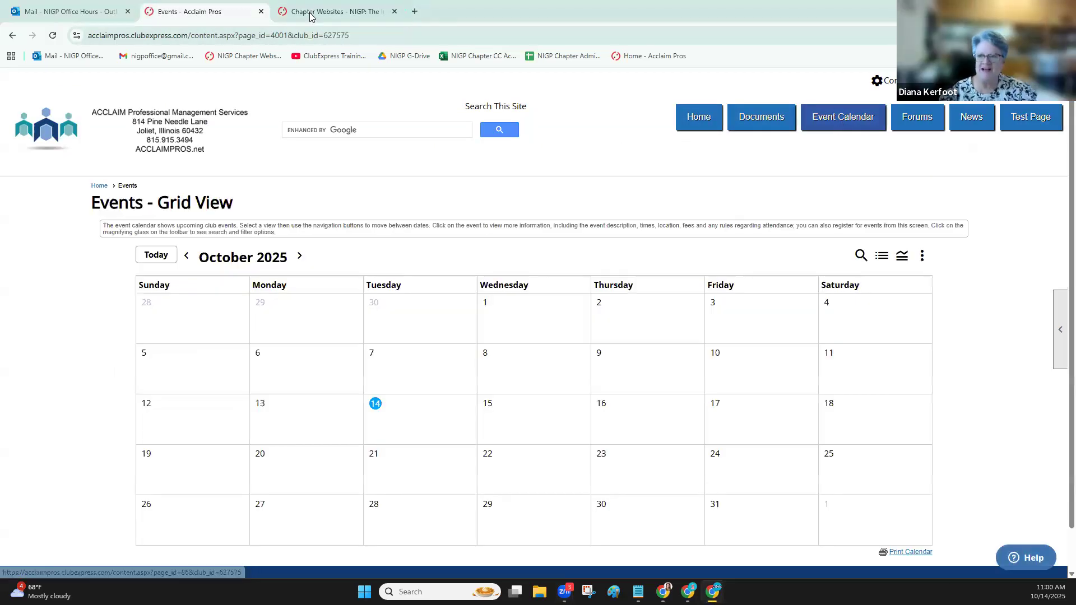
left_click(333, 11)
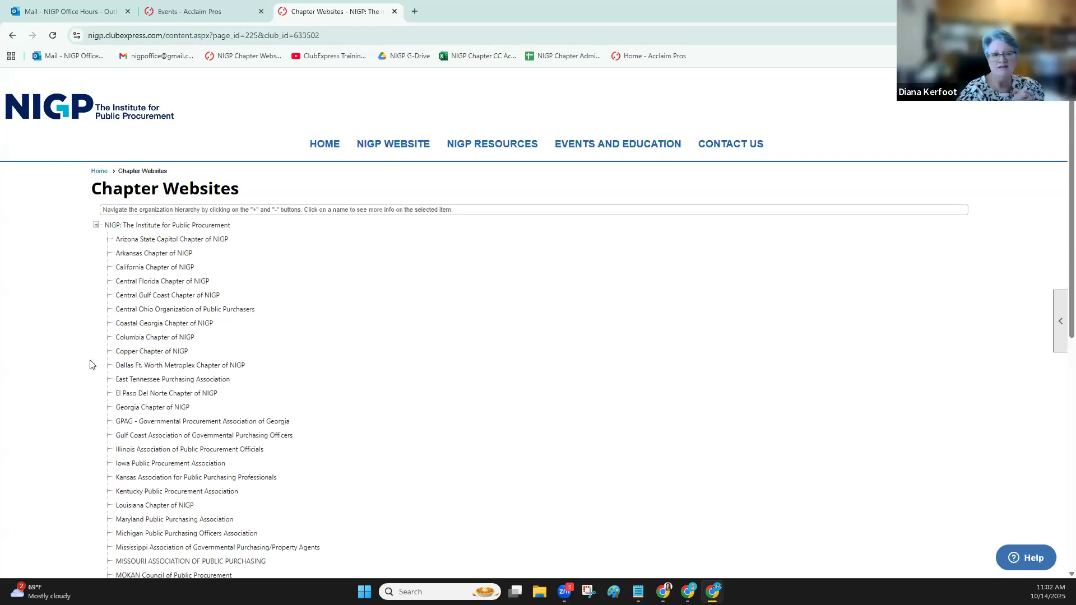
Open the Copper Chapter of NIGP website from the chapter list and log in with the saved credentials
left_click(180, 359)
left_click(278, 379)
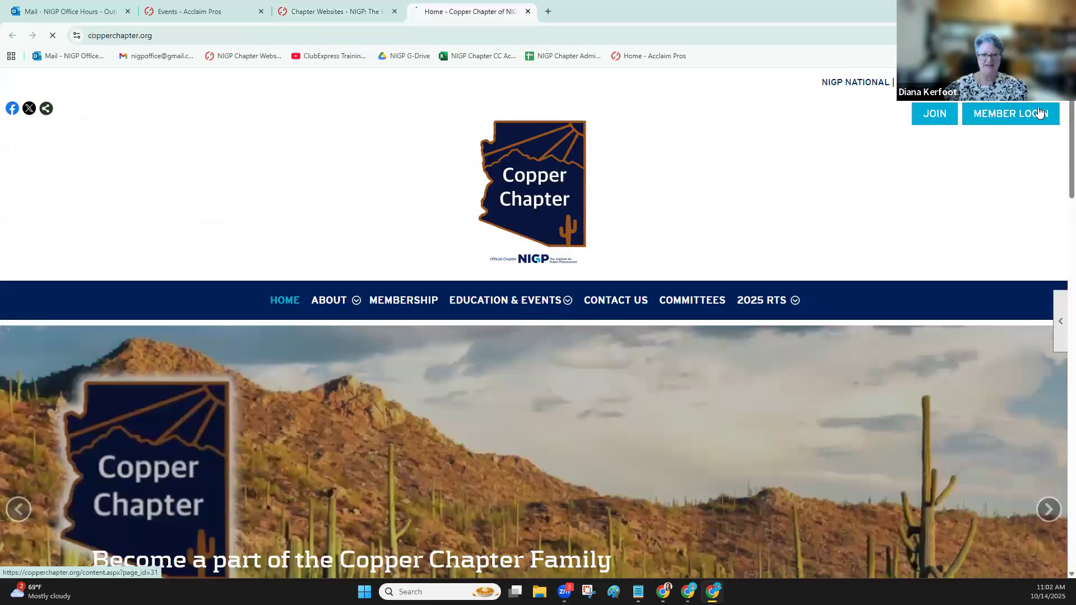
left_click(1039, 112)
left_click(114, 485)
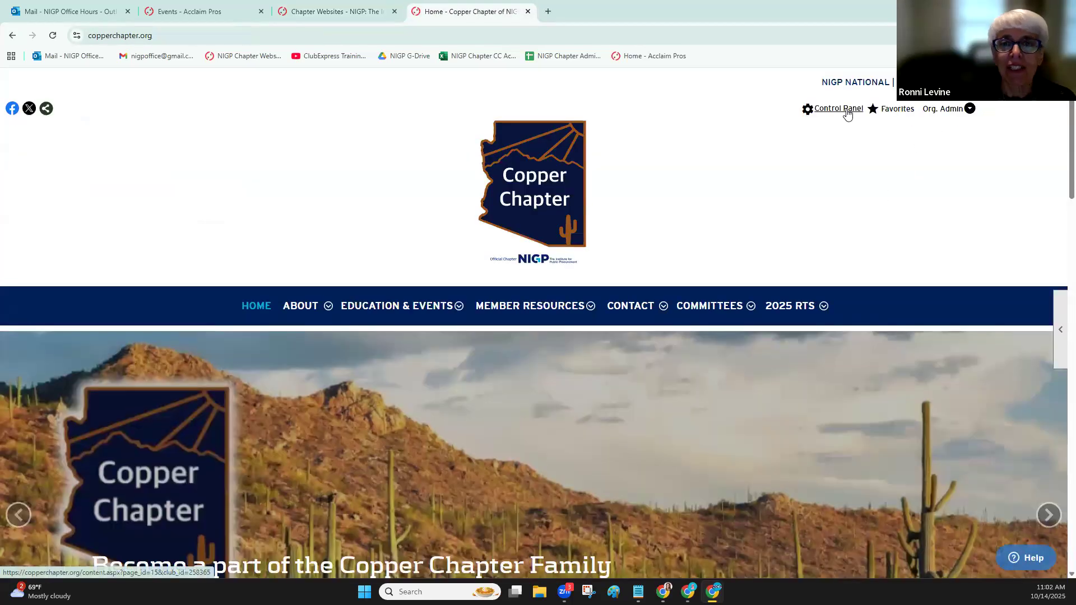
Open the website functions in the Control Panel, list all photos in the Photo Manager, and return to the Control Panel
left_click(838, 109)
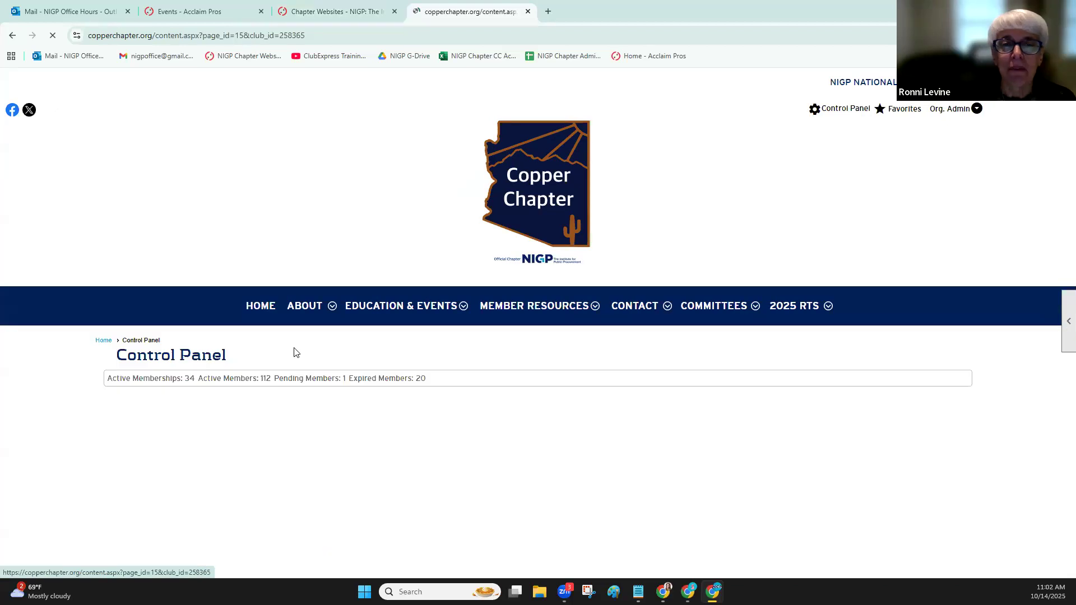
scroll(293, 353, "down", 5)
left_click(234, 133)
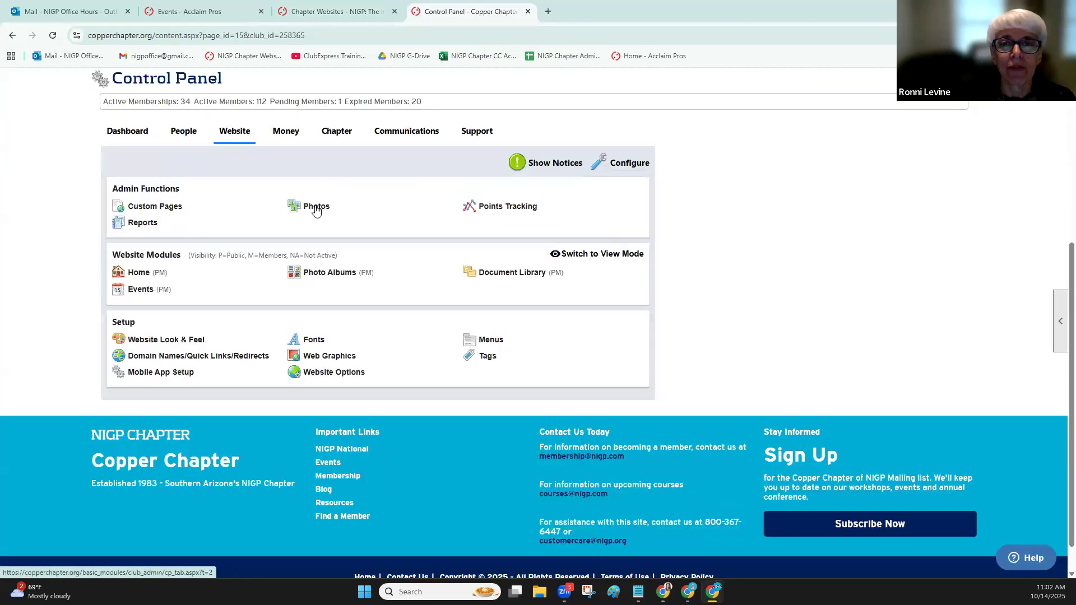
left_click(314, 207)
scroll(353, 295, "down", 4)
left_click(328, 316)
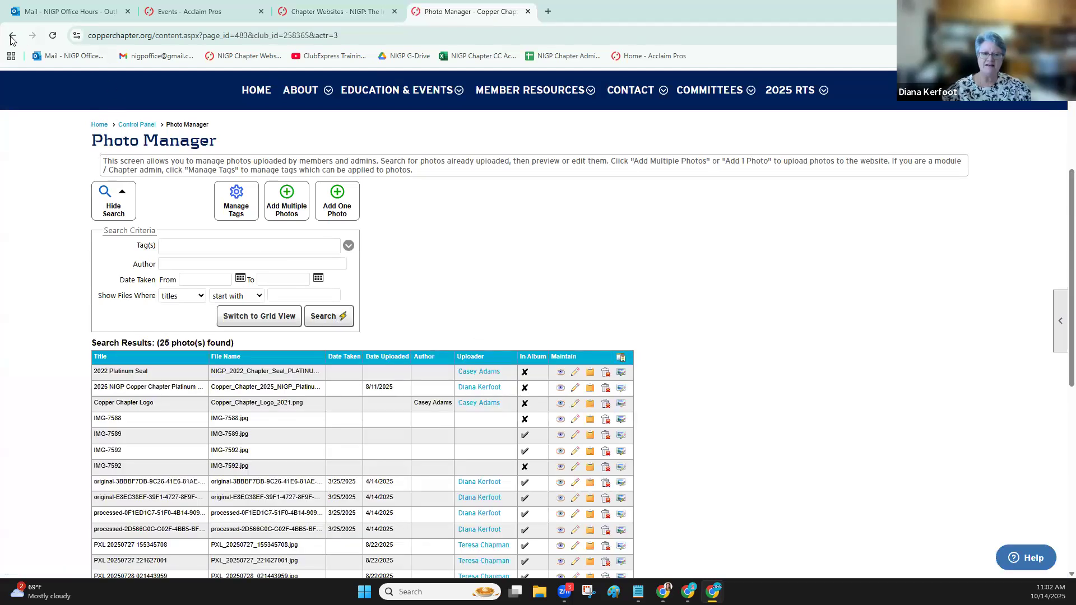
left_click(12, 35)
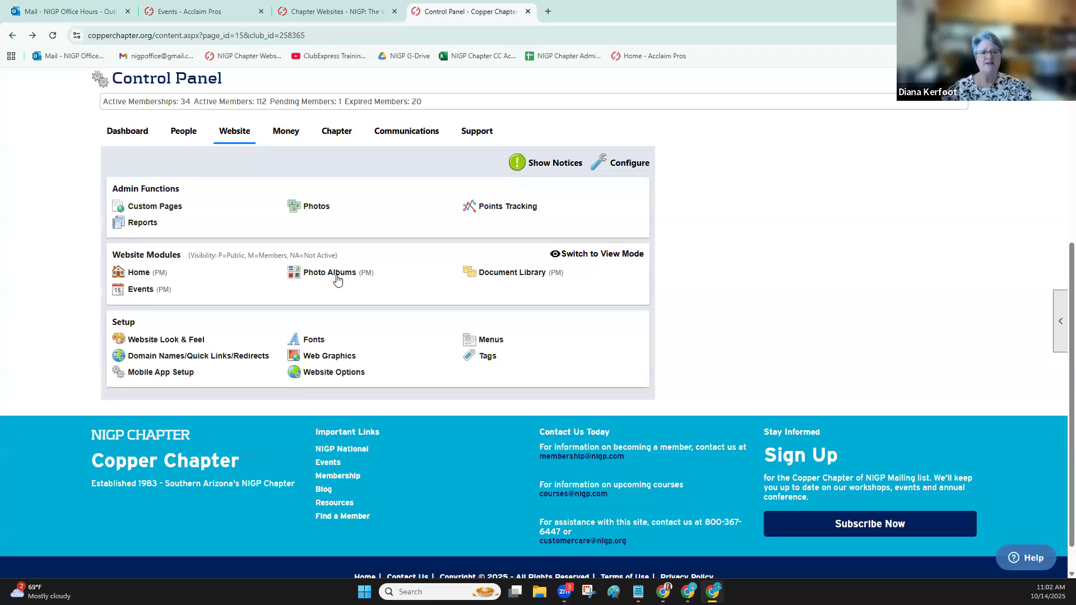
Open the Photo Album Manager and search for albums across all categories
left_click(334, 273)
scroll(292, 328, "down", 3)
left_click(291, 327)
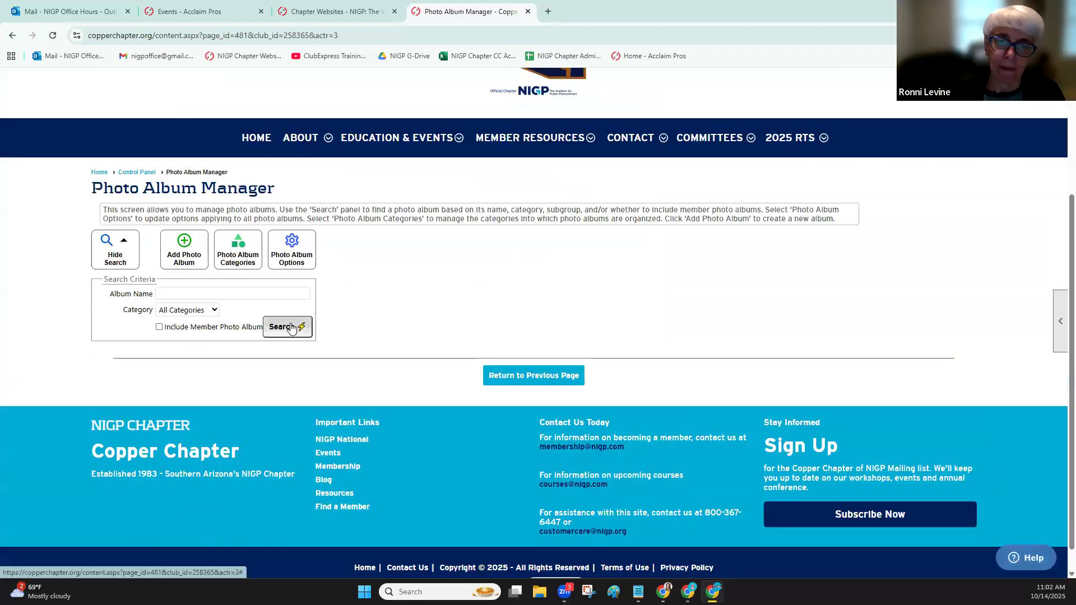
scroll(385, 318, "down", 4)
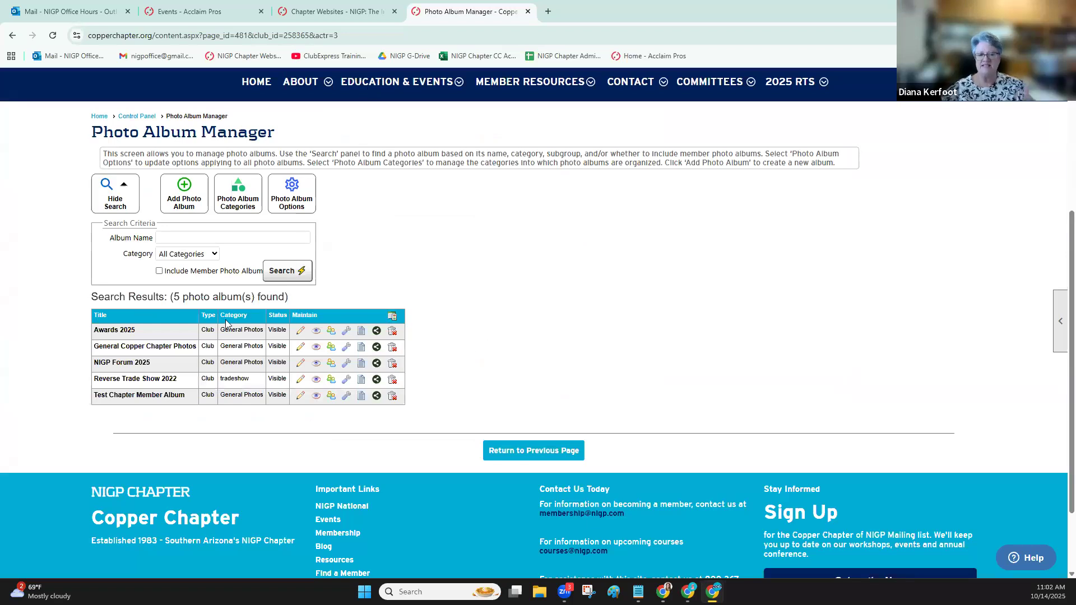
Review the Awards 2025 album's photos and configuration, leaving it unchanged, and return to the Photo Album Manager
left_click(301, 335)
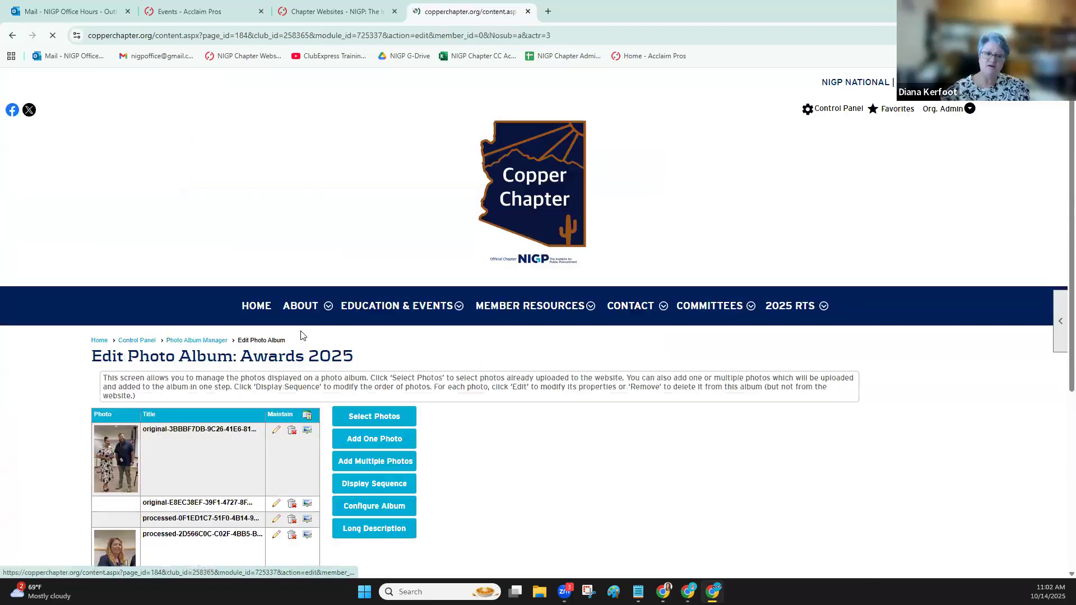
scroll(554, 279, "down", 3)
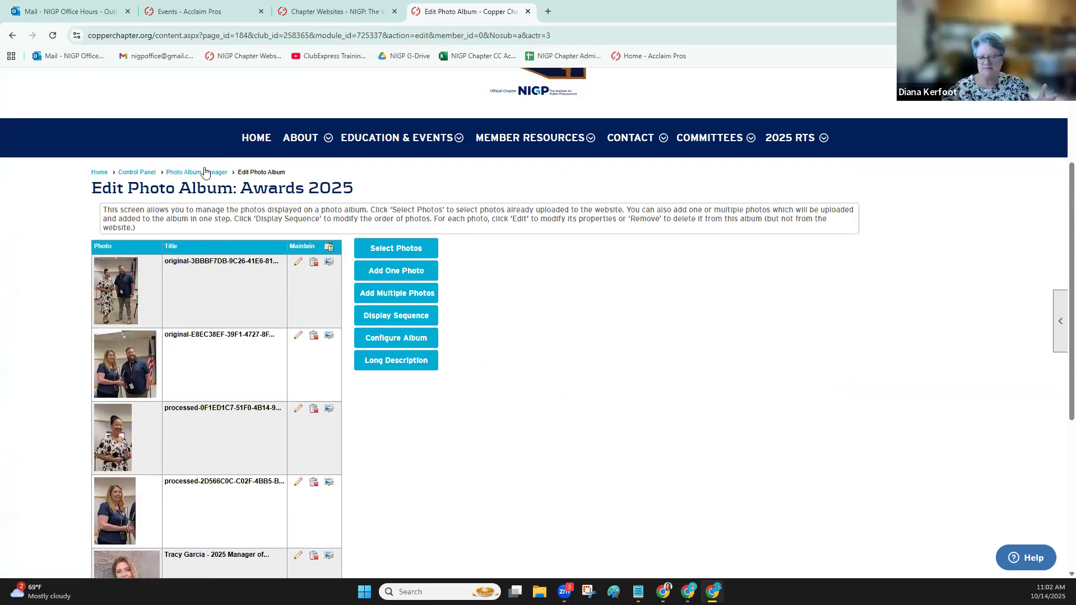
left_click(387, 338)
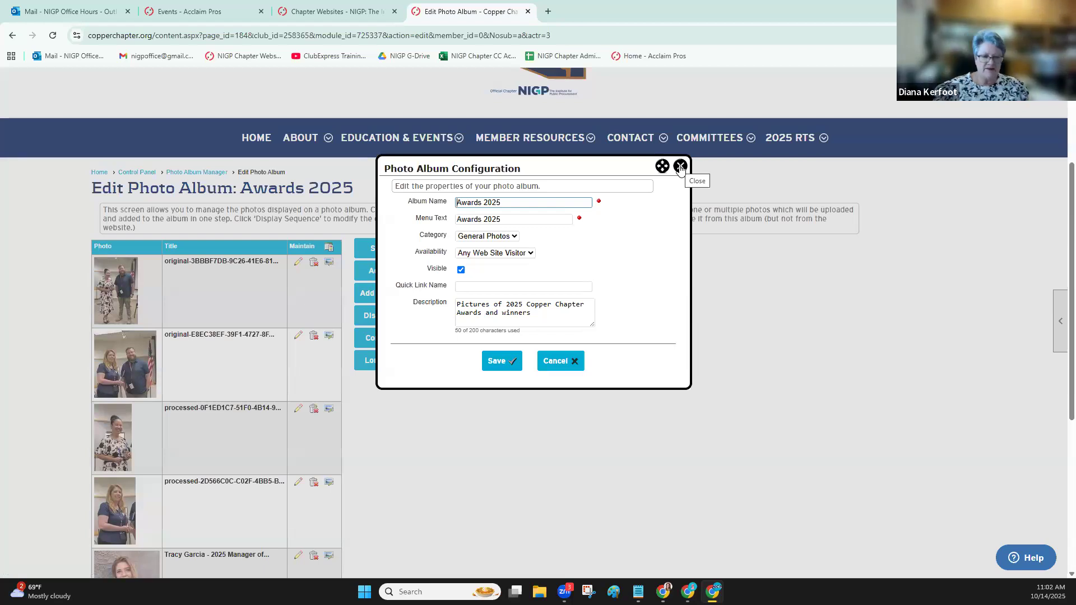
left_click(679, 167)
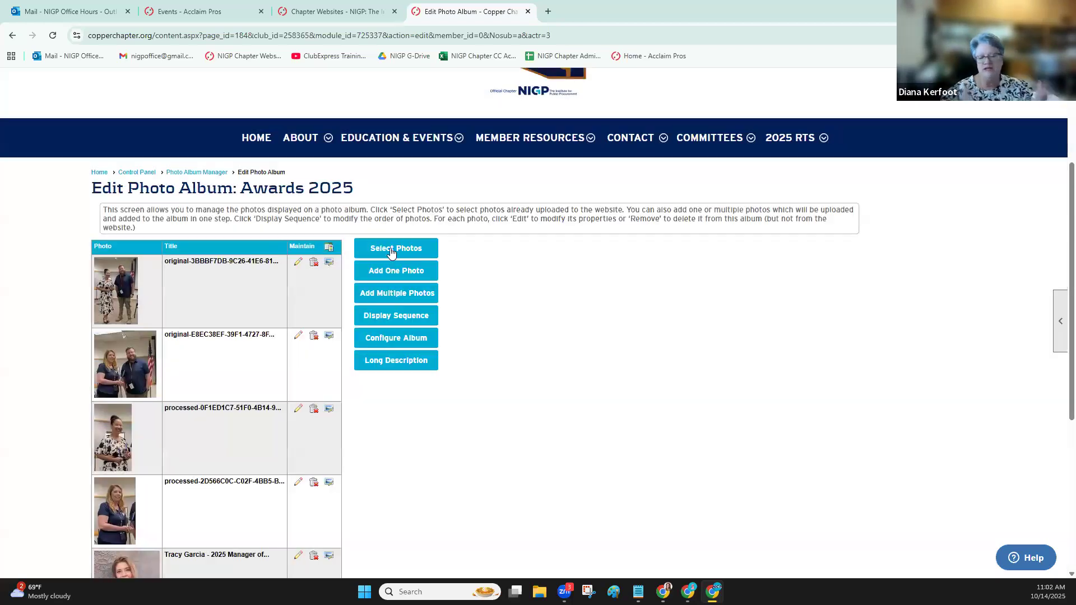
left_click(200, 174)
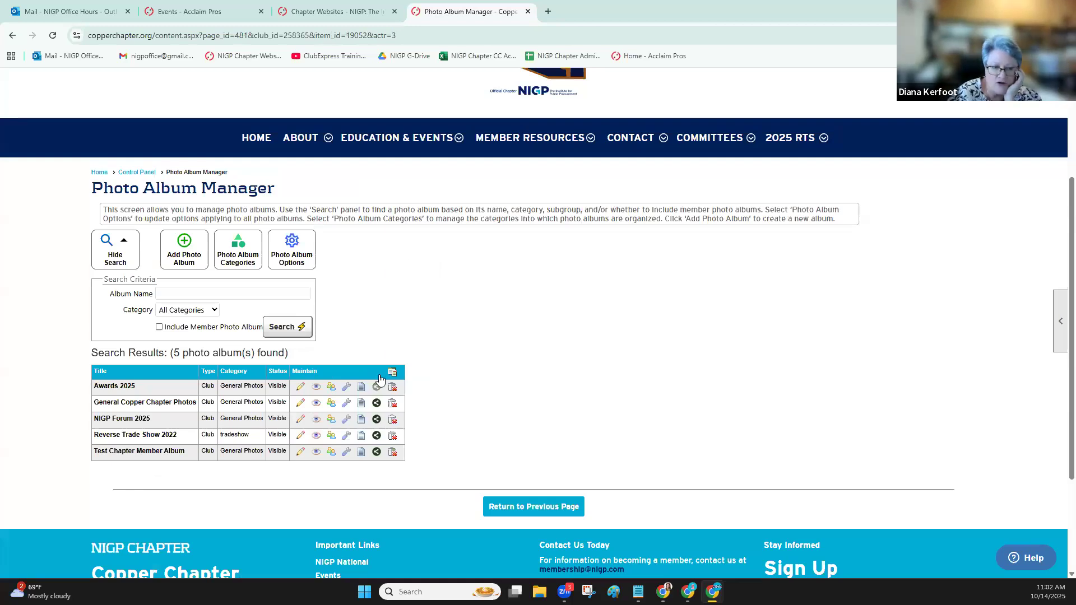
Preview the Reverse Trade Show 2022 album and reopen the Awards 2025 album's edit page to view its photos
left_click(316, 436)
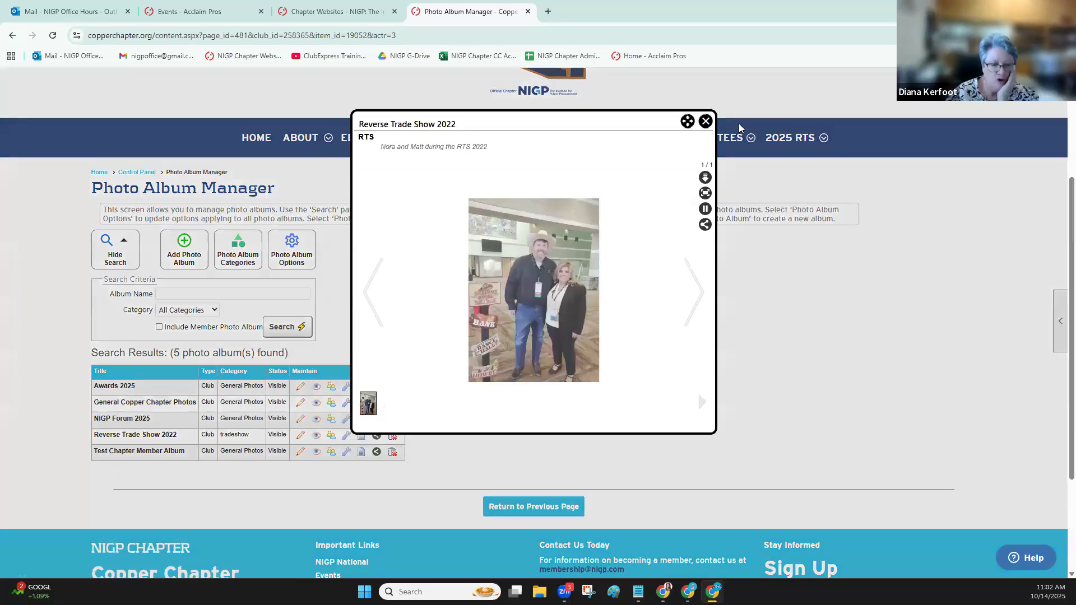
left_click(701, 121)
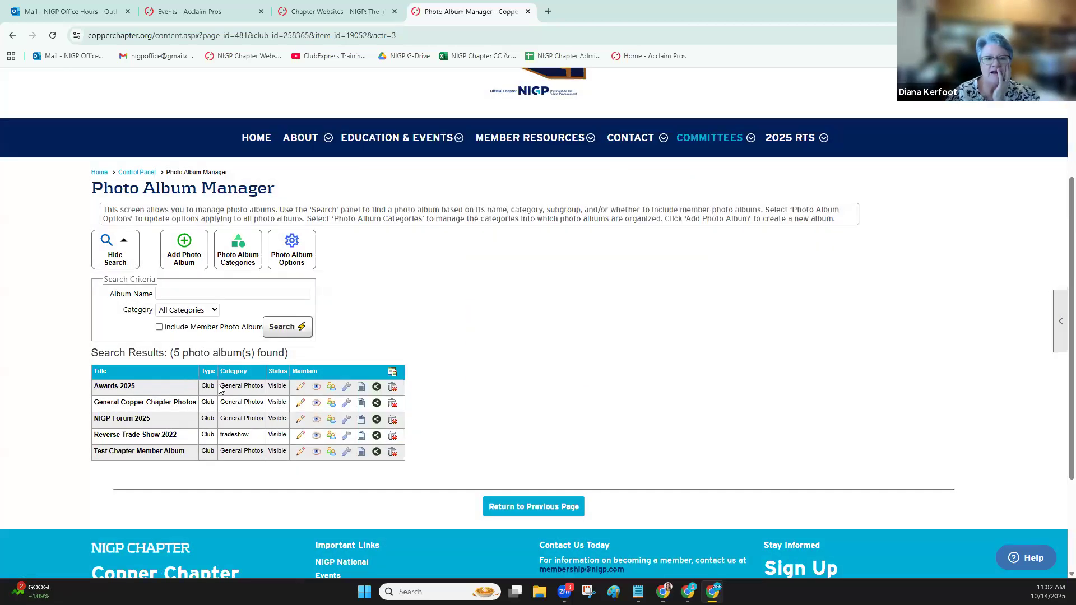
left_click(301, 386)
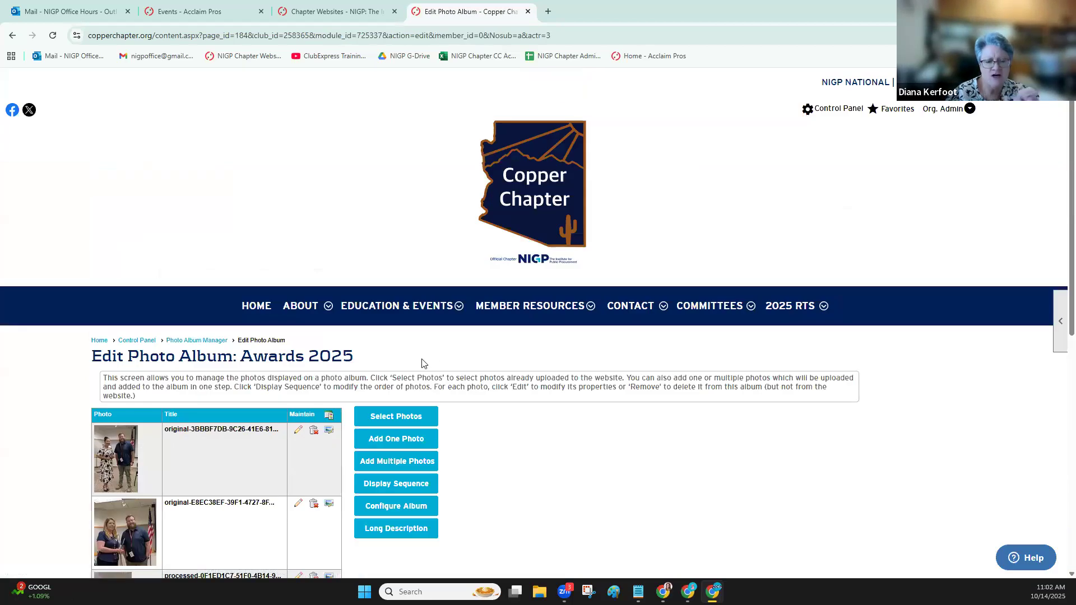
scroll(431, 353, "down", 3)
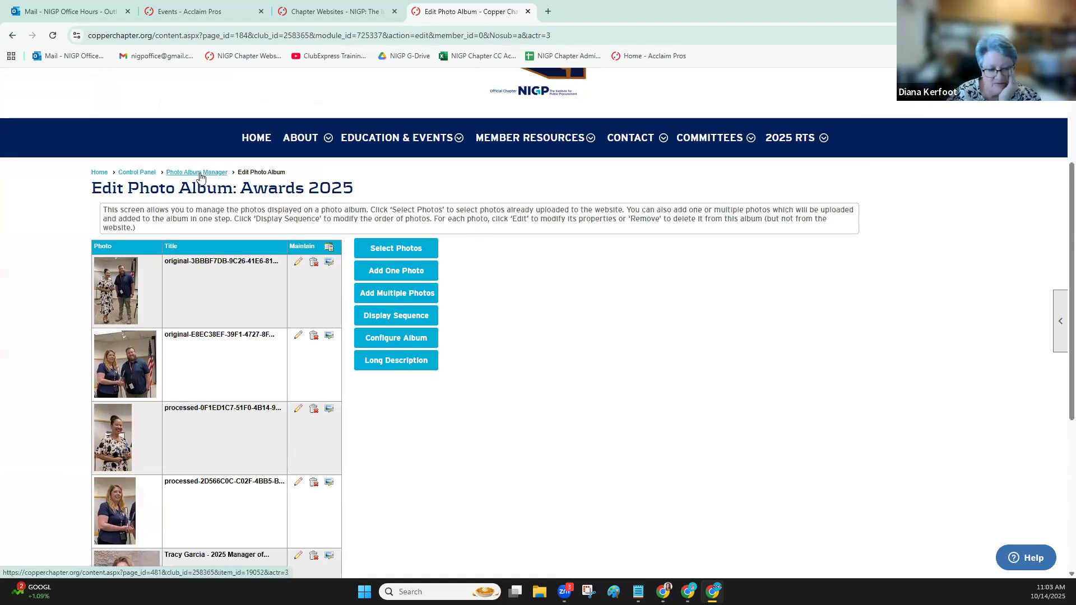
Go back through the Control Panel to the Photo Album Manager and review the photo album options
left_click(136, 174)
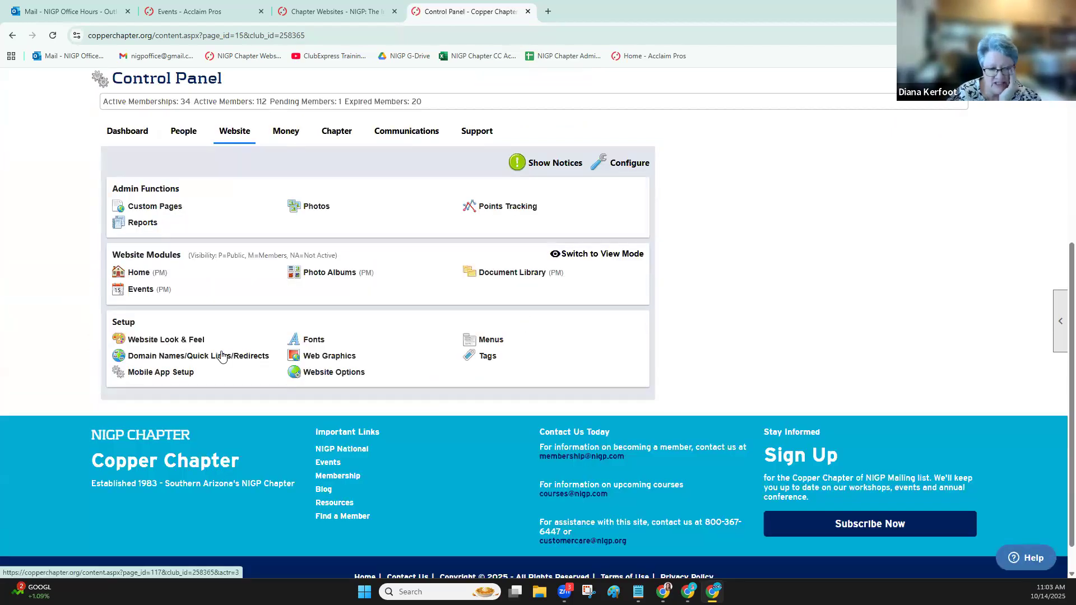
left_click(341, 276)
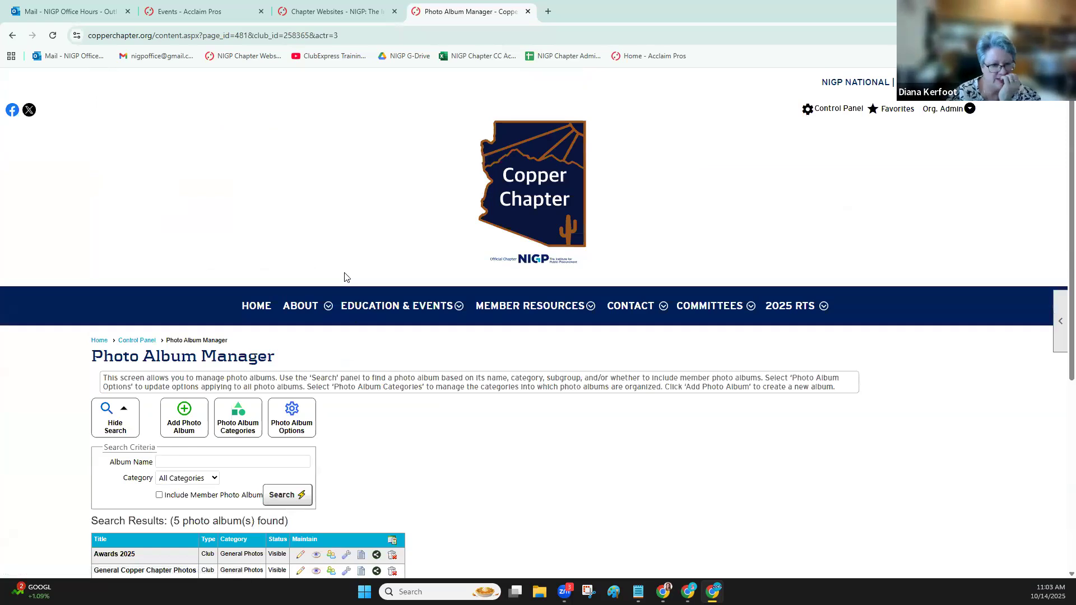
scroll(343, 274, "down", 4)
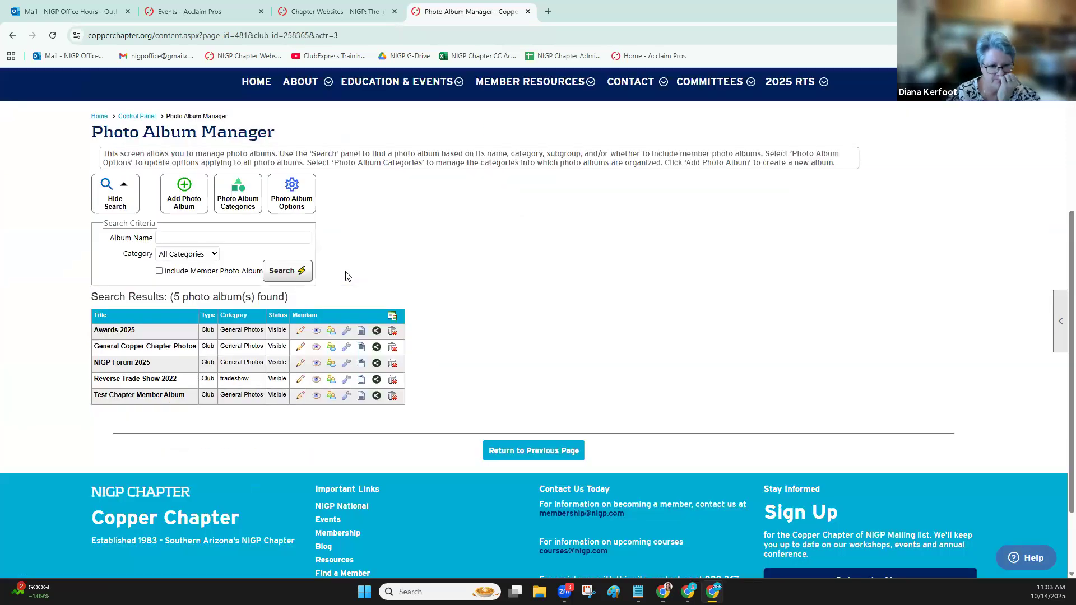
left_click(297, 193)
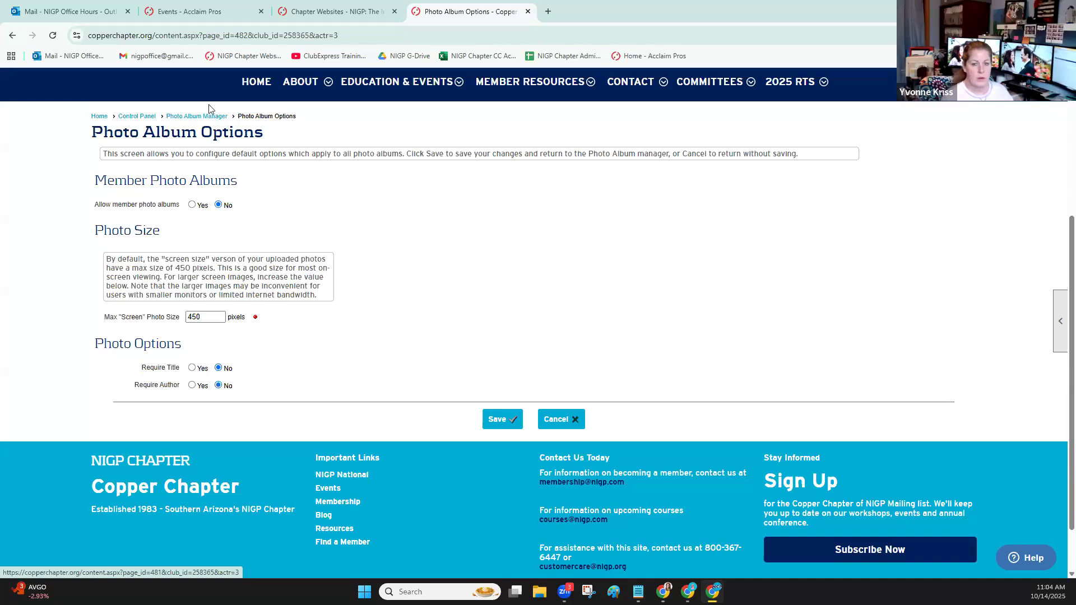
scroll(374, 266, "down", 3)
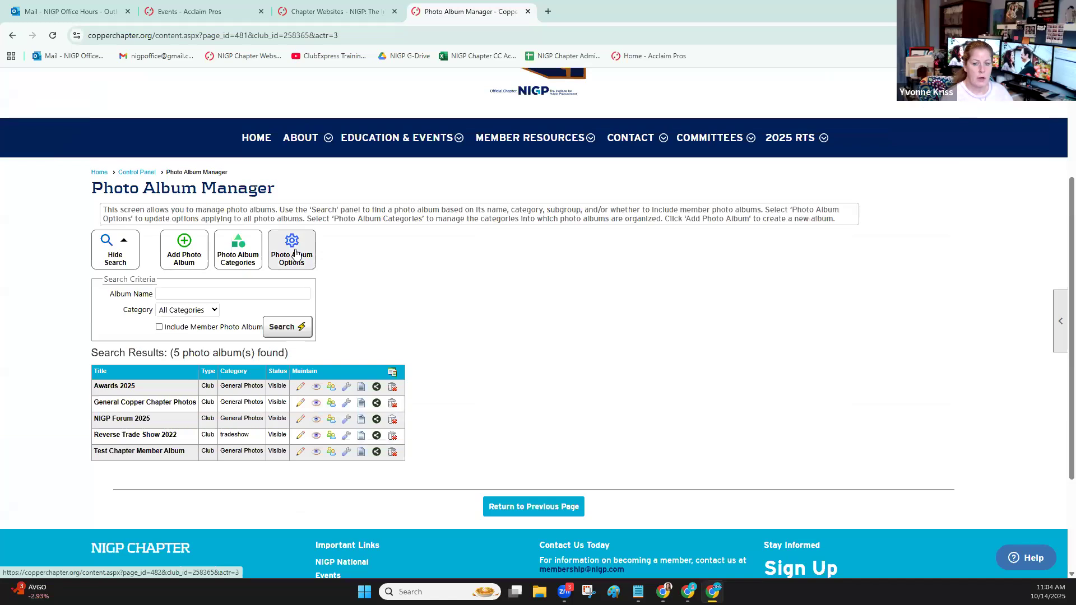
Reopen the photo album options and highlight the "Allow member photo albums" setting label
left_click(293, 250)
scroll(293, 247, "down", 3)
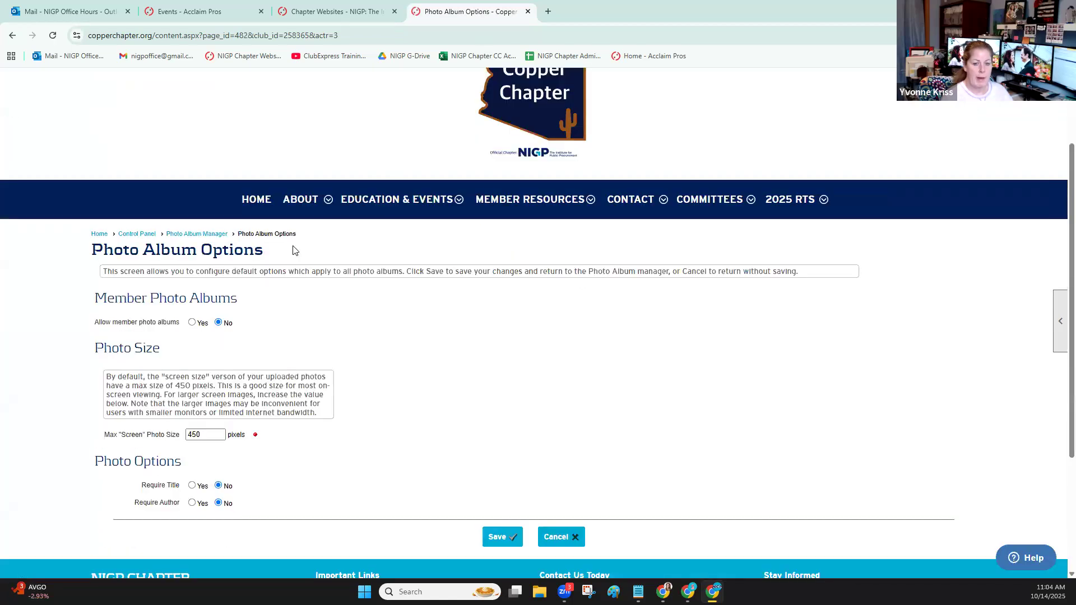
left_click_drag(94, 261, 181, 263)
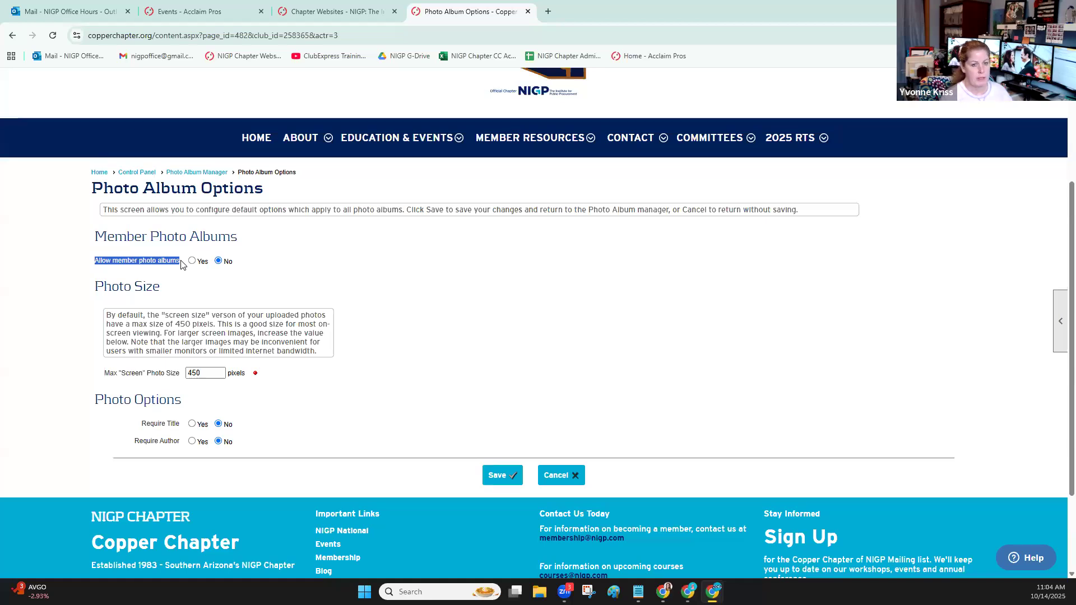
Open the website's menu setup, browse the available menu items for a new sub-menu, and close the form without saving
left_click(148, 175)
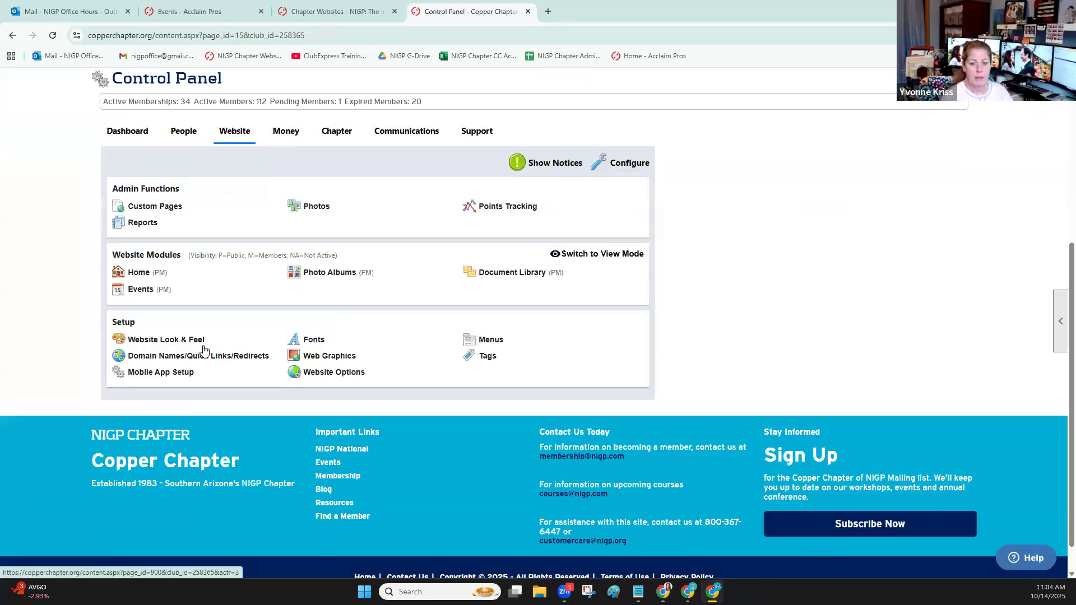
left_click(489, 339)
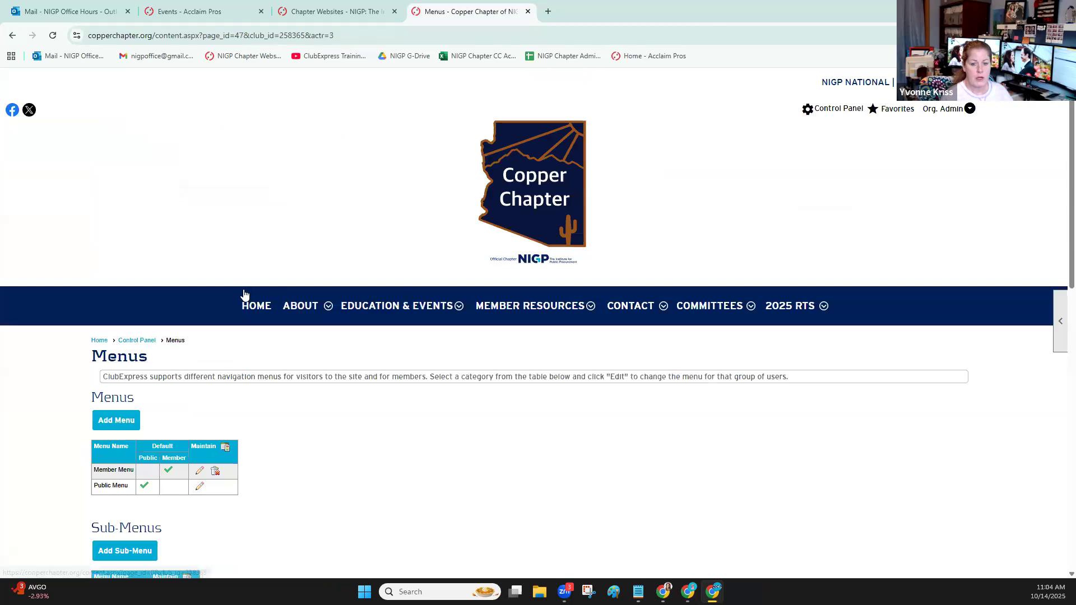
scroll(217, 368, "down", 3)
scroll(233, 368, "down", 3)
left_click(121, 216)
scroll(460, 301, "down", 3)
scroll(459, 301, "down", 10)
scroll(474, 184, "up", 3)
scroll(440, 205, "up", 10)
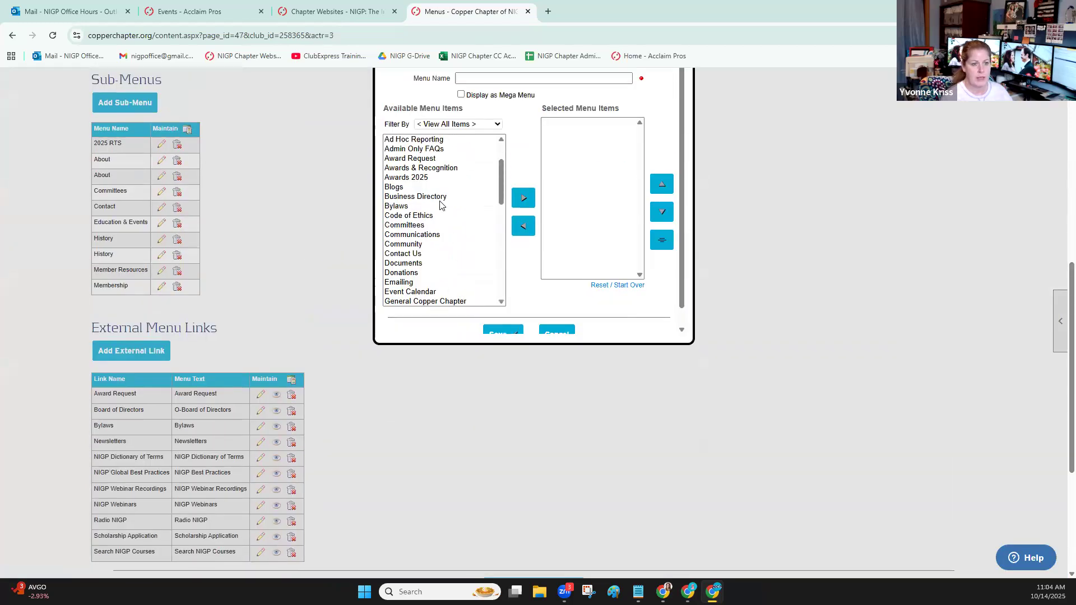
scroll(440, 205, "up", 2)
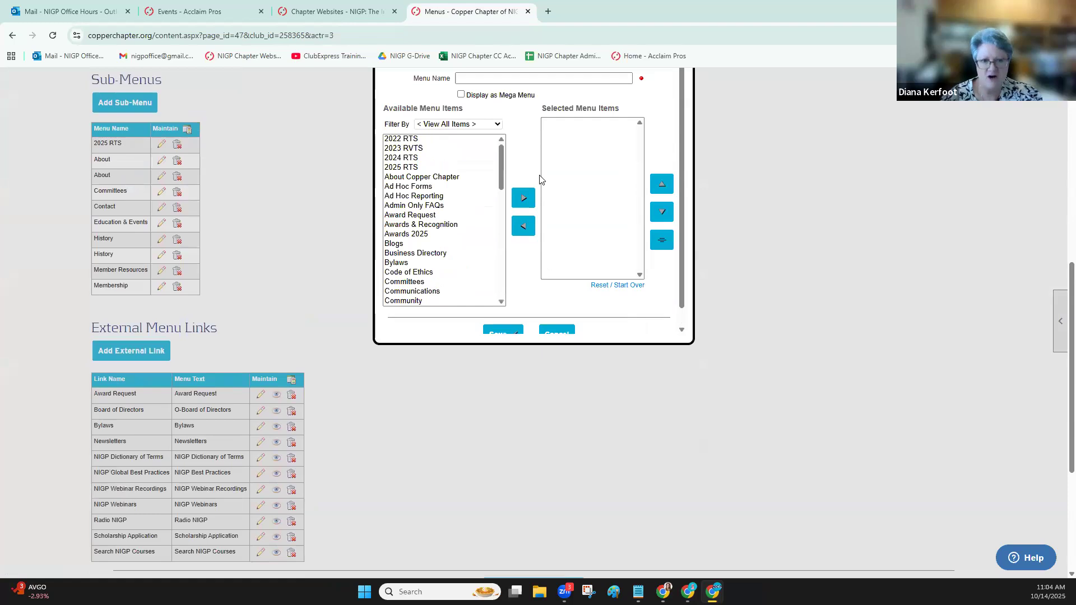
scroll(539, 179, "up", 4)
left_click(682, 212)
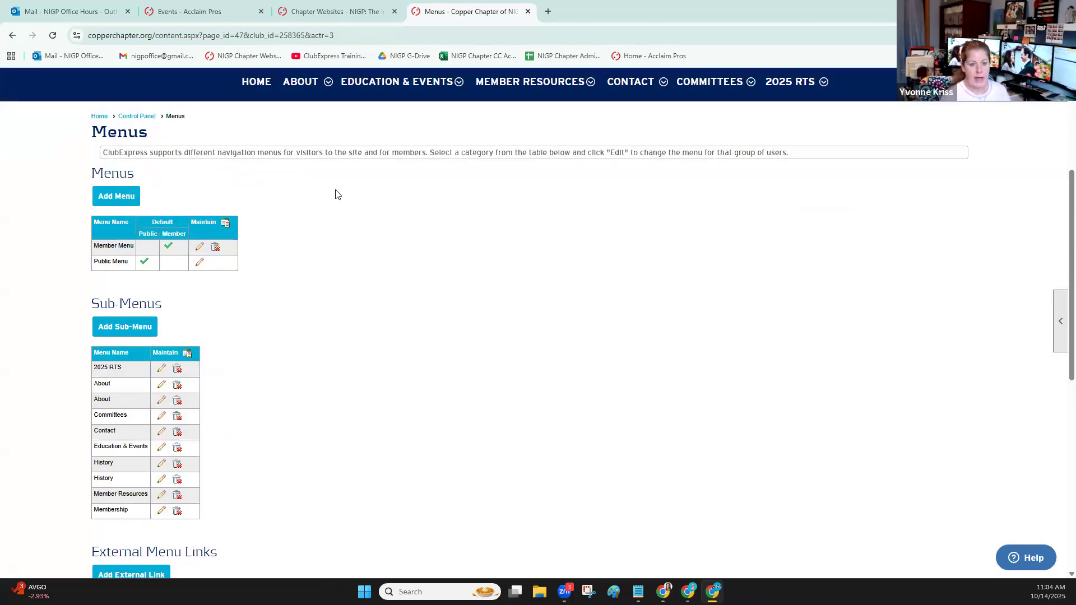
Return from the menu setup through the Control Panel to the Photo Album Manager's list of albums
scroll(336, 195, "up", 2)
left_click(137, 229)
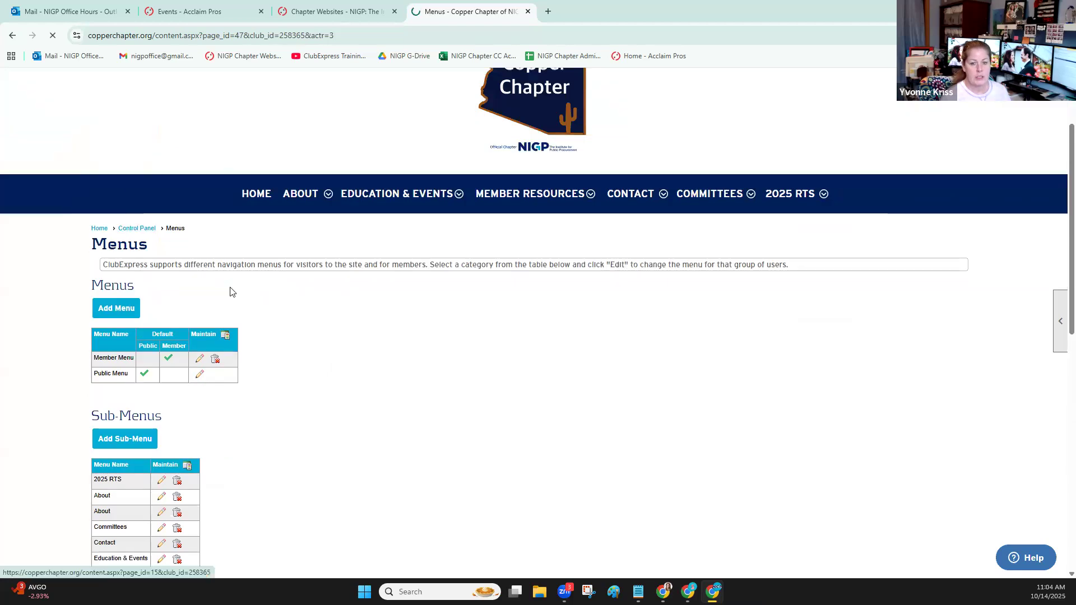
scroll(230, 275, "down", 1)
left_click(337, 239)
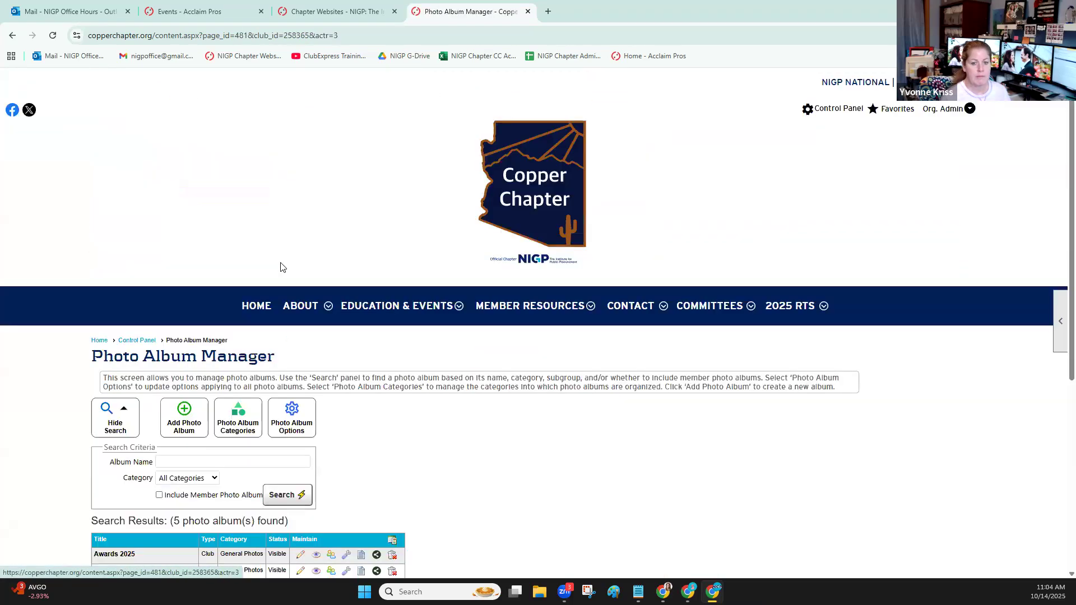
scroll(302, 265, "down", 2)
scroll(310, 264, "down", 1)
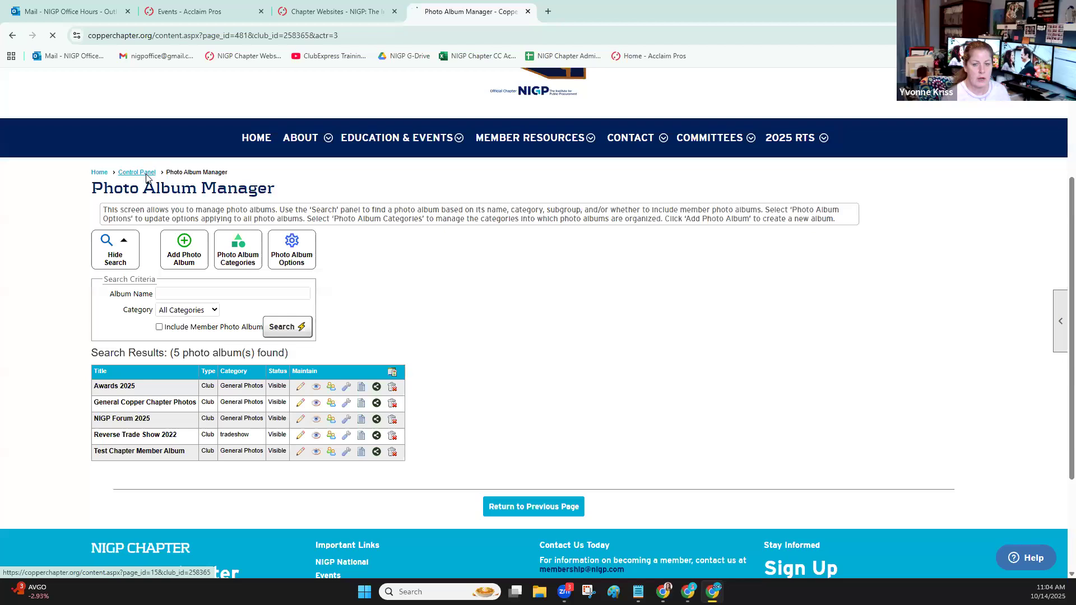
Reload the Photo Album Manager through the Control Panel and start a new photo album named "October 2025 Reverse Trade Show"
left_click(141, 175)
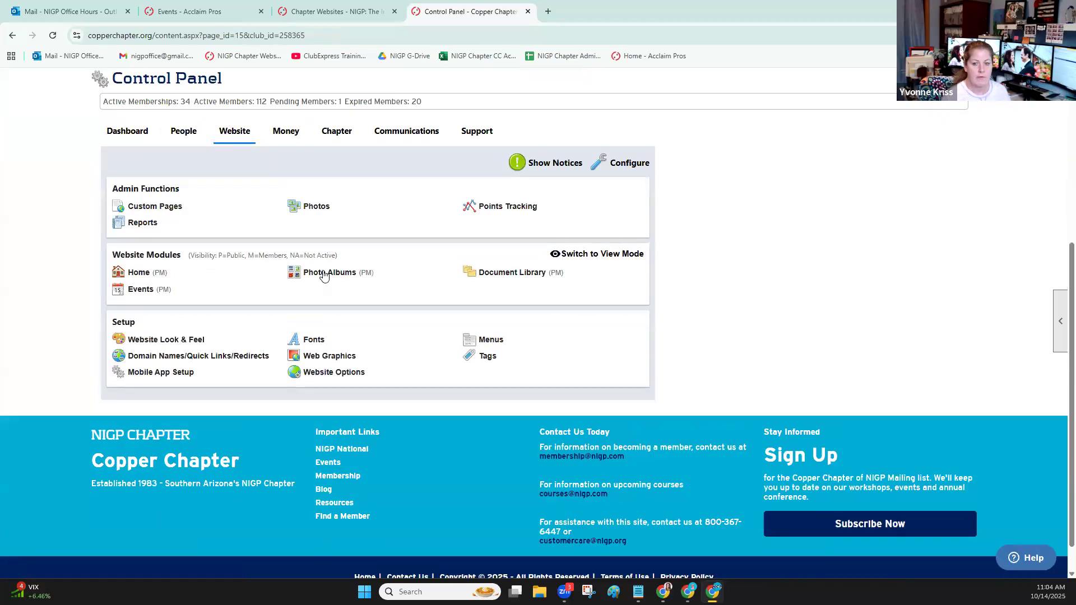
left_click(323, 274)
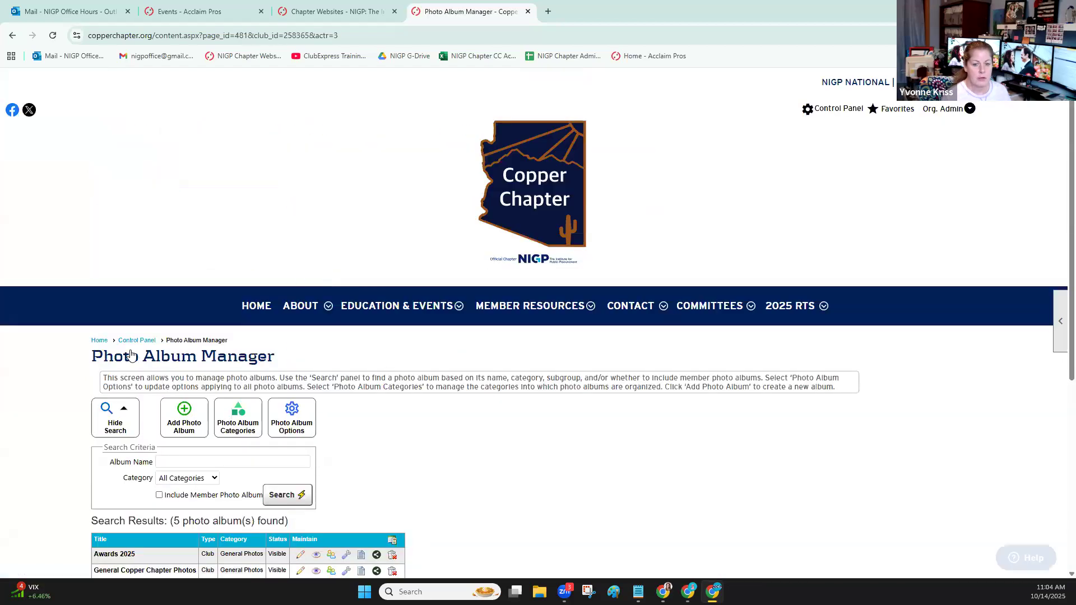
scroll(133, 347, "down", 3)
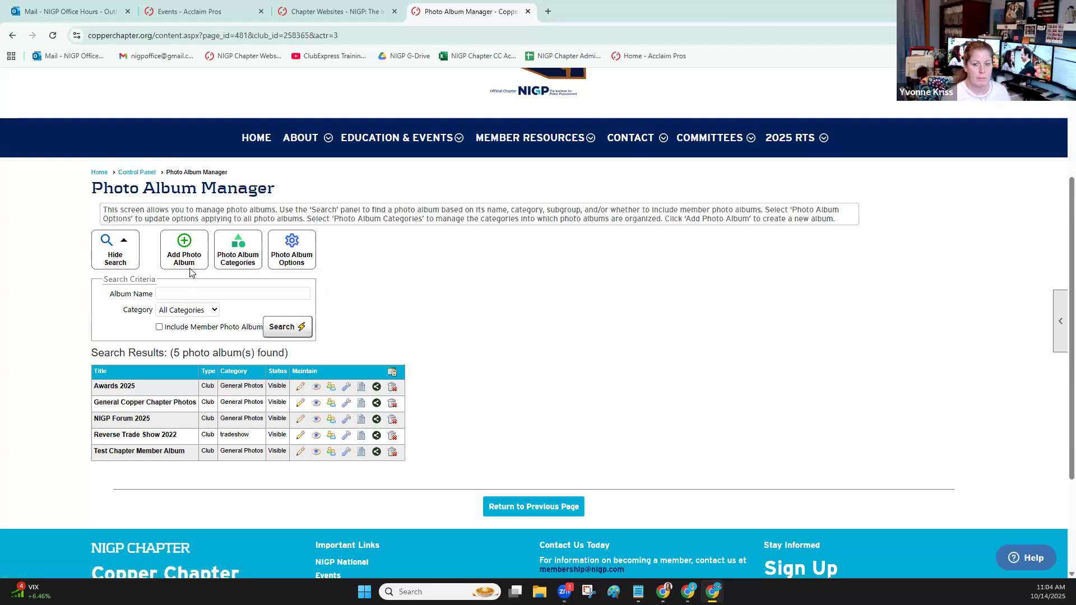
left_click(187, 240)
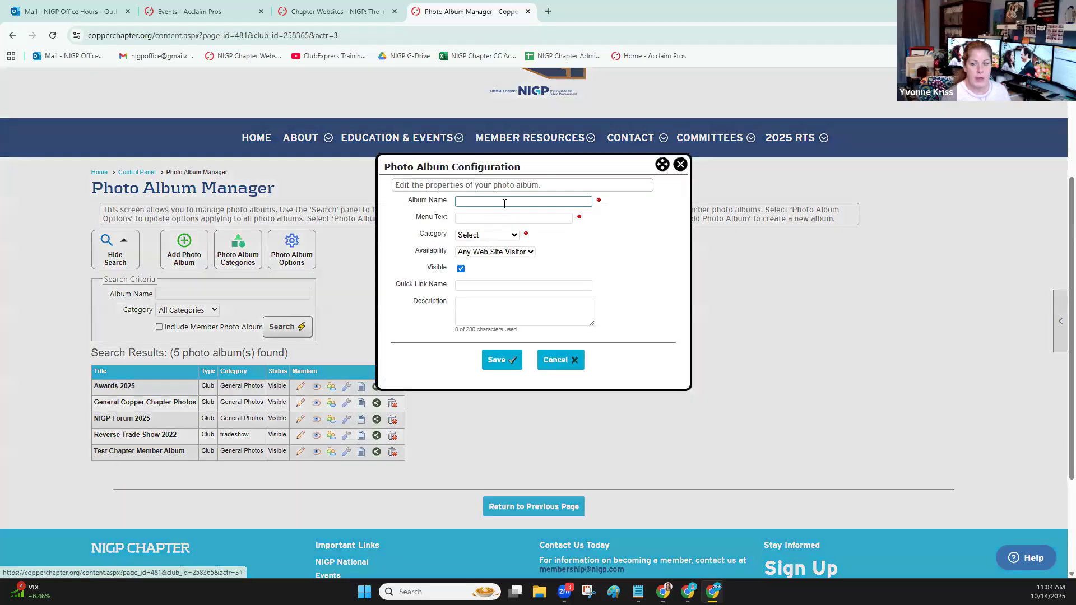
type("Test")
left_click_drag(504, 204, 447, 210)
type("October 2025 Reverse Trade Show")
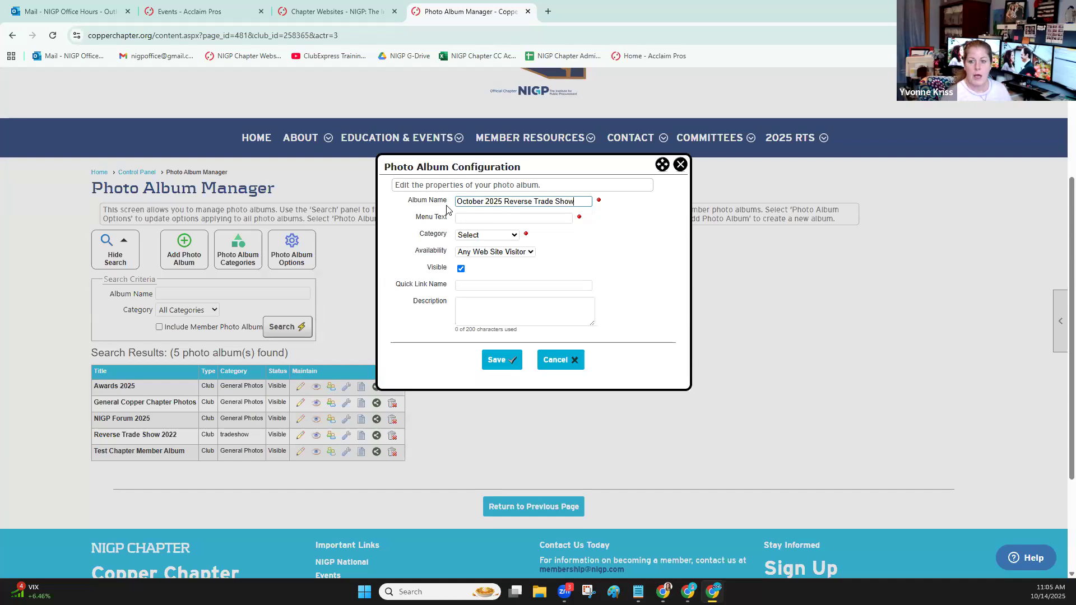
Set the new album's menu text to "2025 Reverse Trade Show"
left_click(553, 218)
left_click(504, 218, "shift")
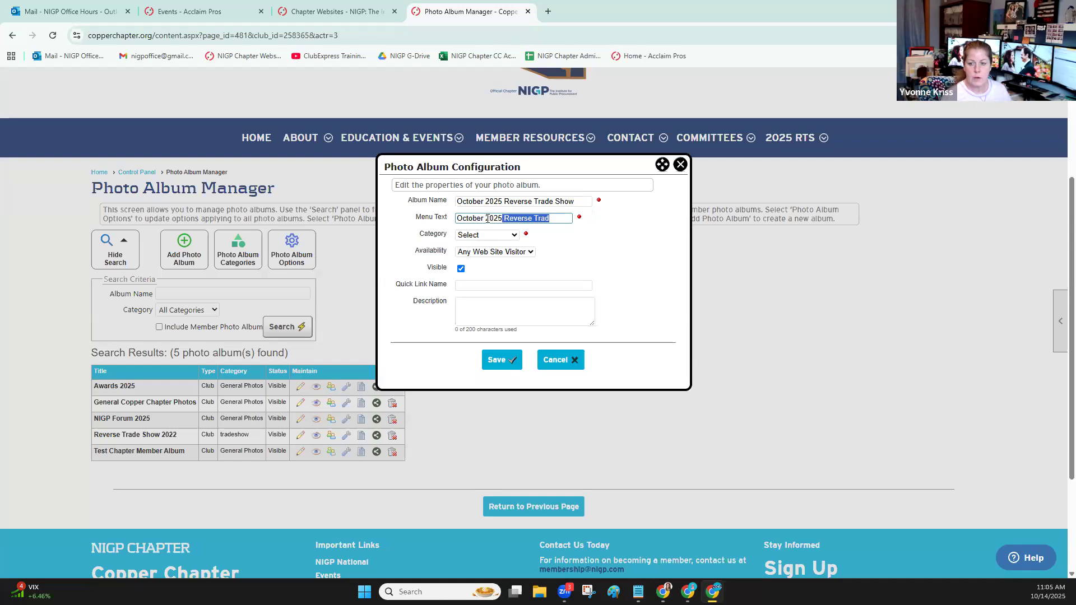
left_click_drag(485, 219, 420, 223)
key("BackSpace")
left_click(544, 220)
type("e Show")
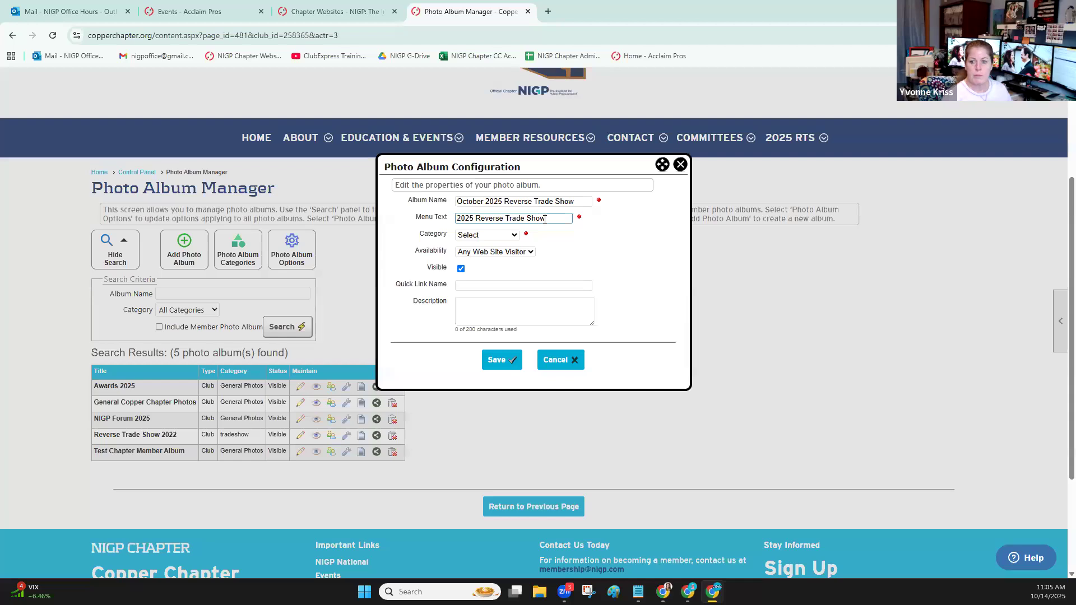
Assign the new album to the tradeshow category and review the availability choices, keeping Any Web Site Visitor
left_click(483, 237)
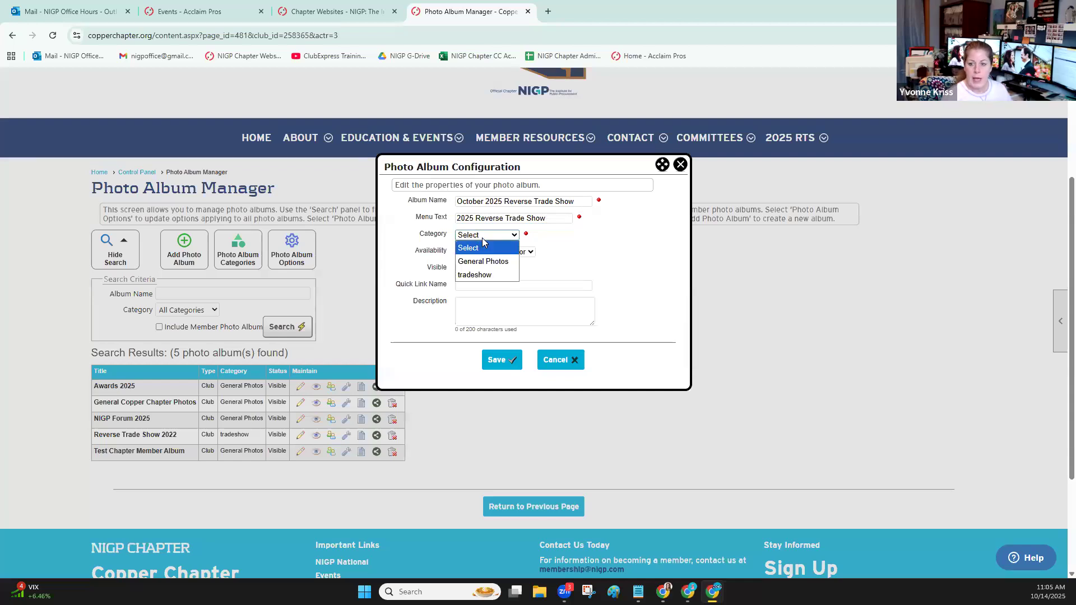
left_click(486, 275)
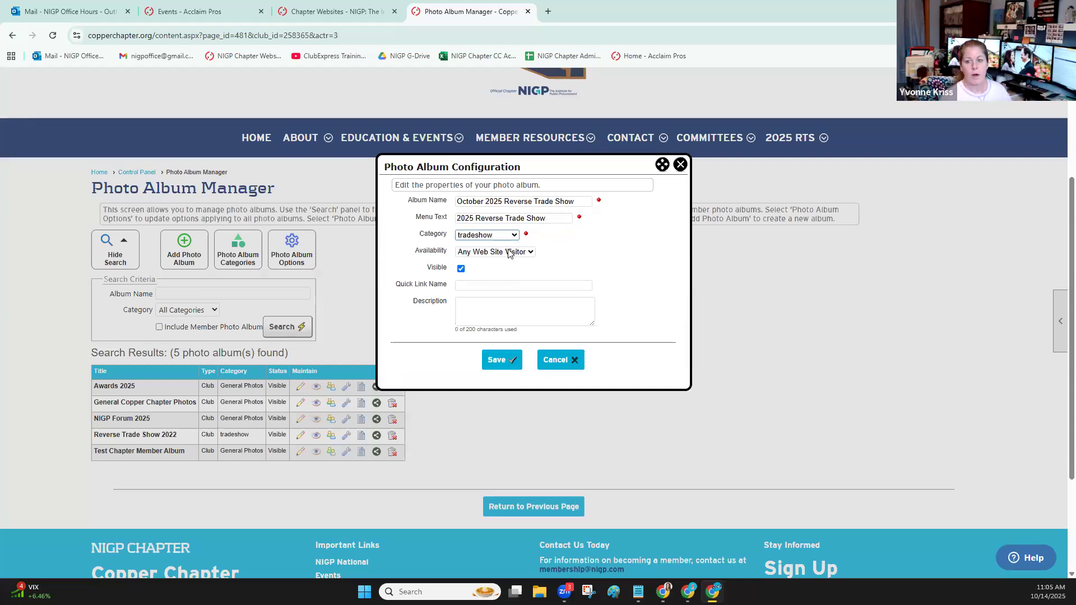
left_click(492, 253)
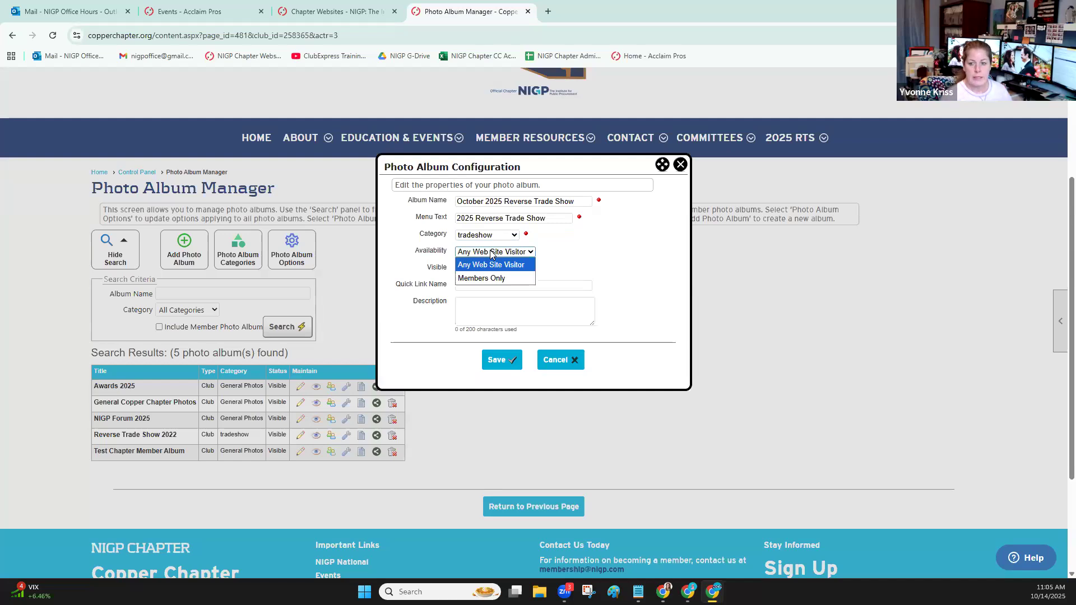
left_click(492, 254)
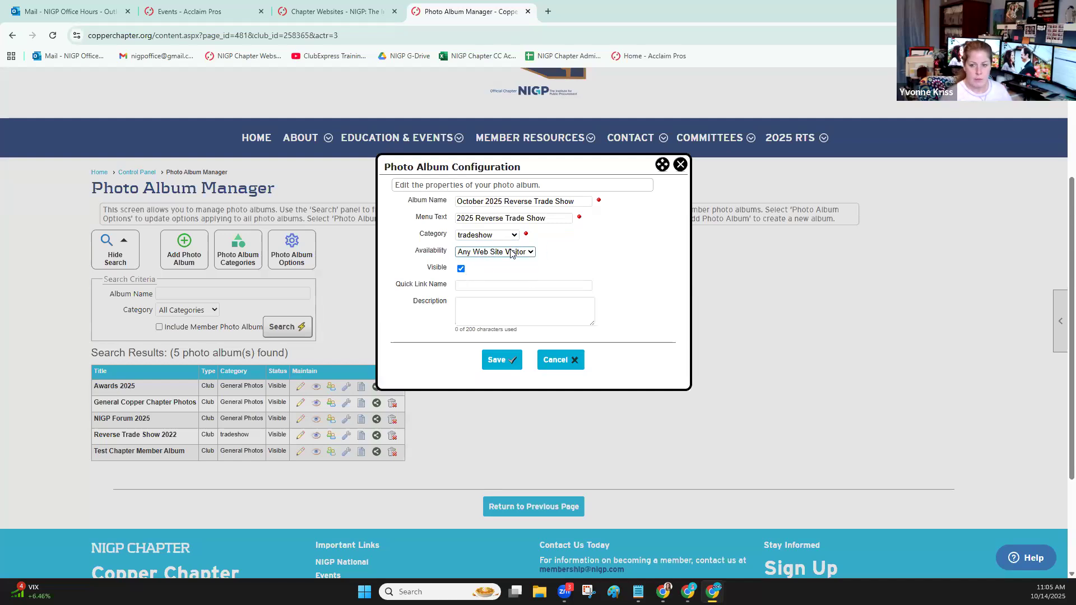
left_click(511, 253)
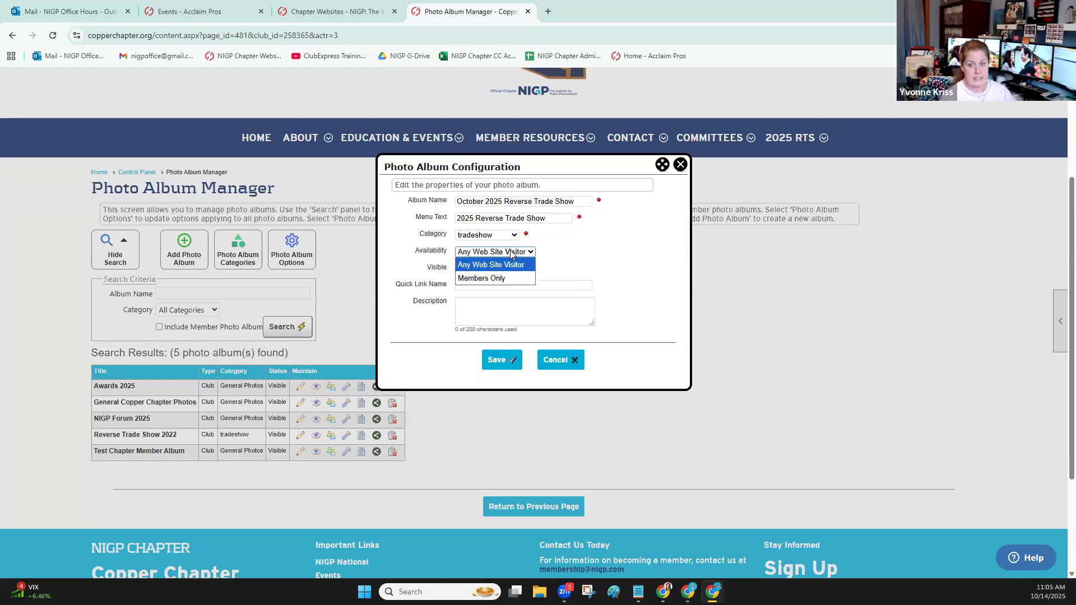
left_click(611, 254)
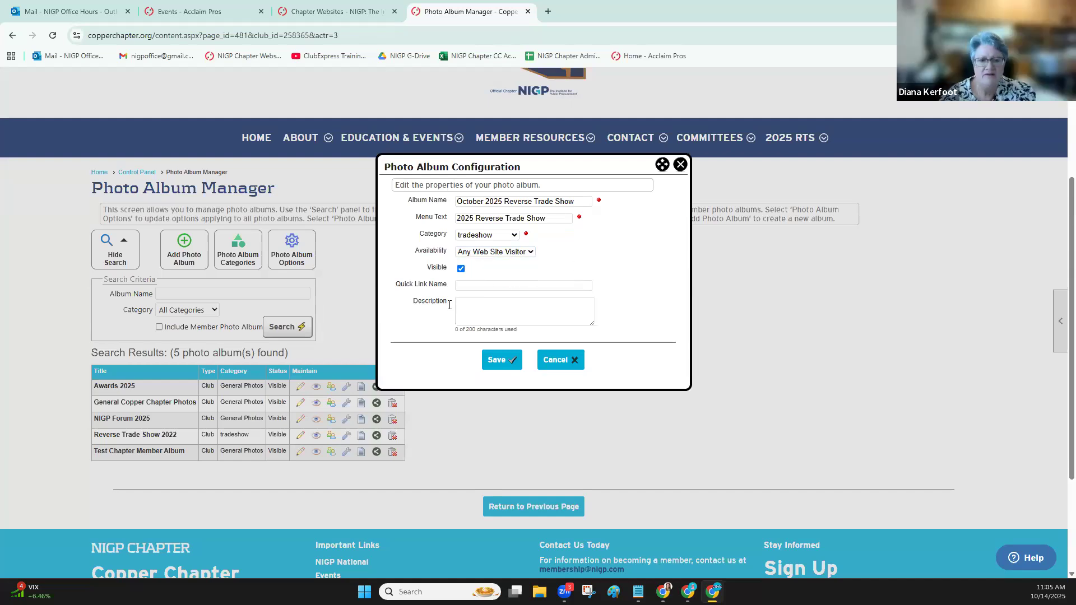
Give the new album the quick link name 2025RTS and save it
left_click(491, 284)
left_click(474, 305)
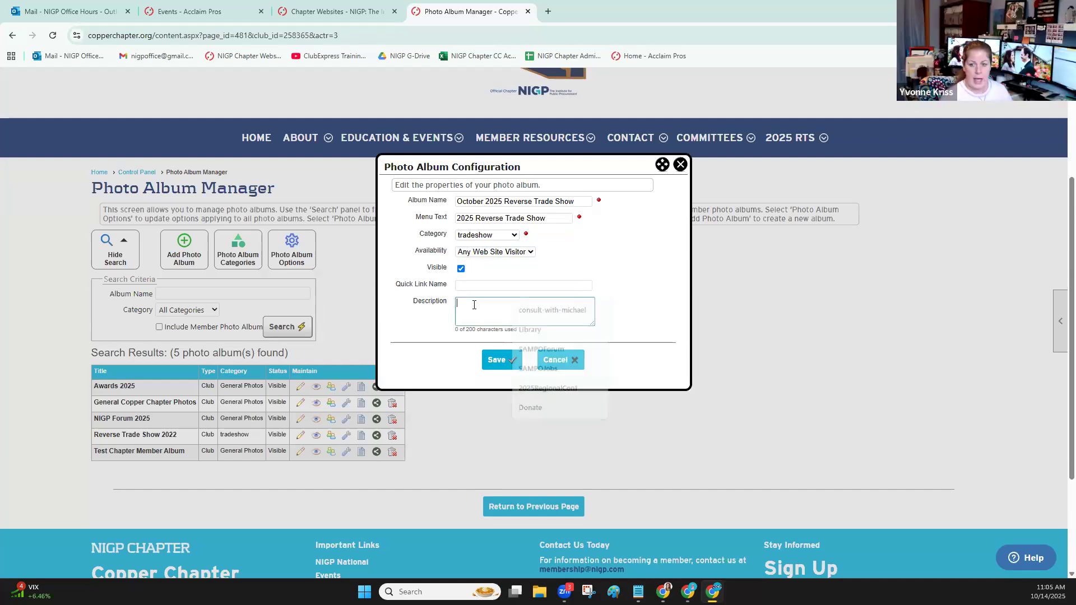
left_click(482, 284)
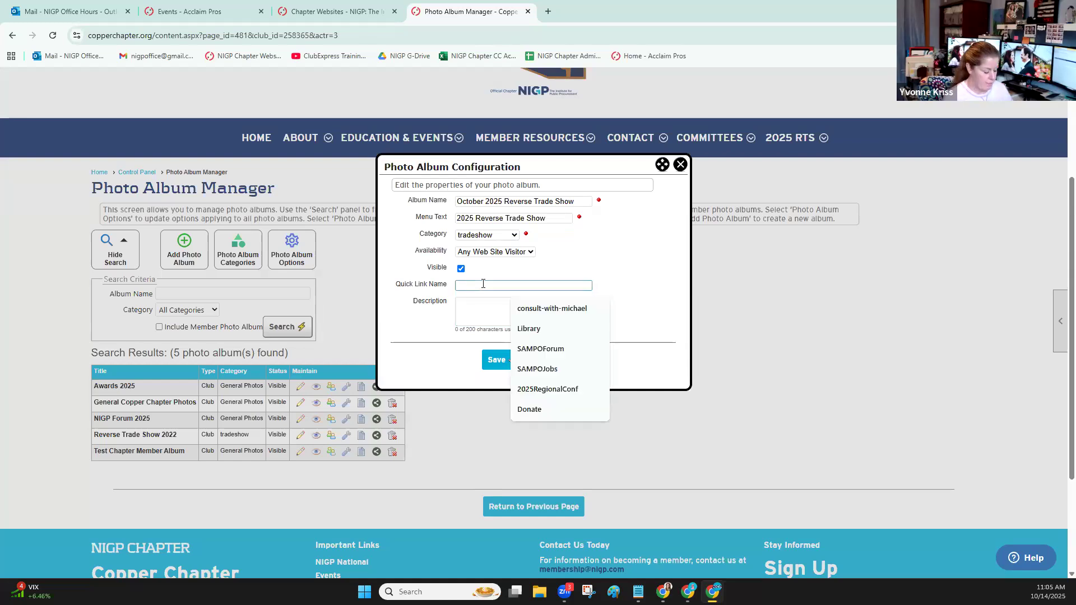
type("2025")
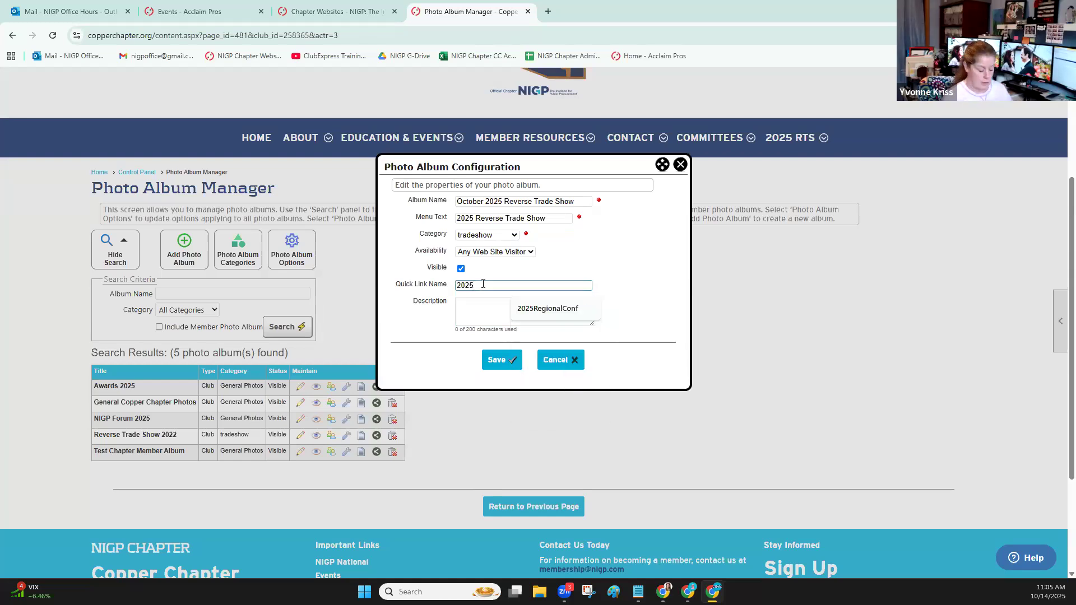
type("RTS")
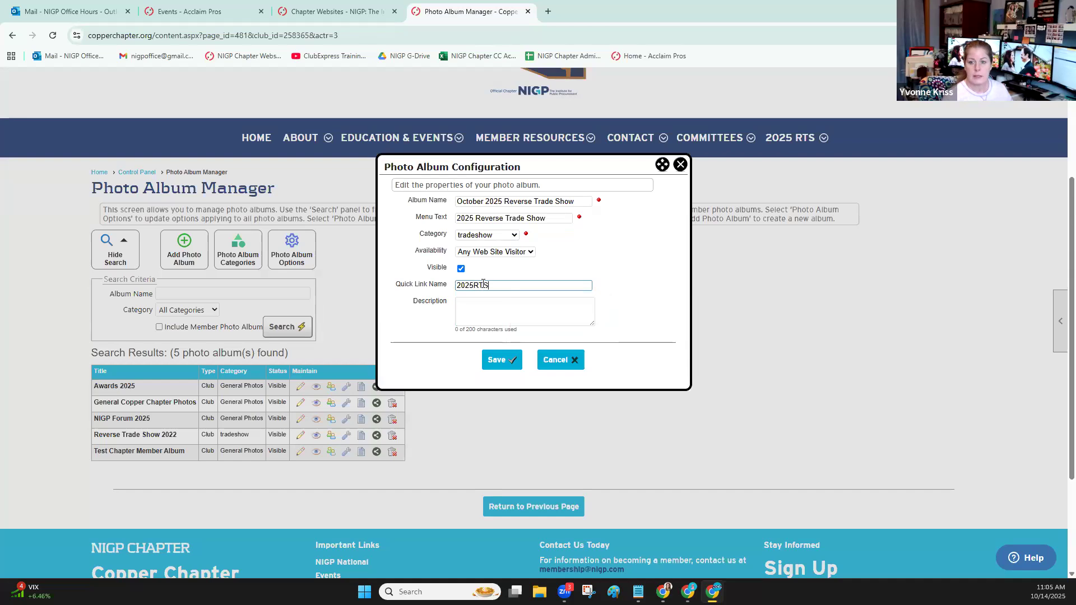
left_click(498, 359)
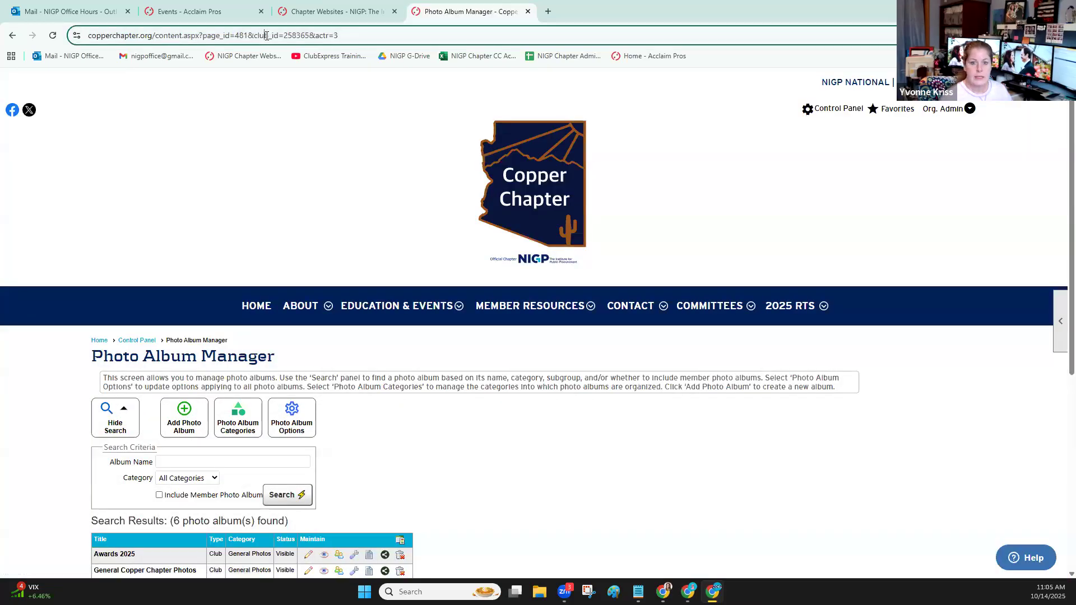
Test the album's quick link by opening copperchapter.org/2025RTS, and dismiss the resulting message
left_click(264, 36)
left_click(211, 36)
left_click_drag(187, 35, 410, 39)
type("2025")
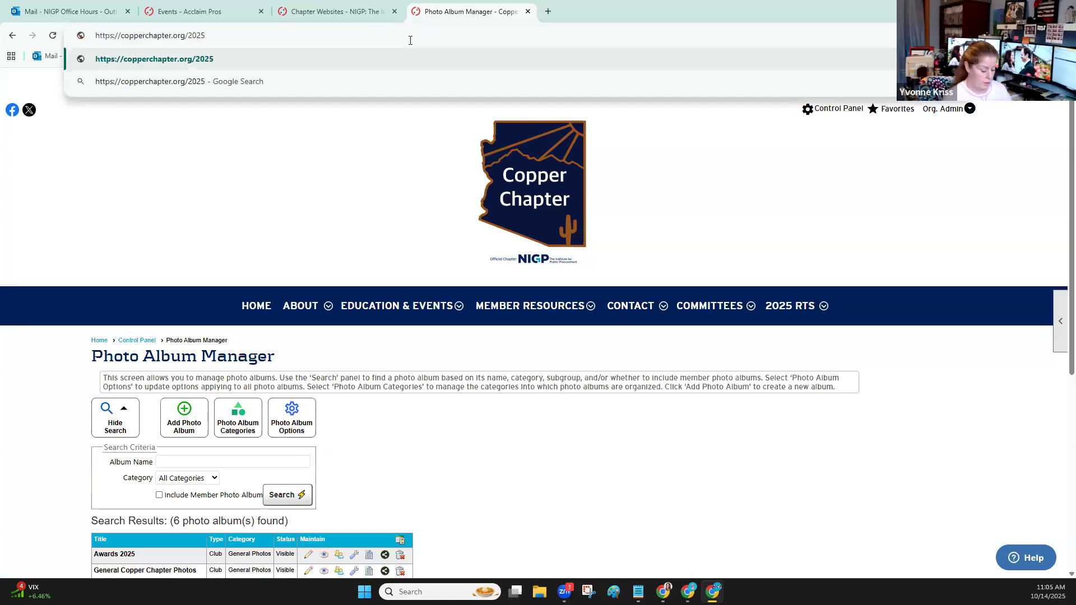
type("RTS")
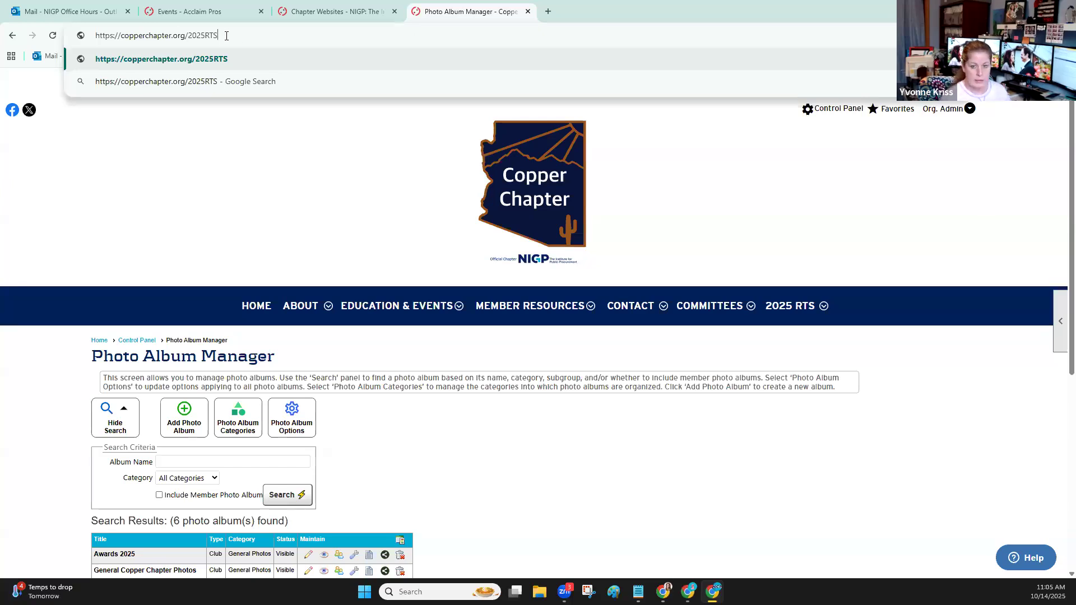
key("Return")
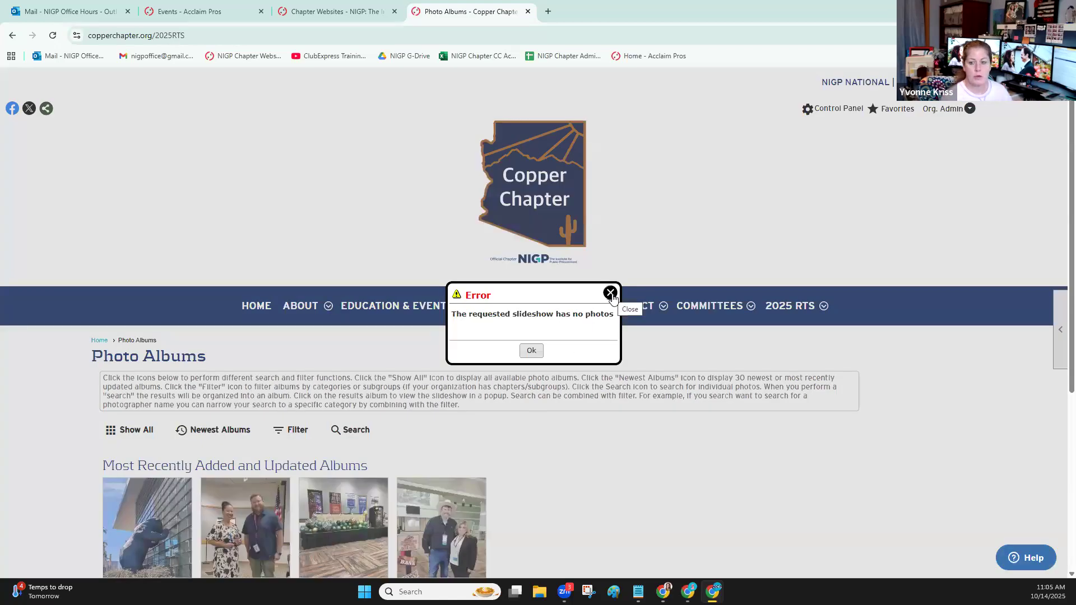
left_click(610, 293)
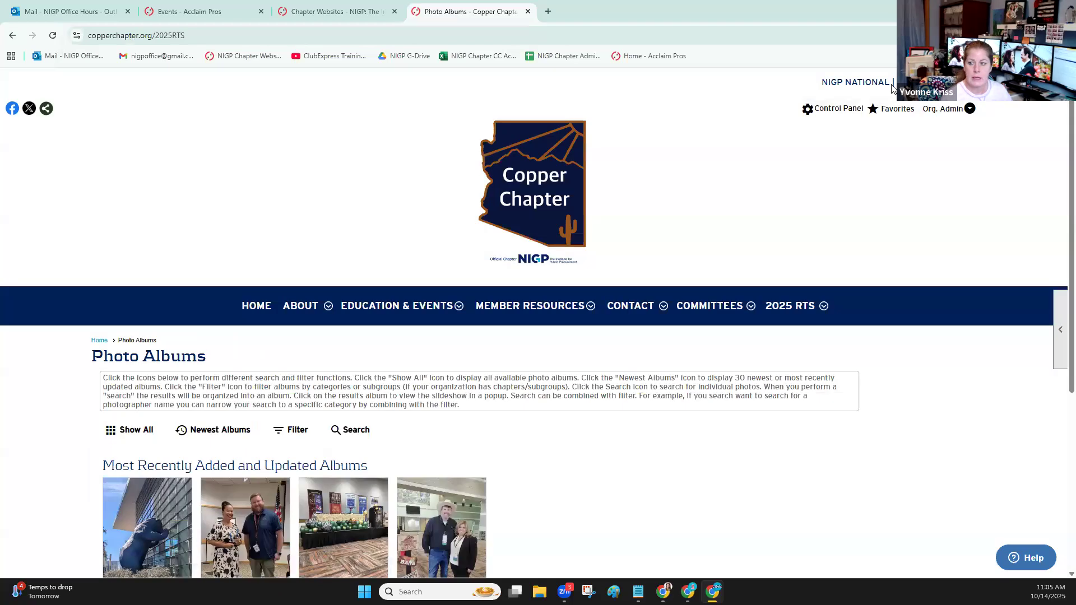
Return to the Photo Album Manager and view the October 2025 Reverse Trade Show album's coordinator selection, closing it without adding anyone
left_click(843, 111)
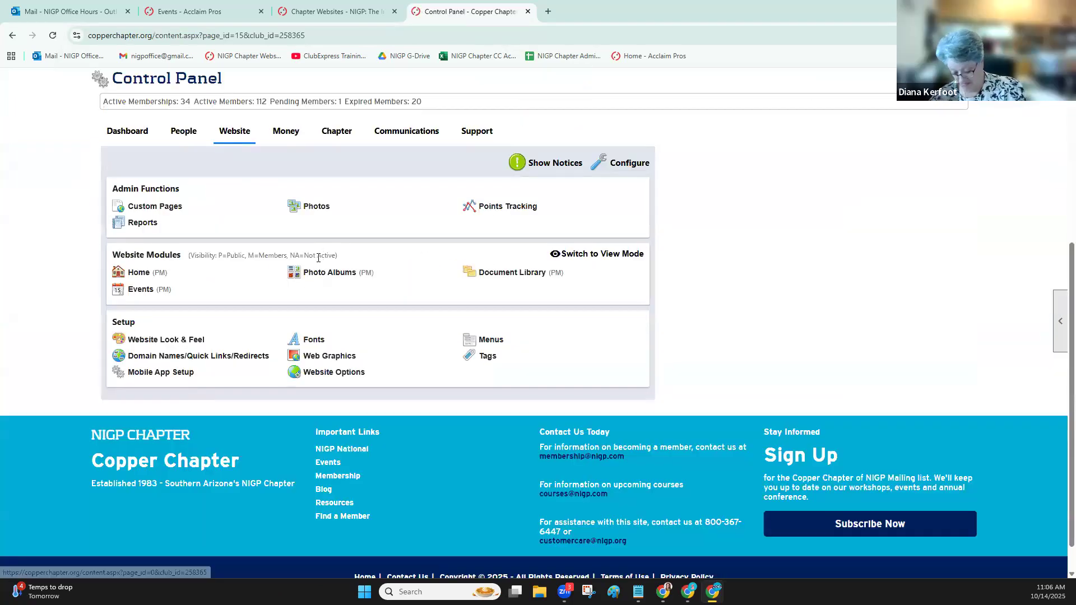
left_click(342, 275)
scroll(344, 245, "down", 4)
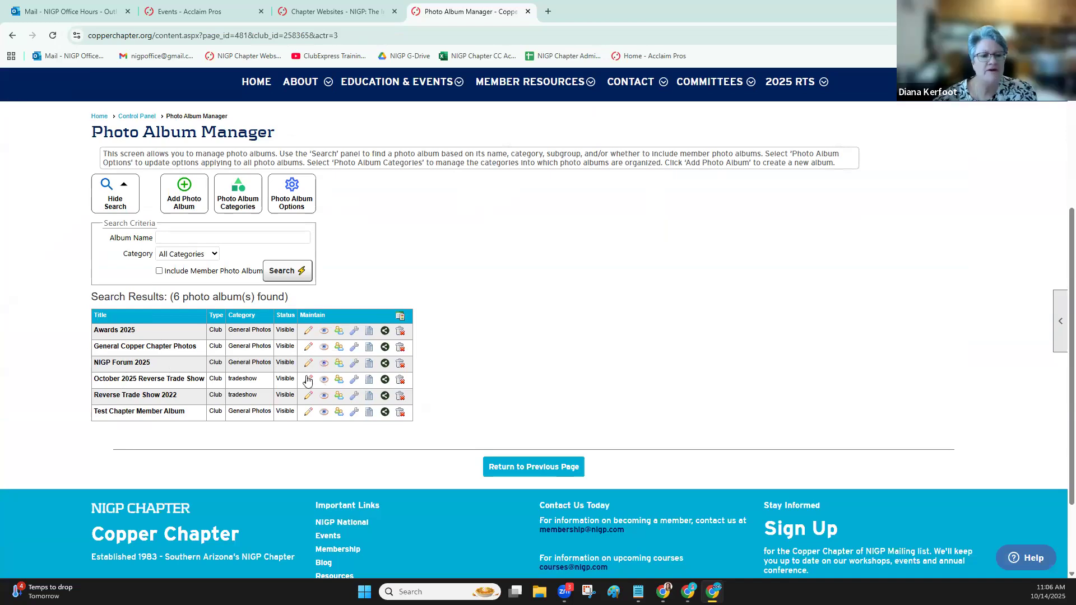
left_click(339, 380)
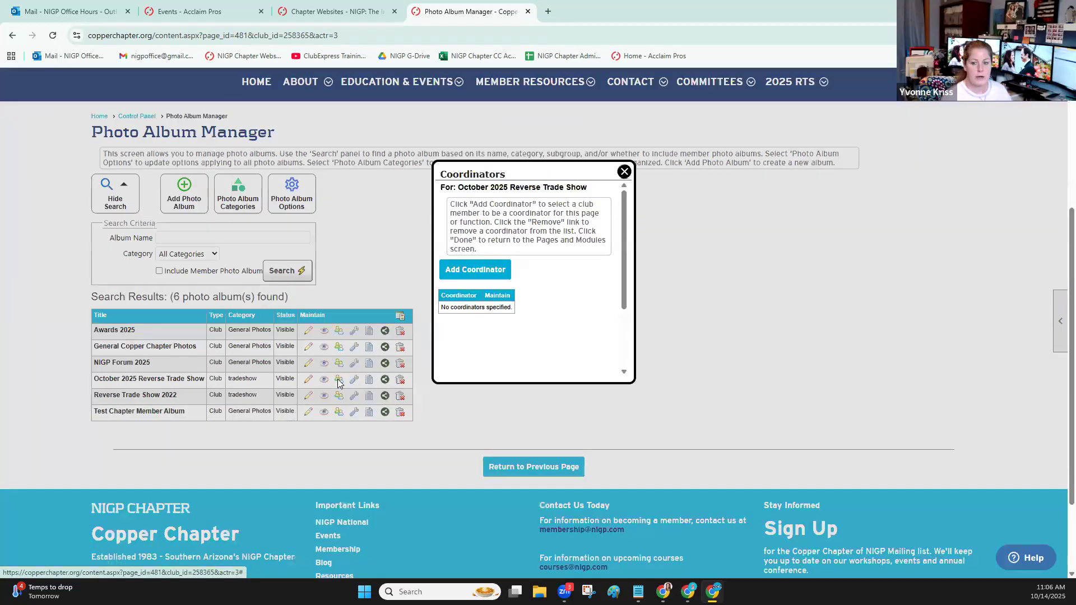
left_click(477, 271)
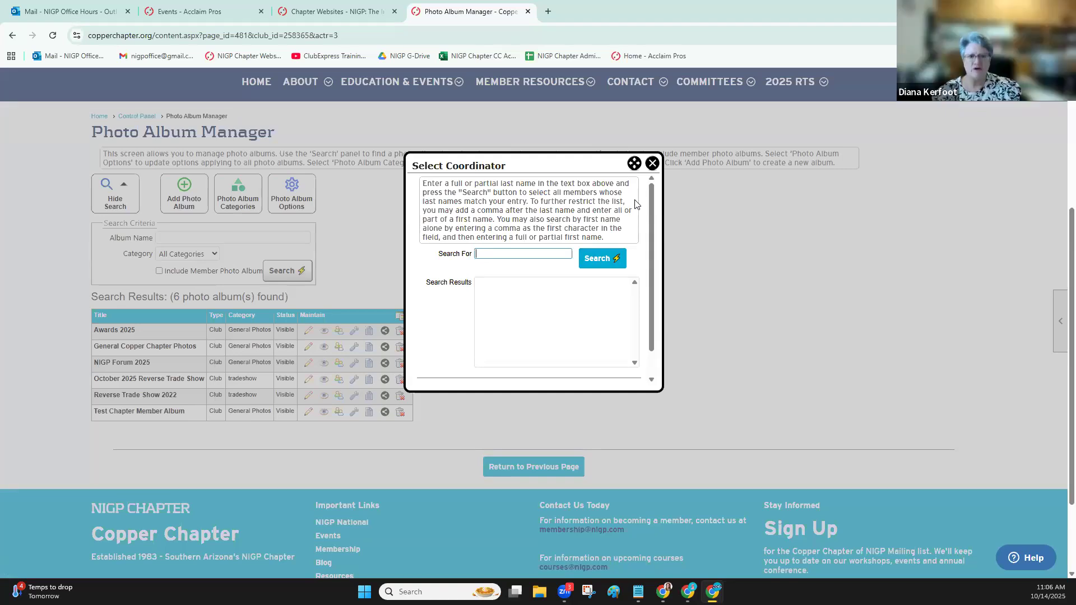
left_click(652, 164)
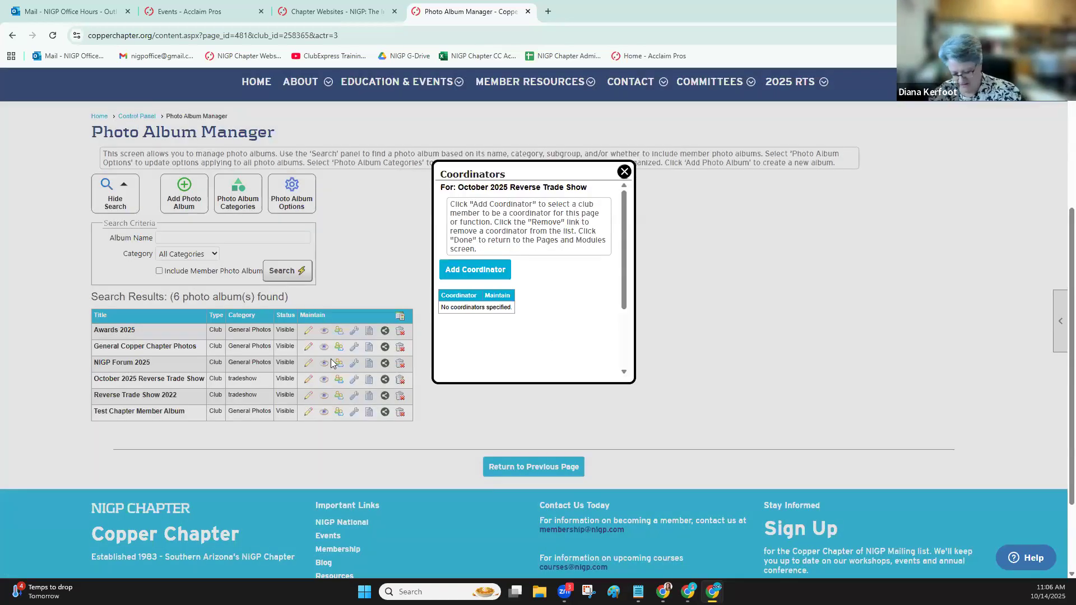
left_click(624, 172)
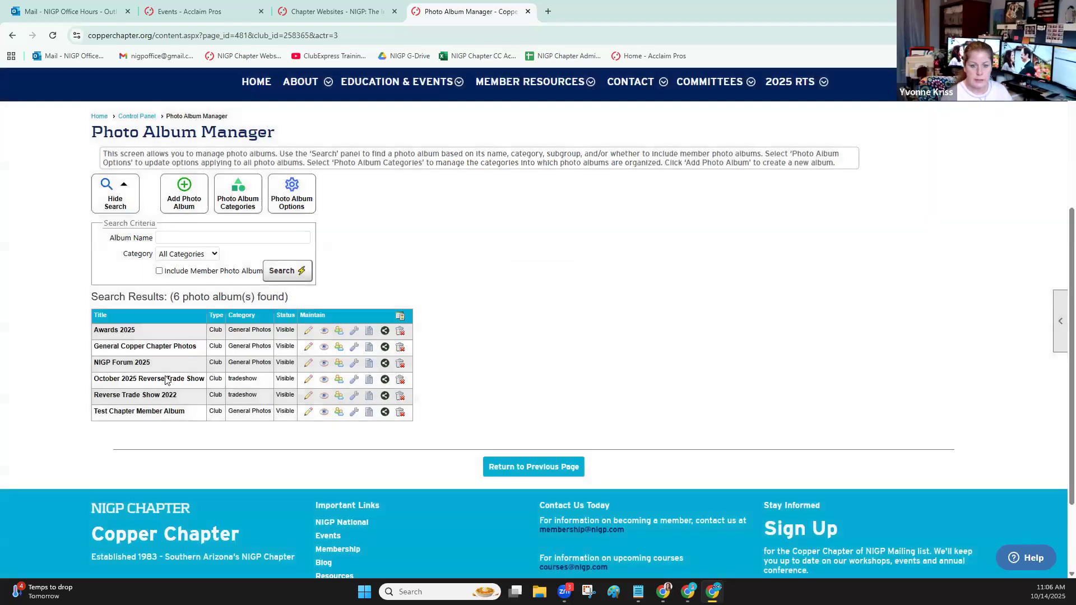
Delete the October 2025 Reverse Trade Show photo album and confirm the deletion
left_click(400, 380)
left_click(589, 107)
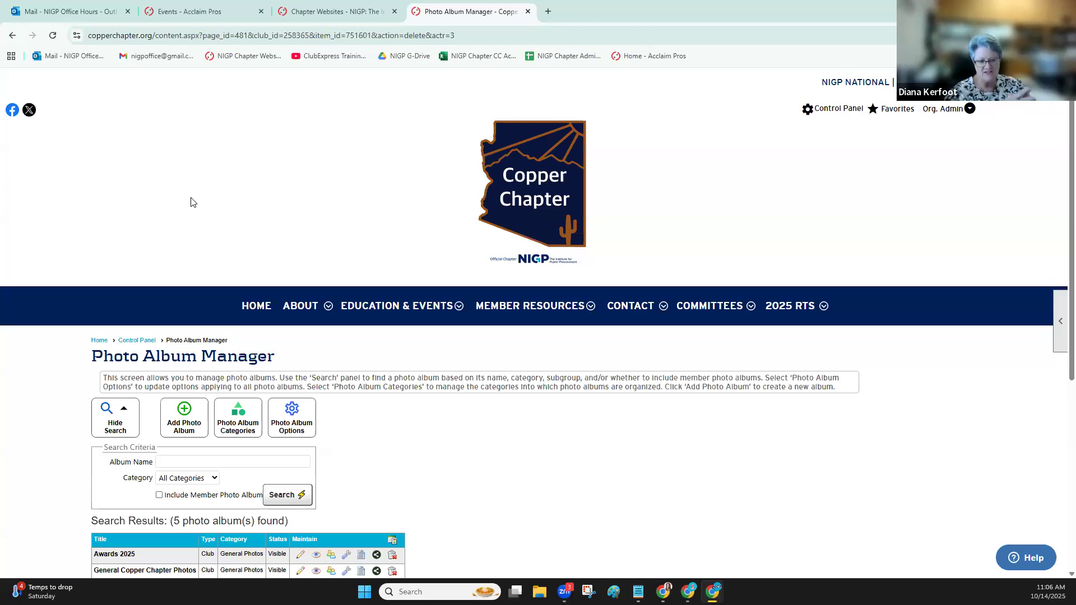
Review the photo album options for member albums, photo size and required fields, and return to the Photo Album Manager's list
left_click(304, 417)
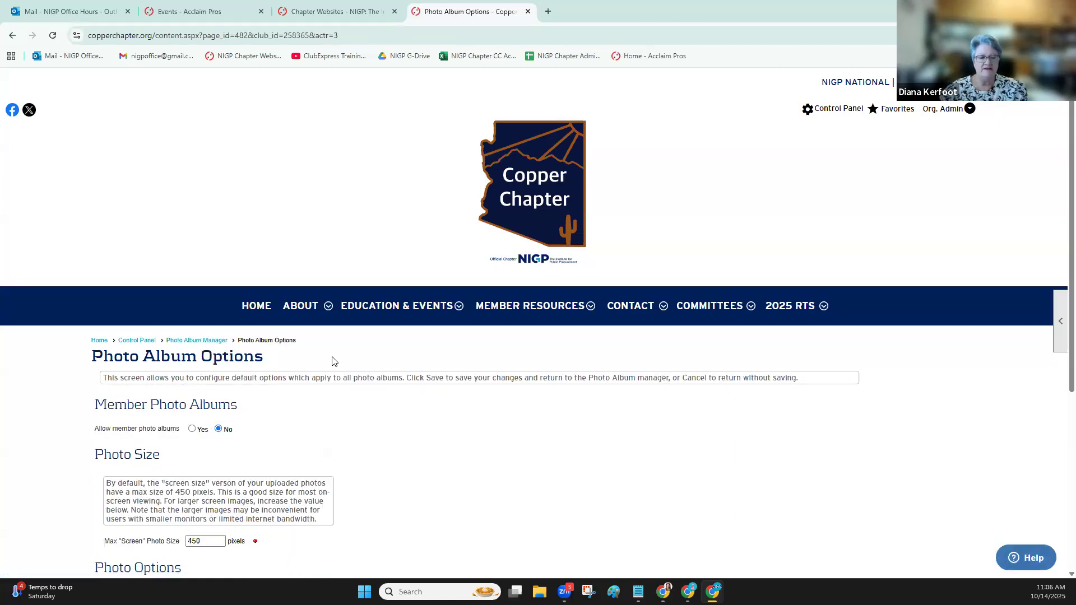
scroll(334, 360, "down", 3)
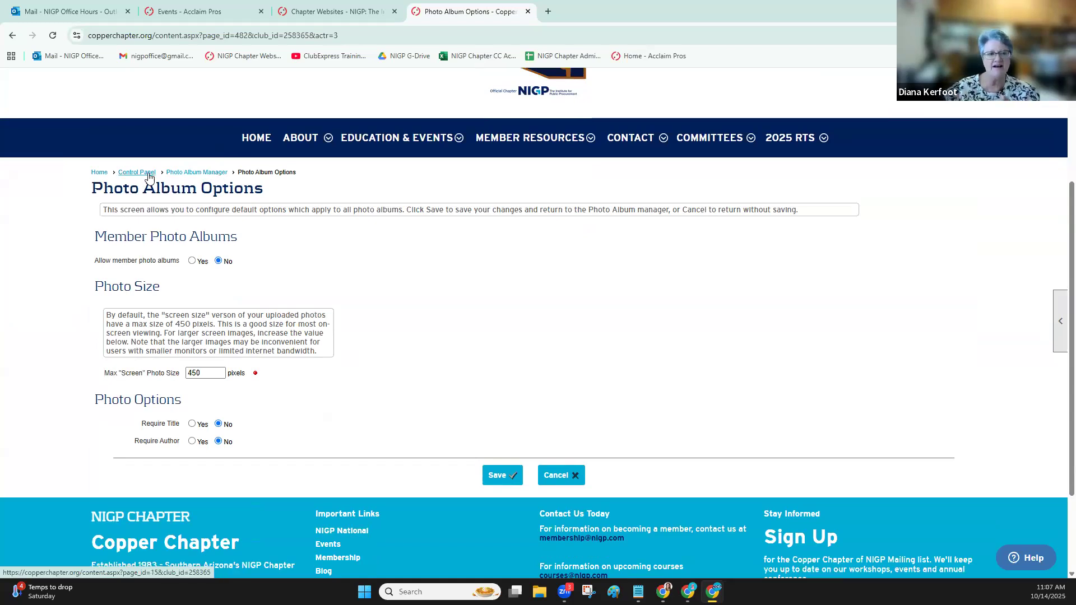
left_click(201, 174)
scroll(415, 261, "down", 1)
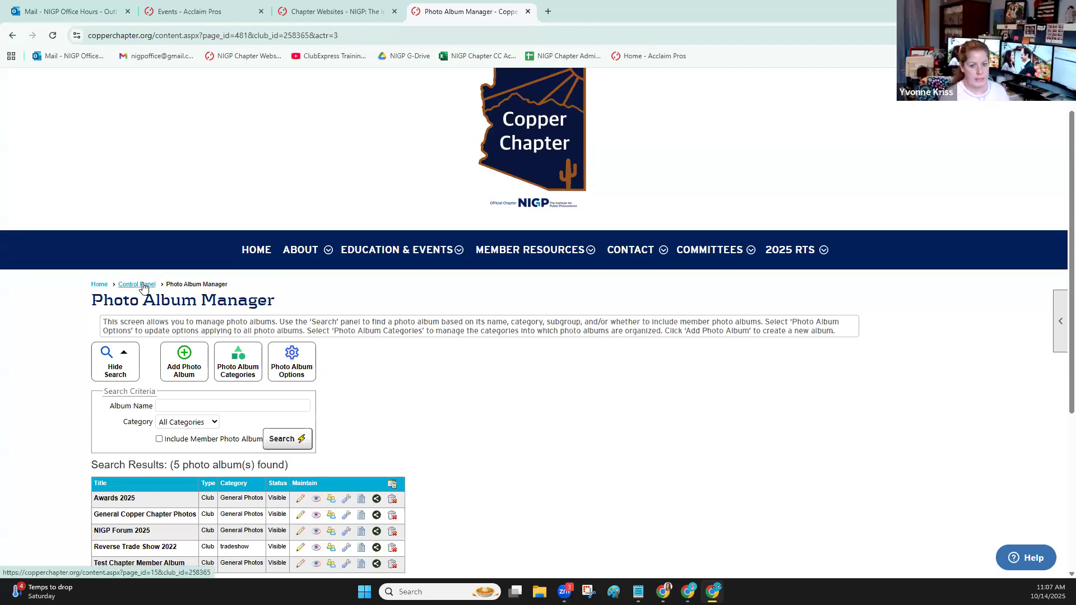
scroll(566, 372, "down", 2)
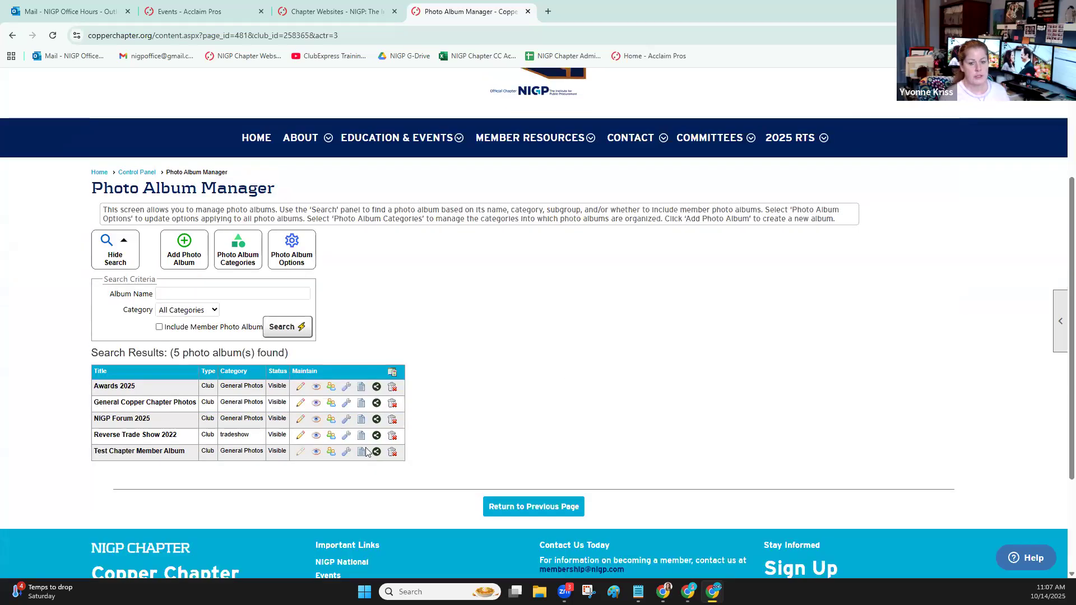
Go back to the Control Panel and open its Chapter section
left_click(147, 173)
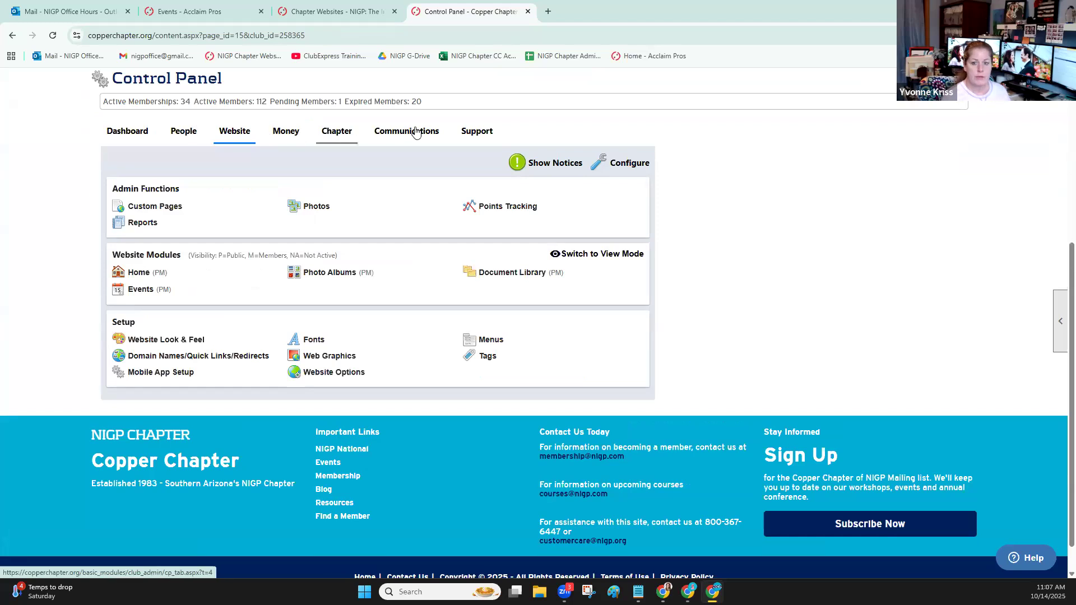
left_click(338, 135)
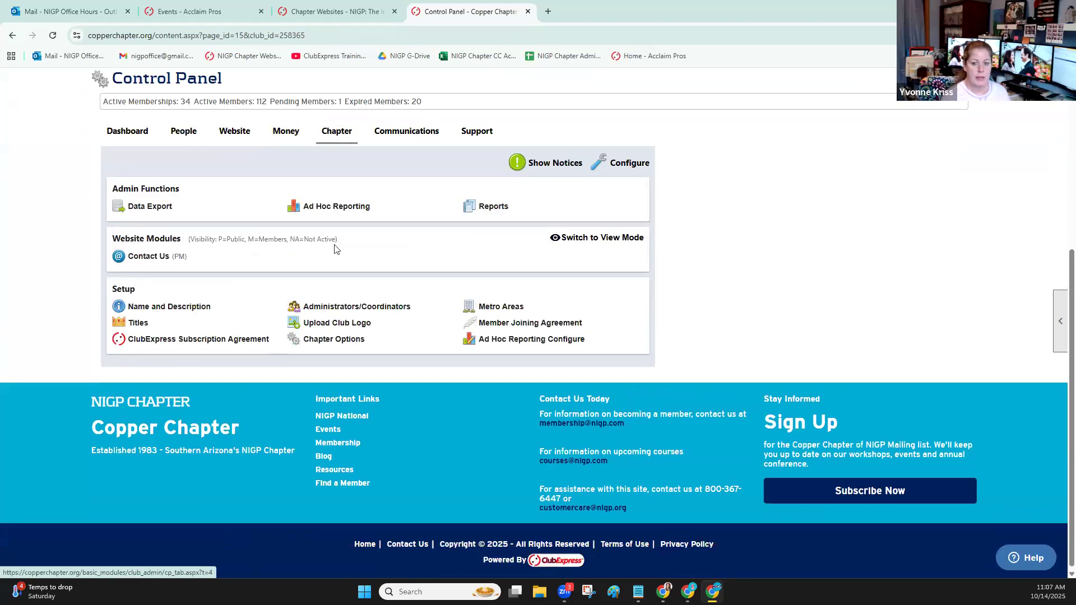
Open the Administrators/Coordinators setup page and go to its Coordinators section
left_click(331, 305)
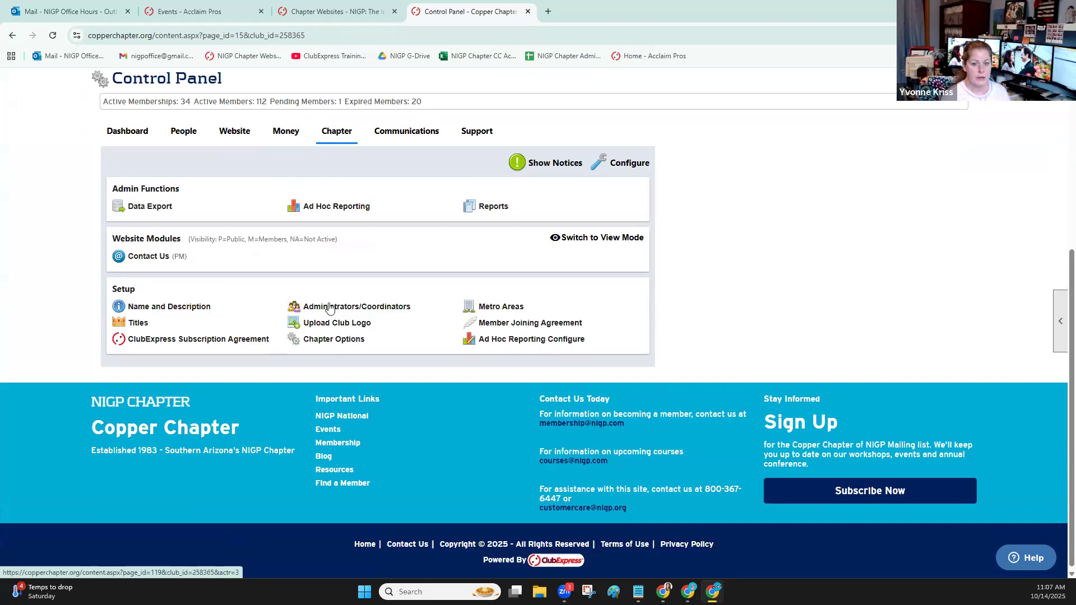
scroll(329, 307, "down", 5)
scroll(329, 307, "down", 1)
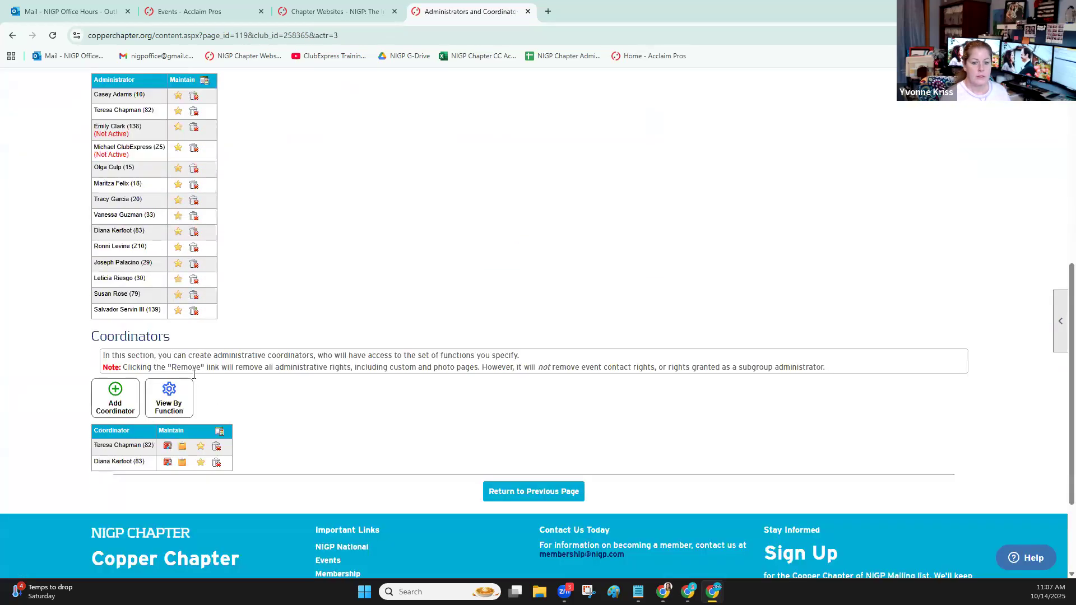
View the Assign Coordinator Functions form for a new coordinator and return to the list of administrators and coordinators
left_click(114, 404)
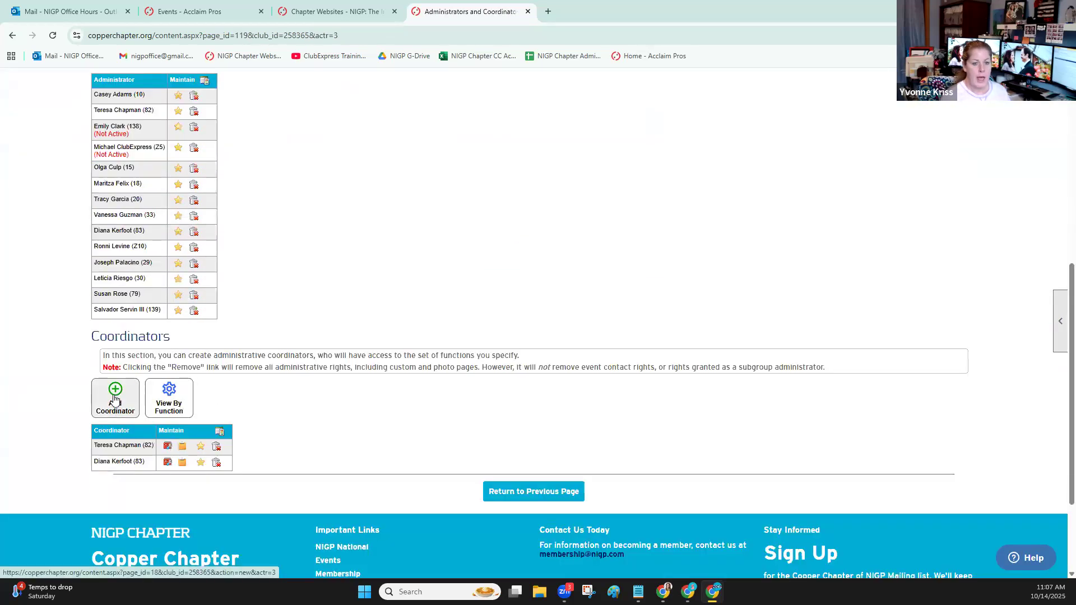
scroll(124, 383, "down", 3)
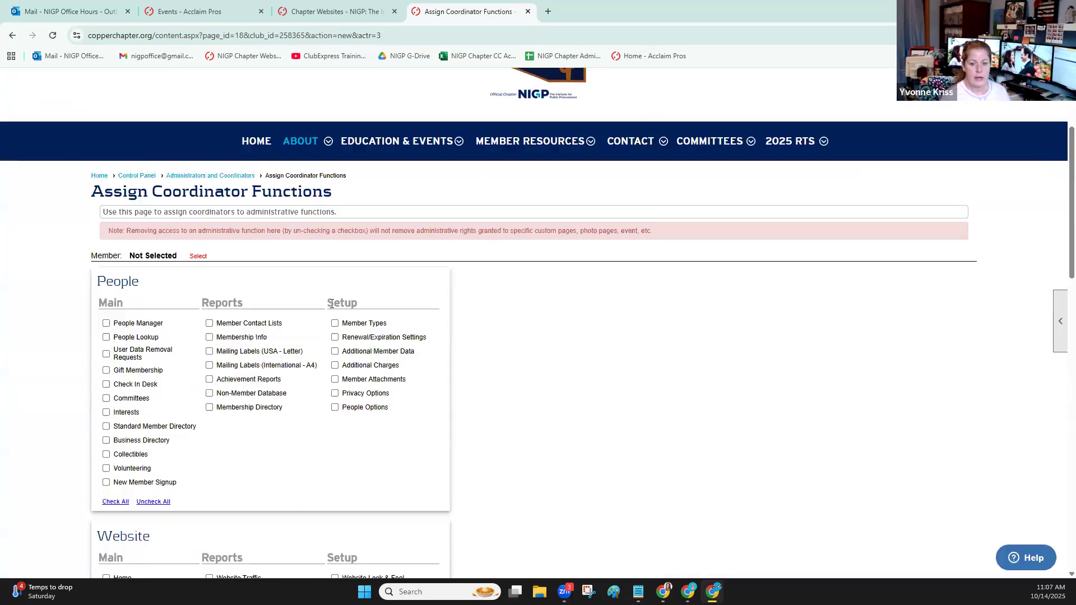
left_click(200, 173)
scroll(223, 290, "down", 4)
scroll(270, 353, "down", 3)
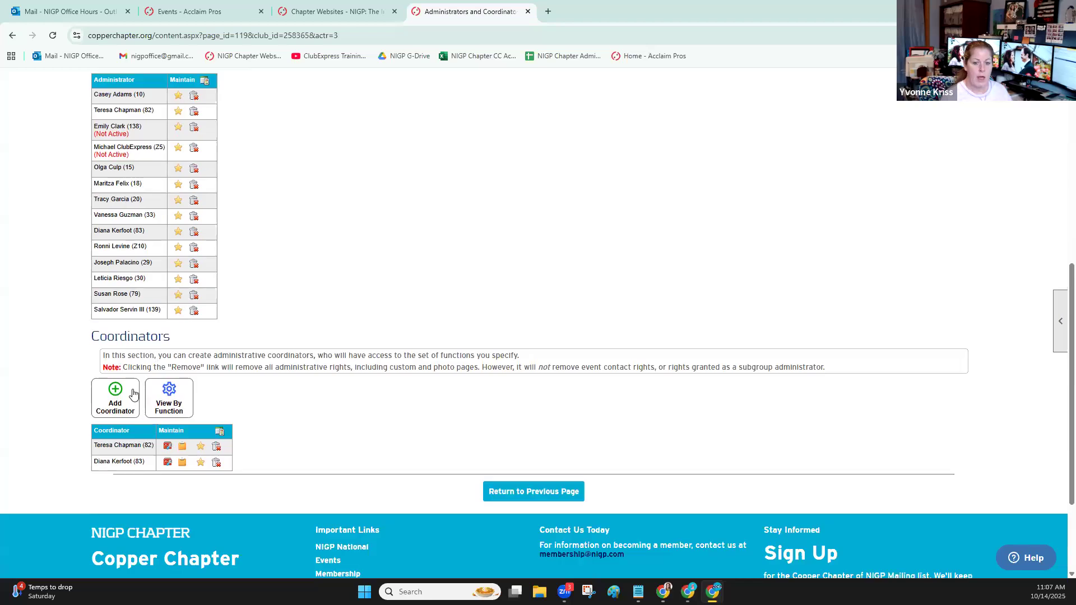
Start a new coordinator and select a member found by searching last names for "a"
left_click(116, 402)
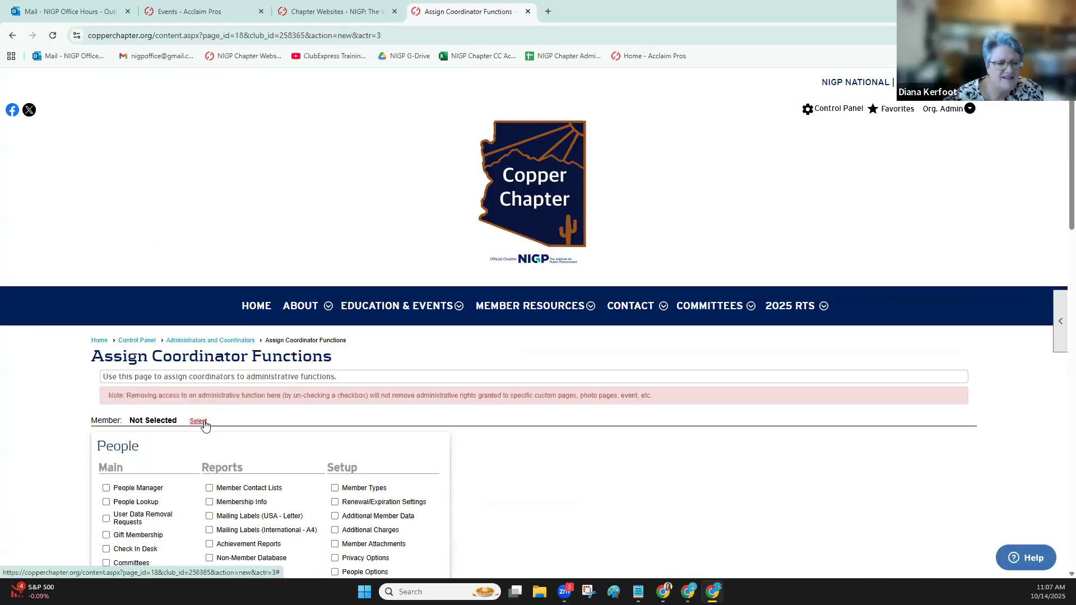
left_click(198, 421)
type("a")
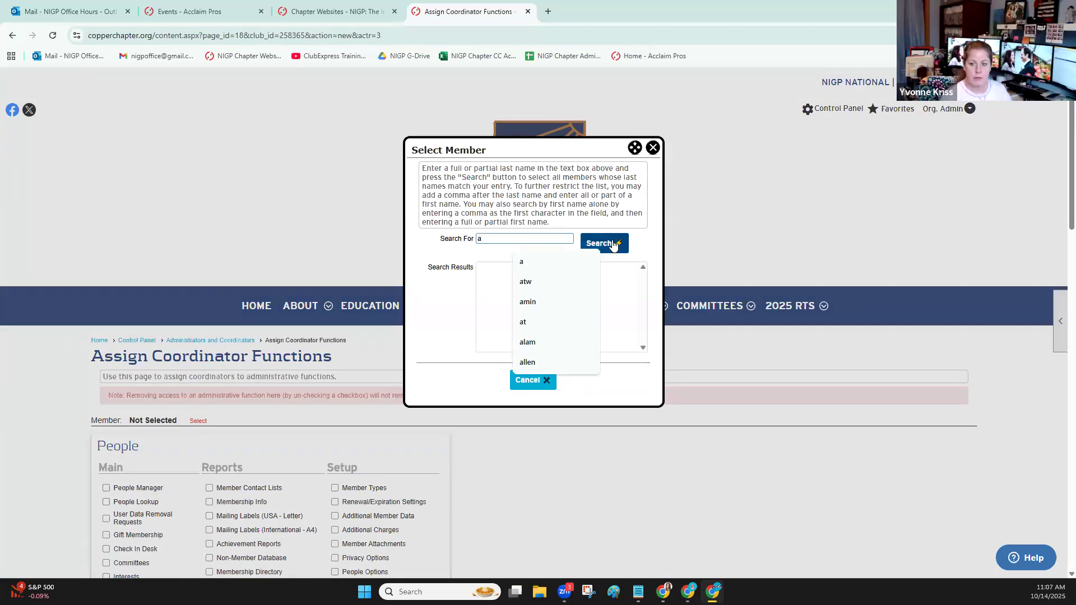
left_click(608, 243)
left_click(502, 386)
scroll(426, 309, "down", 2)
scroll(432, 303, "down", 2)
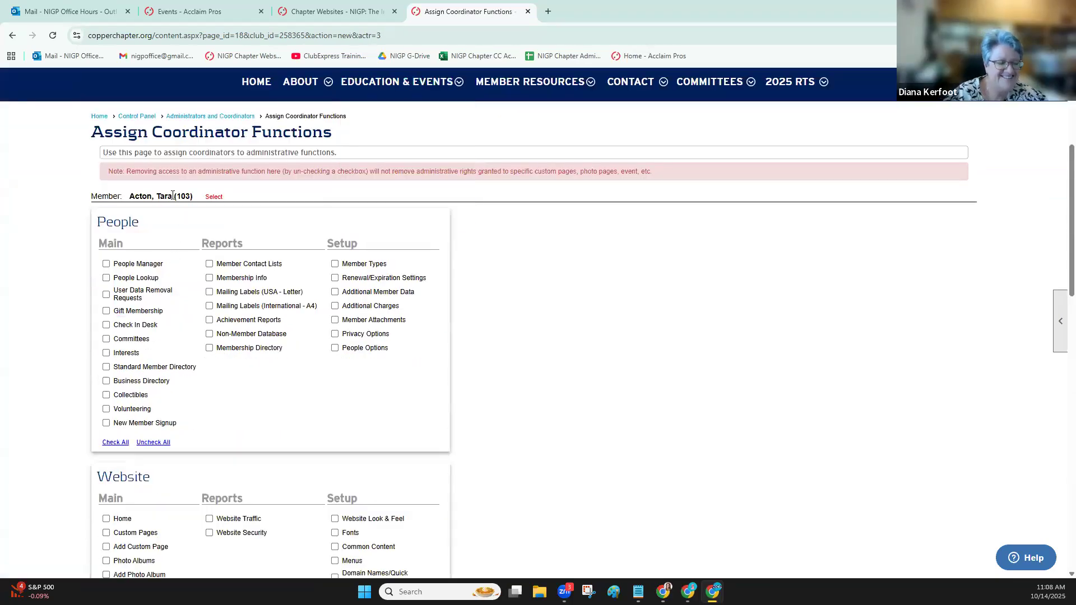
Grant the new coordinator the Photo Albums and Add Photo Album website functions and save the assignment
scroll(74, 280, "down", 5)
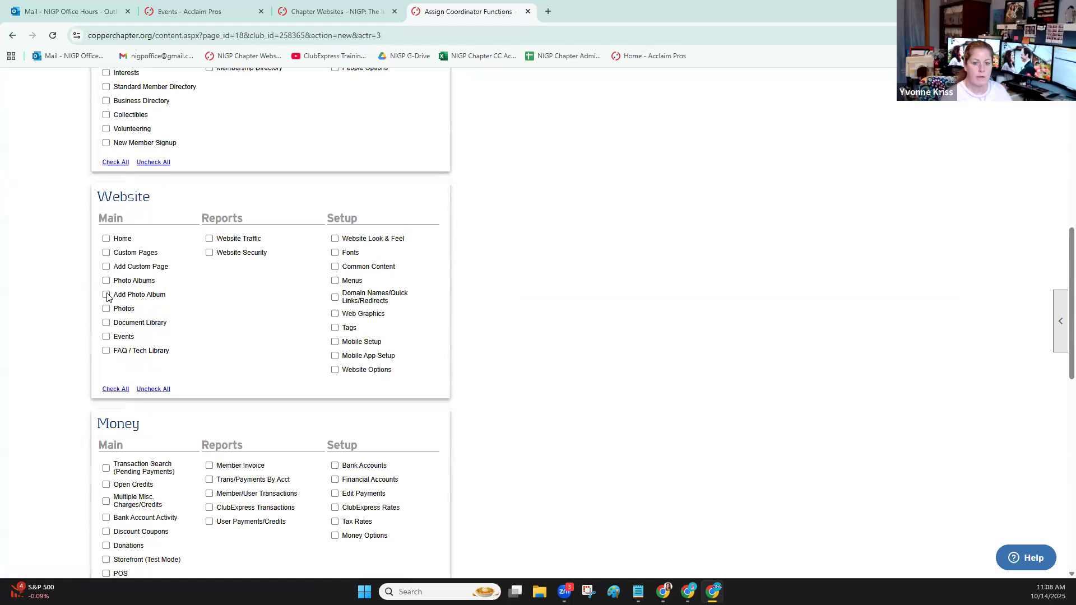
left_click(107, 281)
scroll(74, 305, "down", 10)
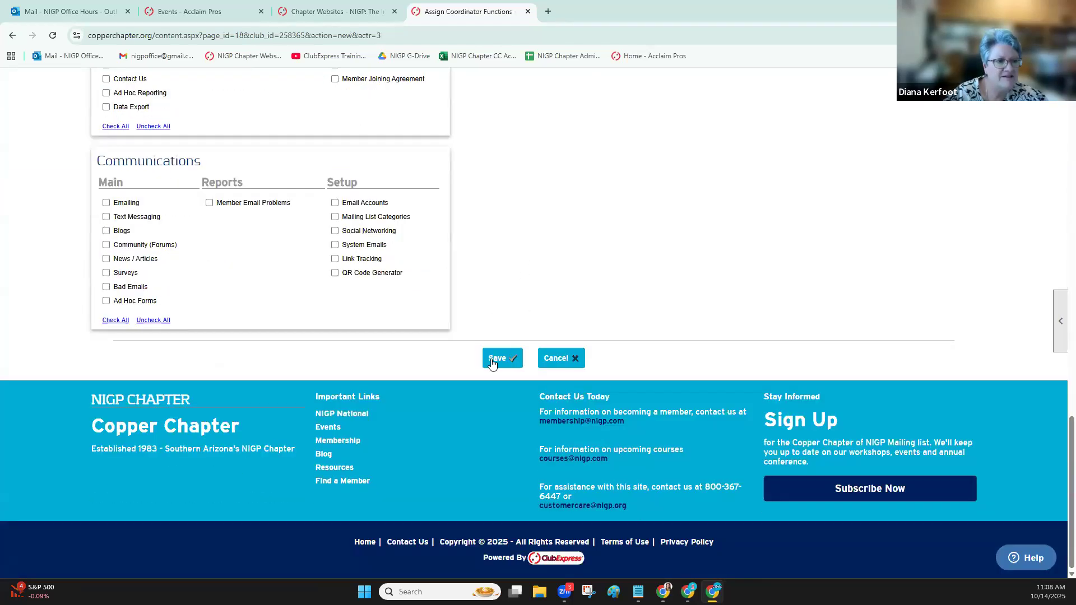
left_click(493, 360)
scroll(419, 357, "down", 7)
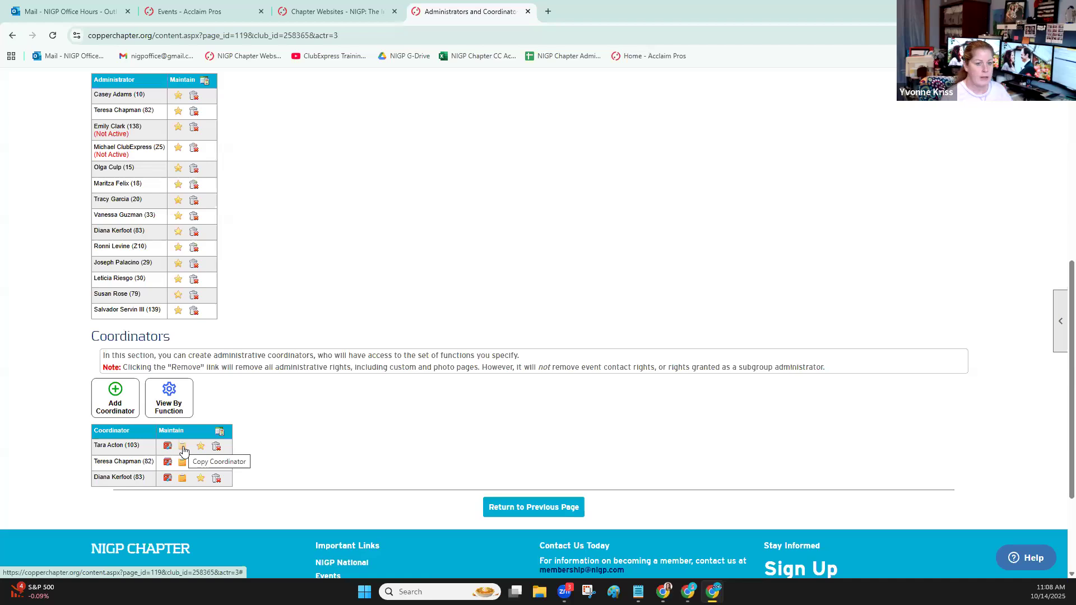
Copy the new coordinator's functions to the first member found by searching last names for "b"
left_click(184, 451)
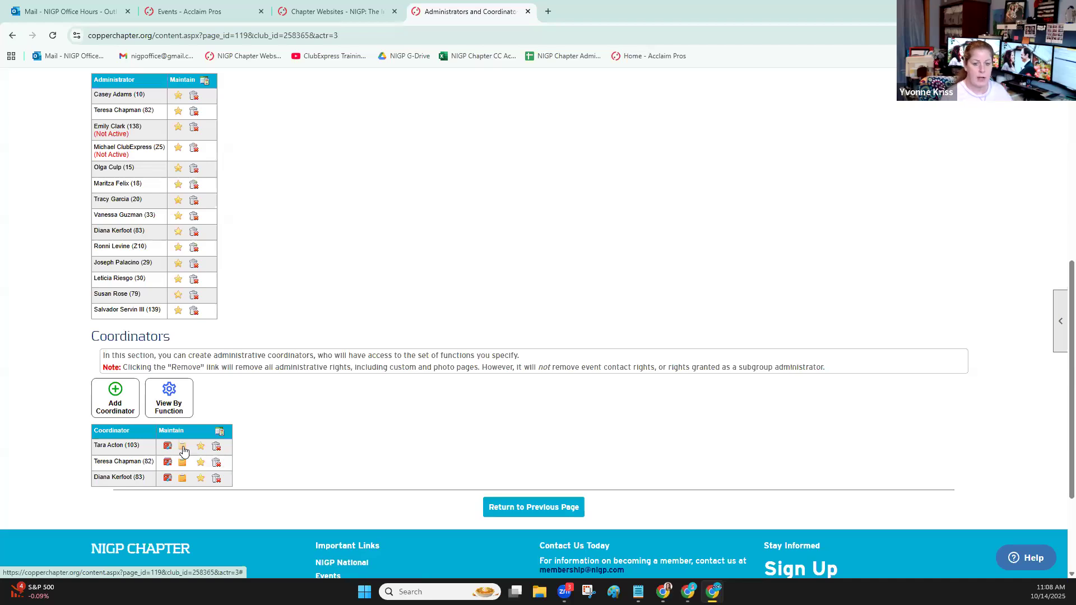
left_click(525, 272)
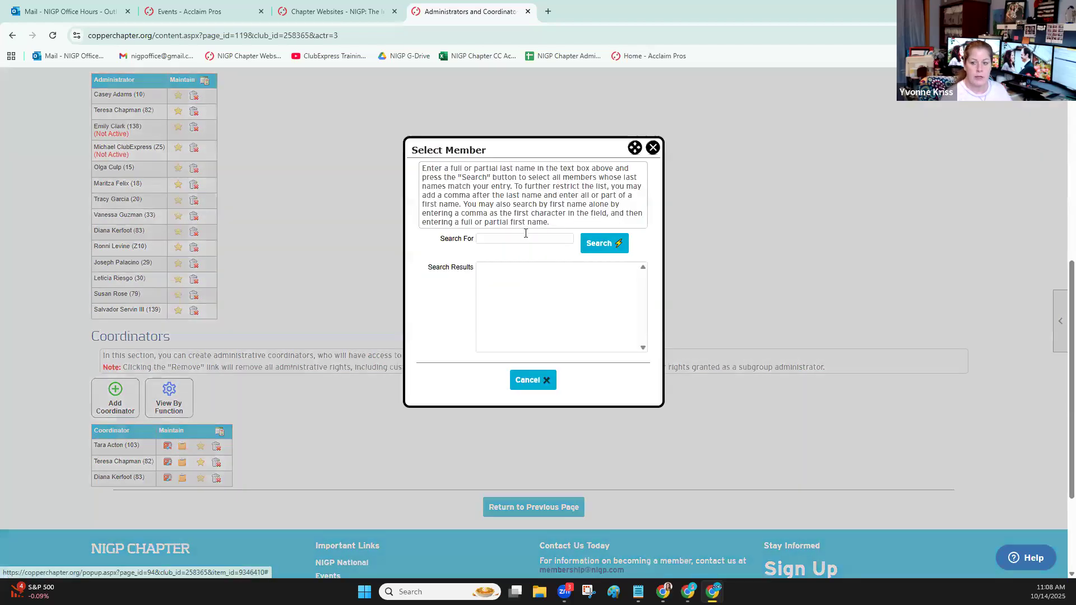
type("b")
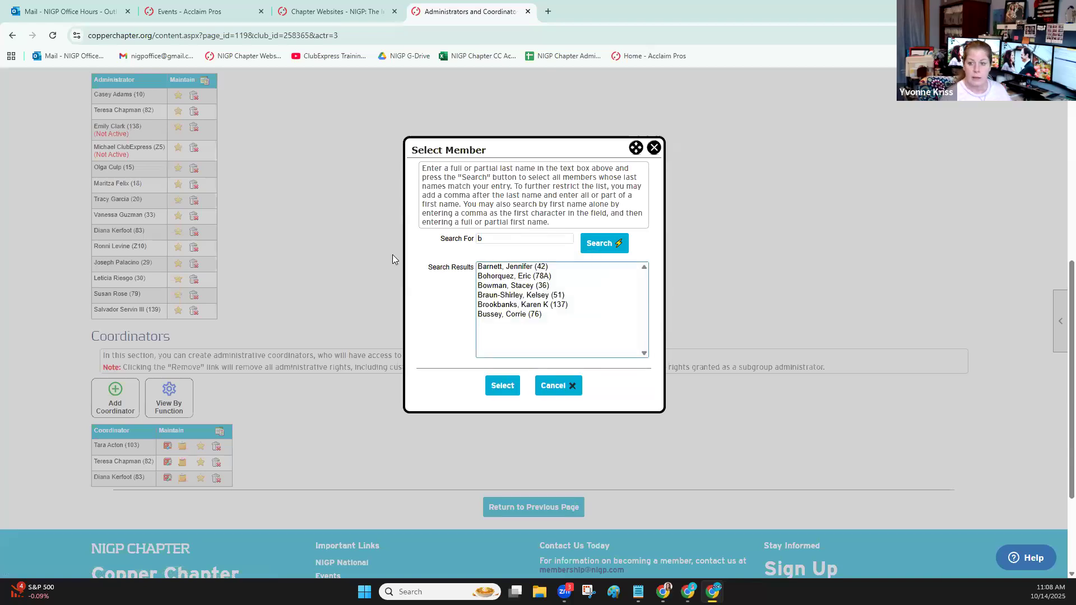
left_click(504, 266)
left_click(513, 384)
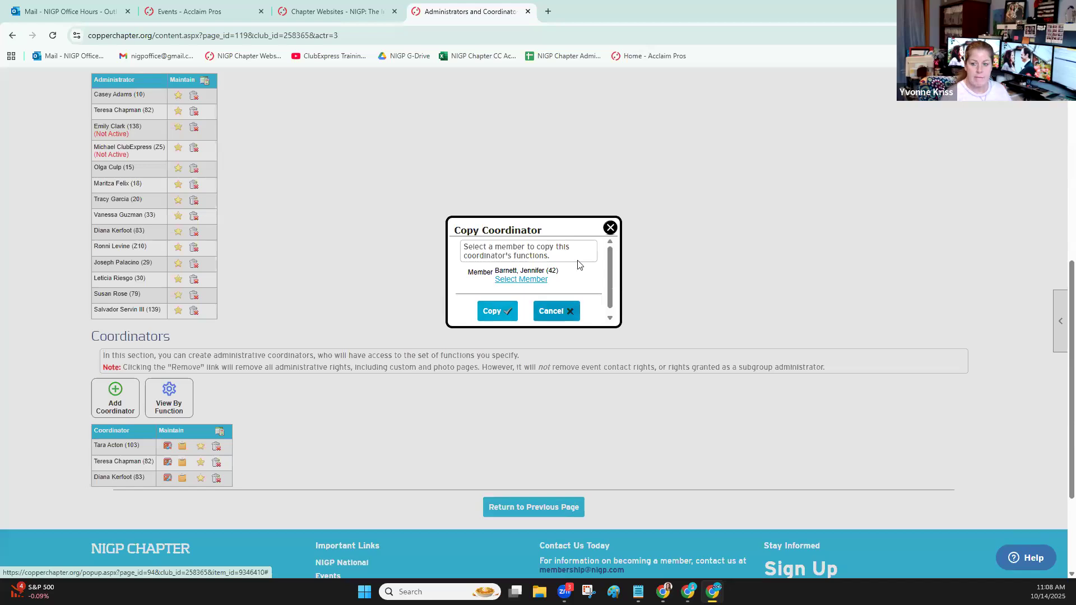
scroll(594, 264, "down", 3)
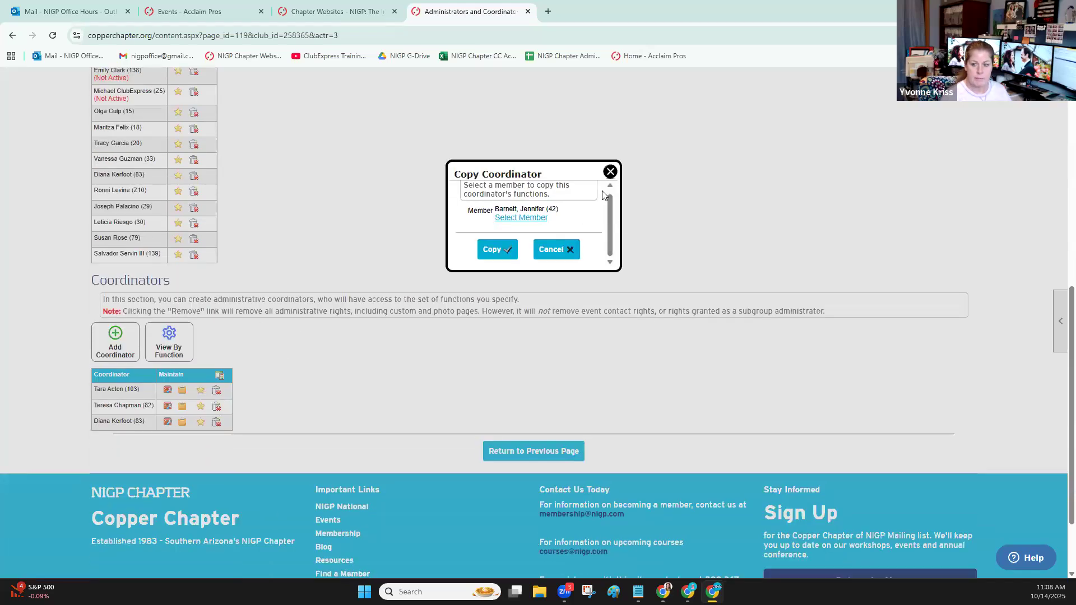
left_click(498, 251)
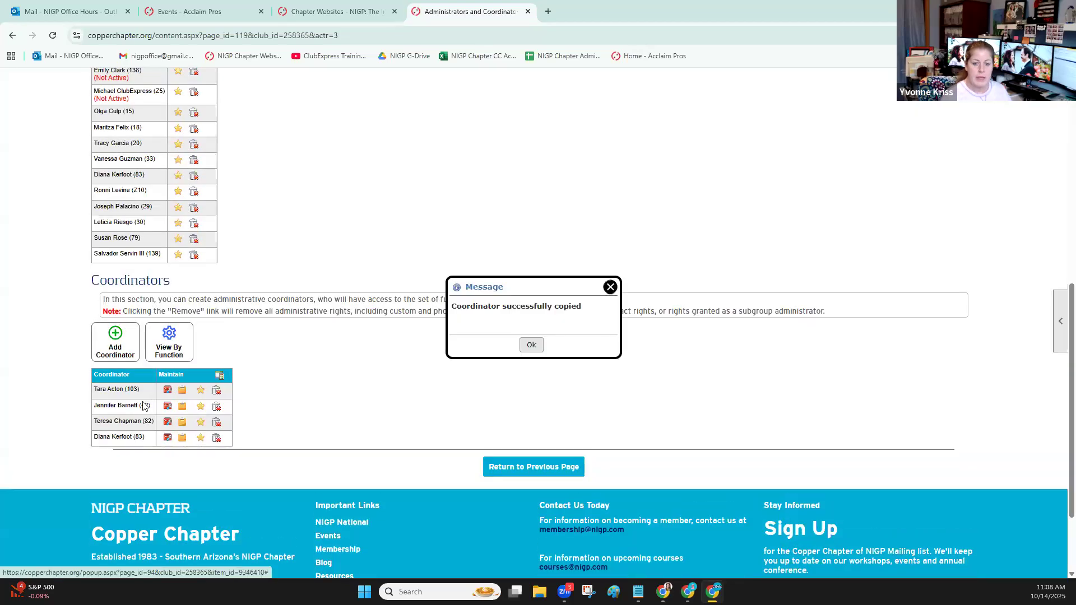
left_click(184, 407)
scroll(603, 128, "down", 2)
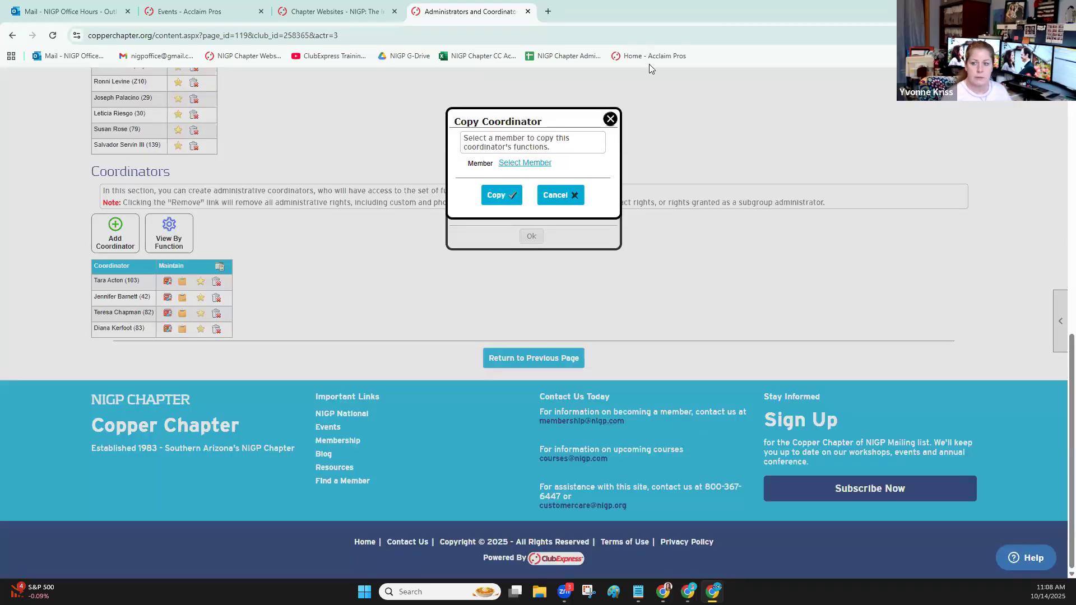
left_click(603, 124)
Add the Photos website function to the coordinator created by copying and save the assignment
left_click(168, 296)
scroll(257, 288, "down", 10)
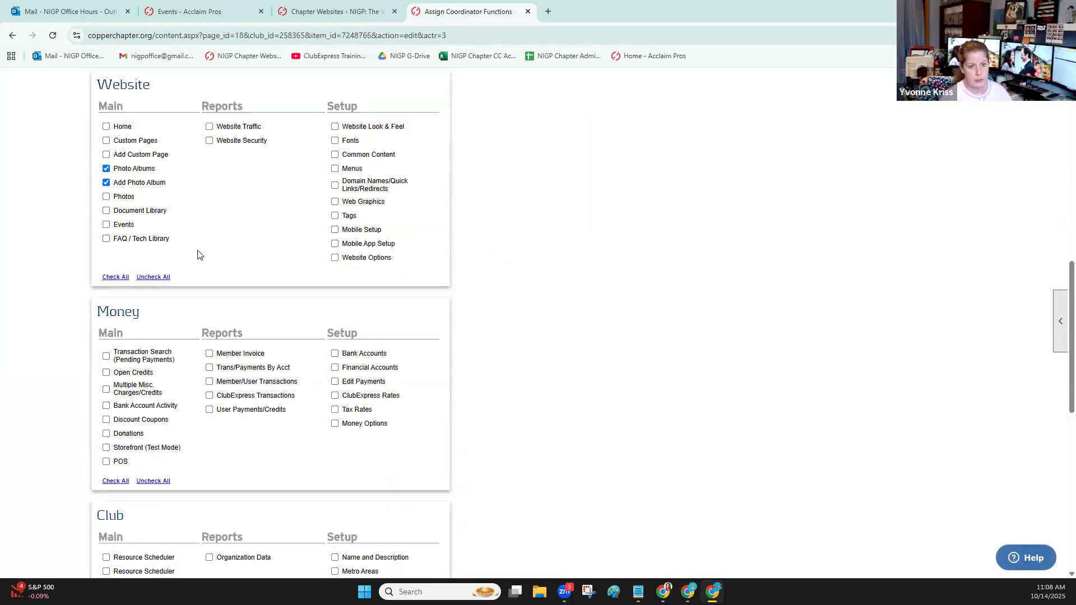
scroll(201, 256, "down", 4)
scroll(283, 286, "down", 4)
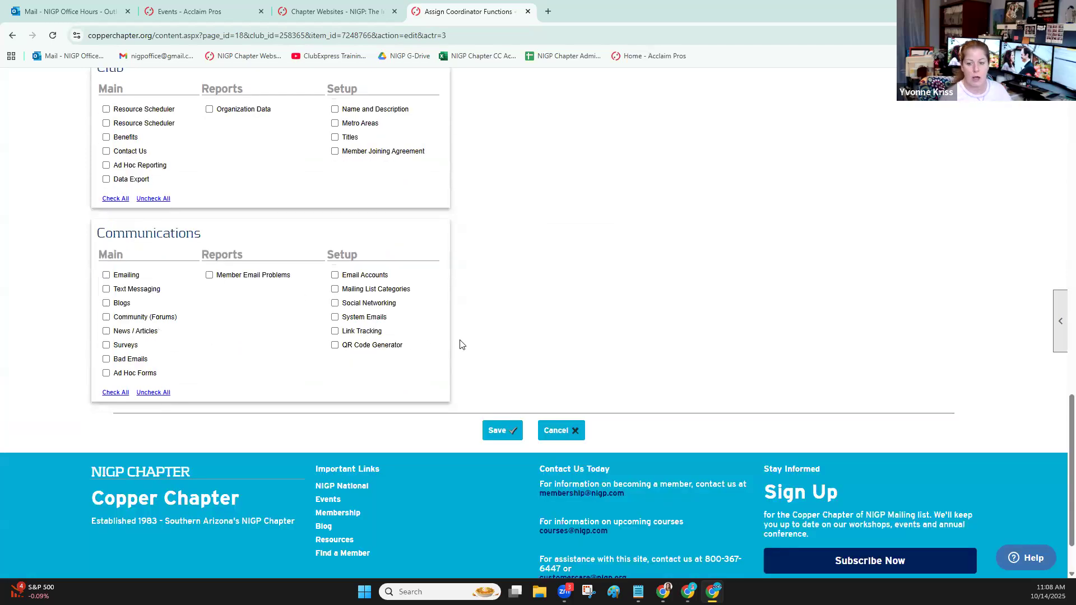
left_click(498, 432)
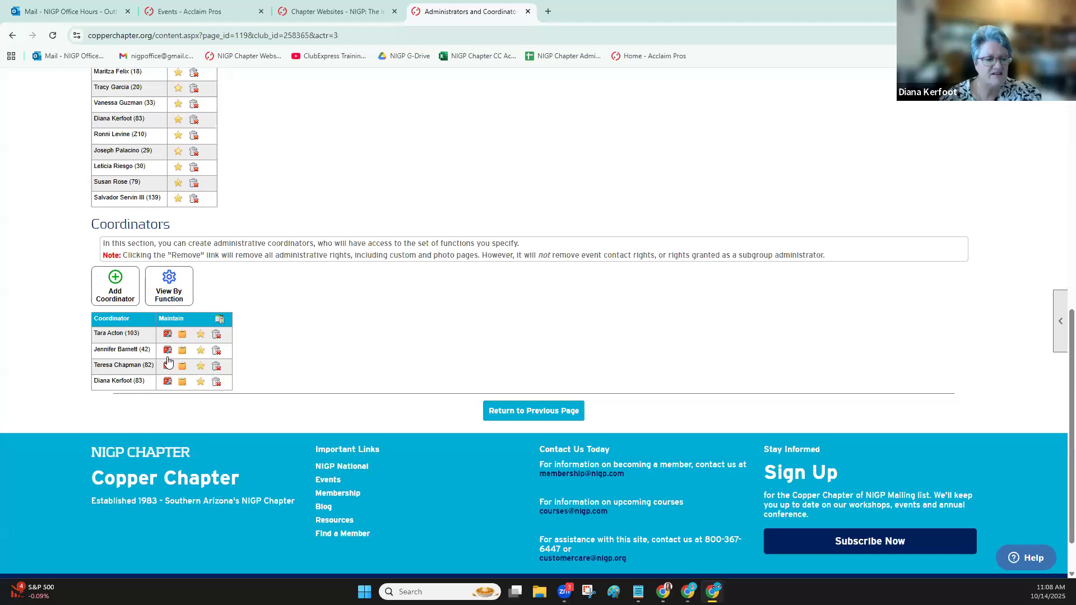
Review the functions assigned to the copied coordinator across all sections and leave the form without saving
left_click(167, 350)
scroll(203, 322, "down", 12)
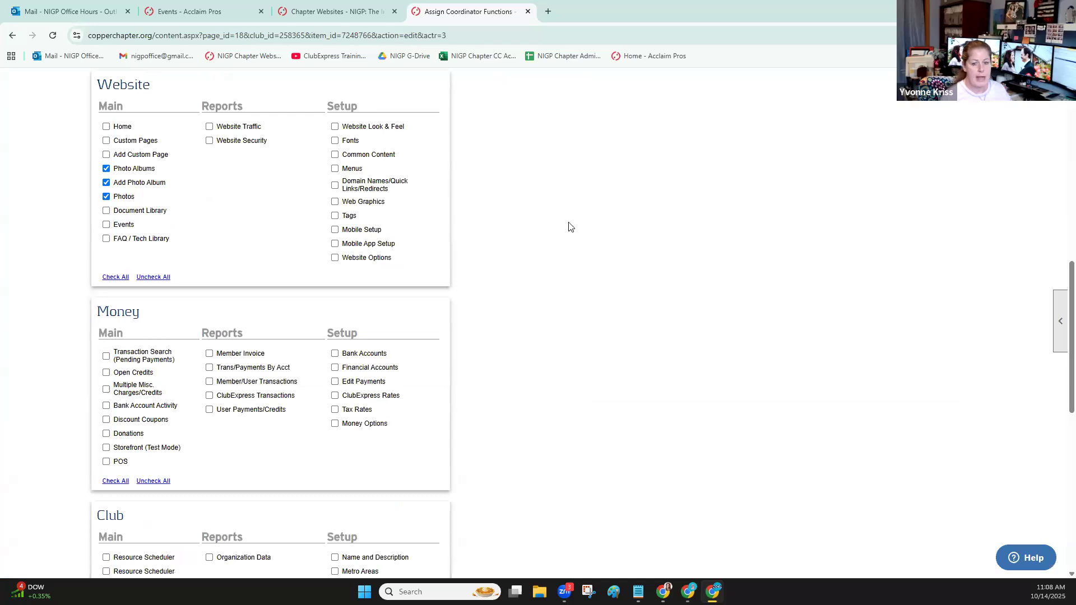
scroll(570, 227, "down", 2)
scroll(574, 229, "up", 5)
scroll(574, 230, "down", 12)
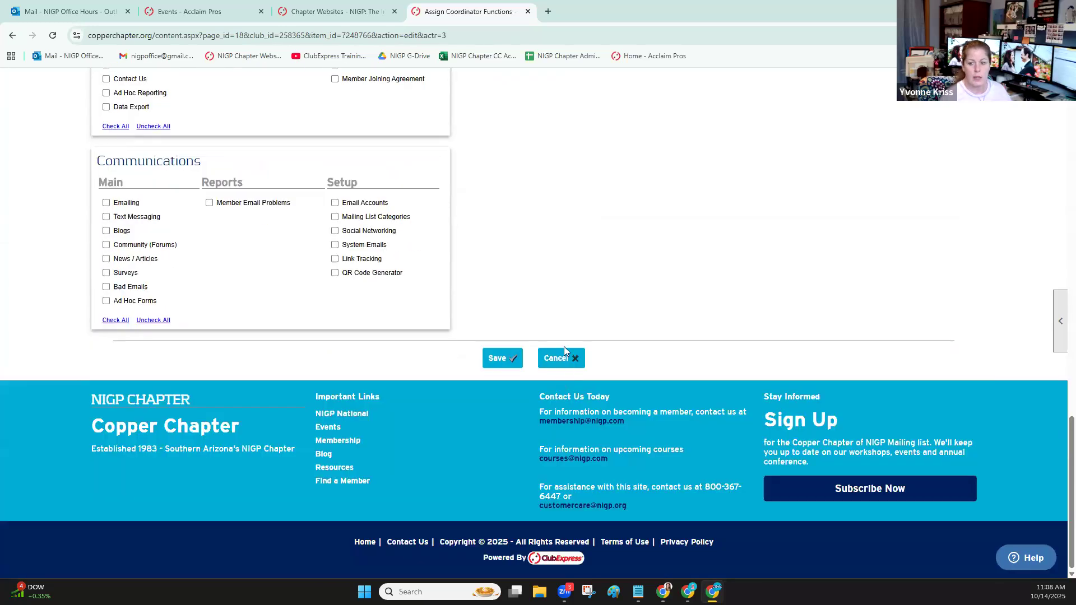
left_click(560, 357)
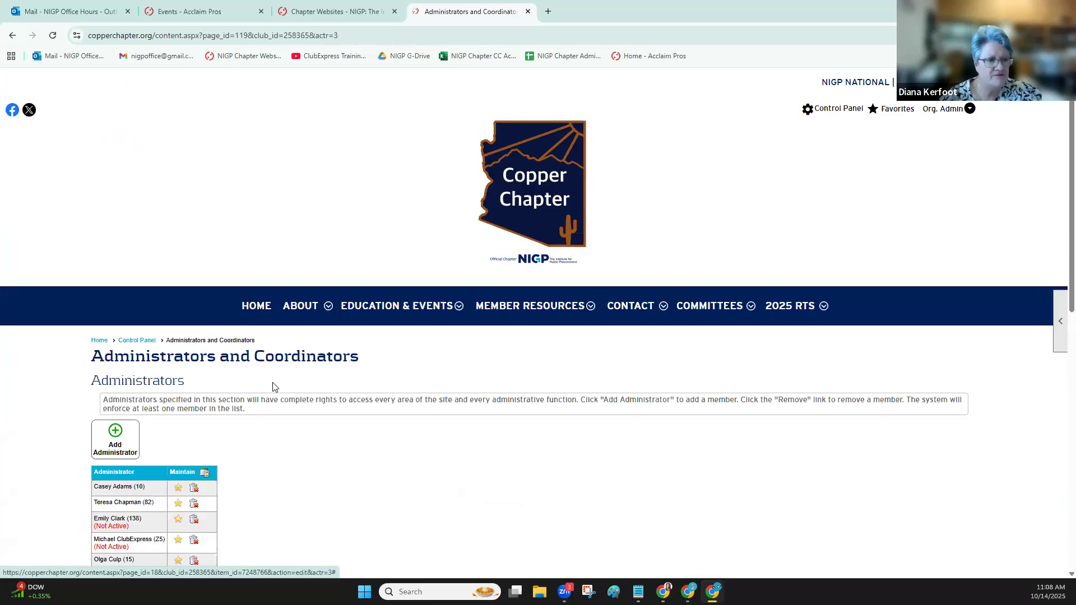
Remove both newly added coordinators from the Coordinators list, confirming each removal
scroll(272, 384, "down", 8)
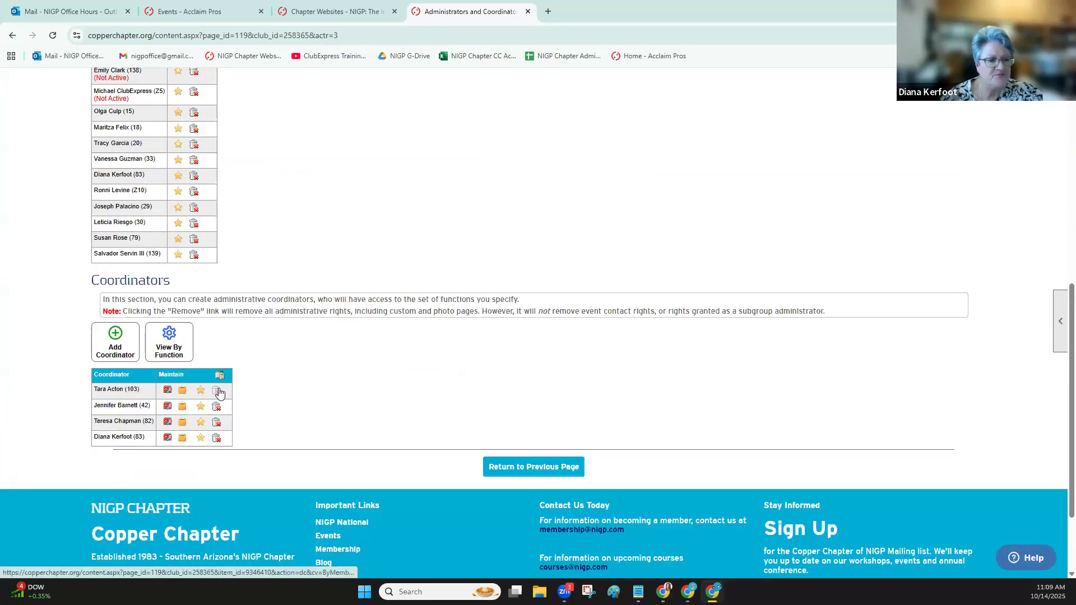
left_click(218, 389)
key("Return")
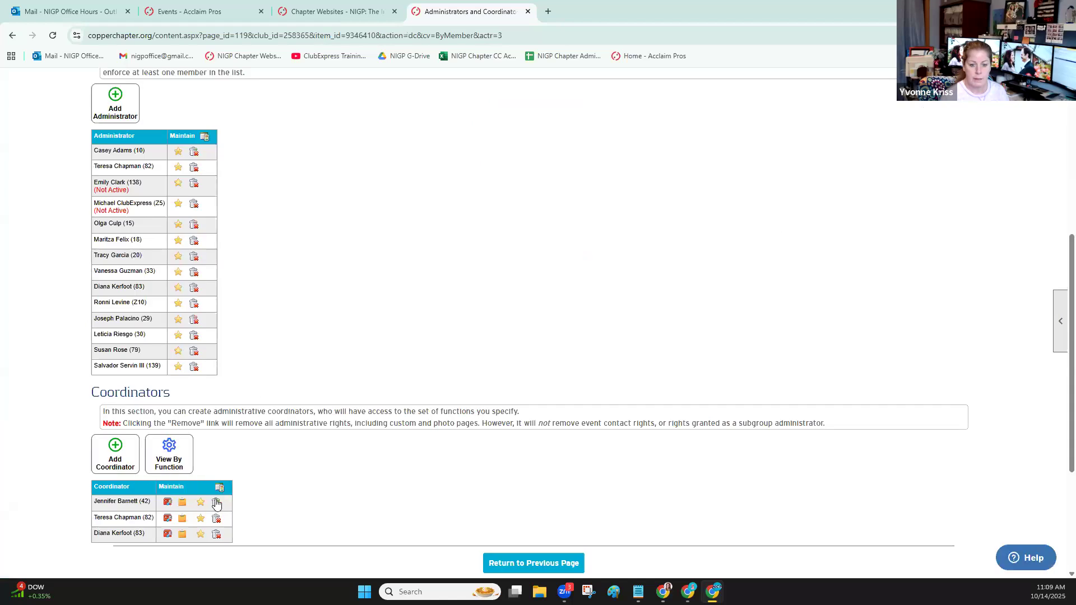
left_click(217, 503)
key("Return")
scroll(342, 331, "down", 8)
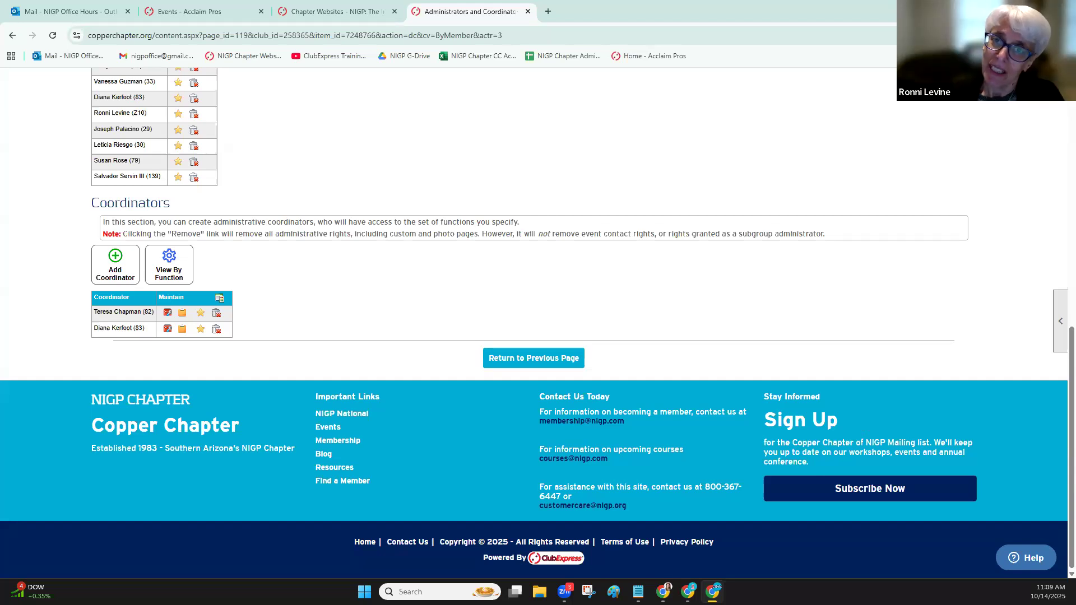
Close the Copper Chapter website and dismiss its details on the NIGP Chapter Websites page
scroll(619, 136, "up", 8)
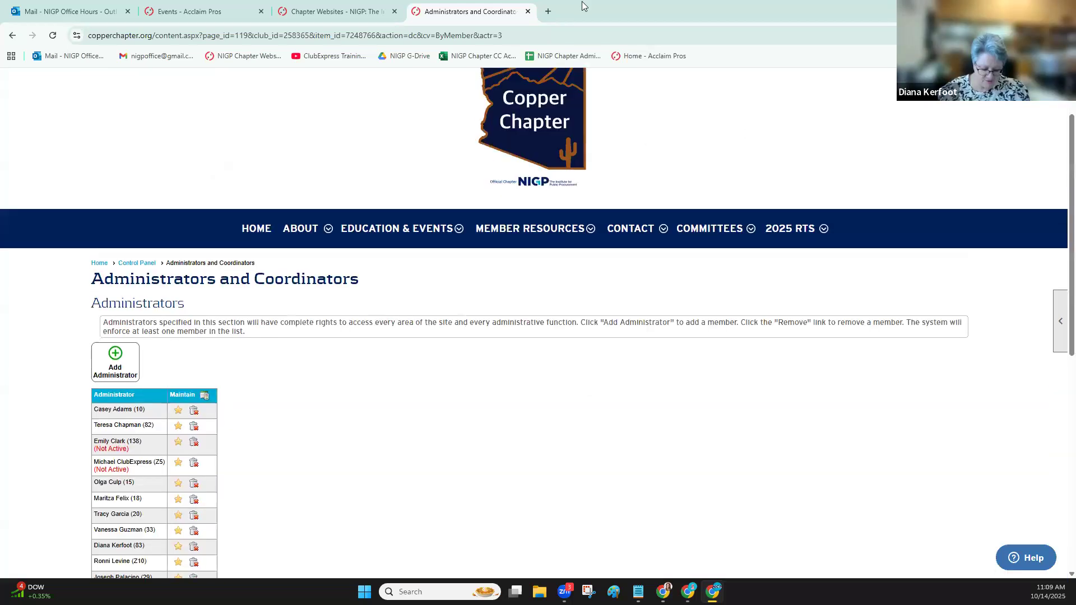
left_click(528, 12)
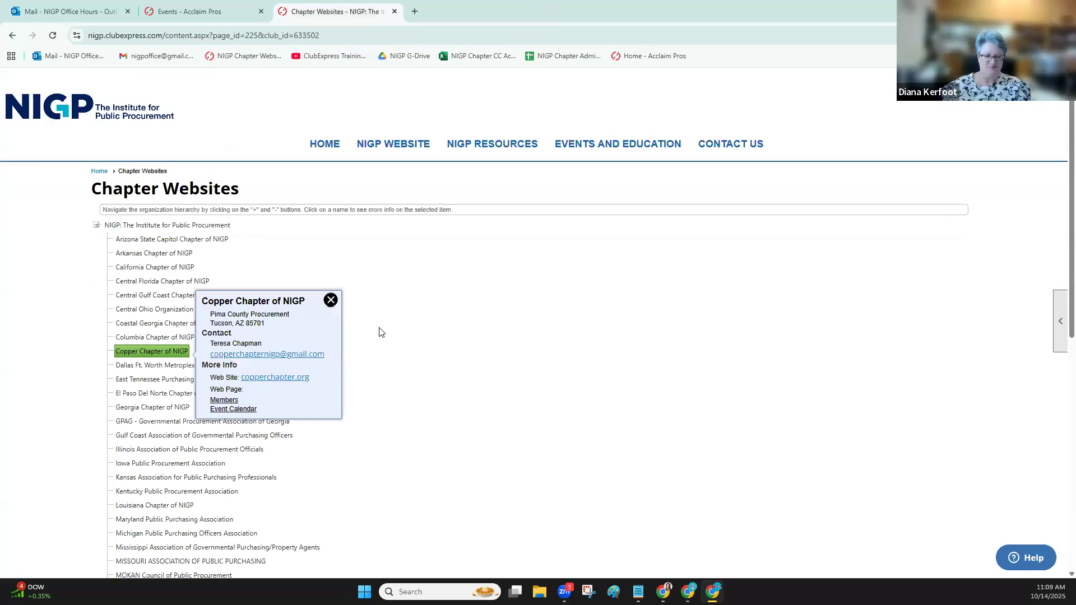
left_click(329, 302)
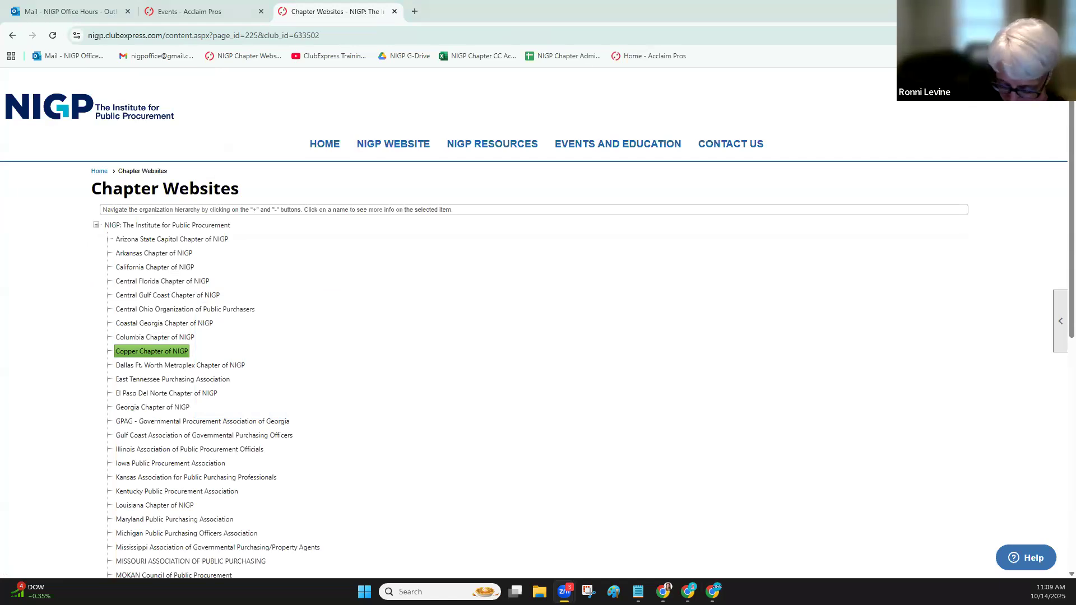
Open the Washington State Chapter of NIGP's website from the chapter list and look over its home page
scroll(168, 403, "down", 8)
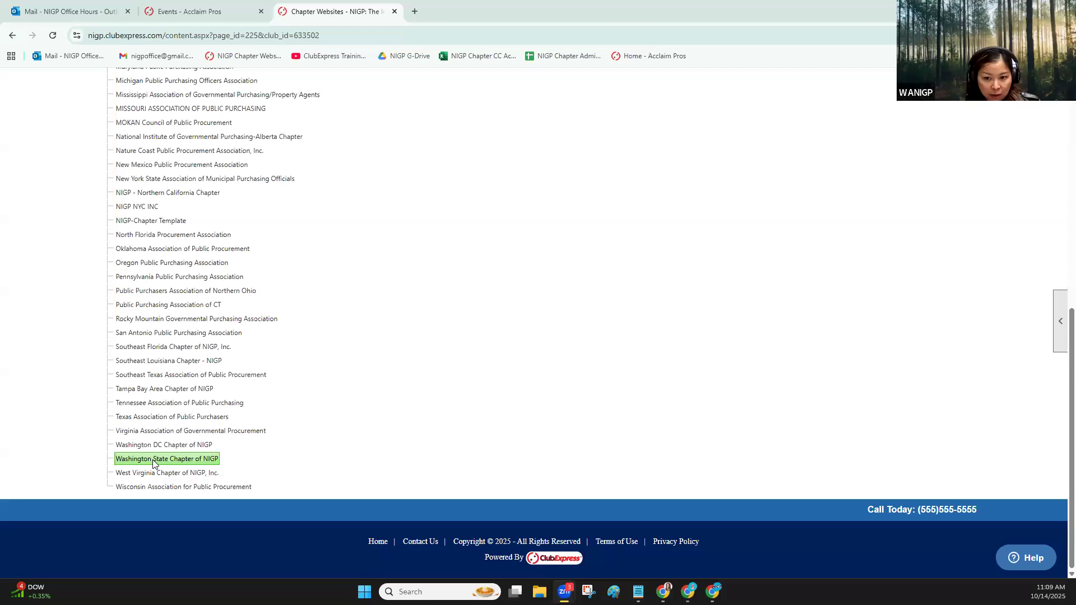
left_click(153, 463)
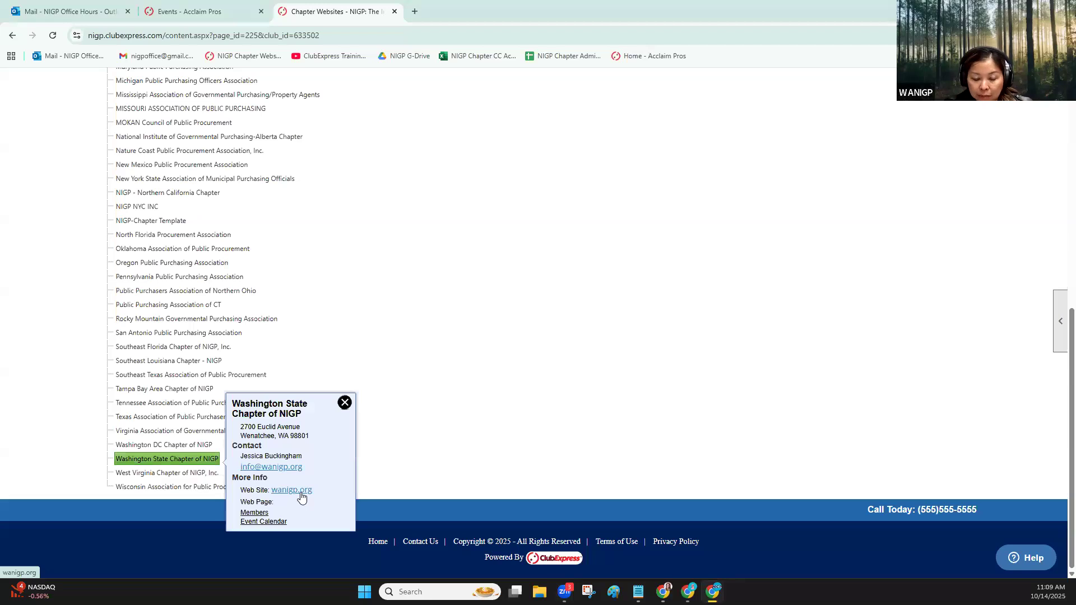
left_click(291, 489)
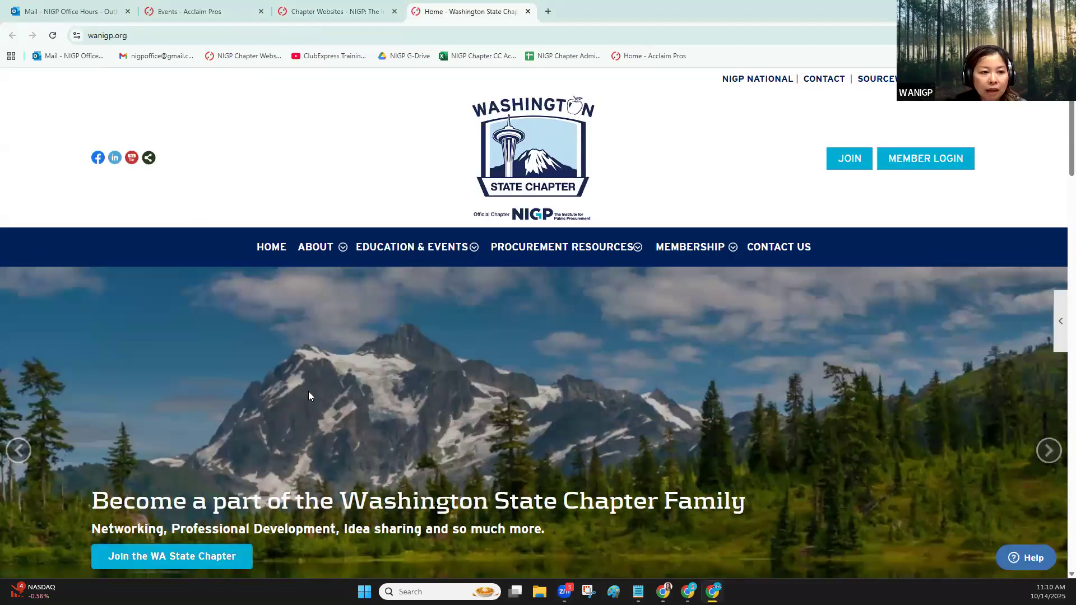
scroll(309, 396, "down", 5)
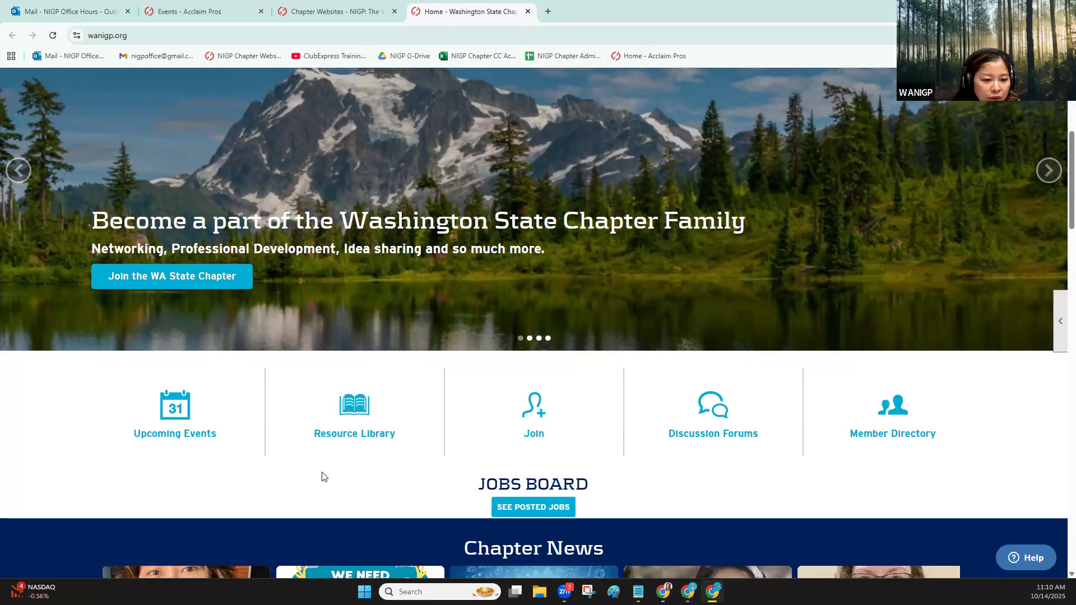
scroll(900, 233, "up", 5)
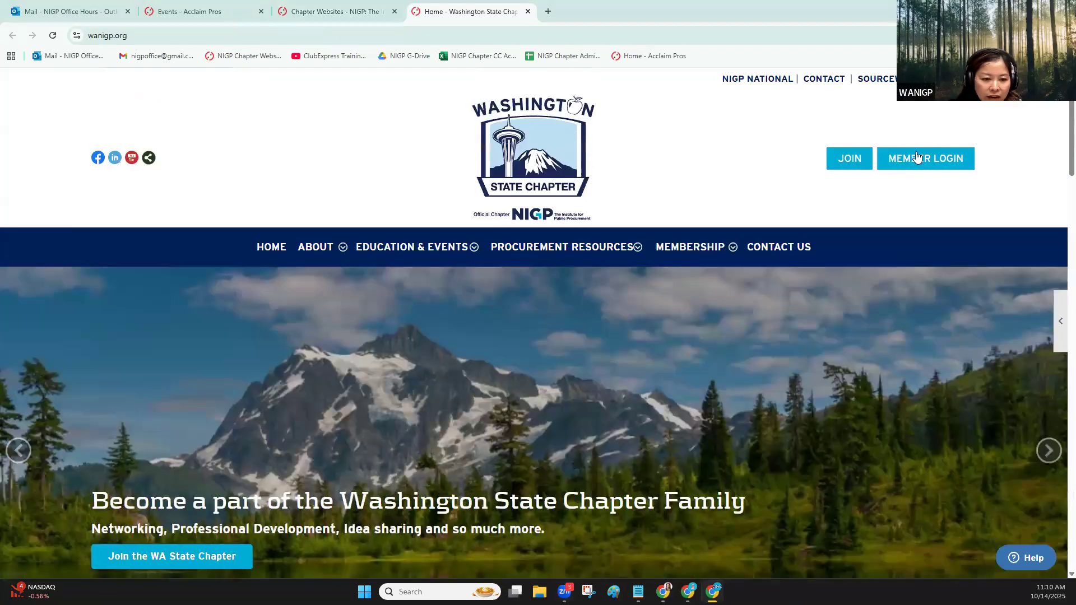
Log in to the Washington State Chapter website with the saved administrator credentials and open its Control Panel
left_click(922, 159)
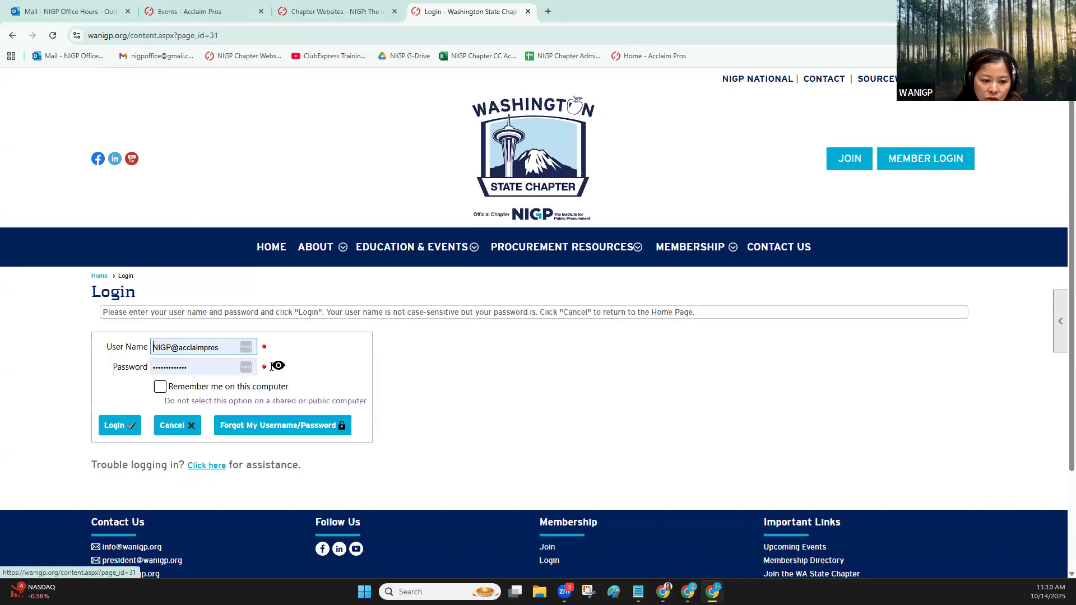
left_click(111, 426)
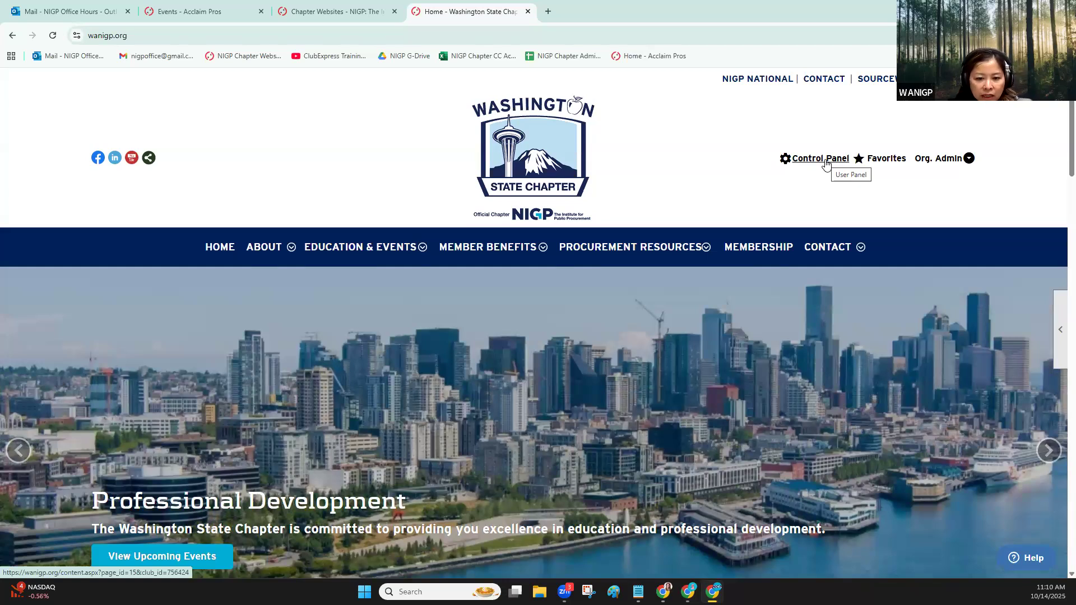
left_click(823, 159)
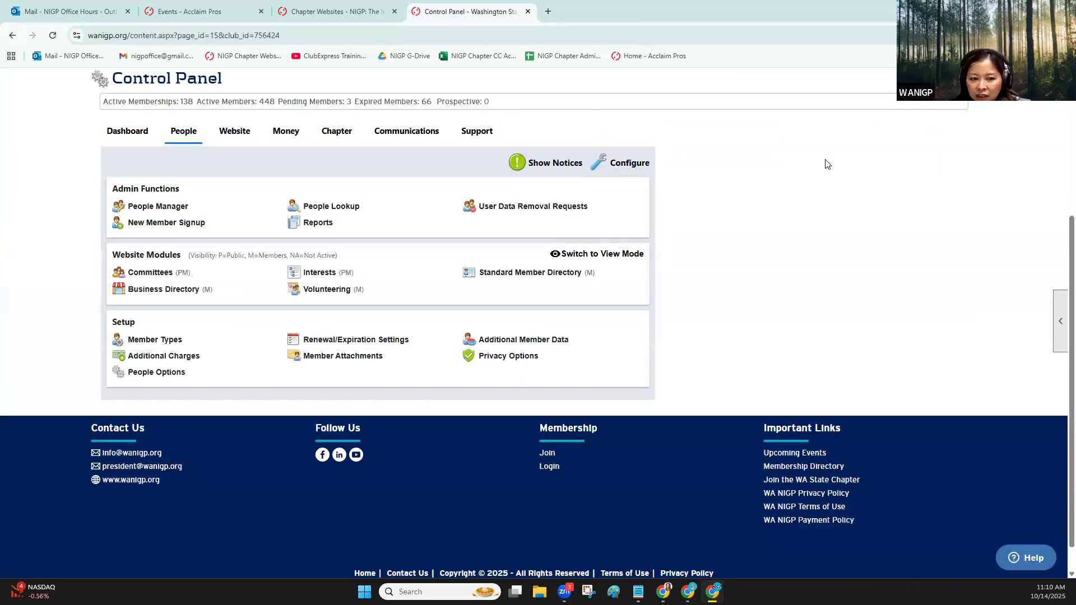
Open the chapter's Events Manager and search for events starting from 10/14/2025
left_click(237, 137)
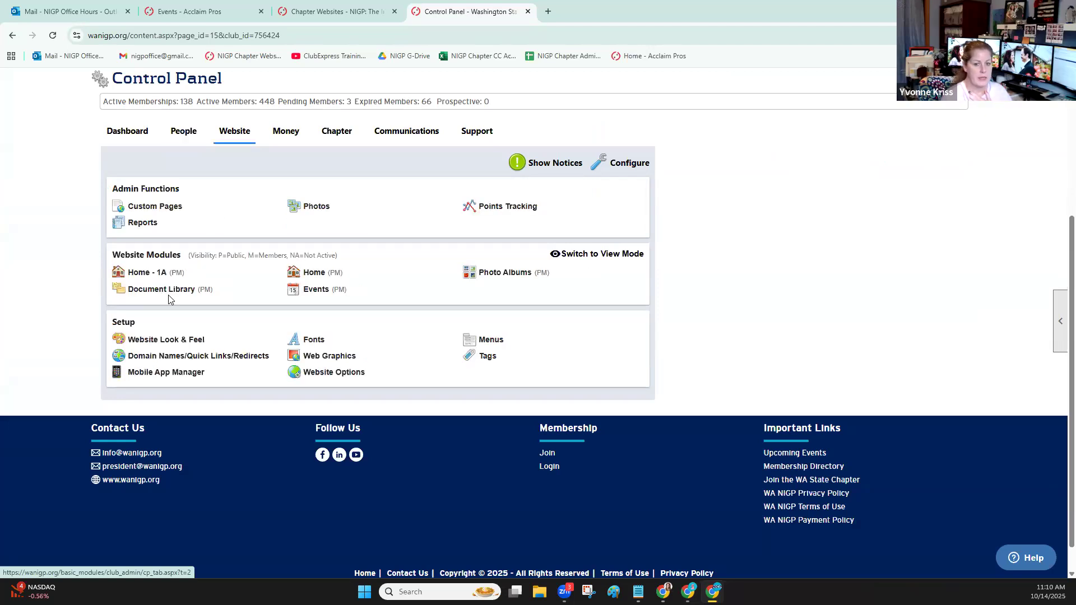
left_click(325, 289)
scroll(553, 277, "down", 4)
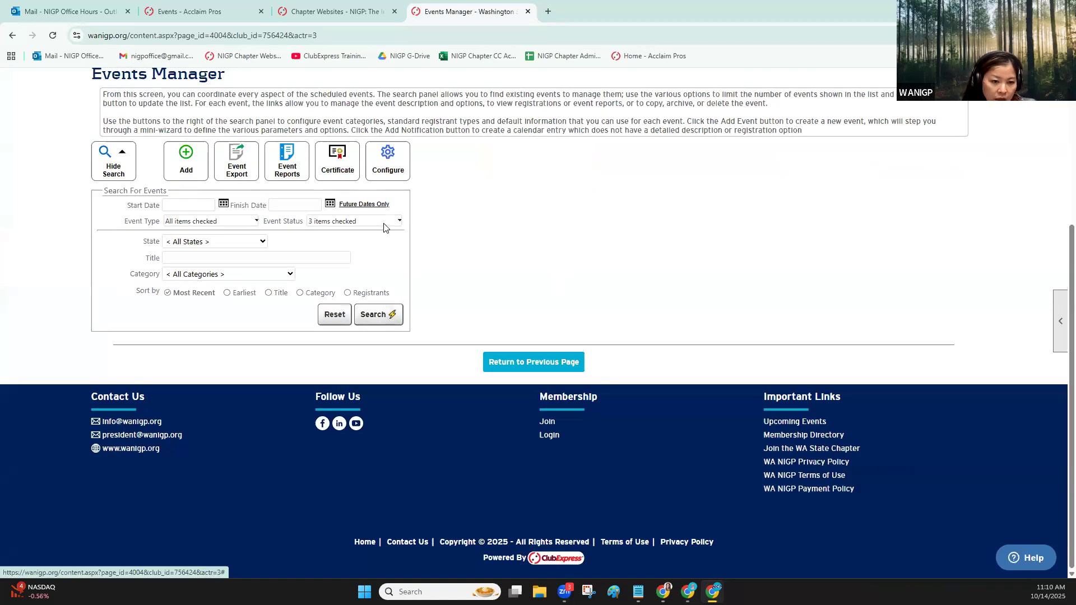
left_click(372, 315)
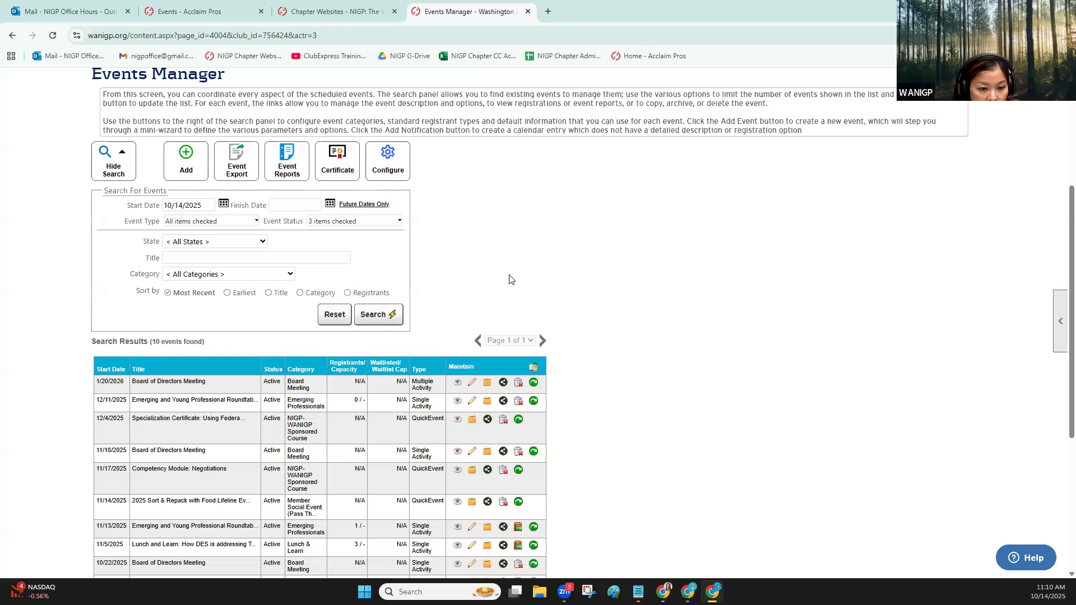
scroll(619, 279, "down", 2)
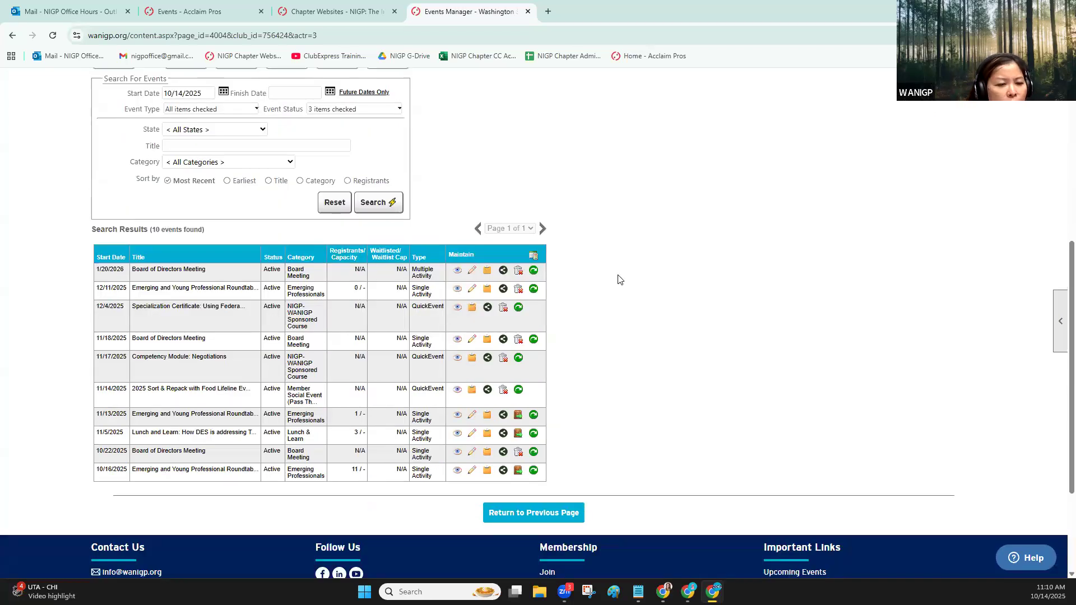
Open the 12/11/2025 Emerging and Young Professional Roundtable Session for editing and go to Maximum guests in its Registration & Fees settings
left_click(471, 291)
scroll(232, 323, "down", 3)
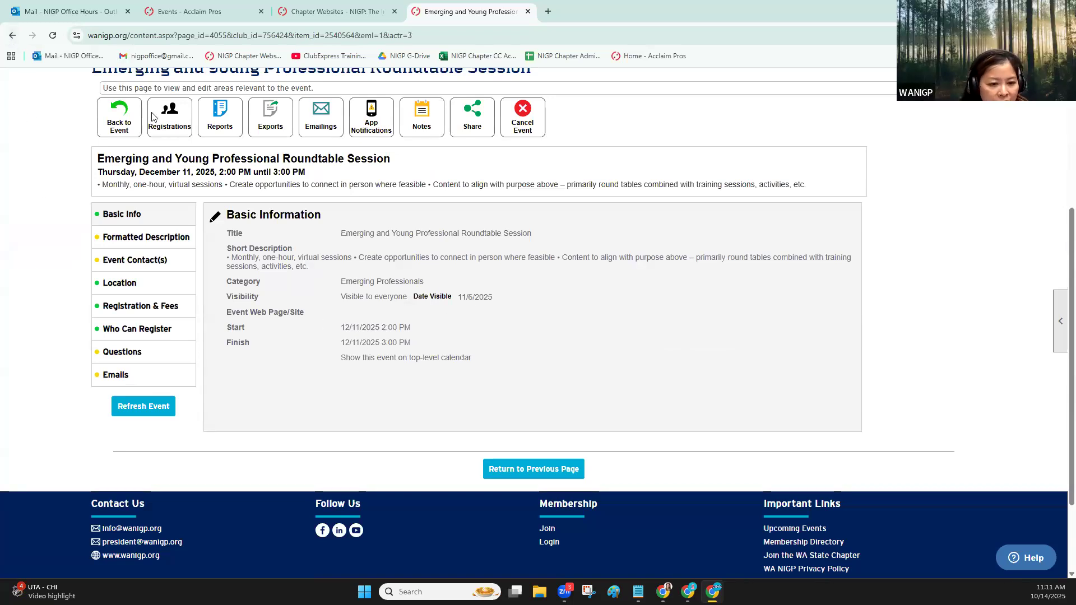
left_click(157, 310)
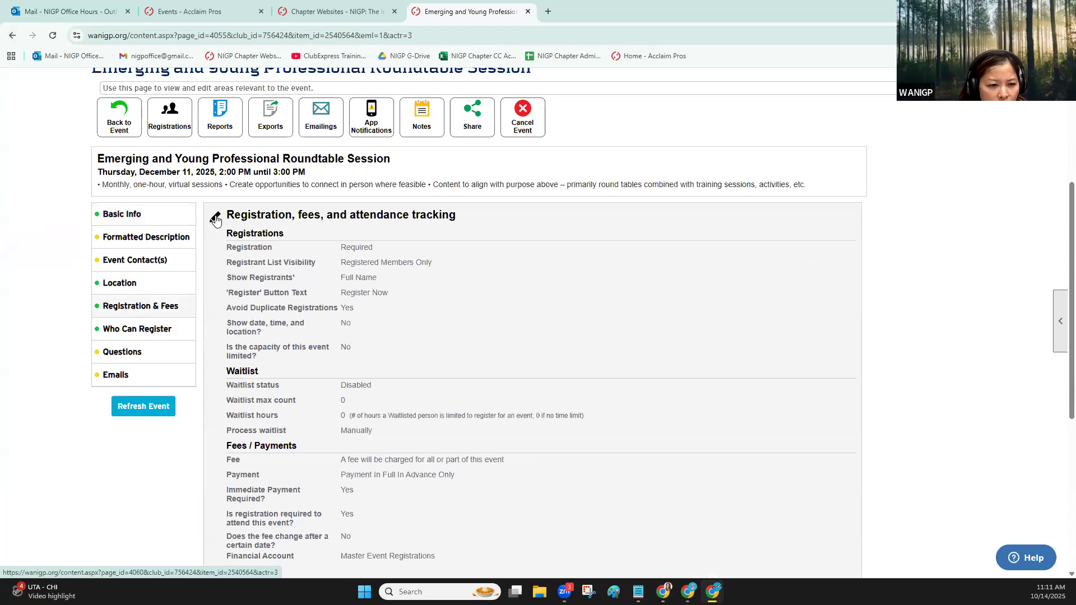
scroll(466, 320, "down", 8)
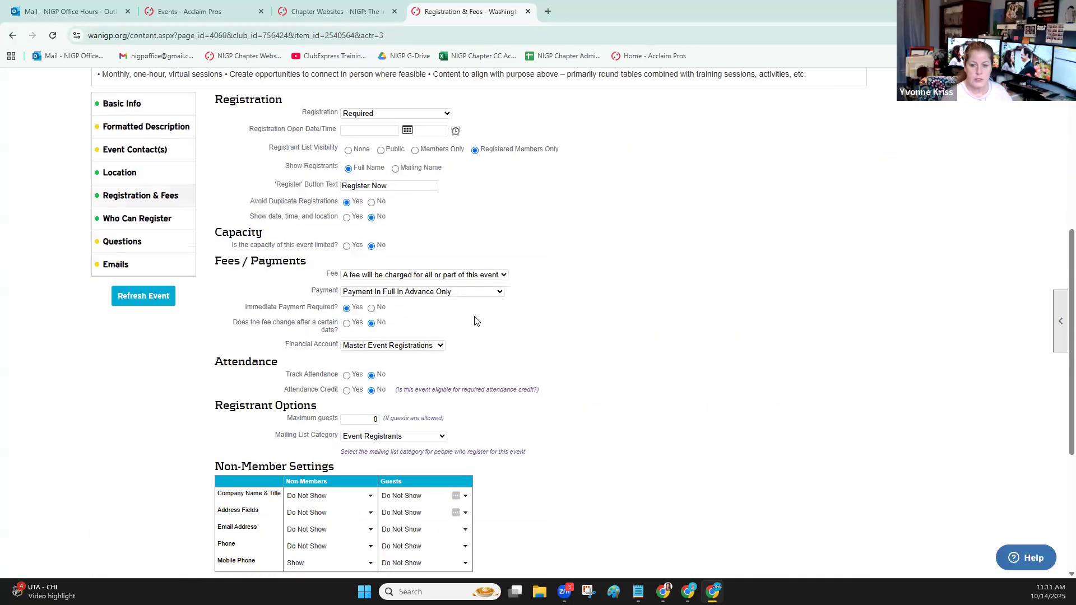
left_click(379, 257)
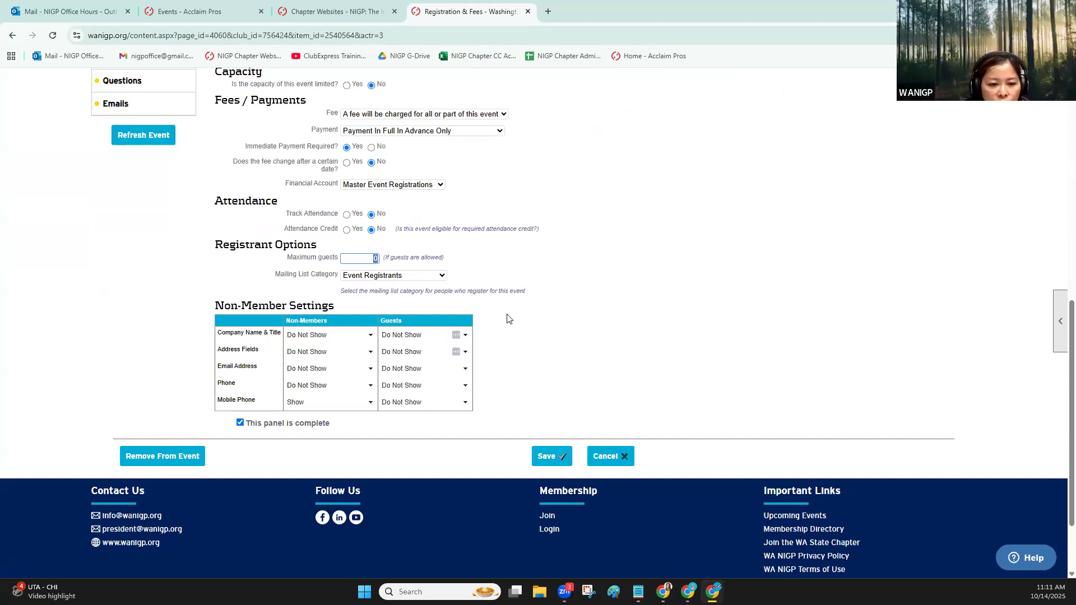
scroll(506, 317, "up", 2)
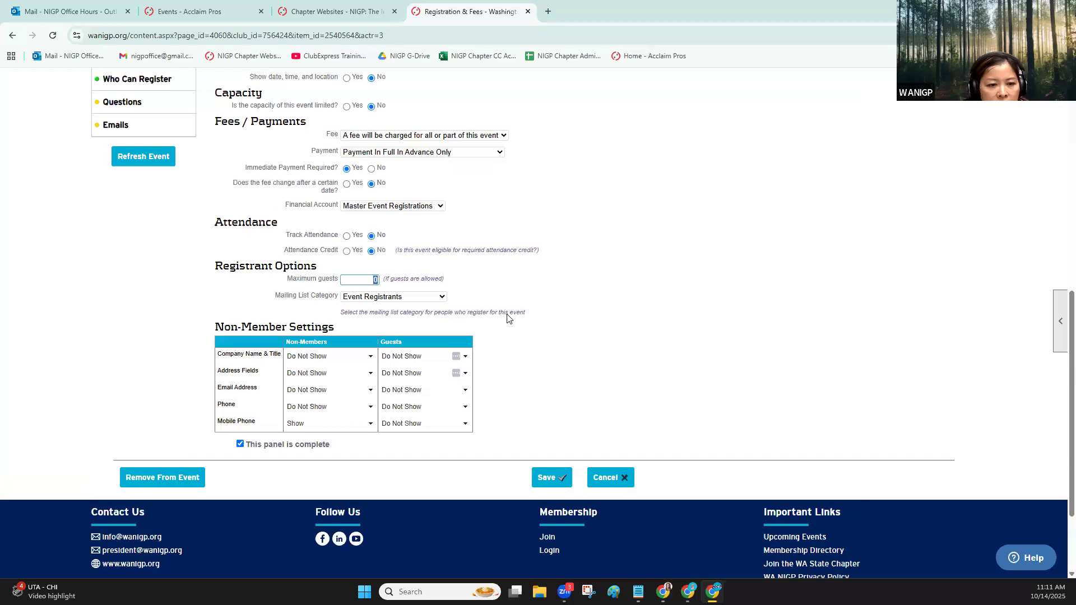
Look over the event's Who Can Register settings and the registrant types already allowed
left_click(148, 170)
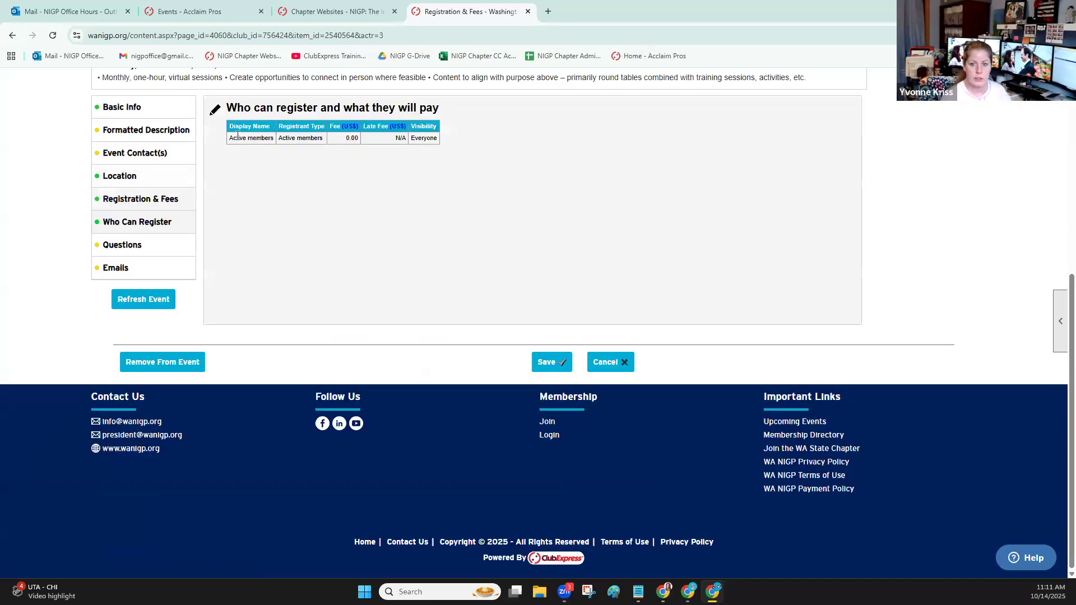
left_click(215, 114)
scroll(301, 288, "down", 4)
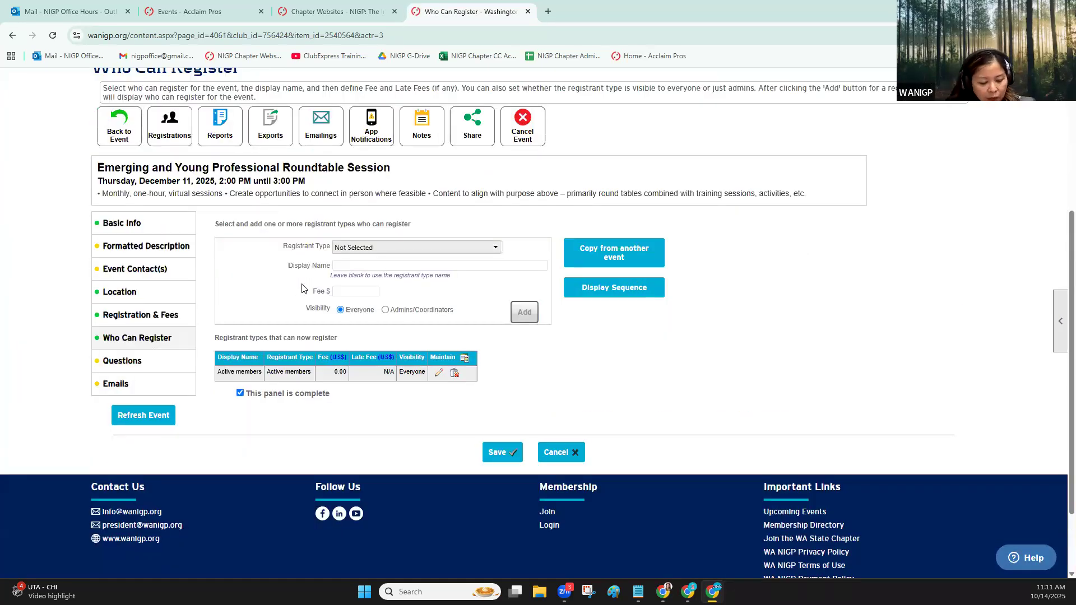
scroll(301, 288, "up", 1)
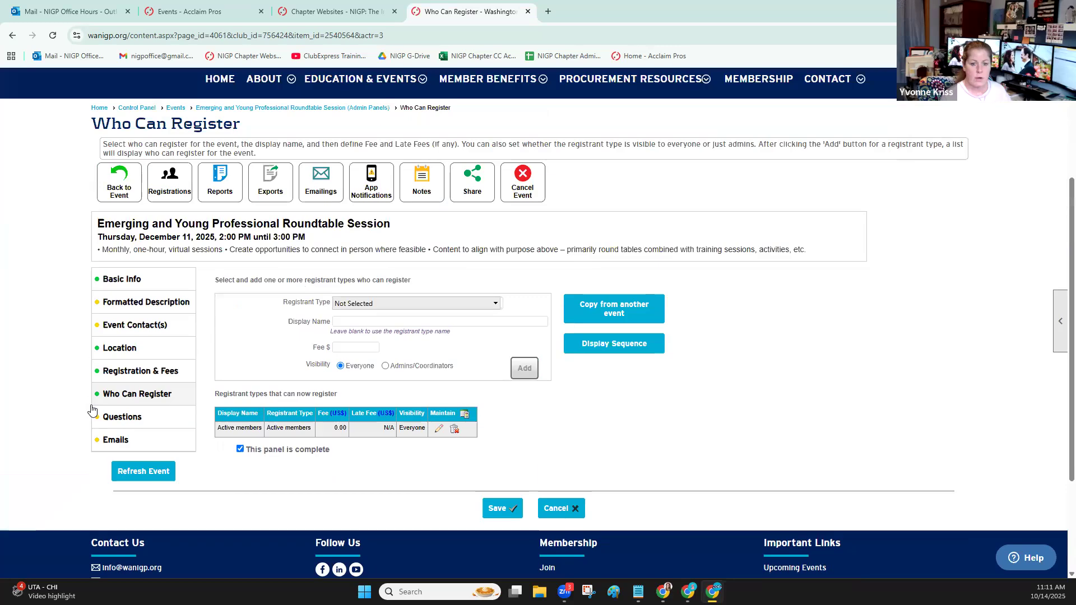
Set the maximum guests to 5 in the event's Registration & Fees settings and save them
left_click(159, 371)
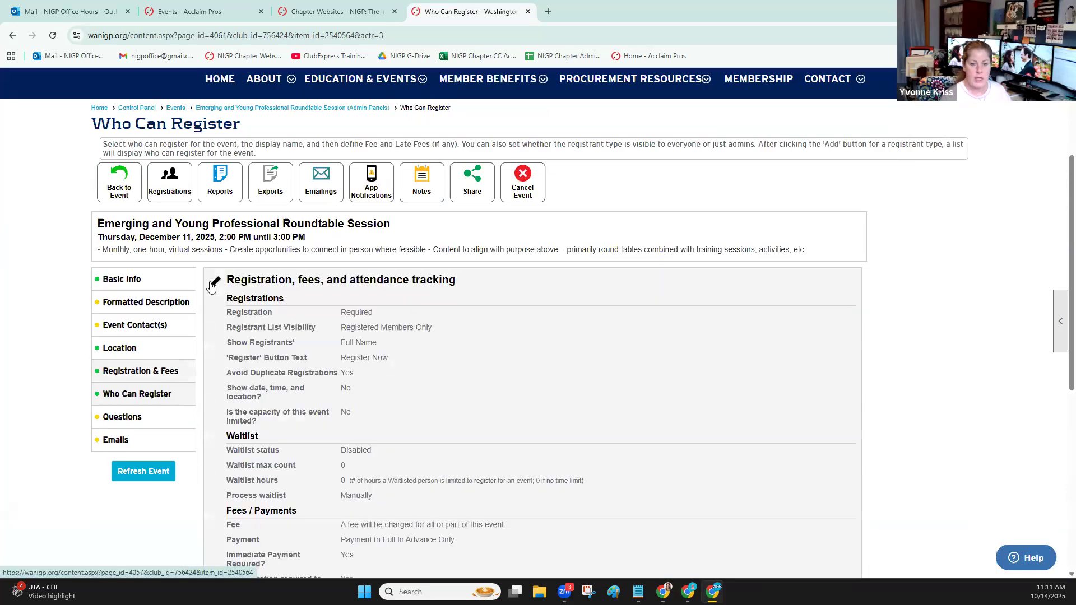
scroll(392, 280, "down", 4)
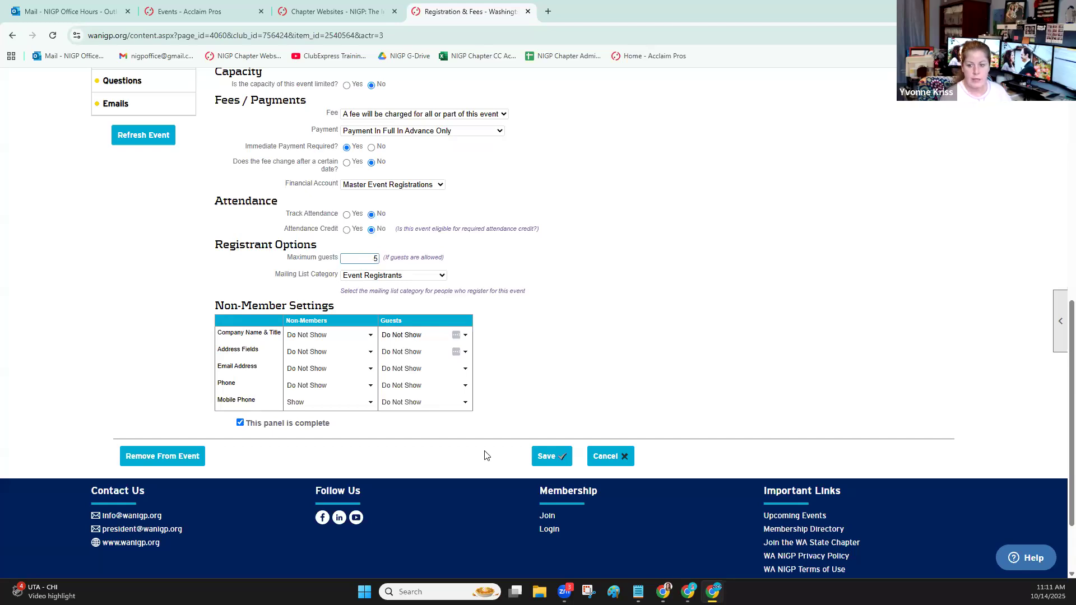
left_click(547, 456)
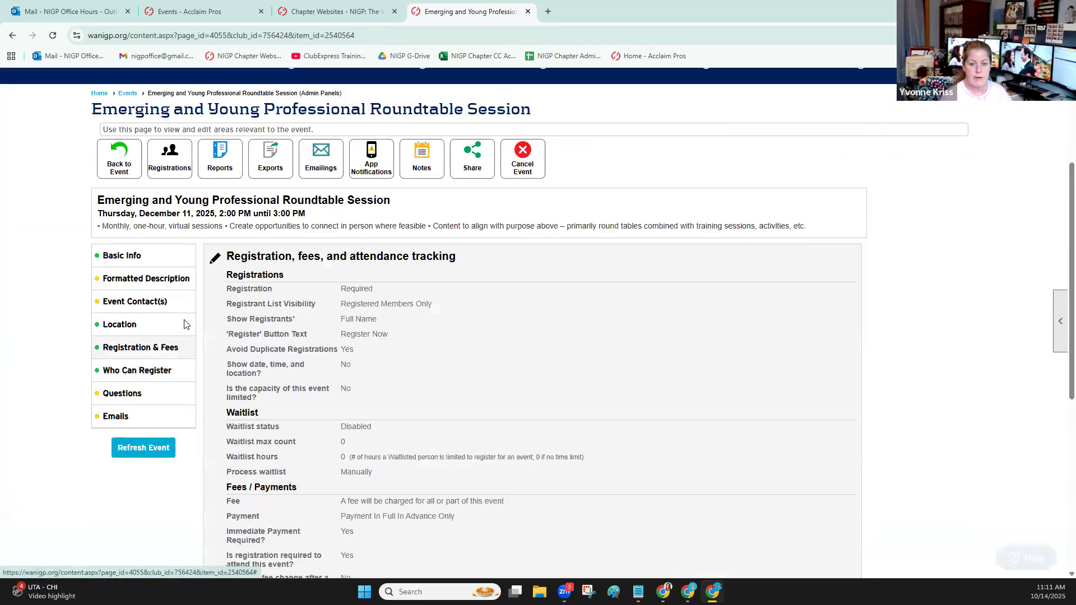
Add the registrant type "Member Guest - Another person in your membership" for everyone to the event's Who Can Register settings and save
left_click(163, 332)
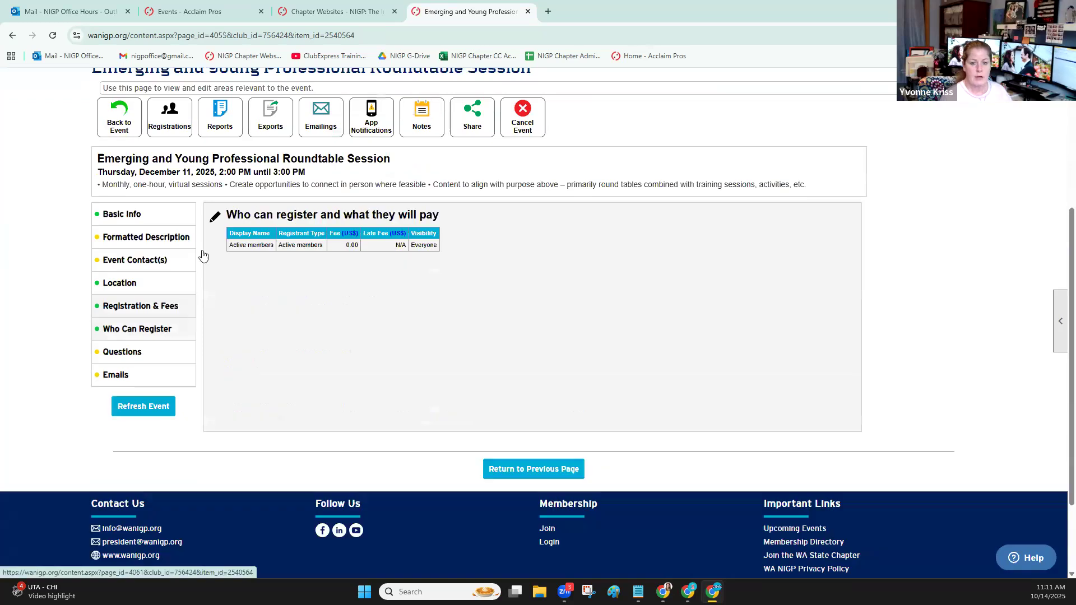
left_click(216, 218)
scroll(230, 424, "down", 3)
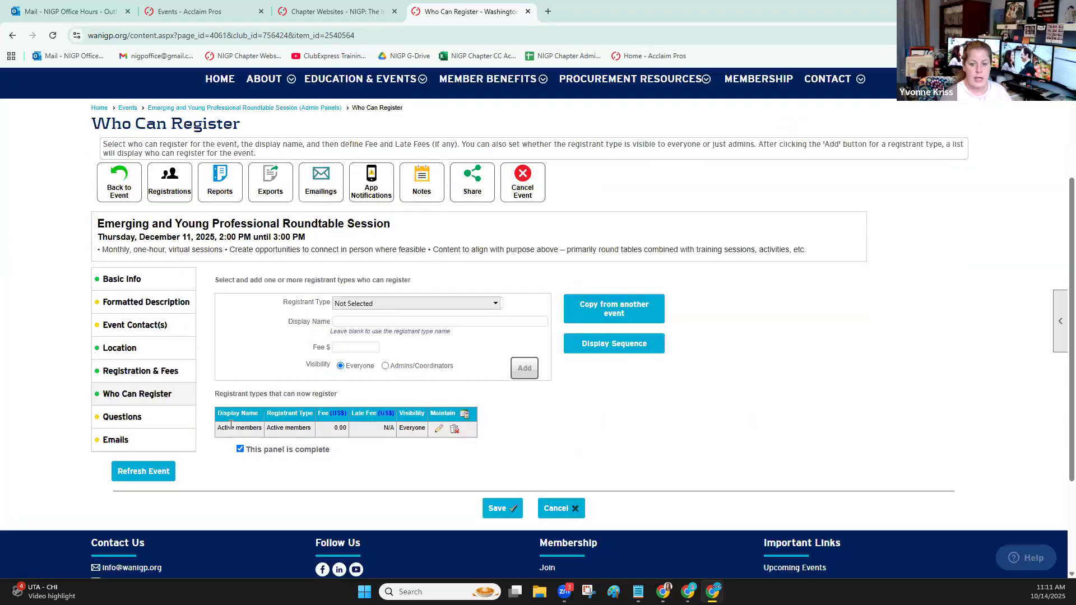
left_click(424, 303)
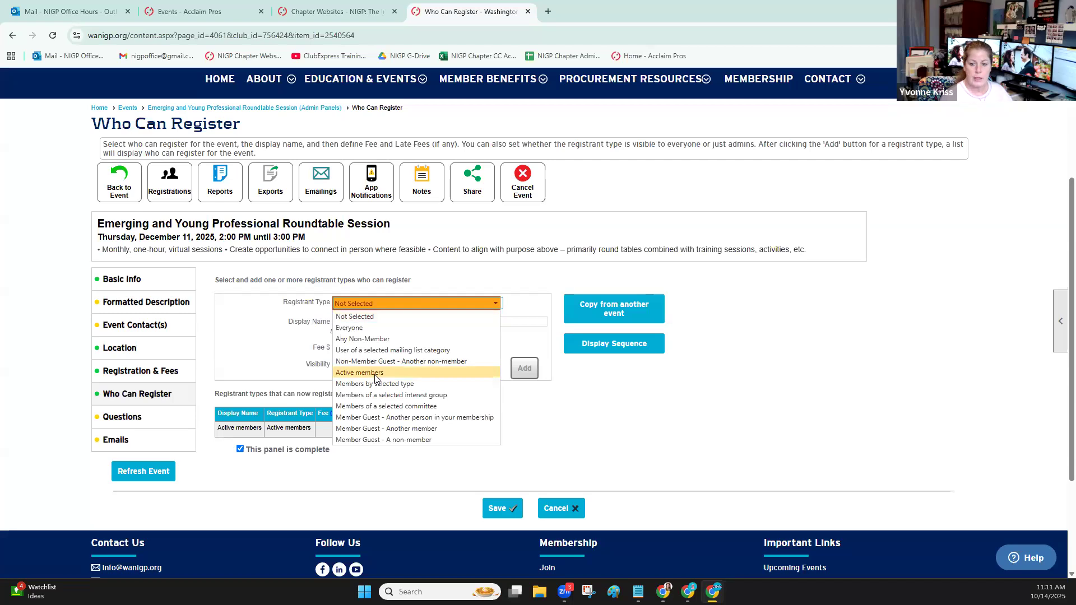
left_click(363, 417)
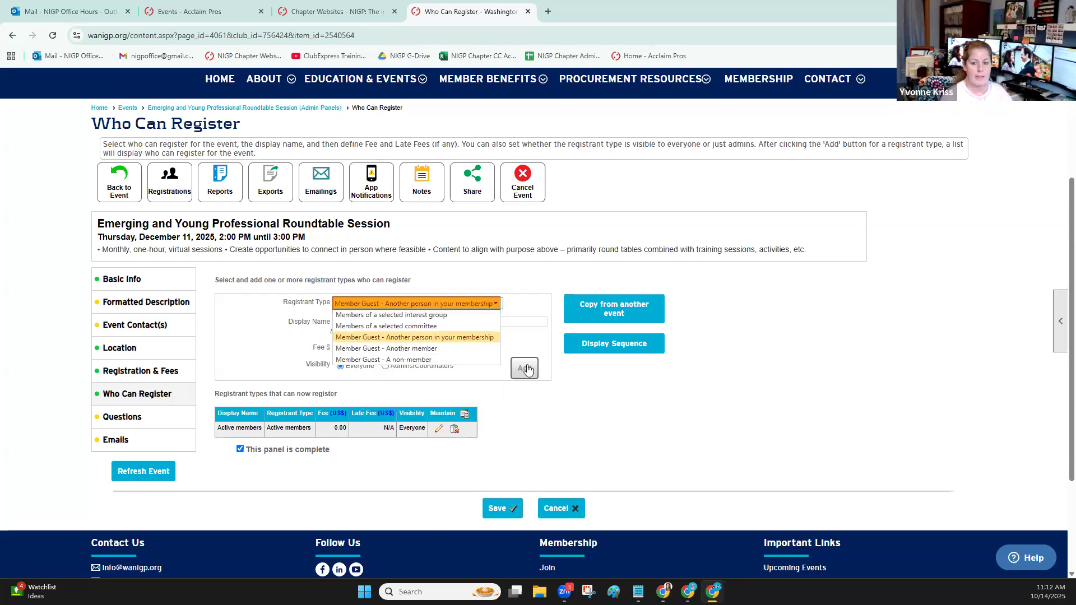
left_click(523, 391)
scroll(524, 394, "down", 2)
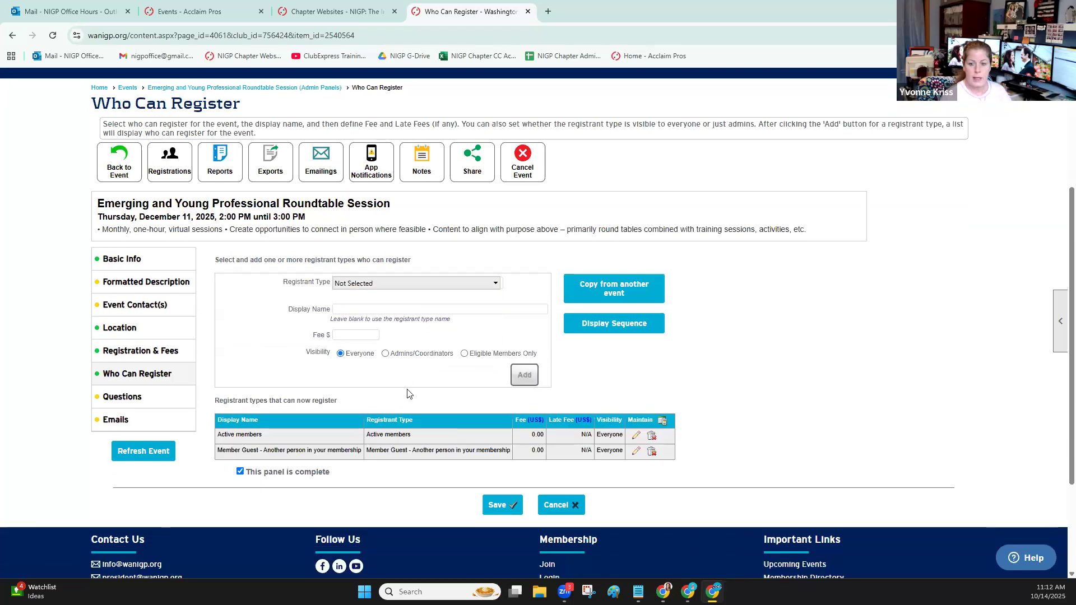
left_click(494, 413)
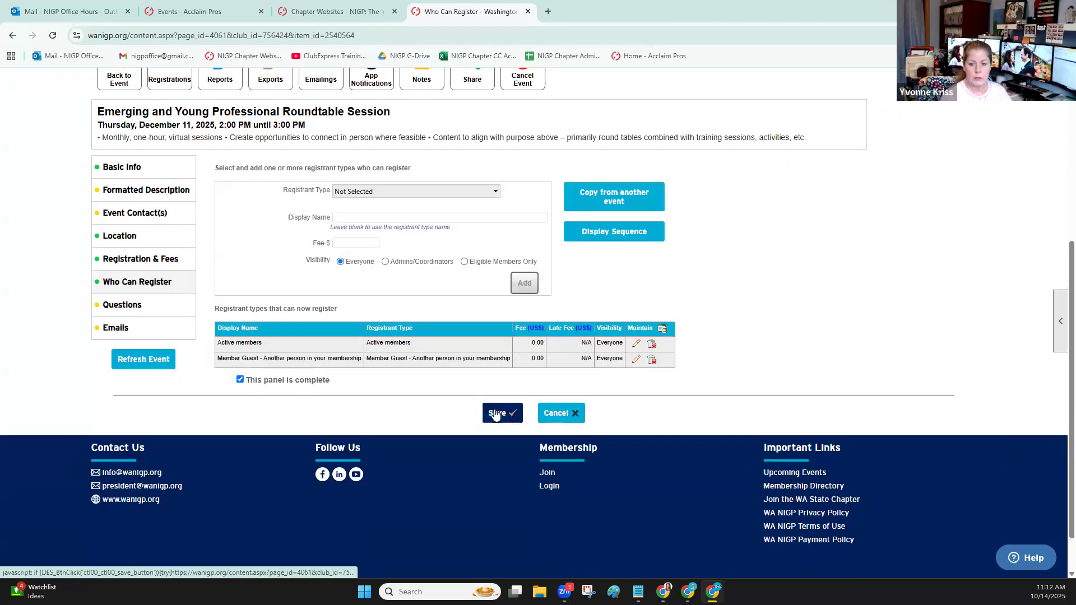
scroll(475, 403, "down", 4)
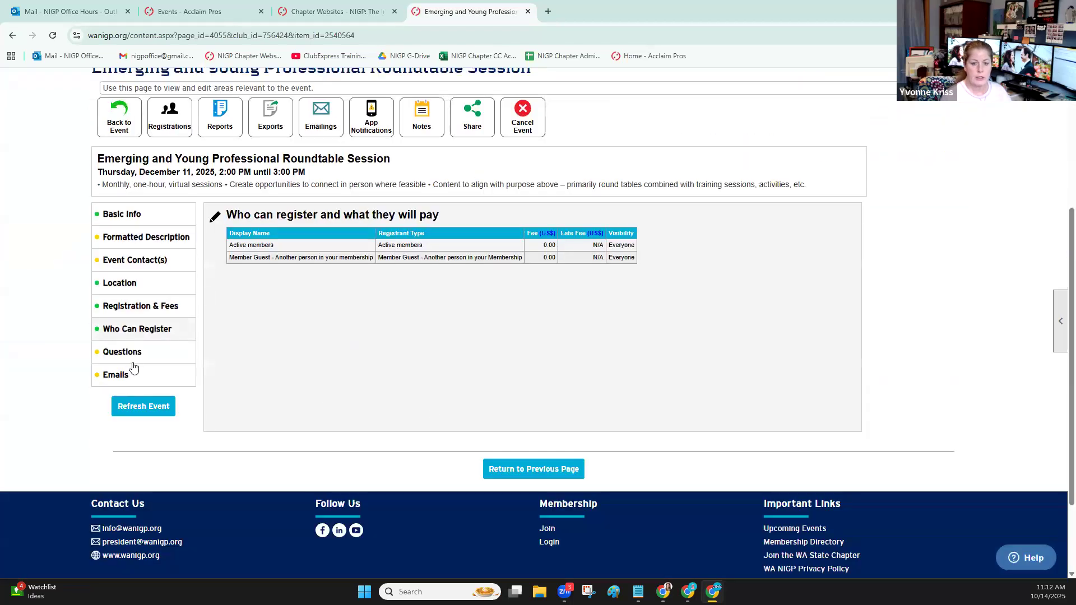
Return to the event page and try to register one active member with six member guests
left_click(111, 115)
scroll(333, 404, "down", 5)
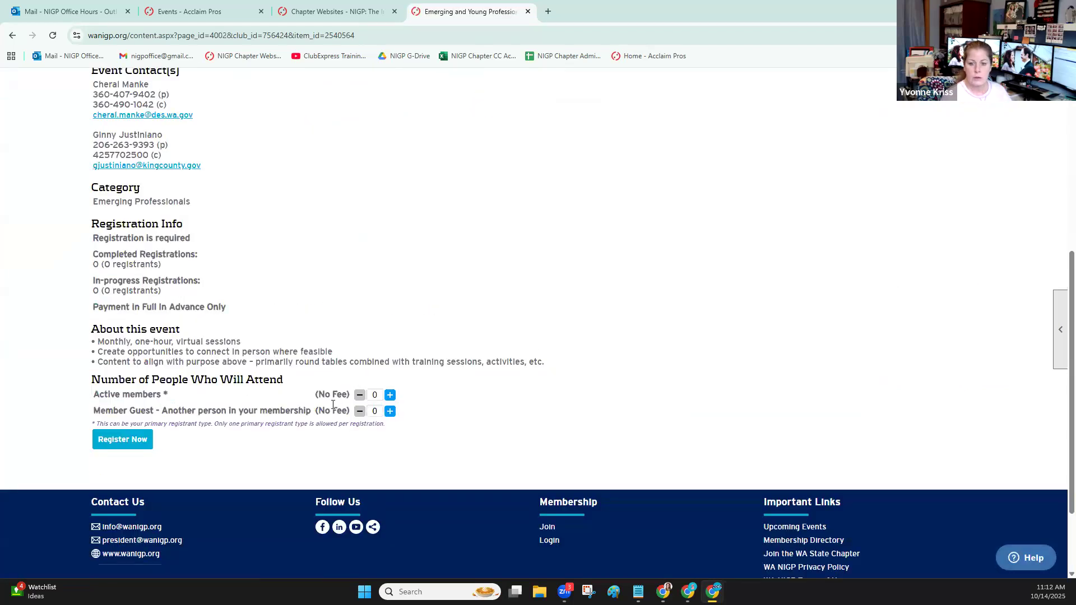
left_click(391, 396)
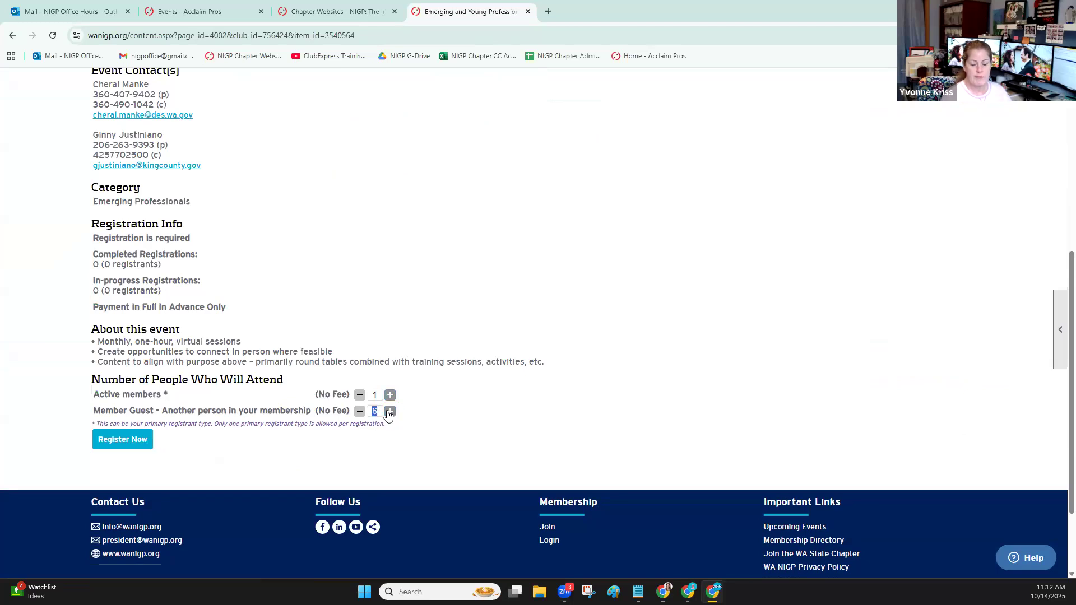
left_click(101, 441)
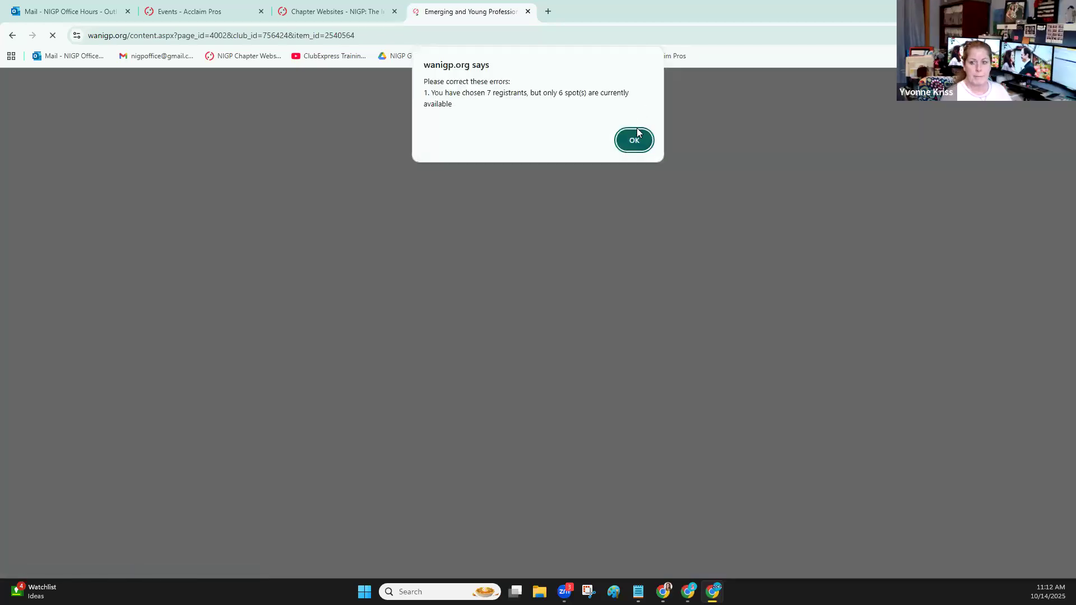
left_click(627, 149)
scroll(319, 351, "down", 8)
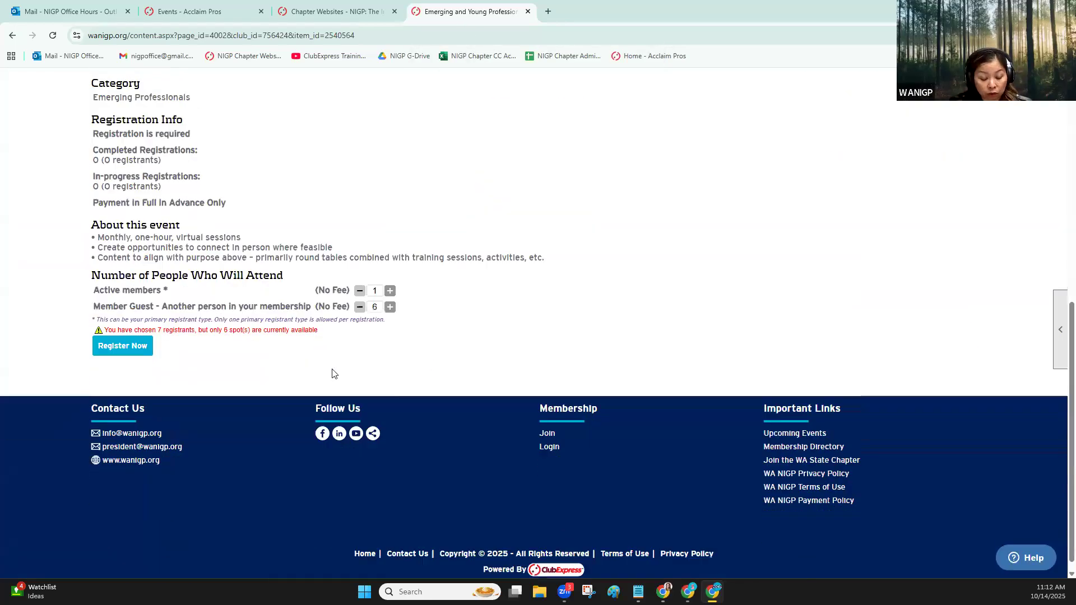
Reduce the member guests to 4 and submit the registration to reach its basic information page
left_click(360, 296)
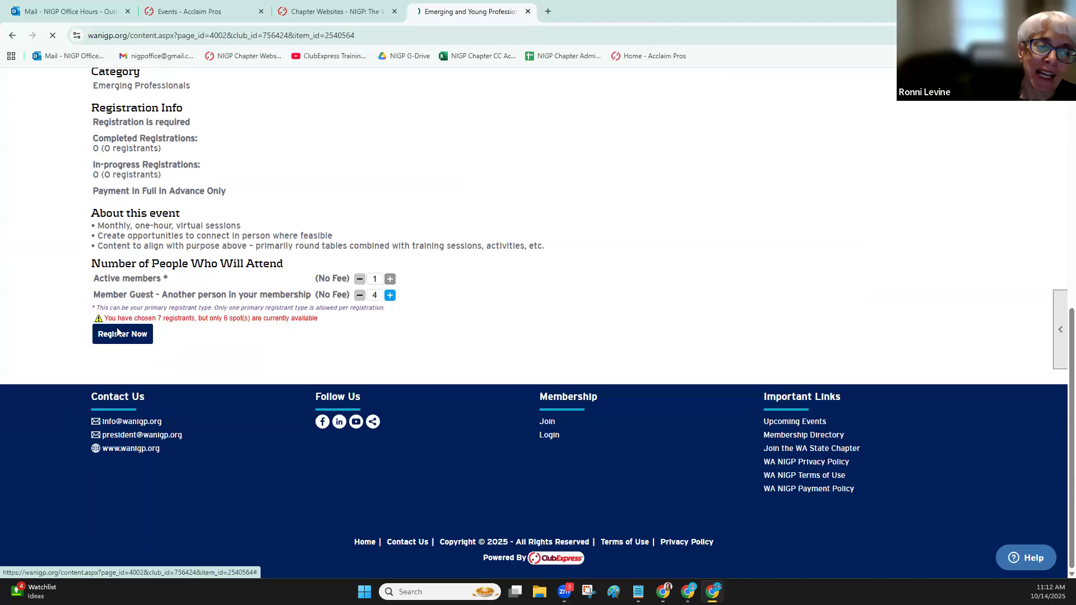
left_click(122, 334)
scroll(437, 310, "down", 4)
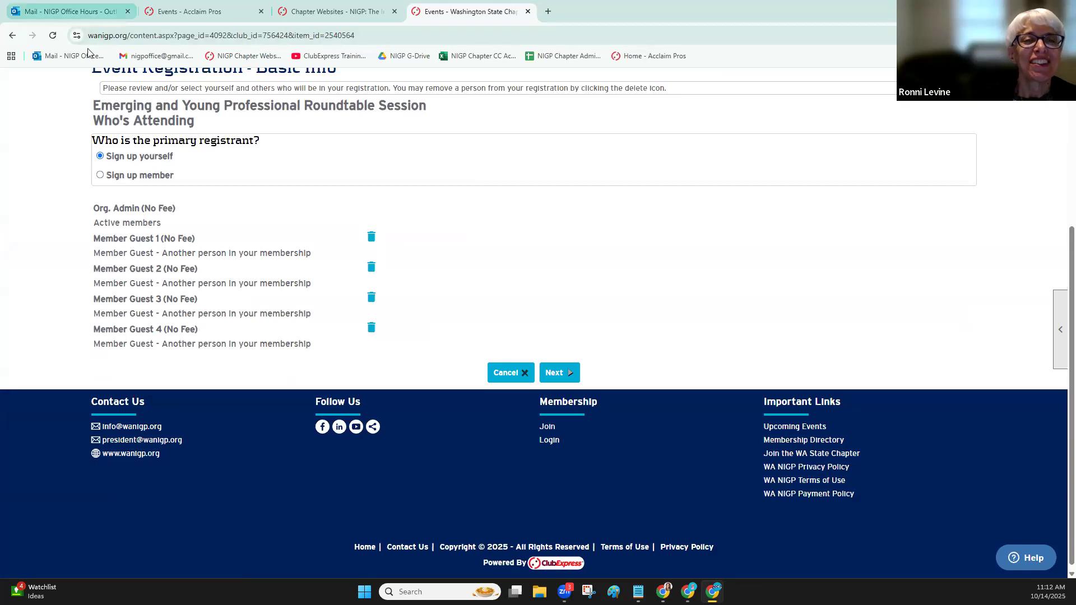
Go back to the event page and resubmit the registration for one active member and four member guests
left_click(12, 36)
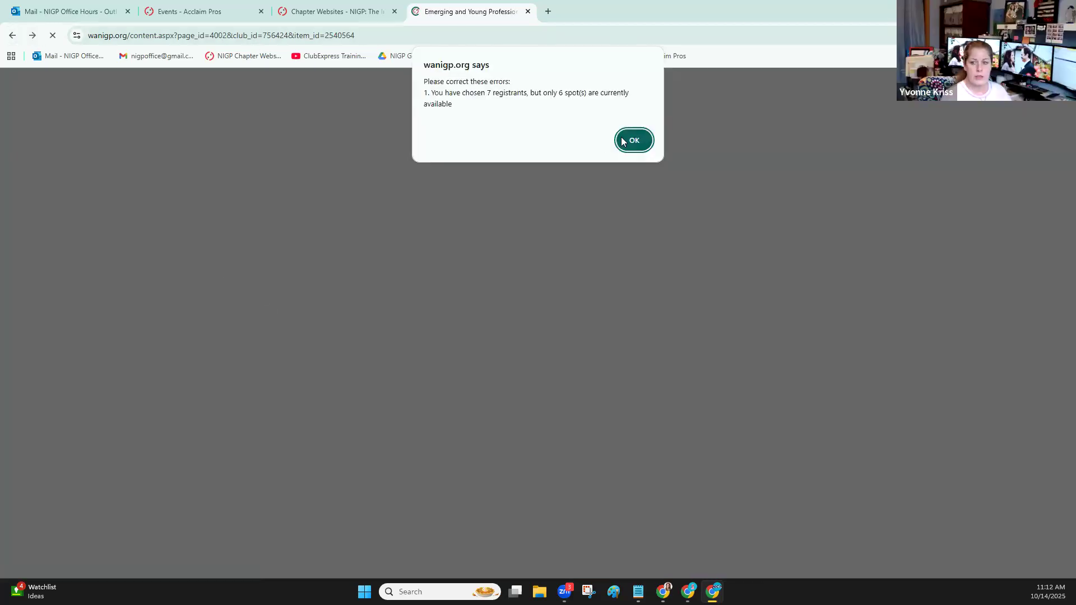
left_click(627, 142)
scroll(300, 467, "up", 3)
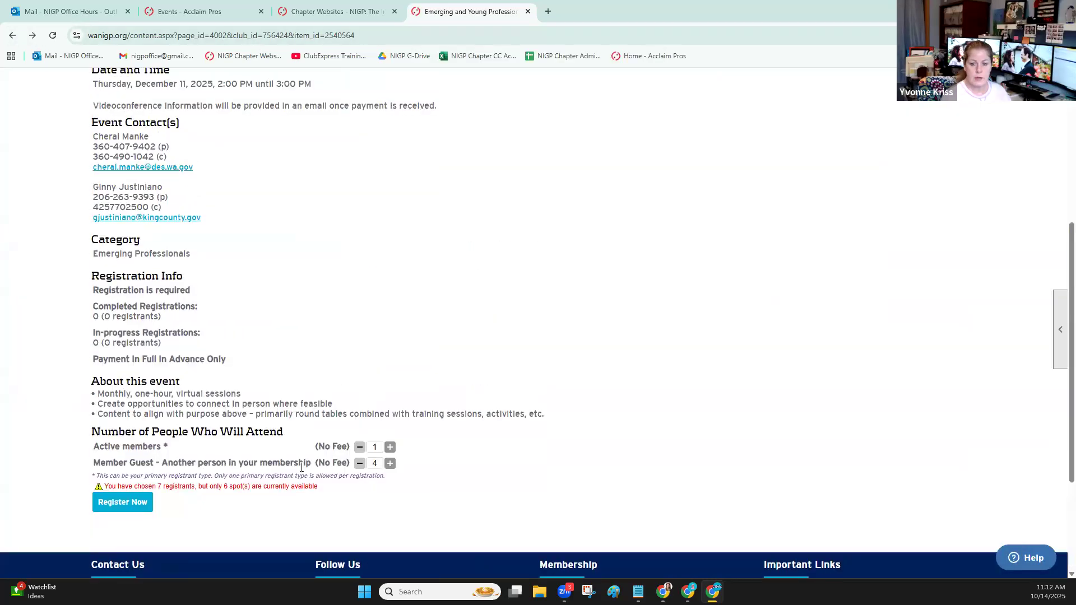
left_click(118, 503)
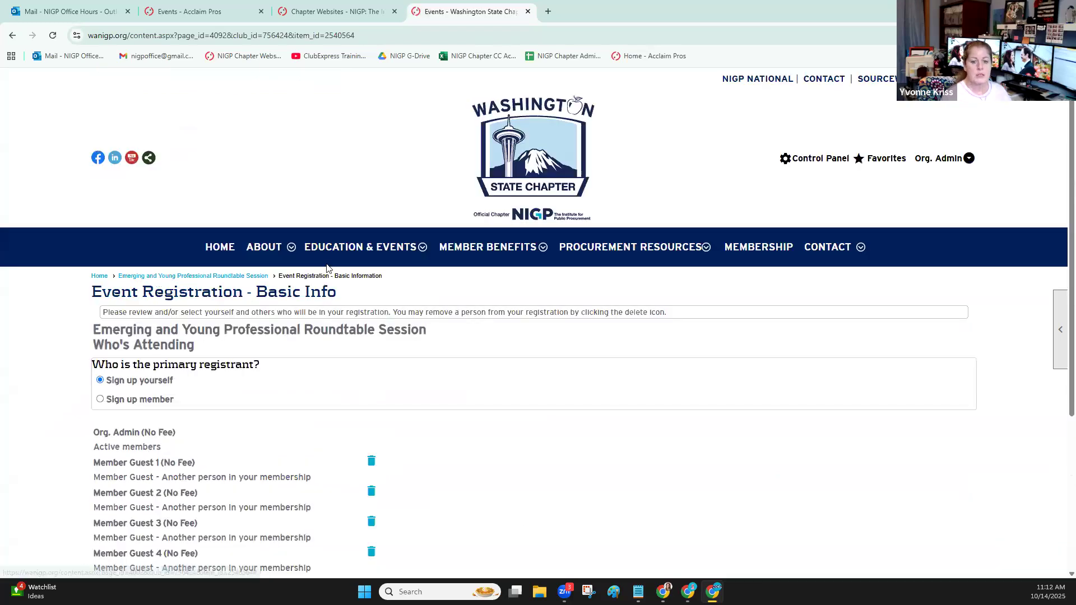
Sign up a member as the primary registrant, searching for the person by last name and selecting the match
scroll(116, 254, "down", 4)
left_click(151, 177)
scroll(252, 365, "down", 2)
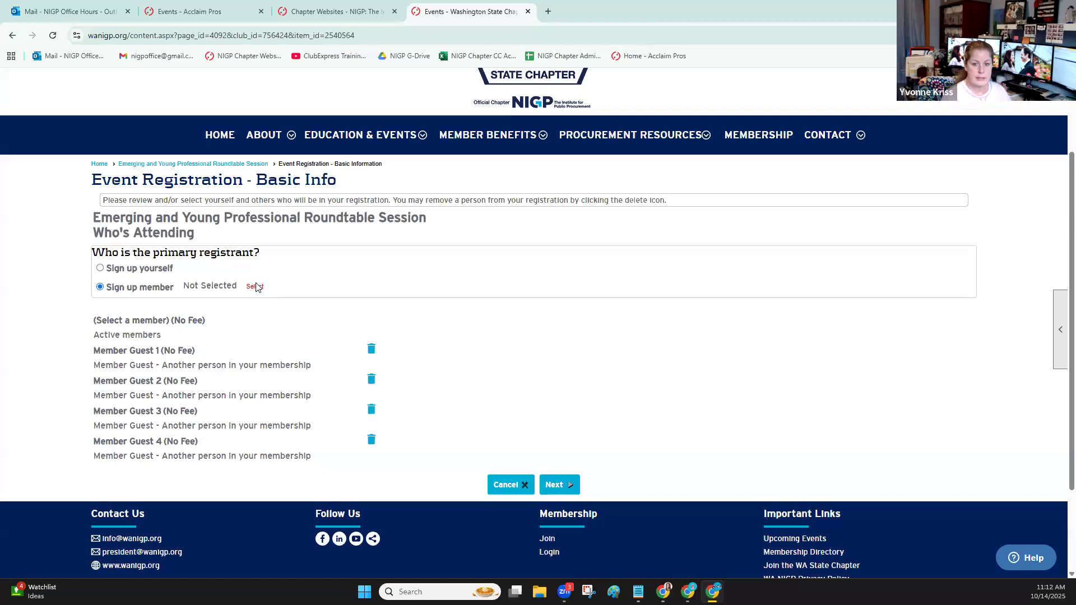
left_click(254, 287)
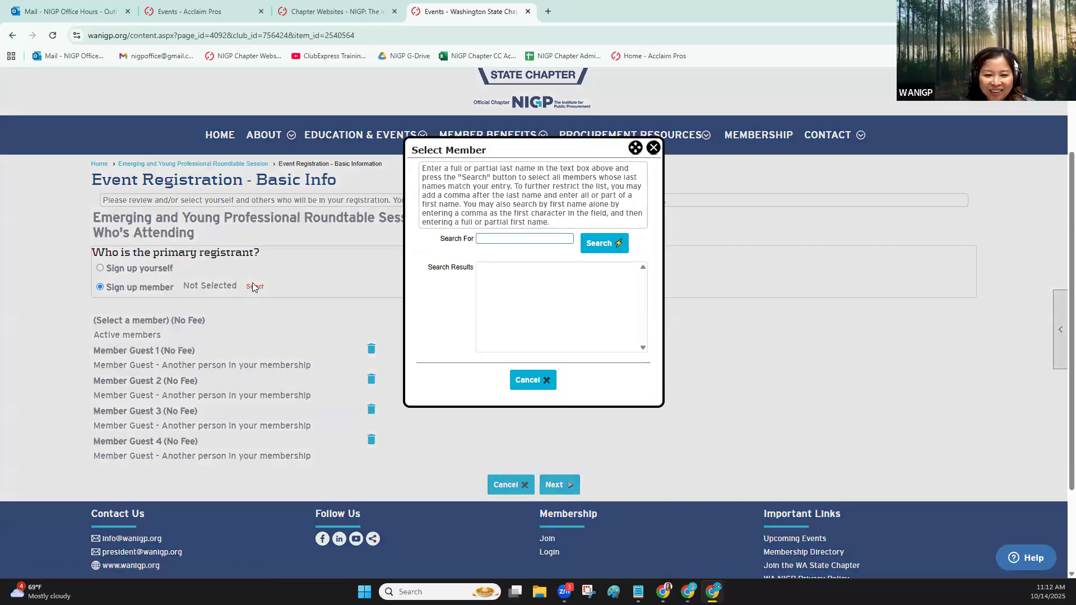
type("just")
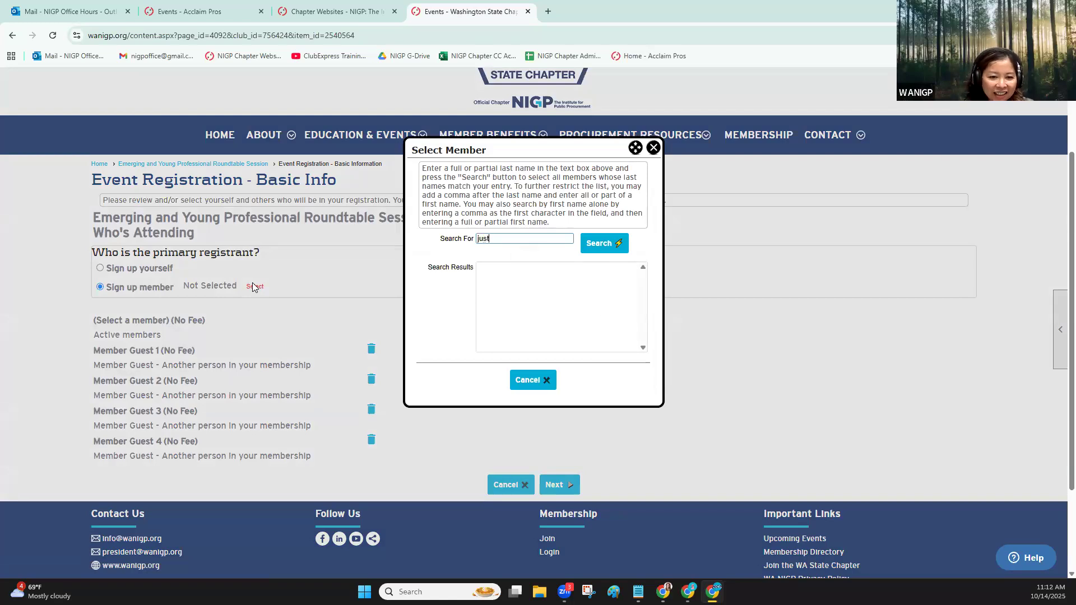
key("Return")
left_click(526, 267)
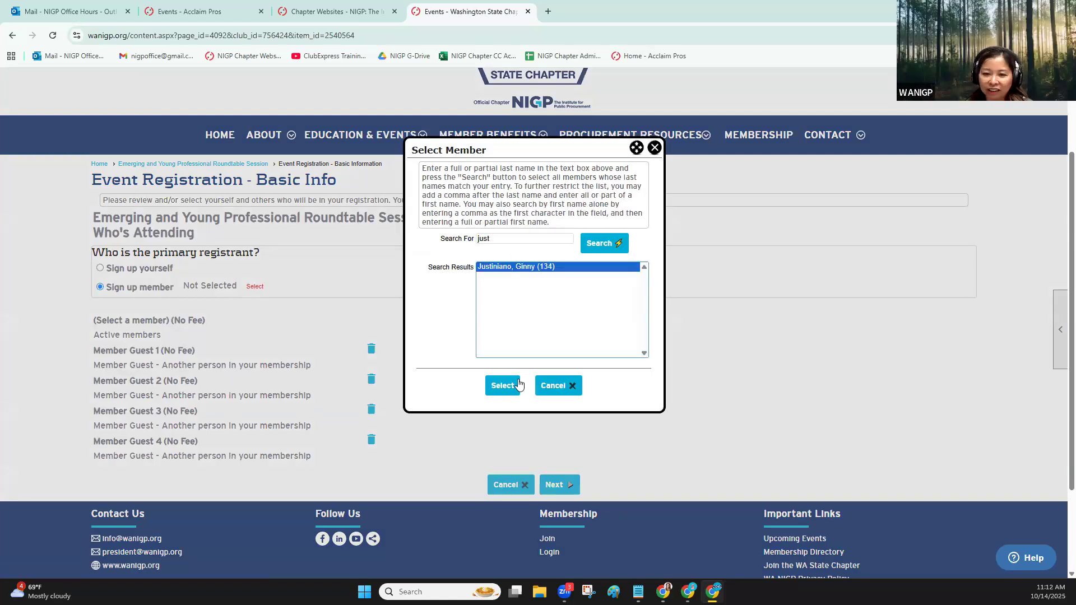
left_click(515, 385)
scroll(435, 291, "down", 2)
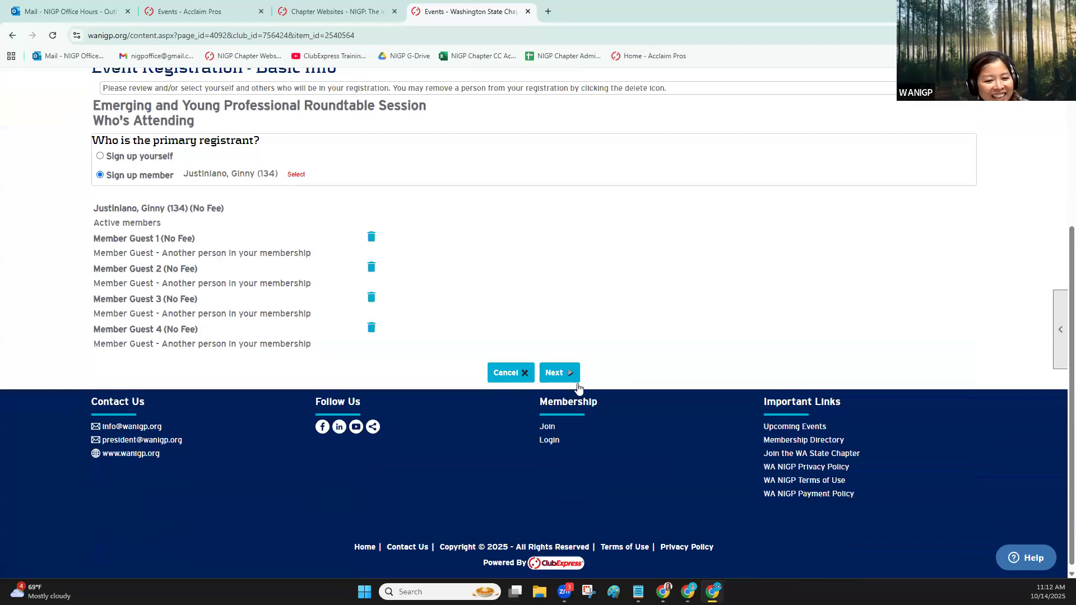
Try to continue past the guest configuration page without choosing the four member guests, and cancel the registration
left_click(558, 373)
scroll(584, 298, "down", 3)
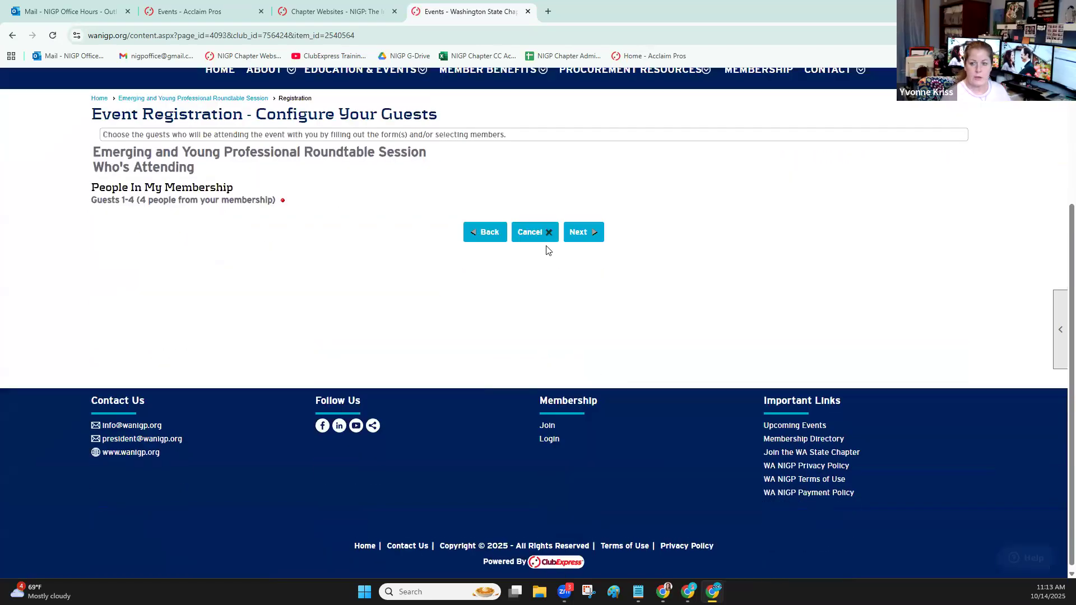
left_click(595, 228)
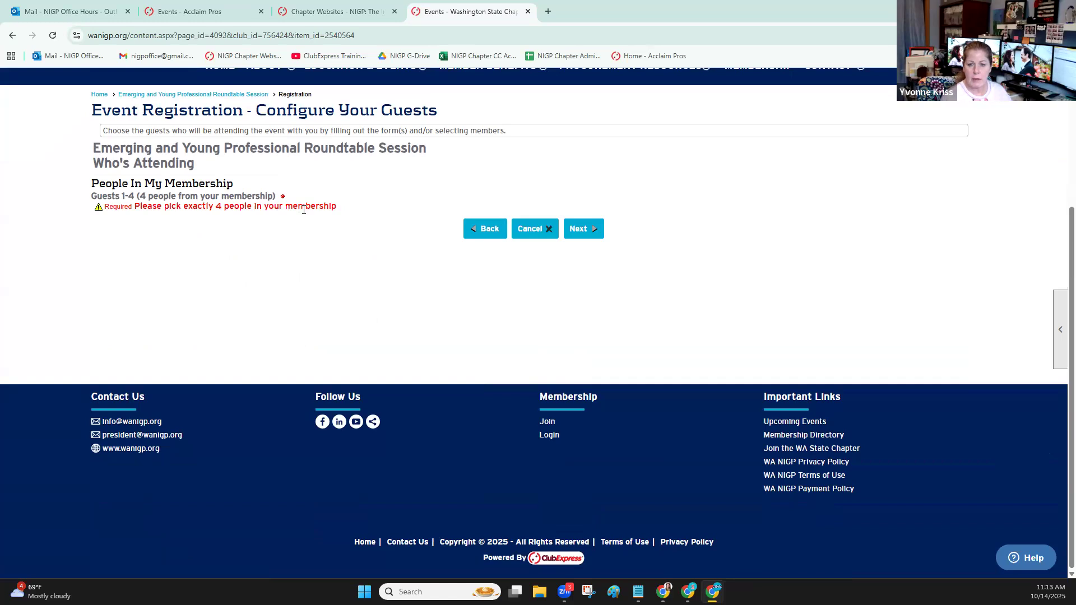
scroll(303, 209, "up", 1)
scroll(664, 245, "up", 2)
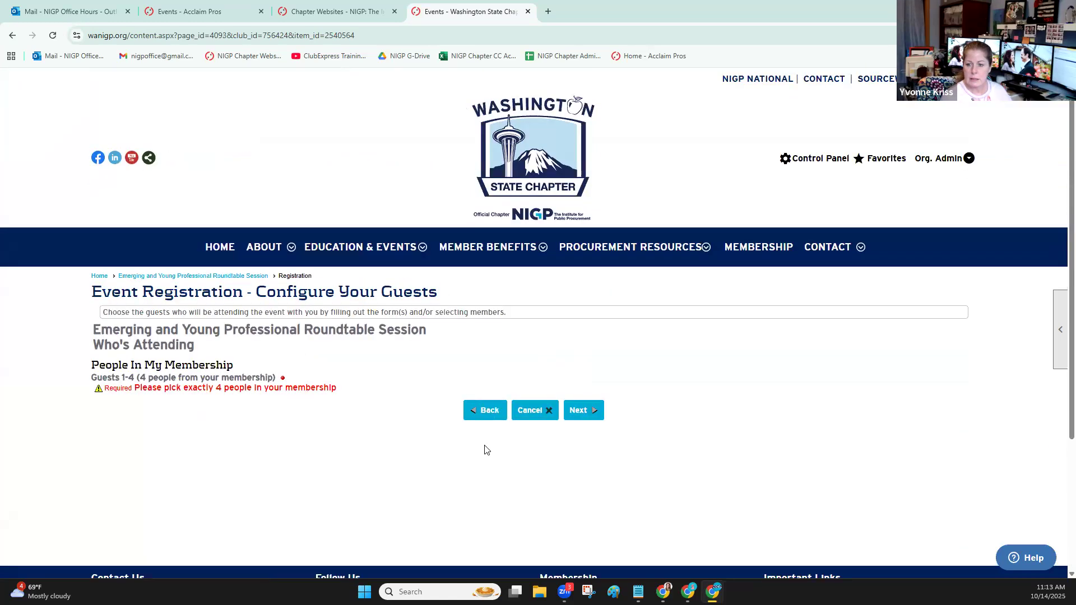
left_click(533, 408)
Open the event's Who Can Register settings for editing
left_click(961, 337)
scroll(191, 209, "down", 1)
scroll(191, 209, "down", 3)
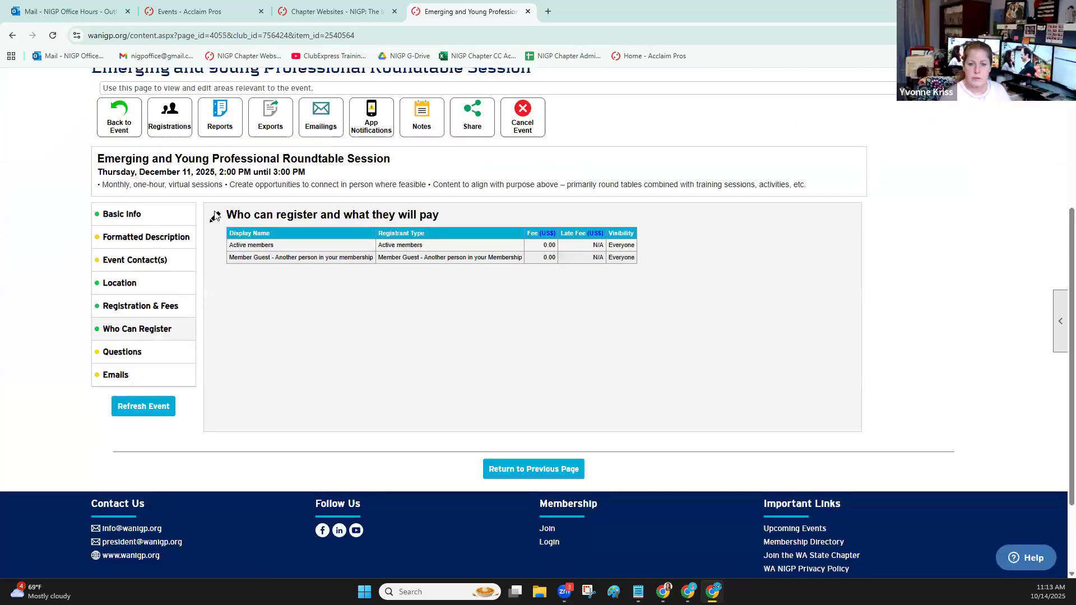
left_click(215, 216)
scroll(338, 377, "down", 4)
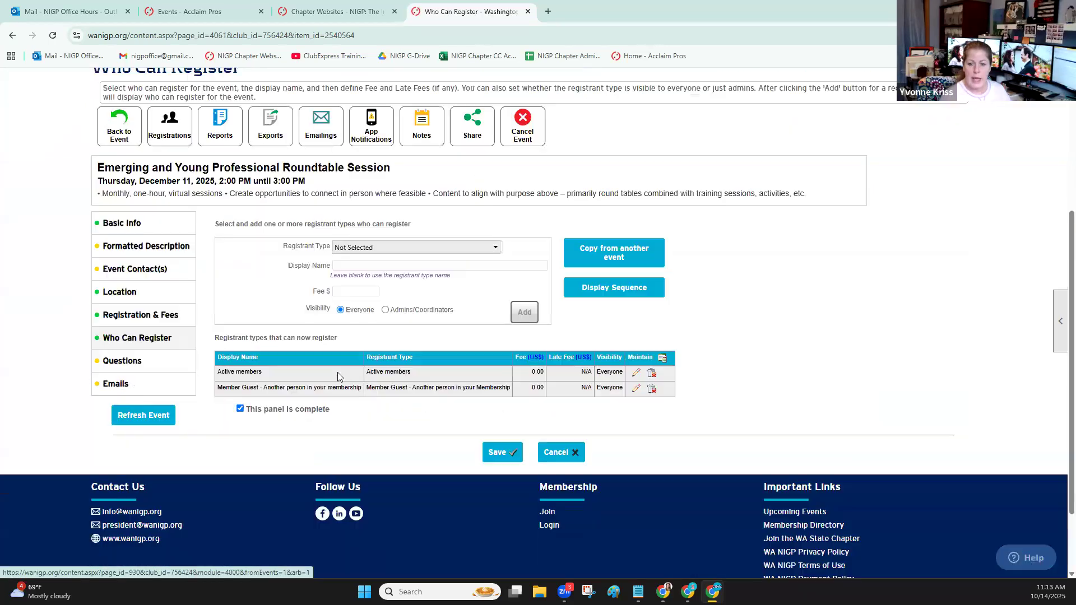
Change the member guest registrant type's display name to "Secondary Member of my team" and save the registration settings
left_click(635, 389)
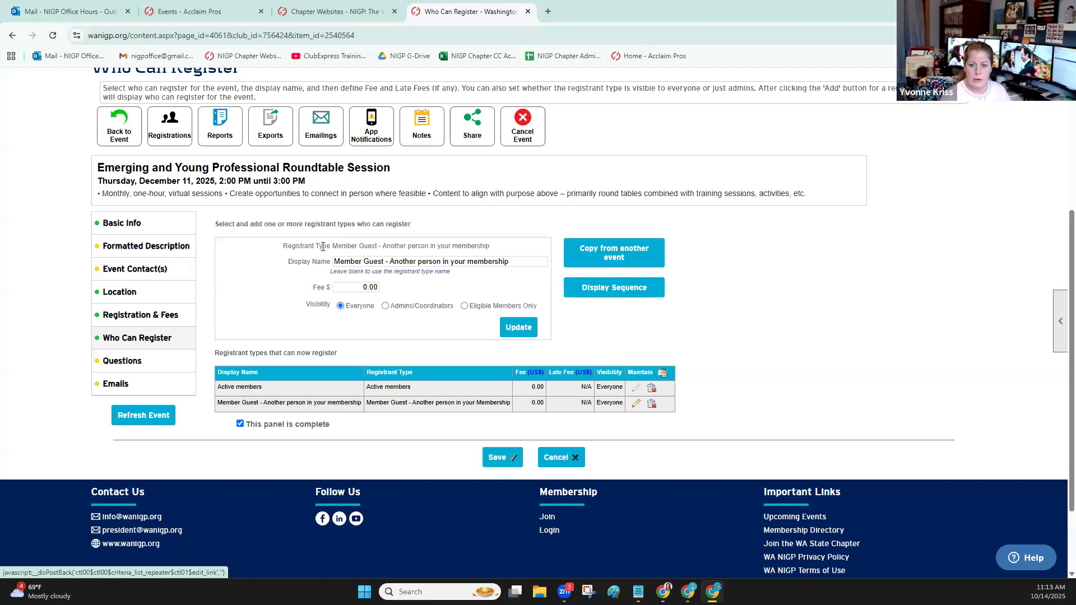
left_click_drag(512, 261, 312, 257)
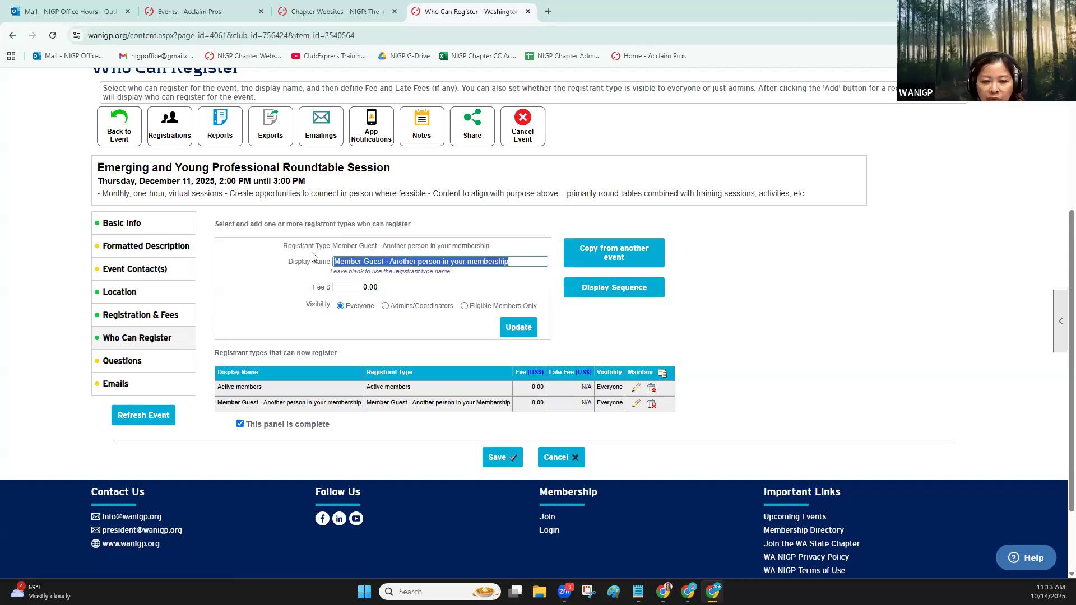
type("ANothe")
key("BackSpace")
key("BackSpace")
key("BackSpace")
key("BackSpace")
key("BackSpace")
key("BackSpace")
type("Secon")
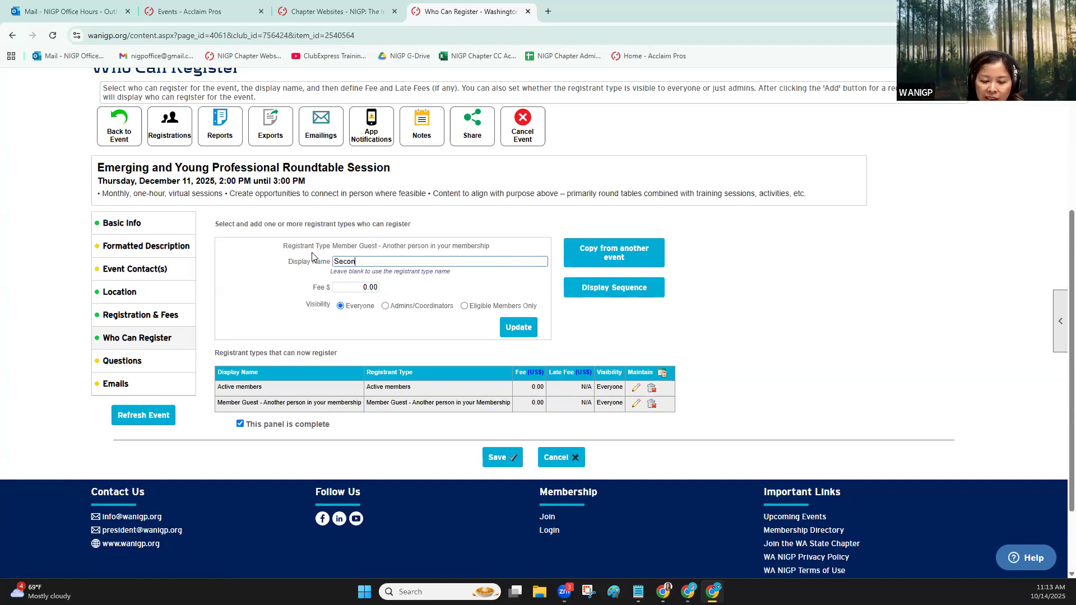
type("dary Member o")
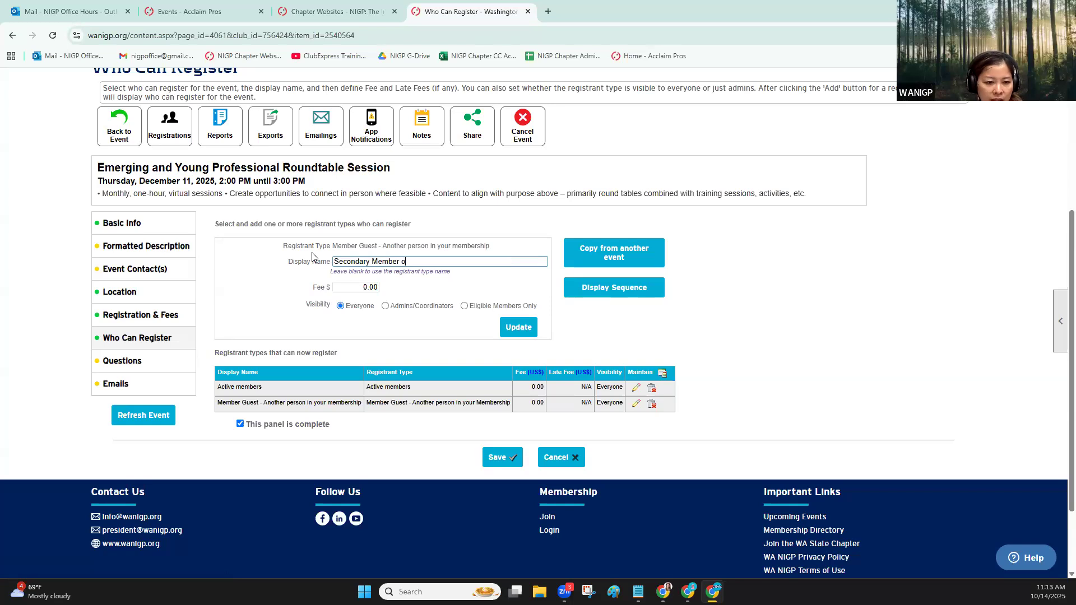
type("f my team")
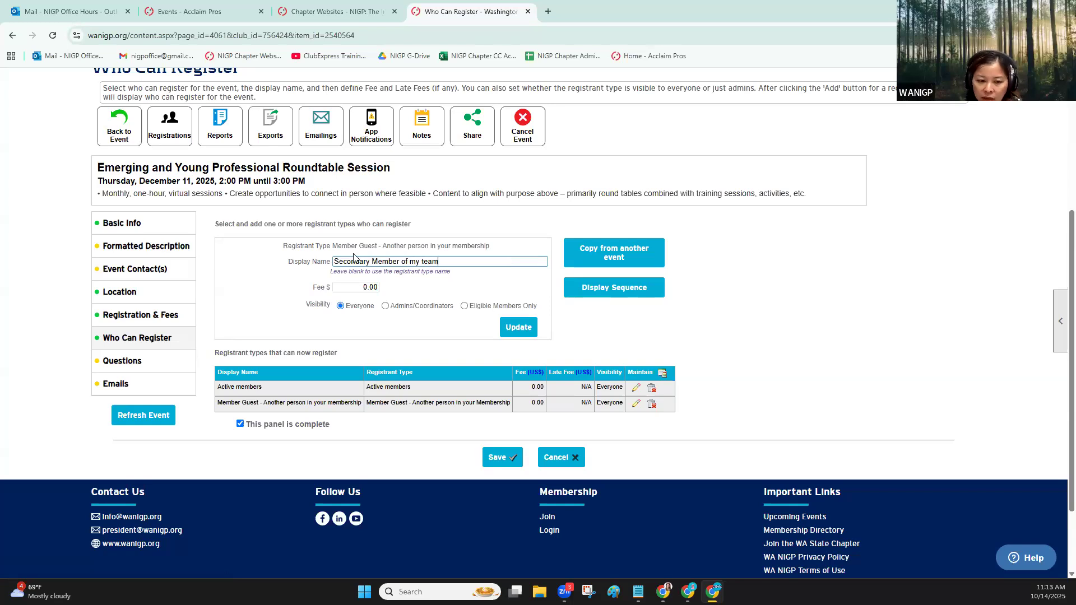
left_click(518, 327)
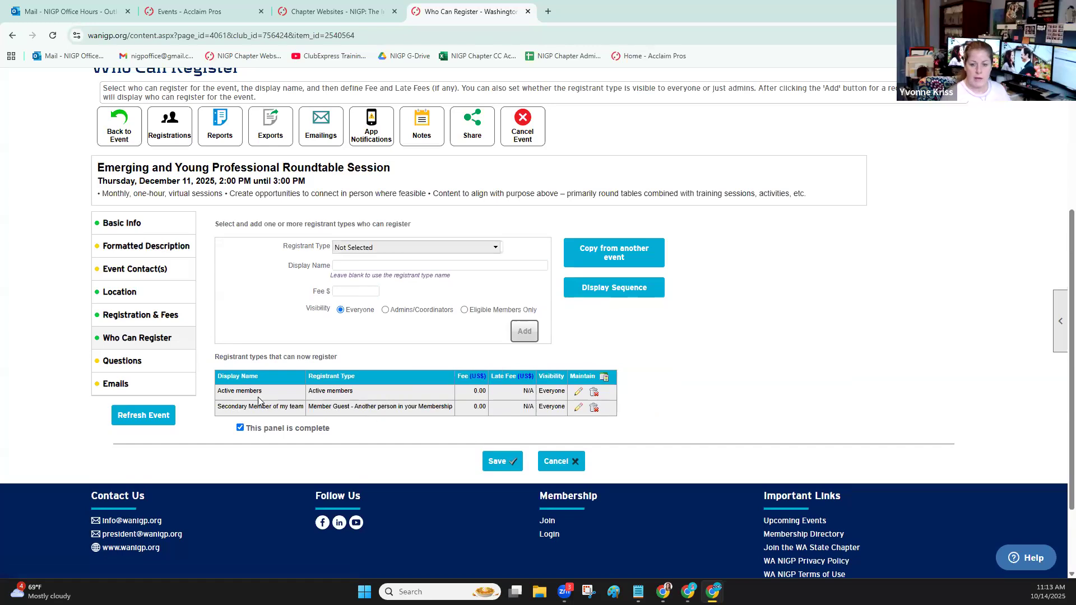
left_click(502, 461)
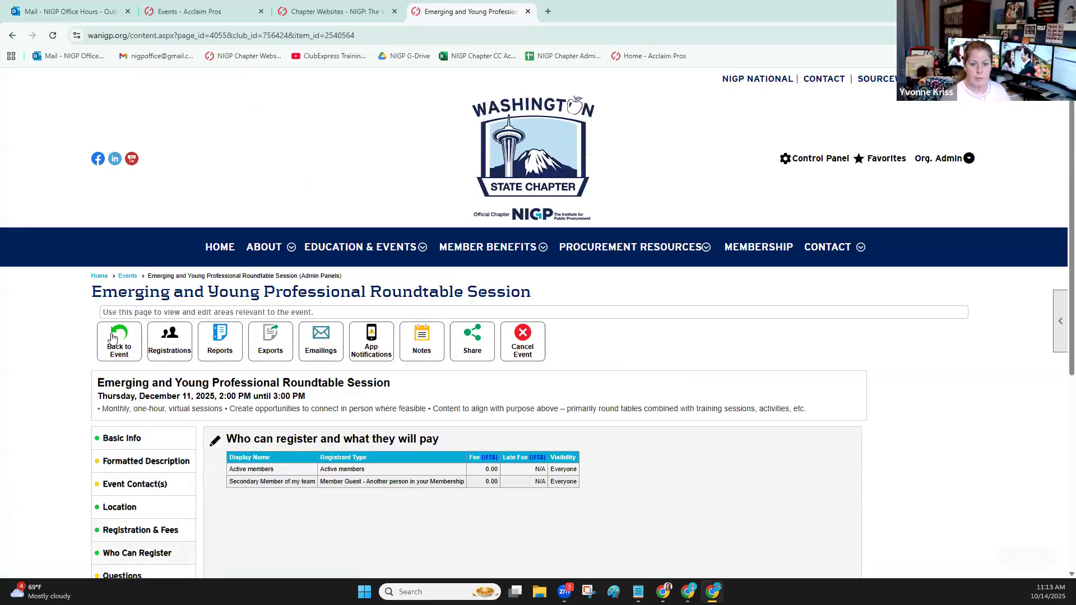
Return to the event page and check the registrant type labels under Number of People Who Will Attend
left_click(117, 333)
scroll(107, 314, "down", 8)
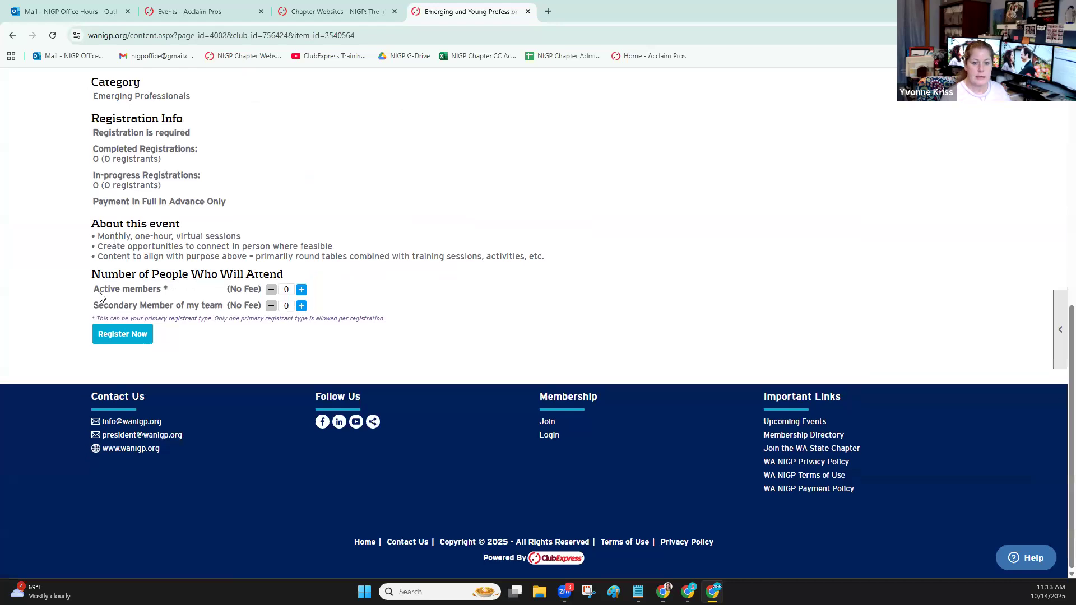
left_click_drag(90, 310, 220, 307)
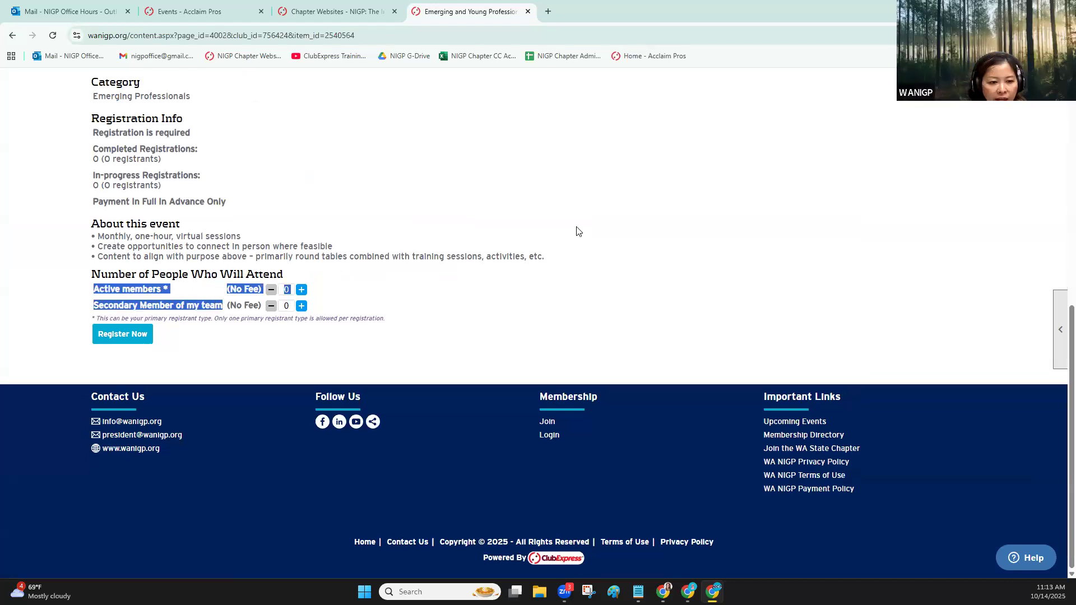
Reopen the Who Can Register settings, choose the registrant type "Members by selected type" and review the available member types
scroll(766, 259, "up", 7)
scroll(960, 324, "up", 1)
left_click(963, 335)
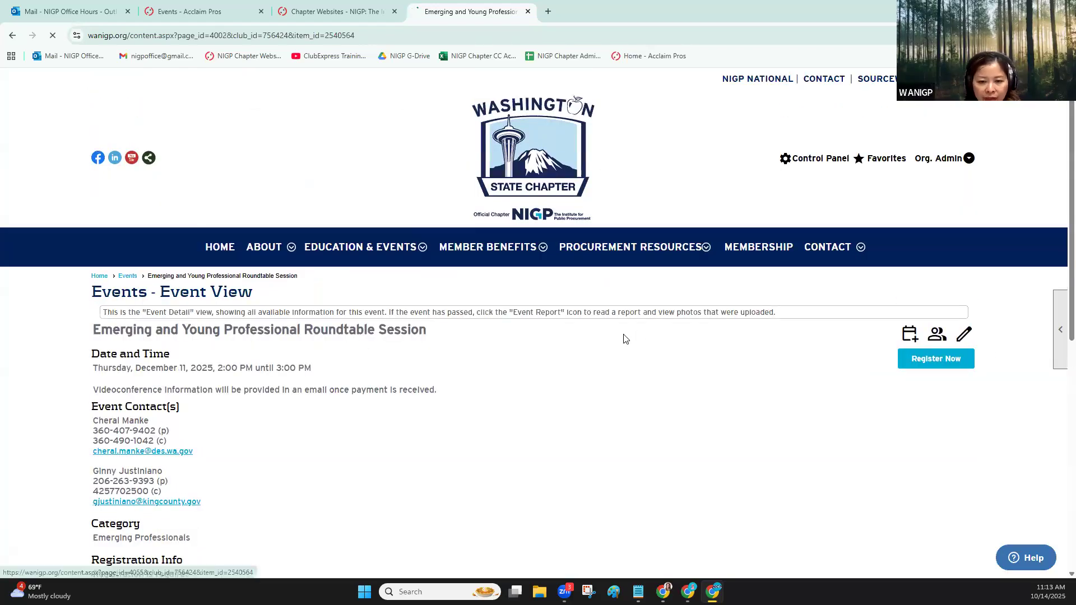
scroll(238, 284, "down", 3)
left_click(216, 272)
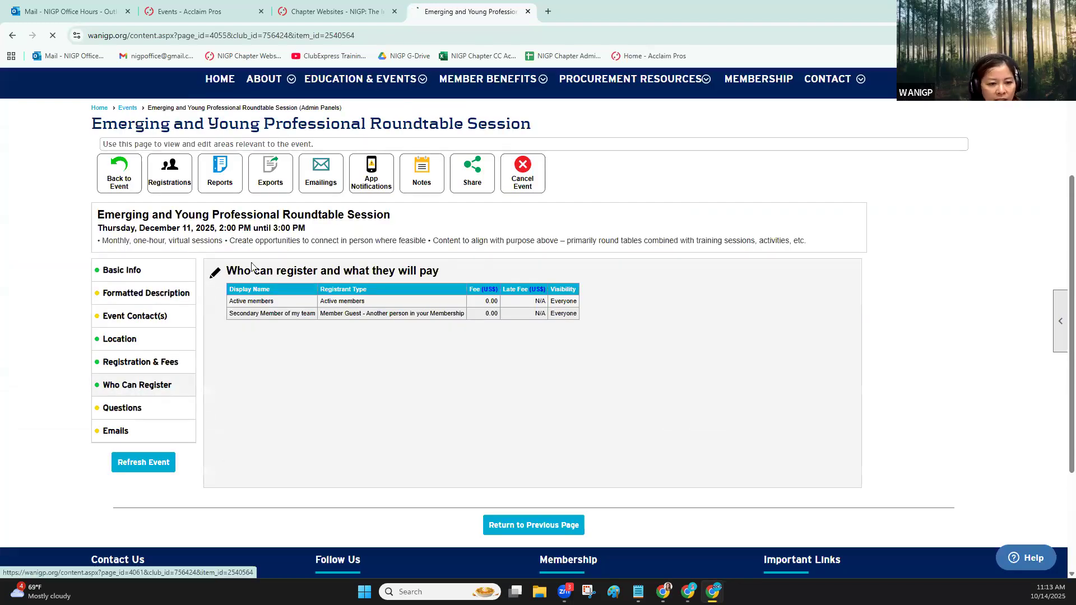
scroll(372, 235, "down", 4)
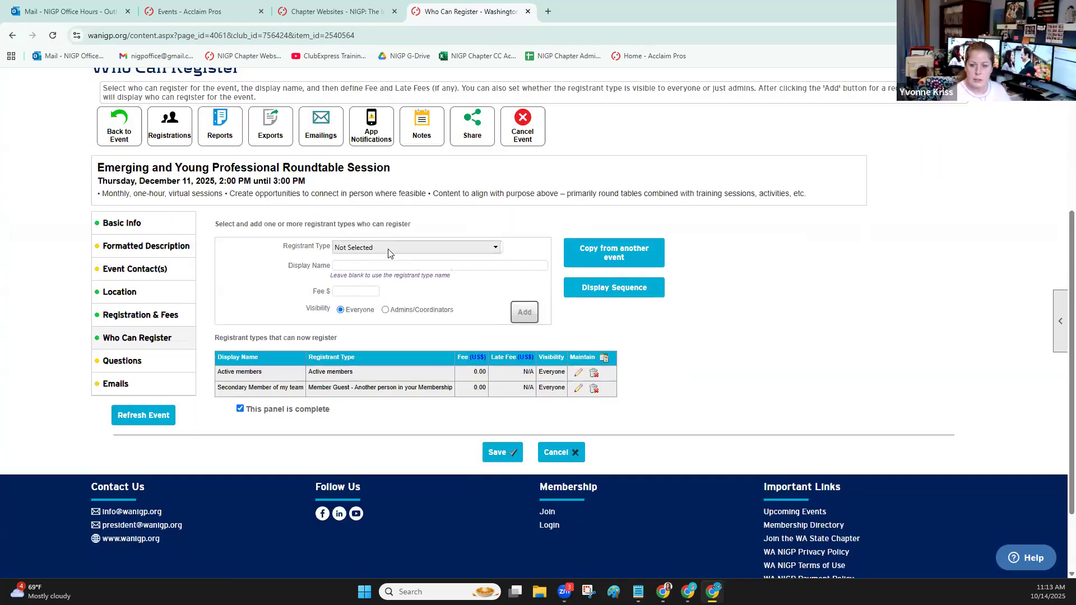
left_click(391, 249)
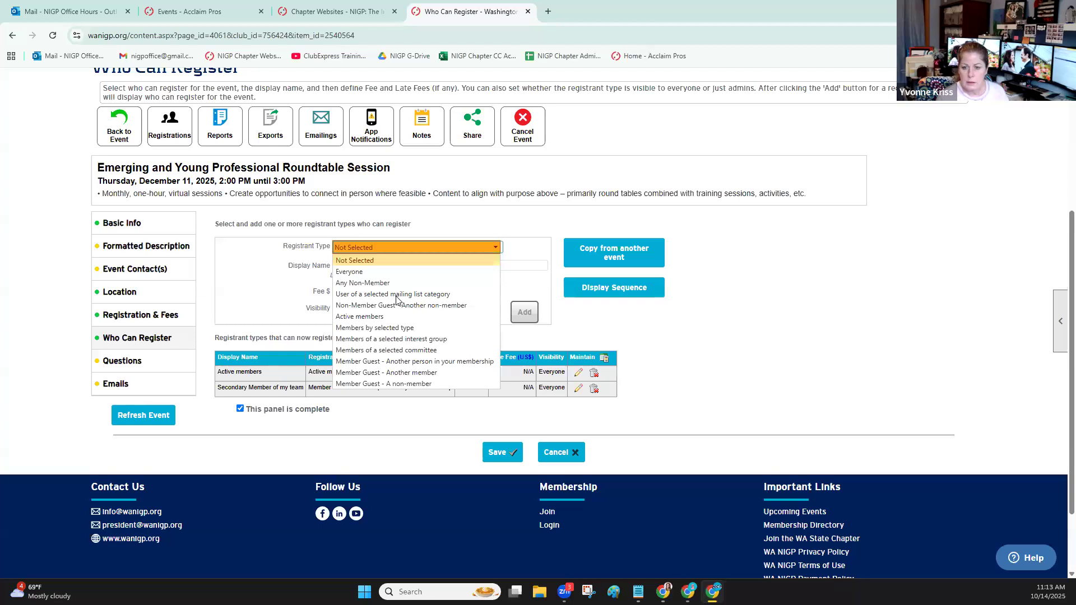
left_click(383, 328)
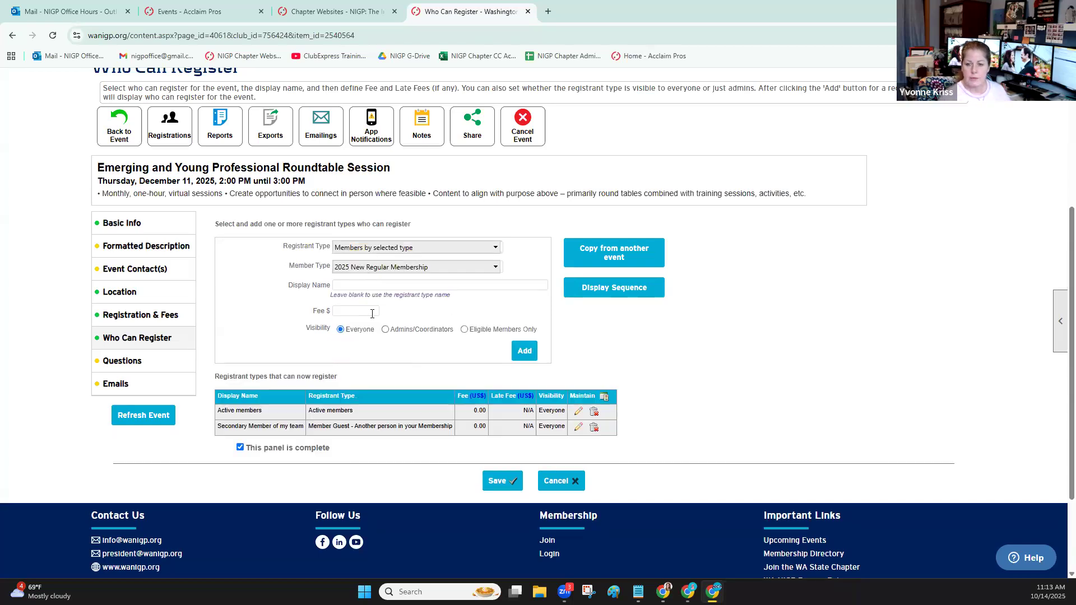
left_click(401, 270)
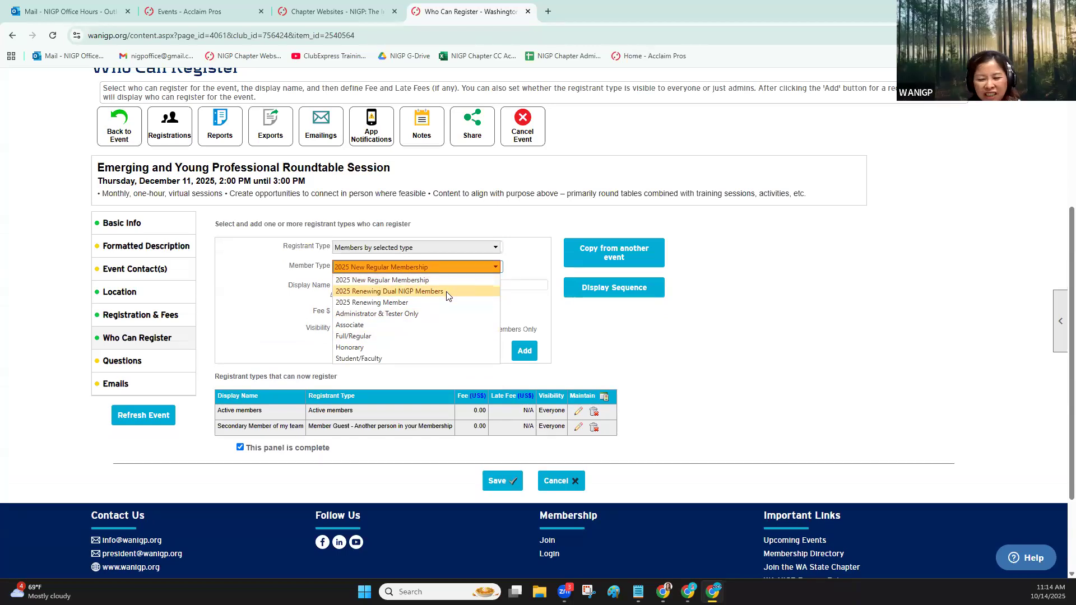
Go to the Control Panel's Member Types and open 2025 New Regular Membership to review its secondary and tertiary member settings
scroll(616, 252, "up", 2)
scroll(896, 176, "up", 2)
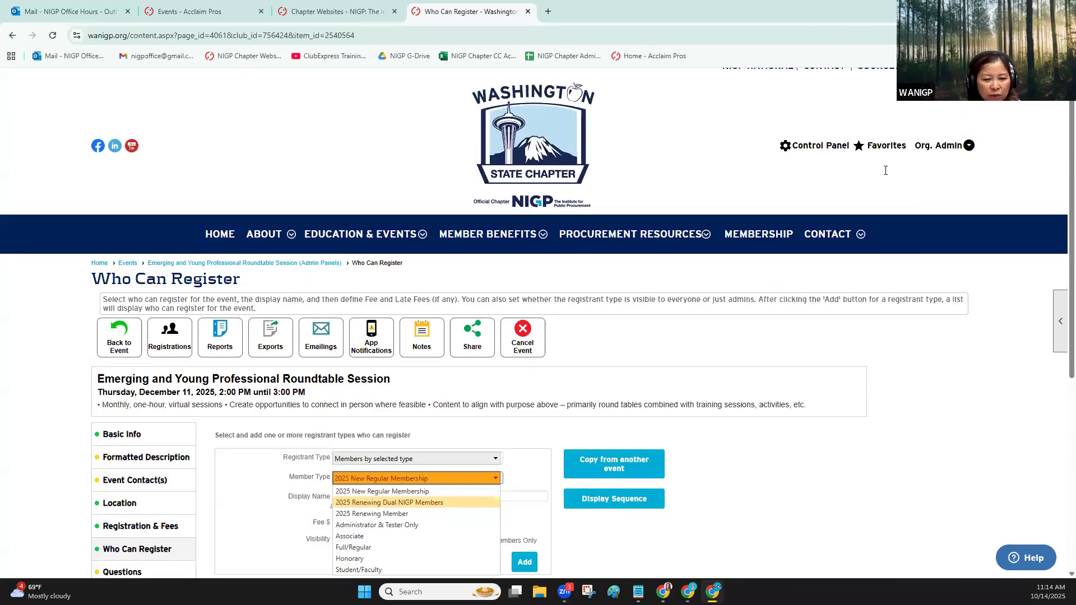
left_click(815, 160)
scroll(158, 312, "down", 3)
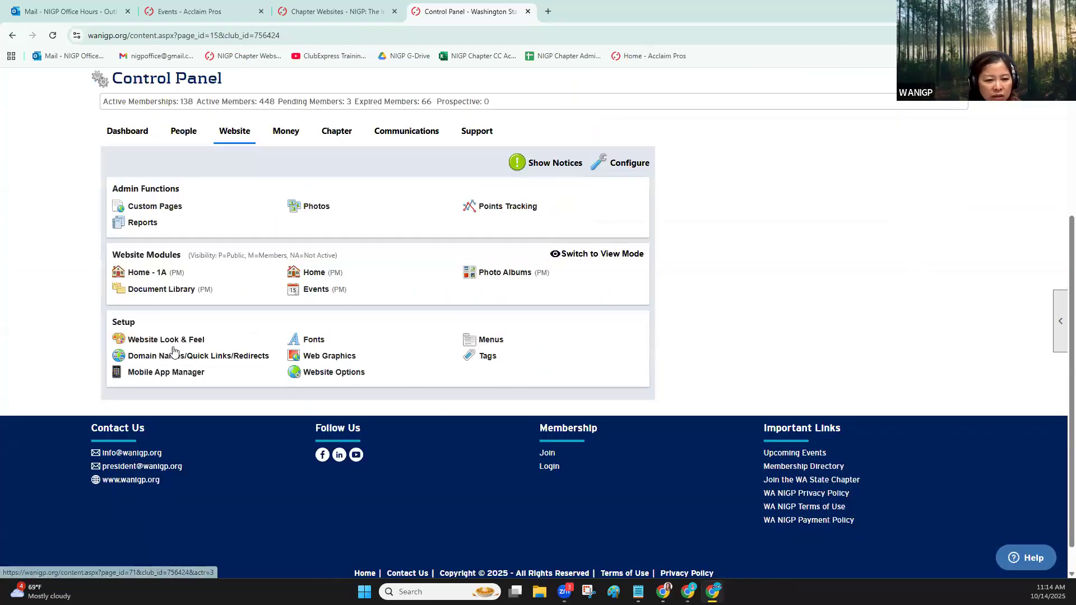
left_click(189, 130)
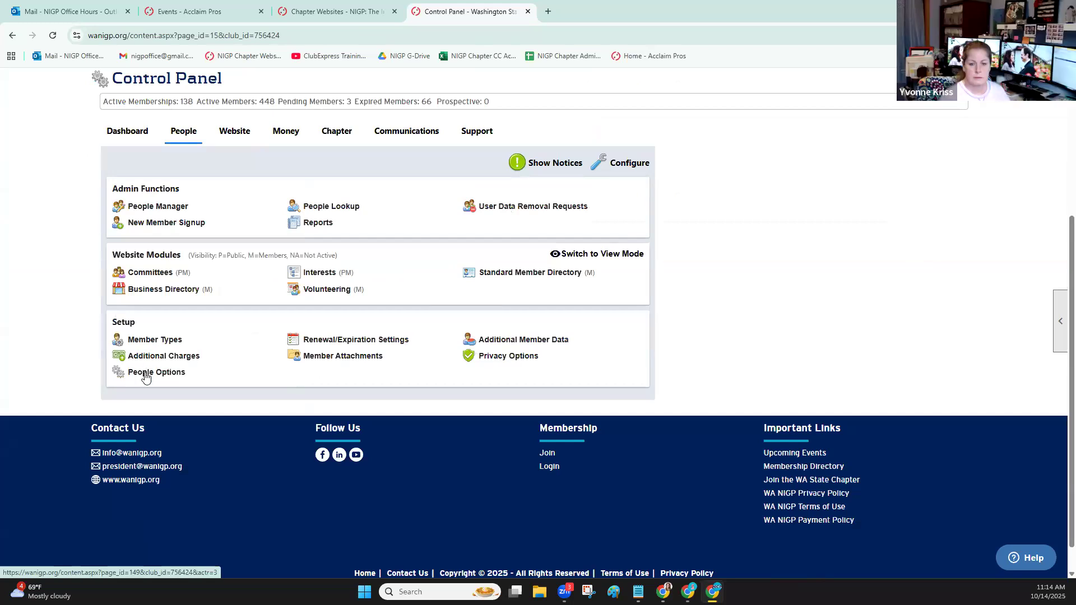
left_click(157, 342)
scroll(152, 294, "down", 2)
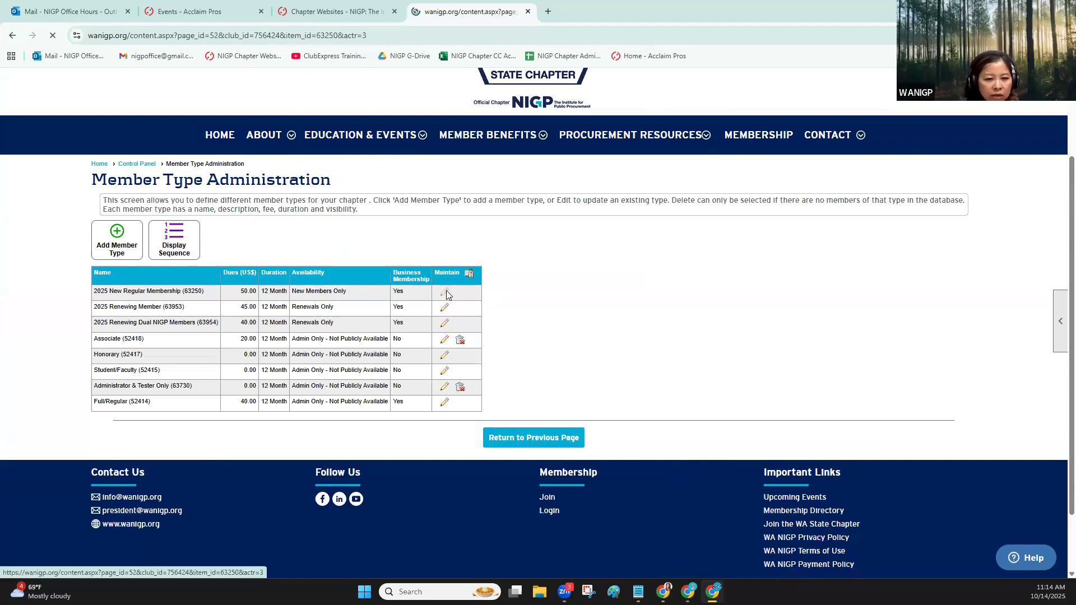
scroll(307, 450, "down", 5)
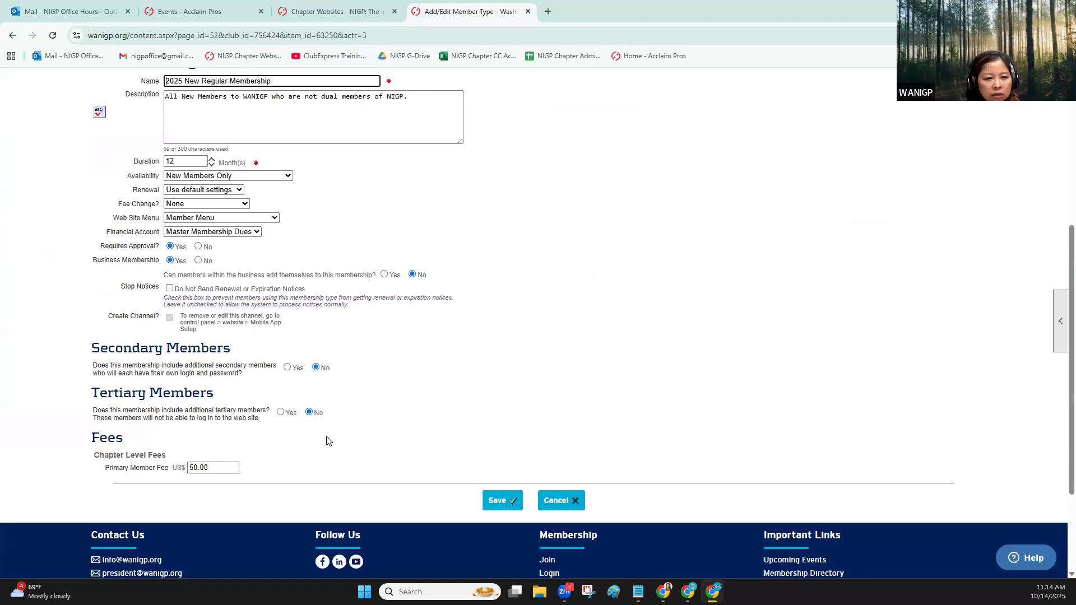
Leave the 2025 New Regular Membership settings and open the People Manager from the Control Panel
left_click(12, 35)
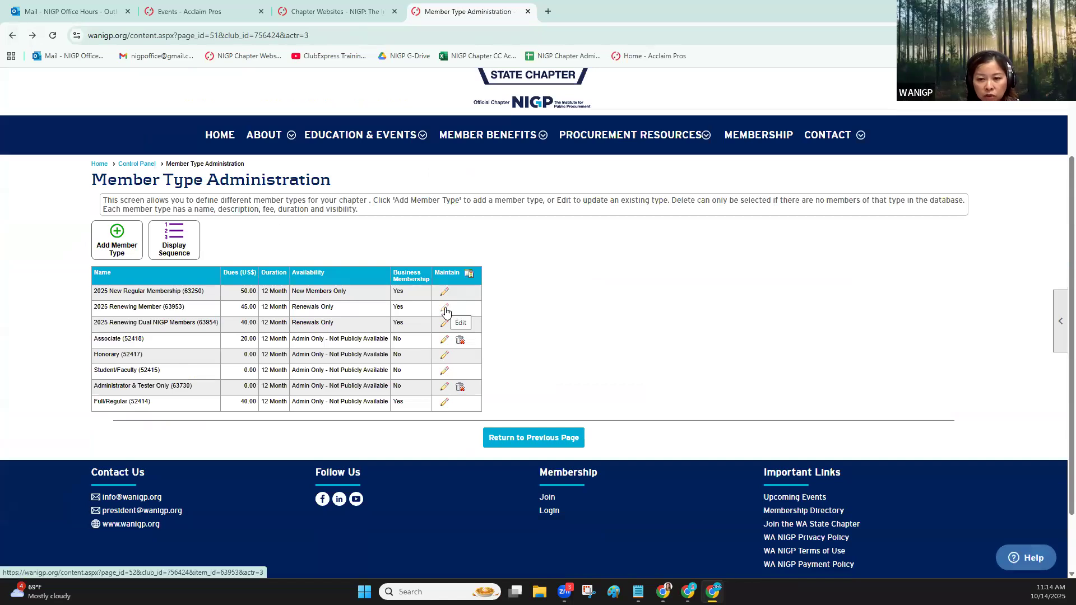
left_click(143, 168)
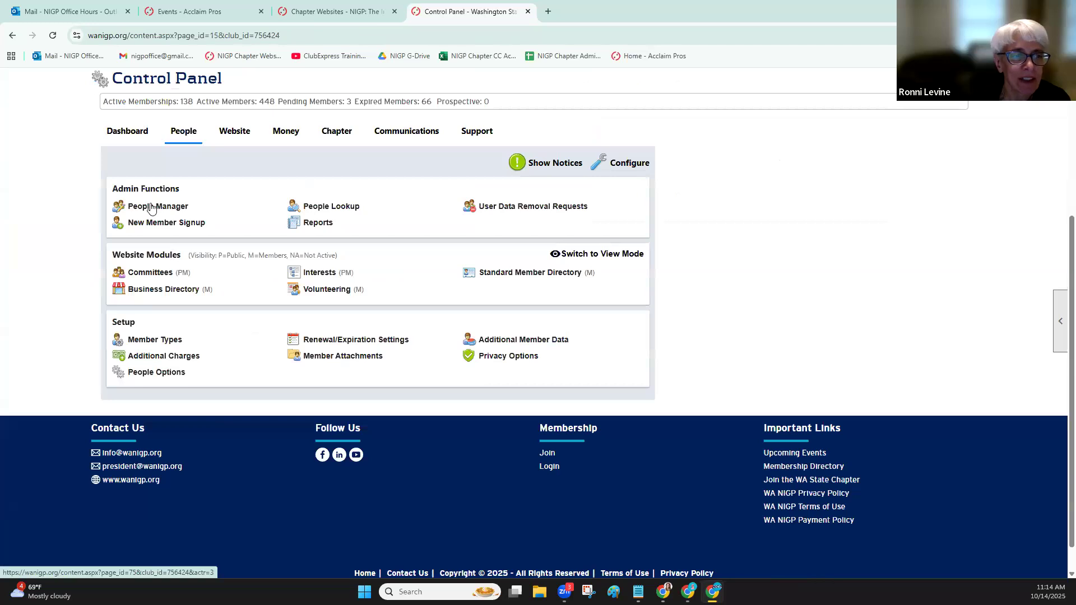
left_click(174, 206)
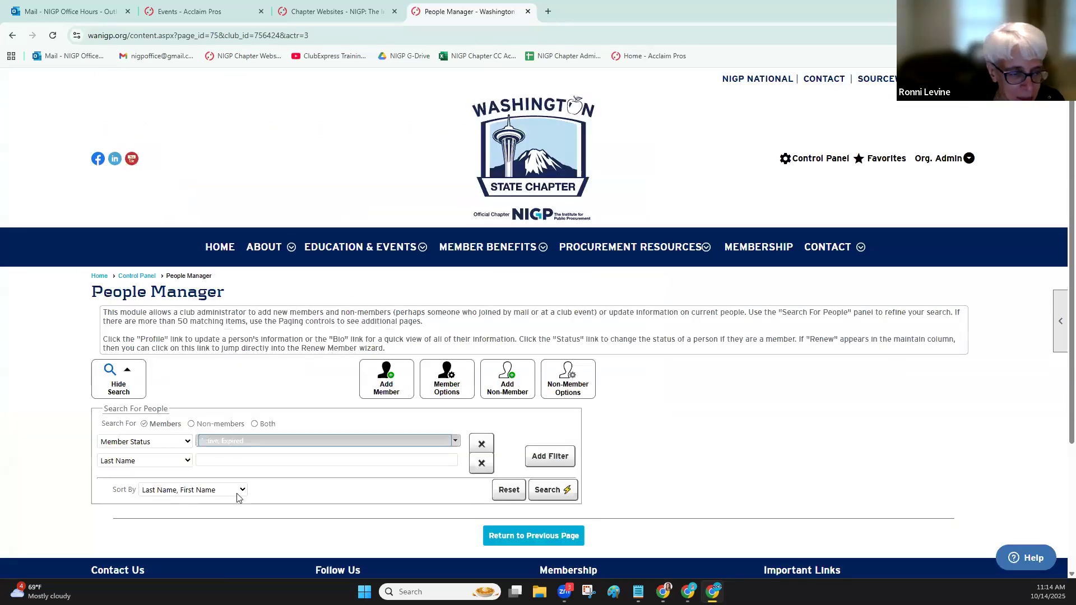
Search the People Manager for members with the member level Secondary Members and review their membership types
left_click_drag(598, 406, 144, 457)
left_click(136, 462)
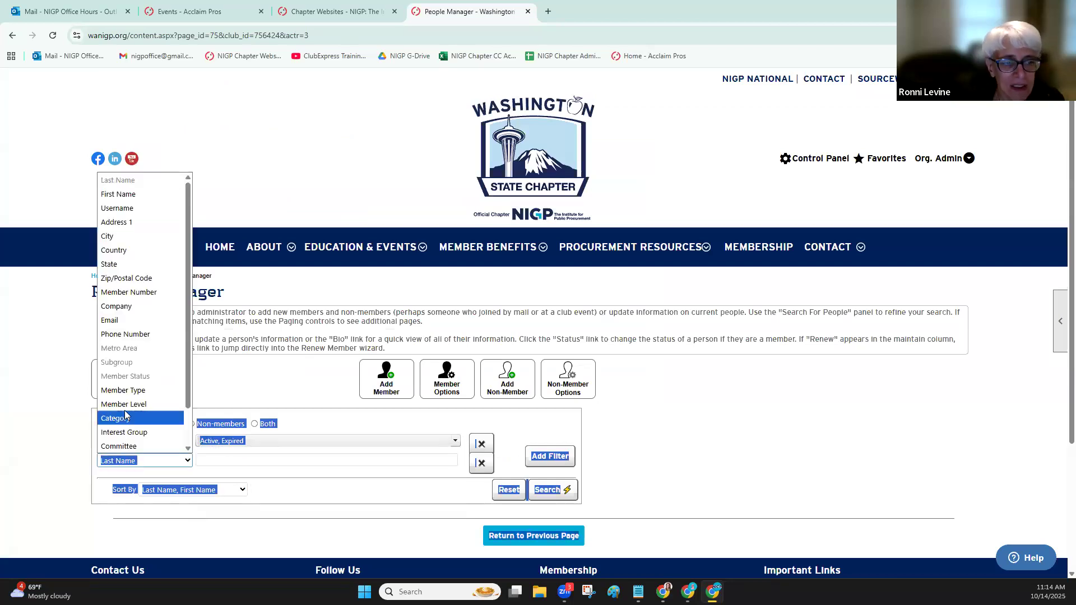
left_click(128, 404)
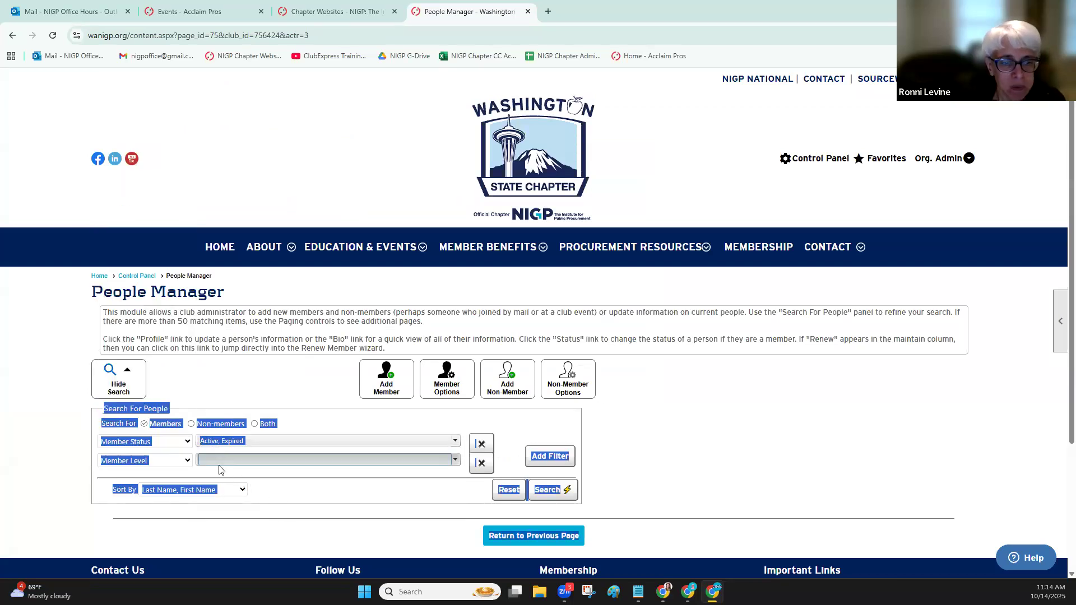
left_click(220, 463)
left_click(224, 484)
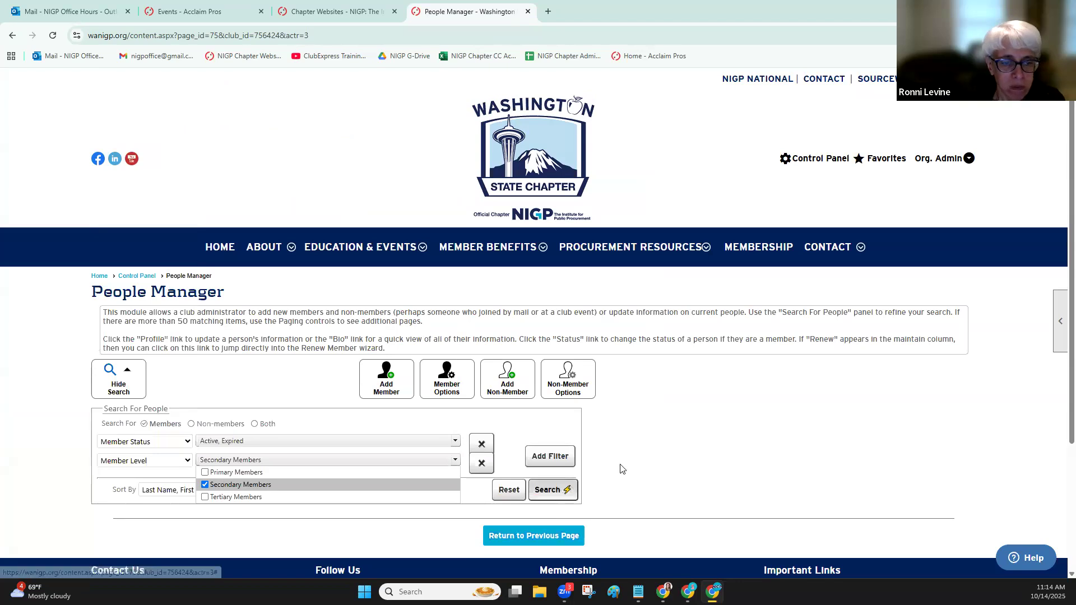
left_click(552, 490)
scroll(307, 388, "down", 5)
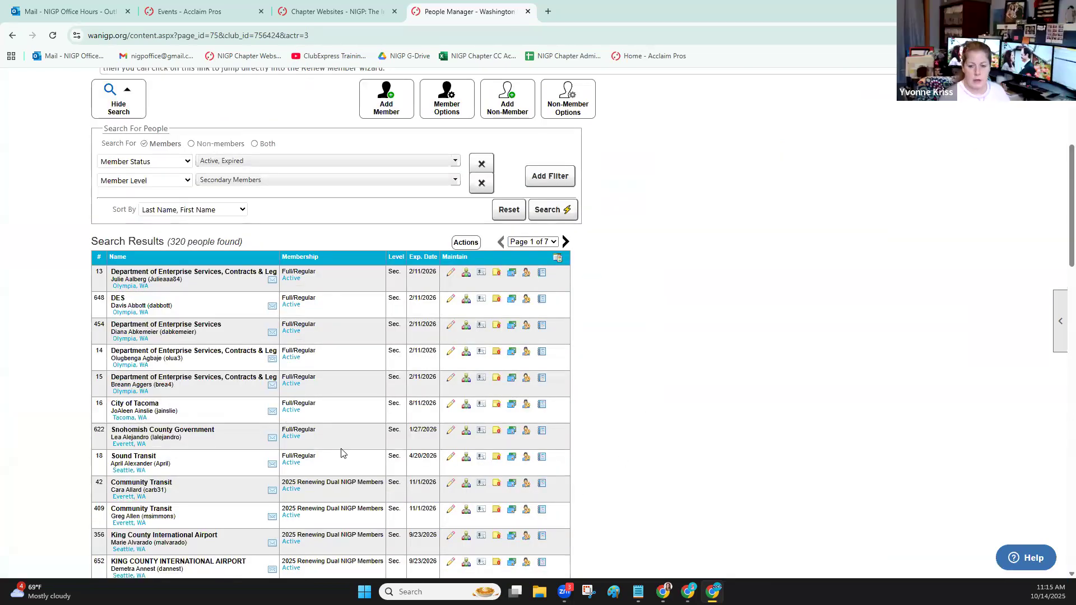
scroll(326, 398, "down", 2)
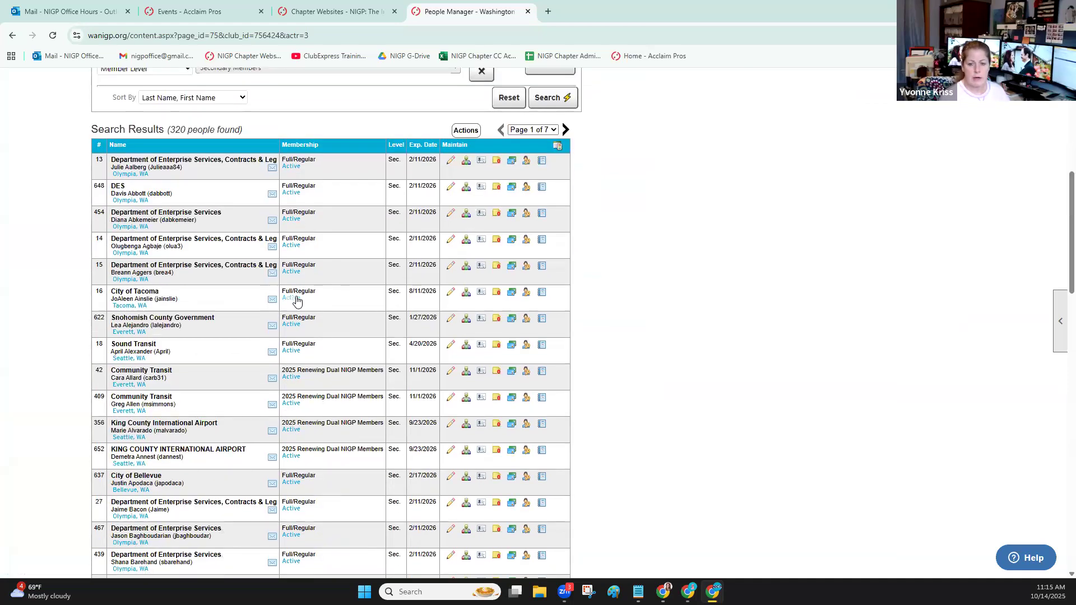
scroll(699, 211, "up", 7)
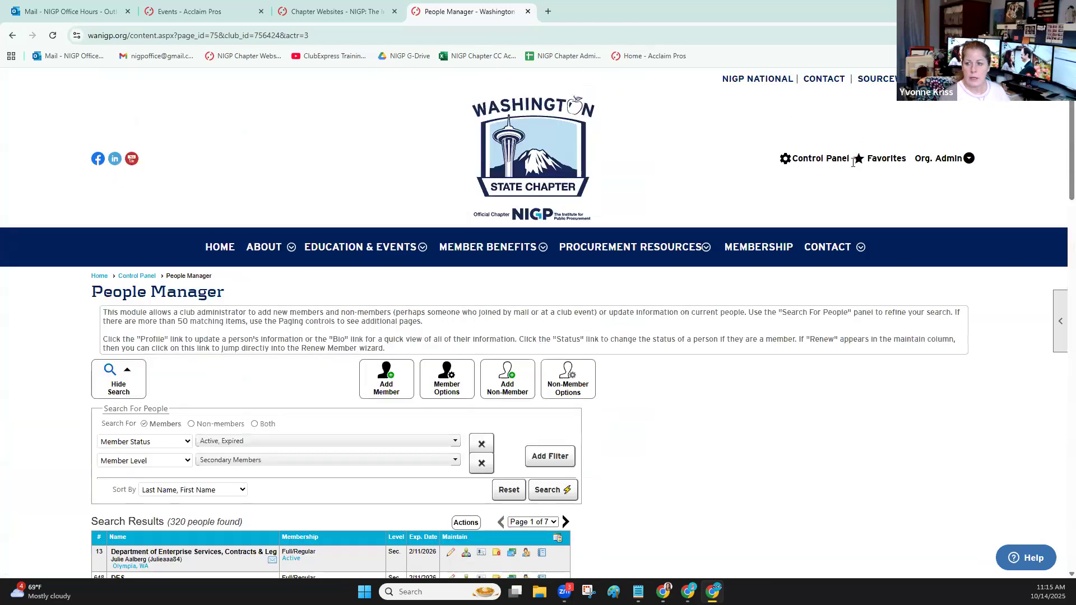
Replace the member level filter with a last name filter, enter part of the member's last name and run the search
left_click(550, 456)
left_click(248, 480)
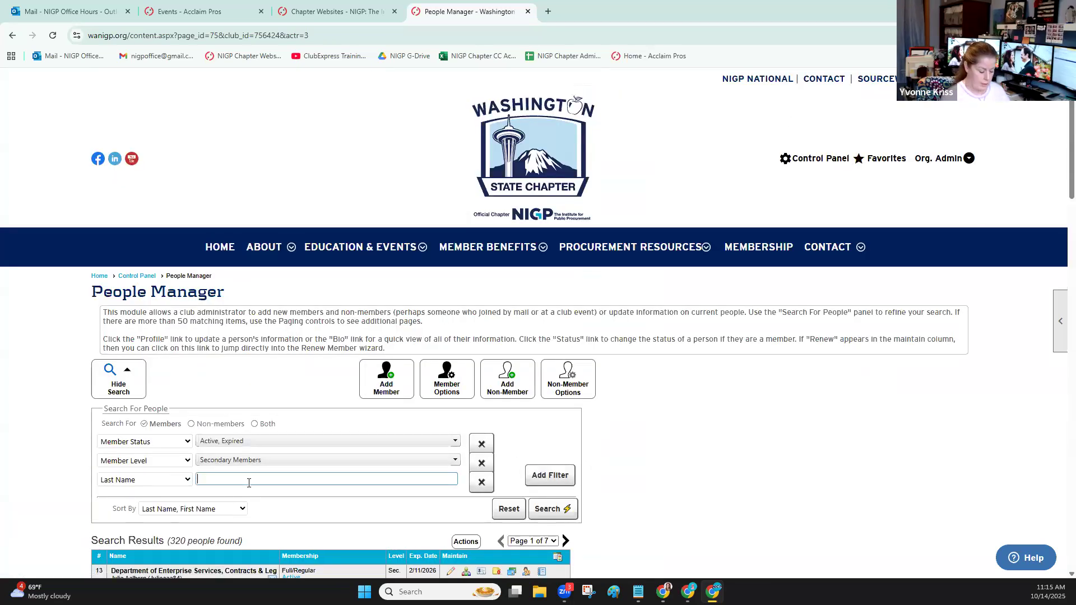
type("just")
left_click(484, 465)
left_click(547, 490)
Check which secondary members belong to the King County International Airport primary member, then close the list
scroll(256, 417, "down", 2)
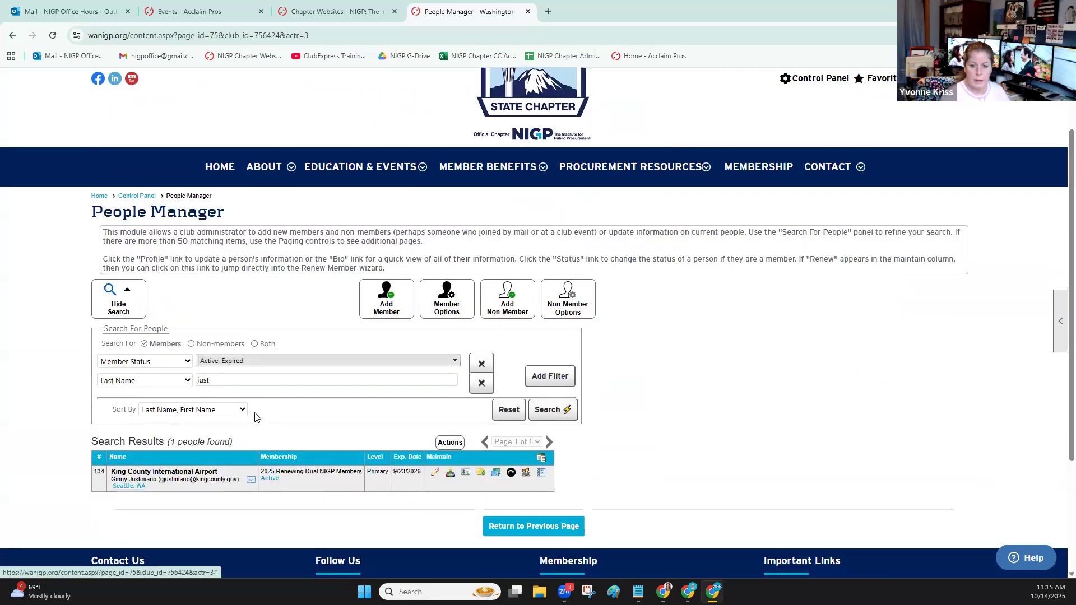
scroll(256, 417, "down", 3)
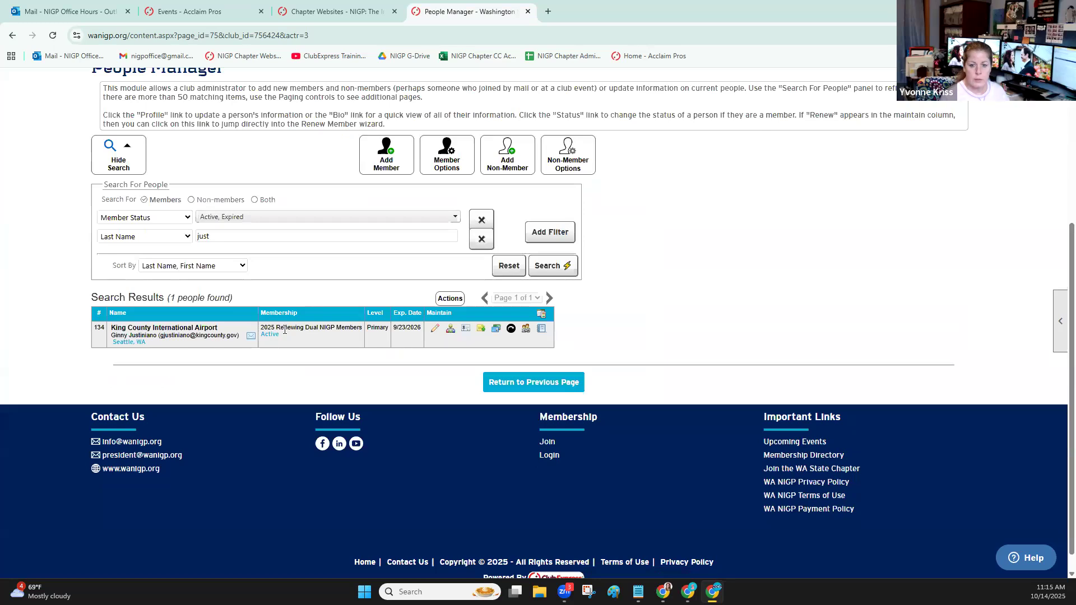
left_click(511, 329)
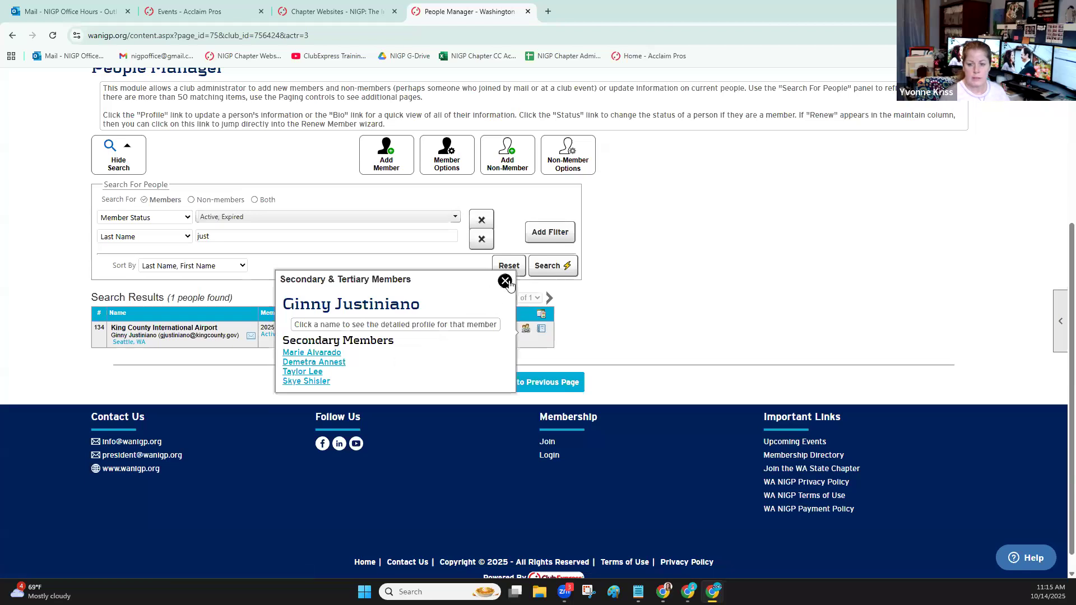
left_click(505, 281)
scroll(843, 184, "up", 3)
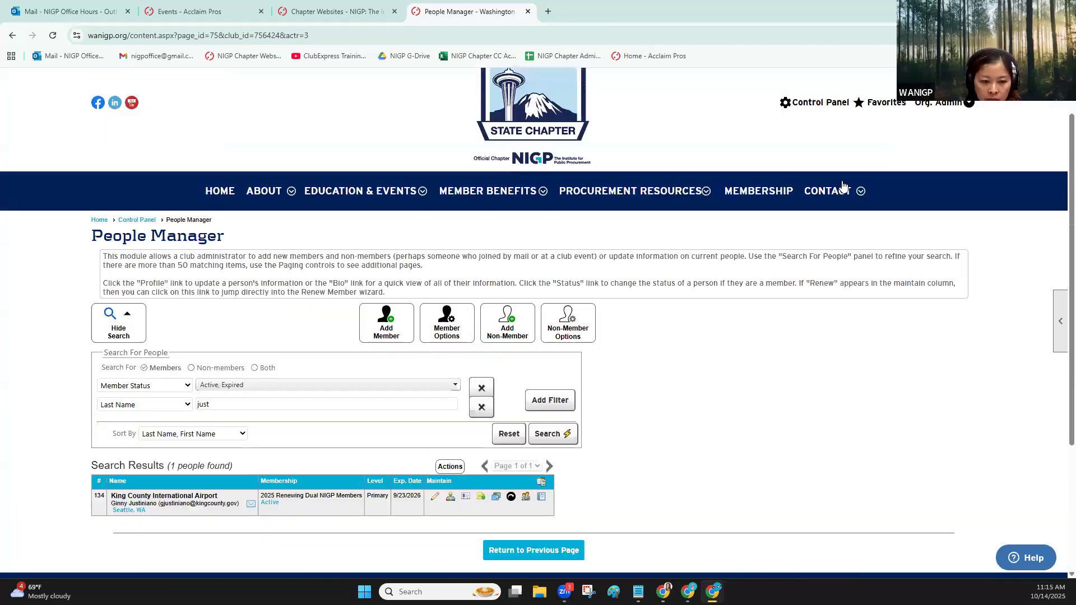
Find the December 11, 2025 Emerging and Young Professional Roundtable Session in the Events Manager and open its Who Can Register settings for editing
left_click(820, 102)
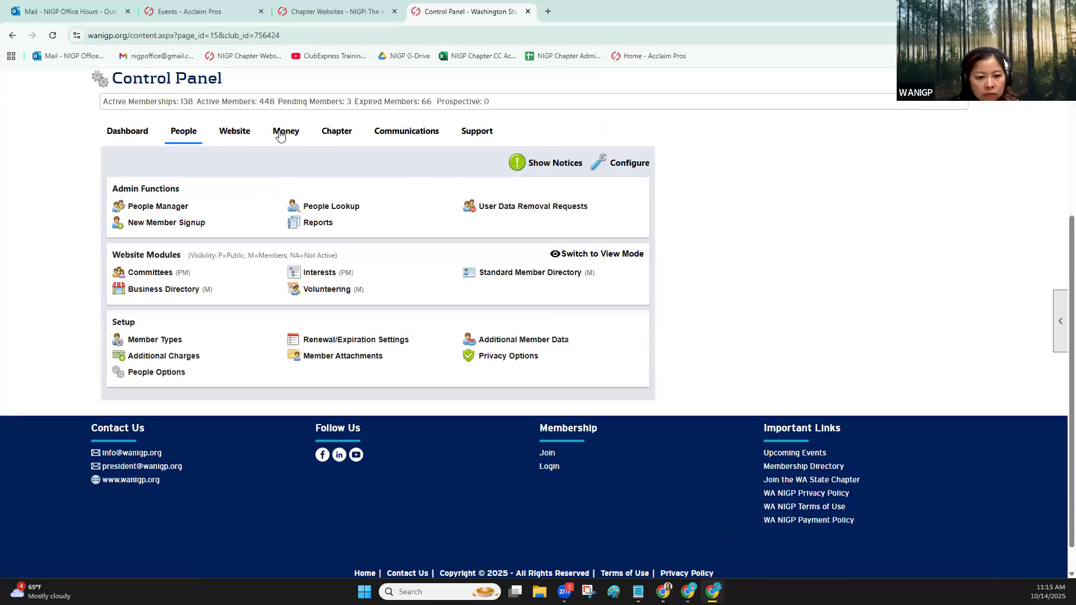
left_click(234, 133)
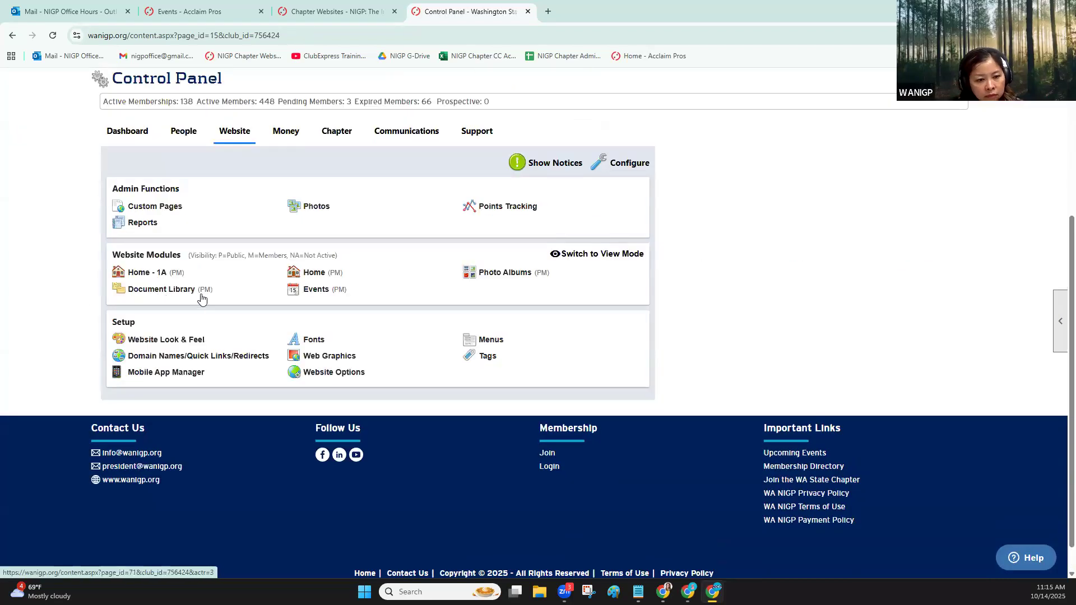
left_click(318, 290)
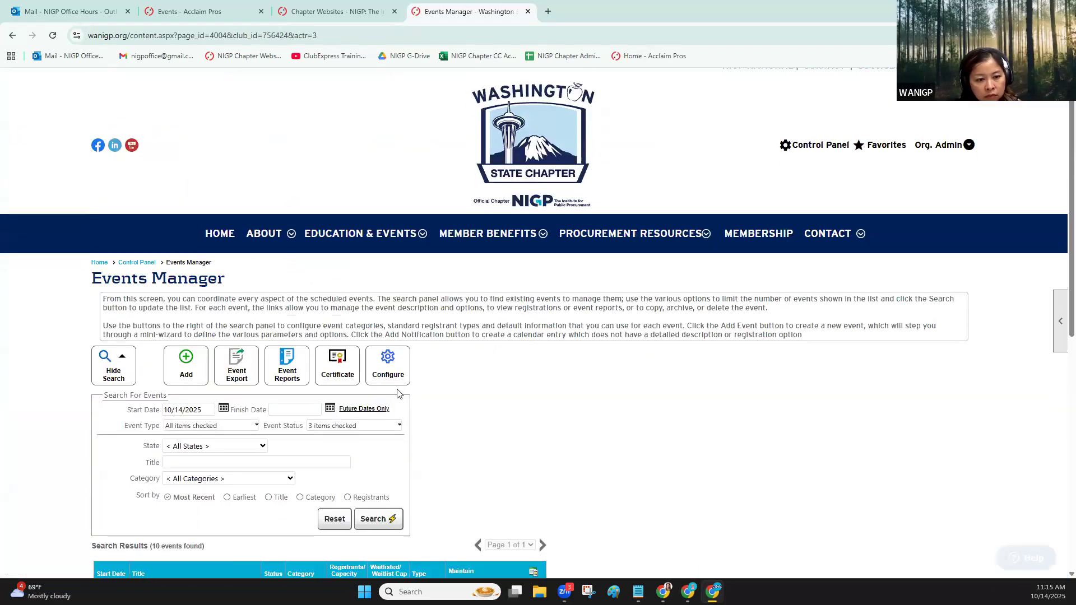
scroll(397, 393, "down", 4)
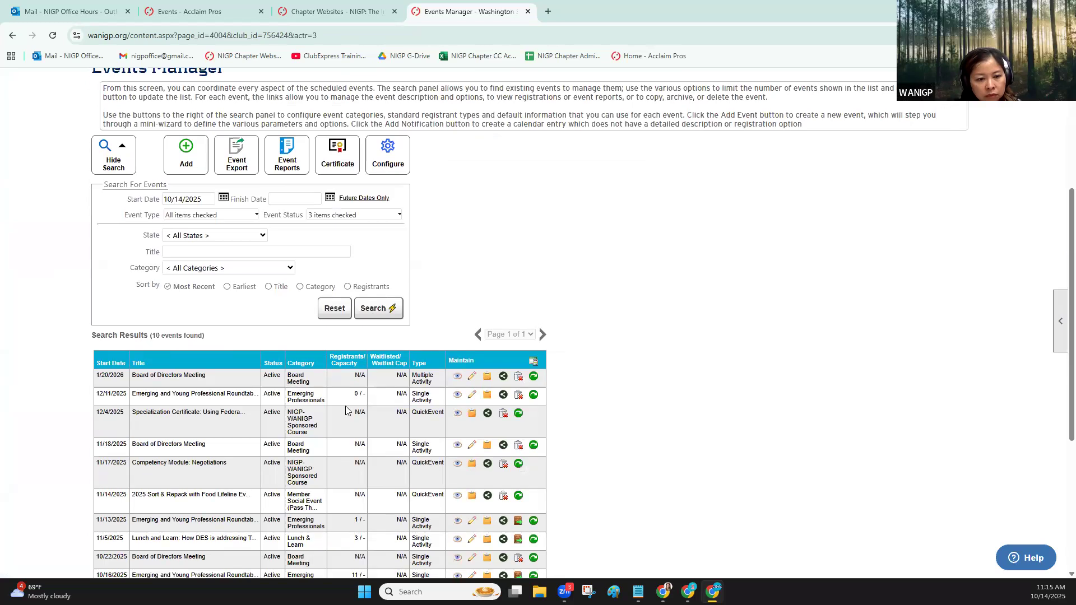
left_click(472, 395)
scroll(220, 288, "down", 2)
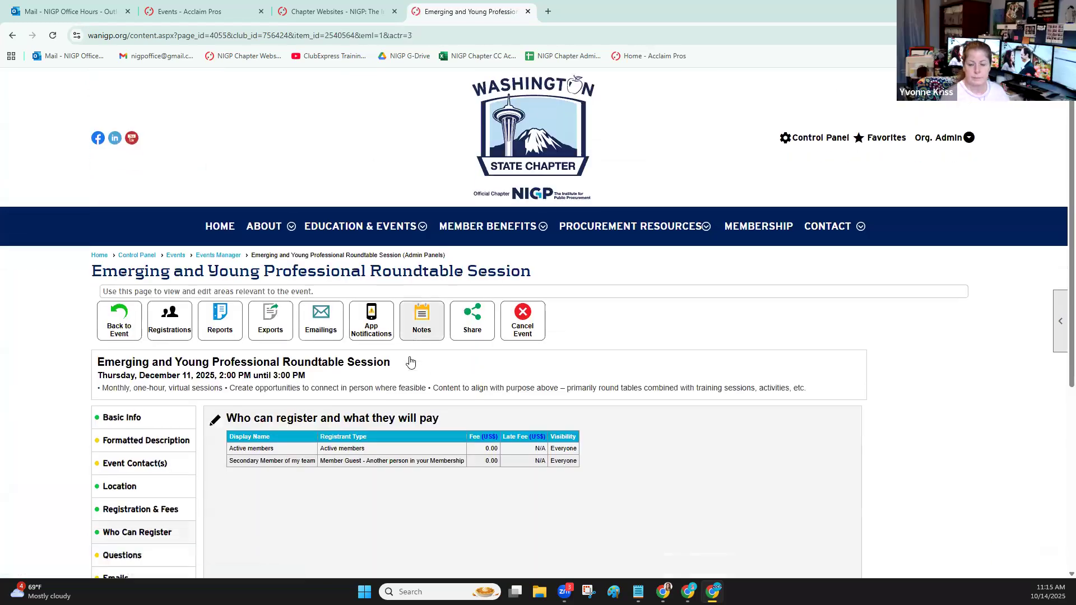
left_click(215, 273)
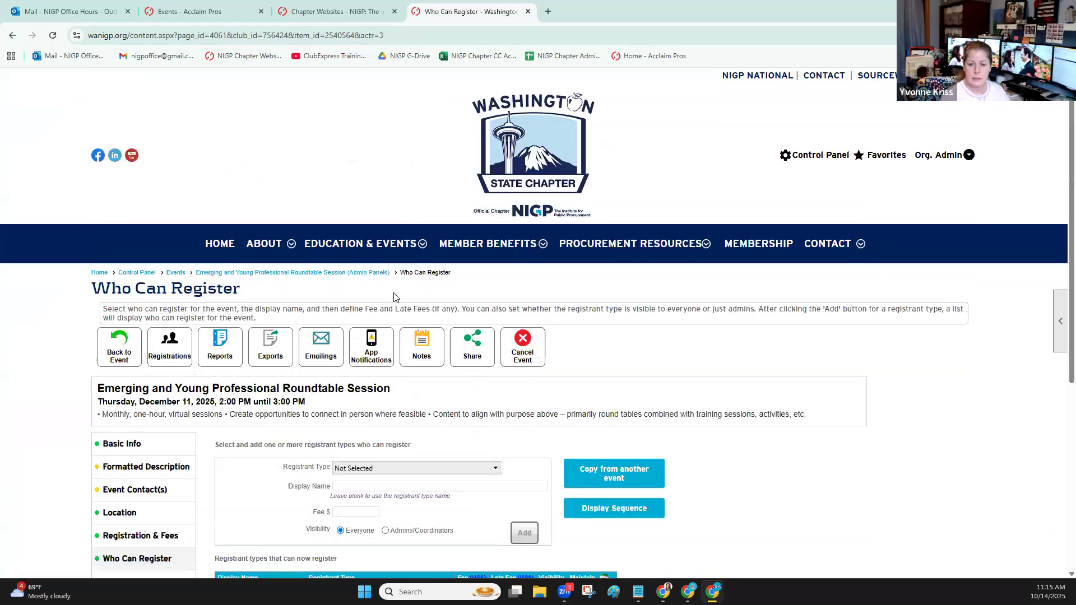
Add the registrant type "Members by selected type" for 2025 Renewing Dual NIGP Members, with display name "Primary Agency Member" and fee 0
scroll(390, 370, "down", 2)
left_click(384, 358)
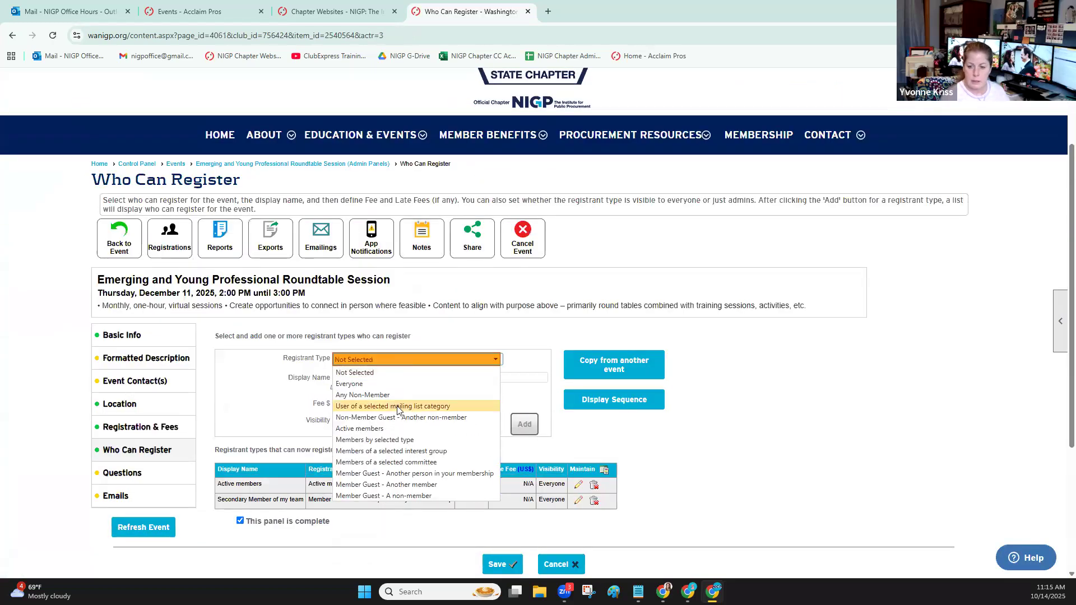
left_click(393, 439)
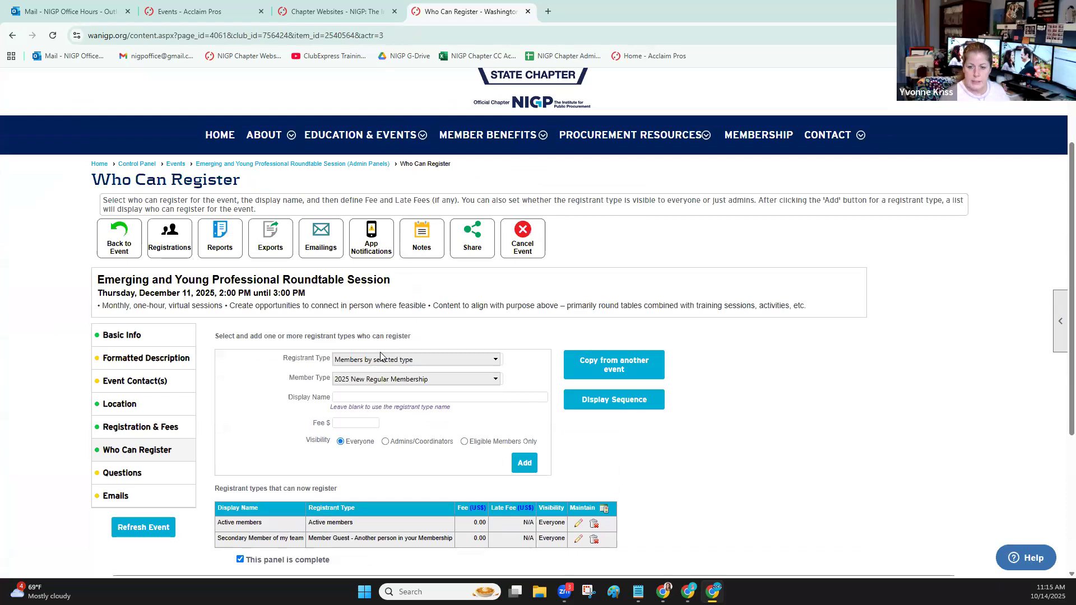
left_click(379, 381)
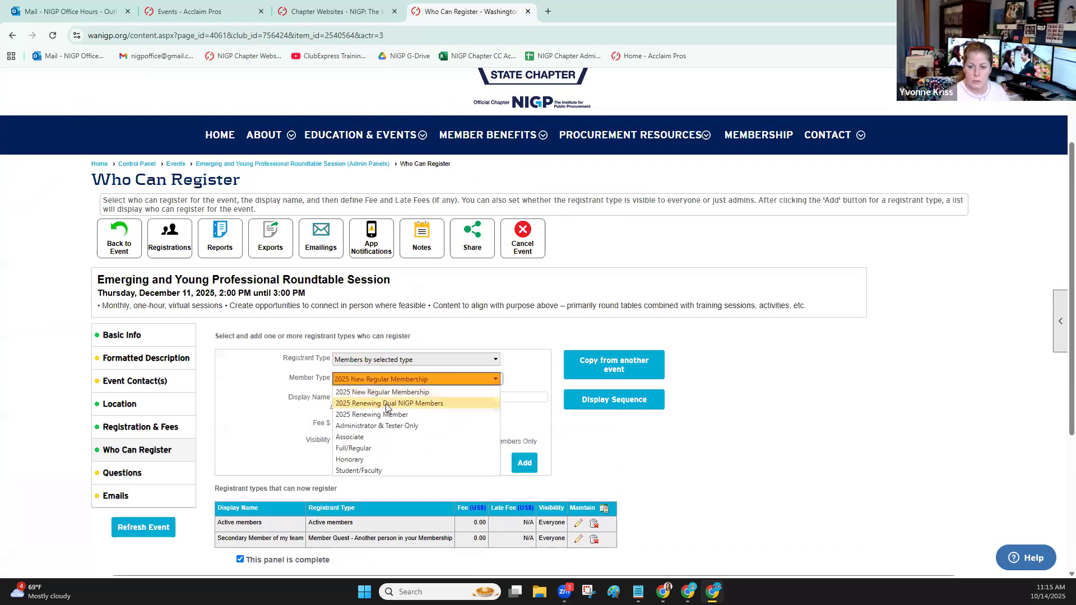
left_click(386, 404)
left_click(392, 397)
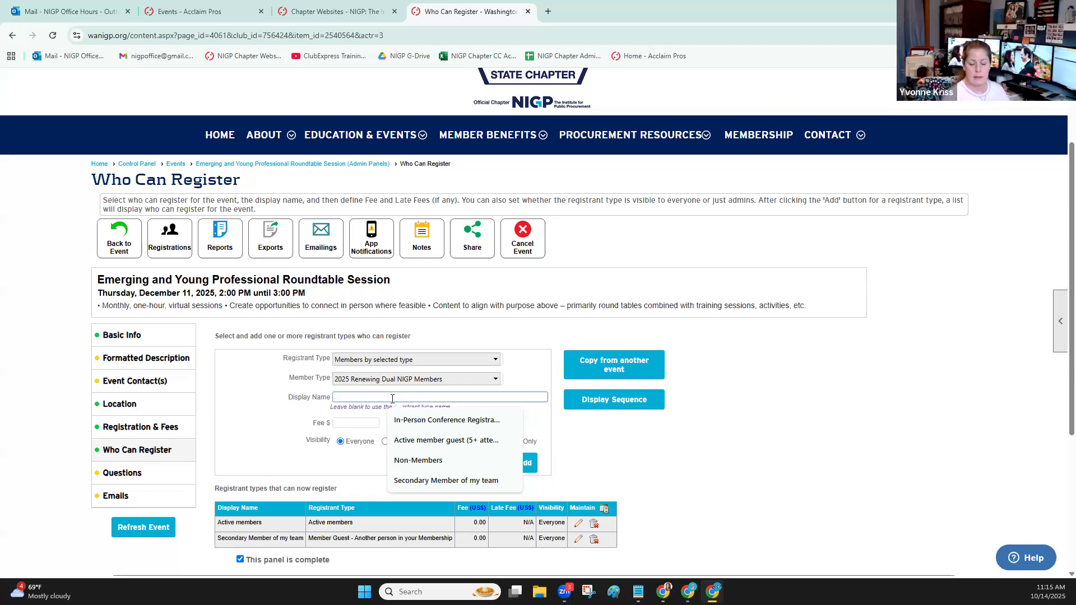
type("Primary Agency Member")
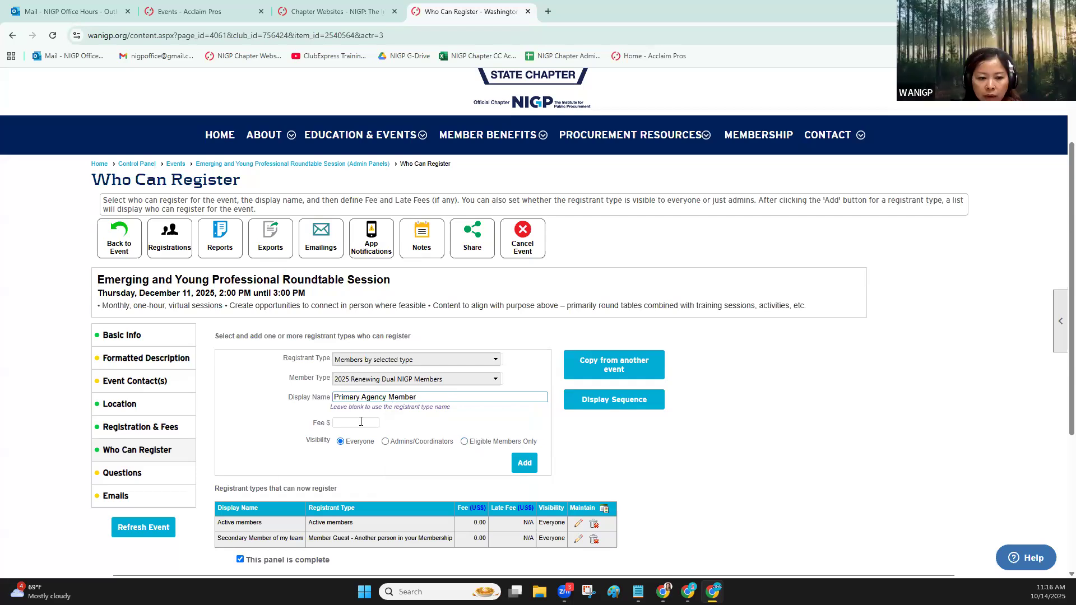
left_click(358, 424)
type("0")
left_click(524, 463)
Save the Who Can Register settings and return to the event page
scroll(376, 359, "down", 3)
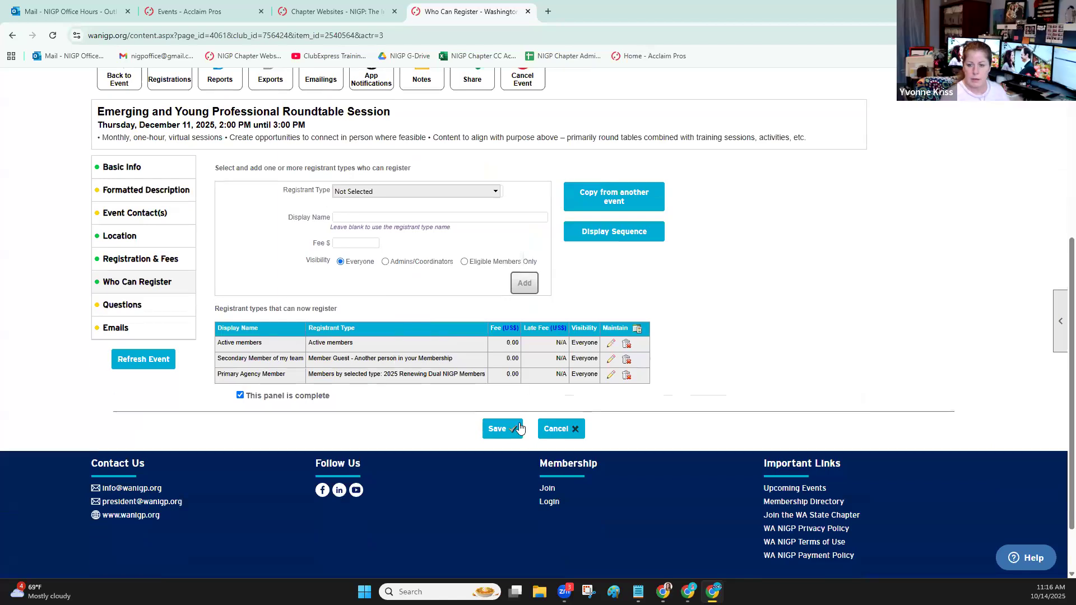
left_click(498, 429)
scroll(464, 441, "down", 3)
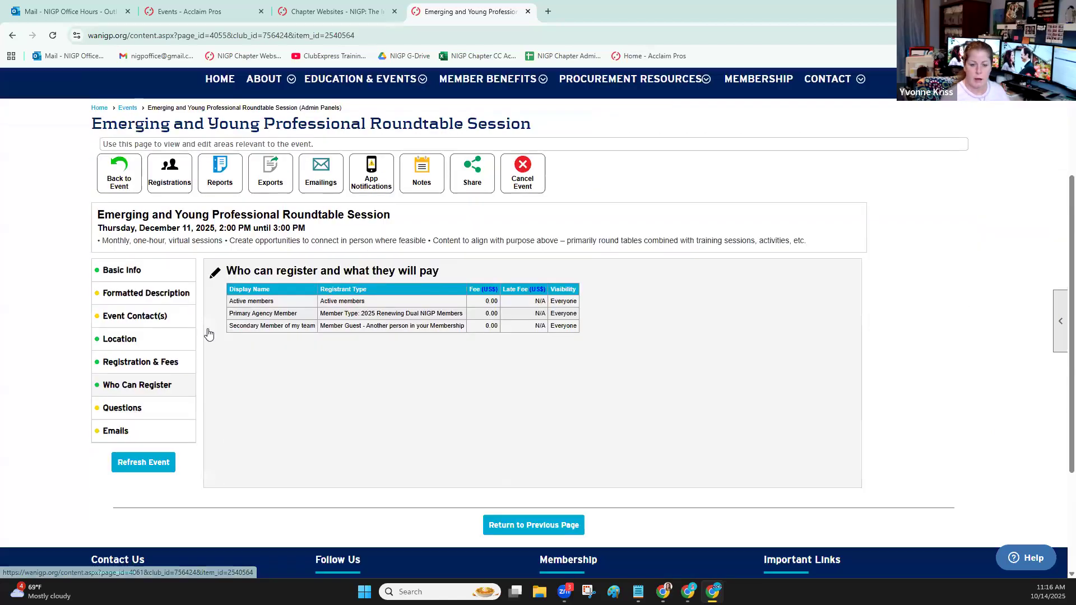
left_click(119, 171)
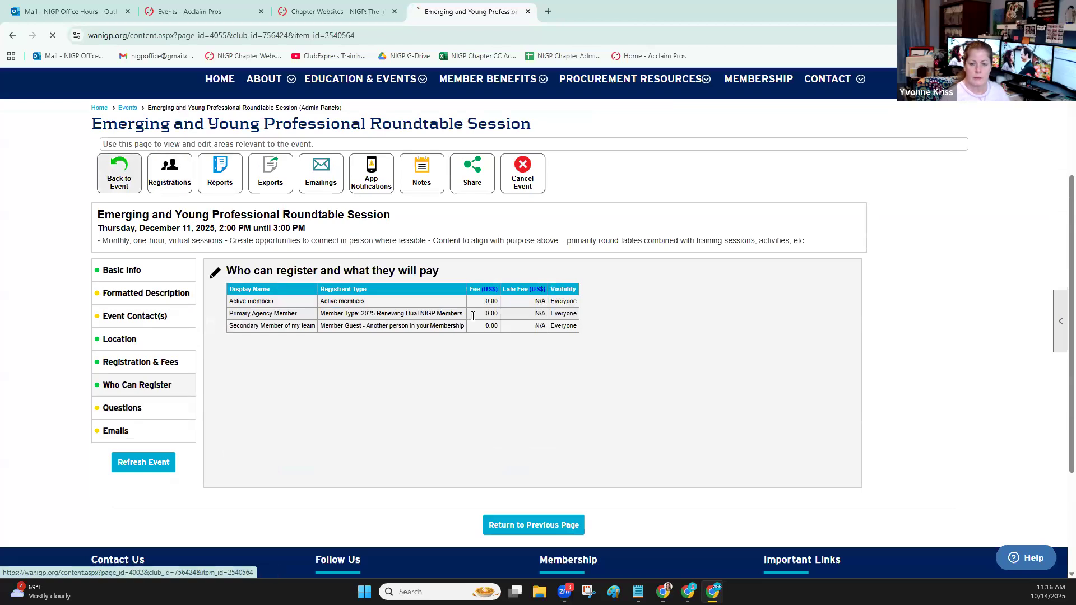
Start a registration for one Primary Agency Member and three Secondary Member of my team attendees
scroll(956, 169, "down", 4)
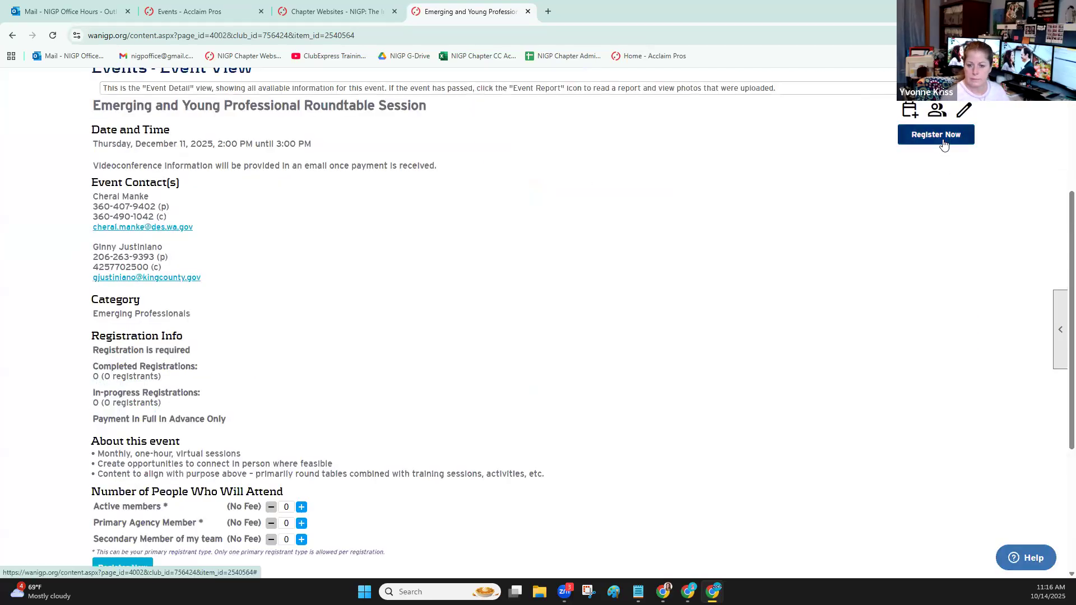
left_click(302, 523)
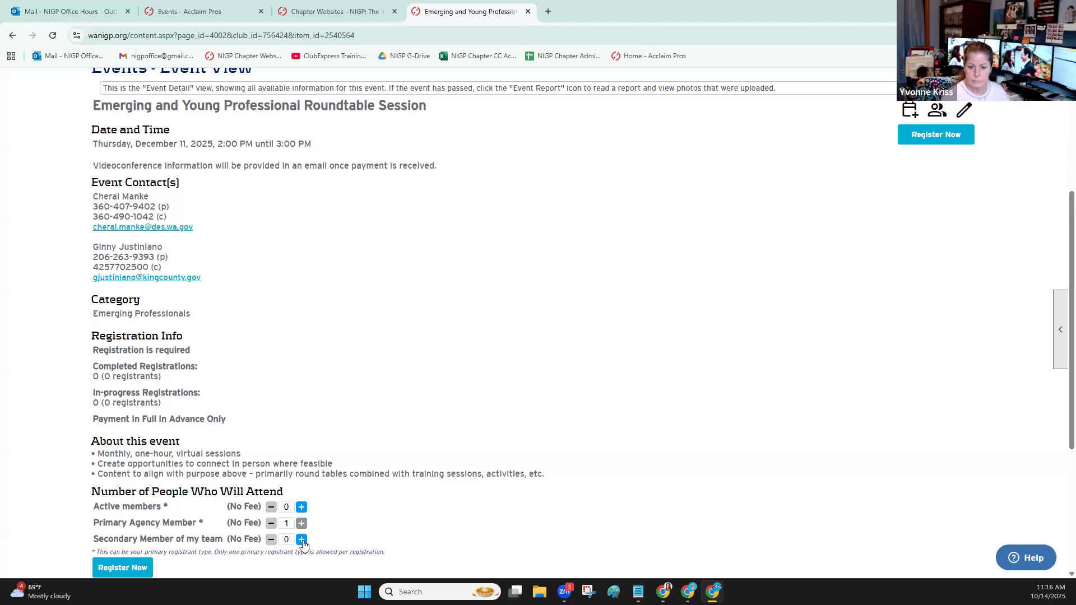
left_click(121, 568)
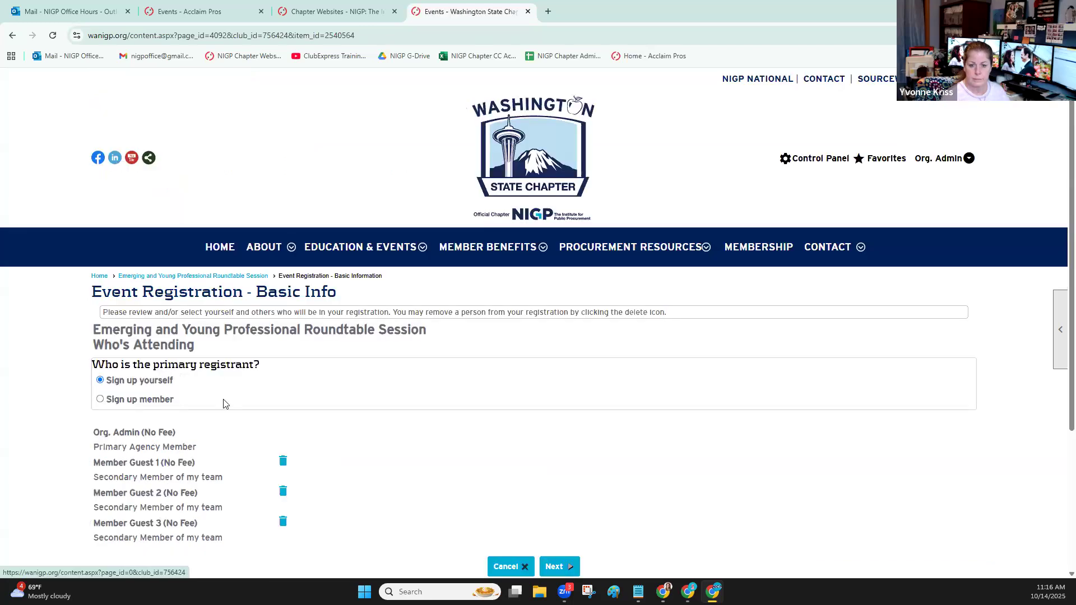
Sign up a member as primary registrant, finding them by partial last name, and continue to the guest configuration
left_click(140, 400)
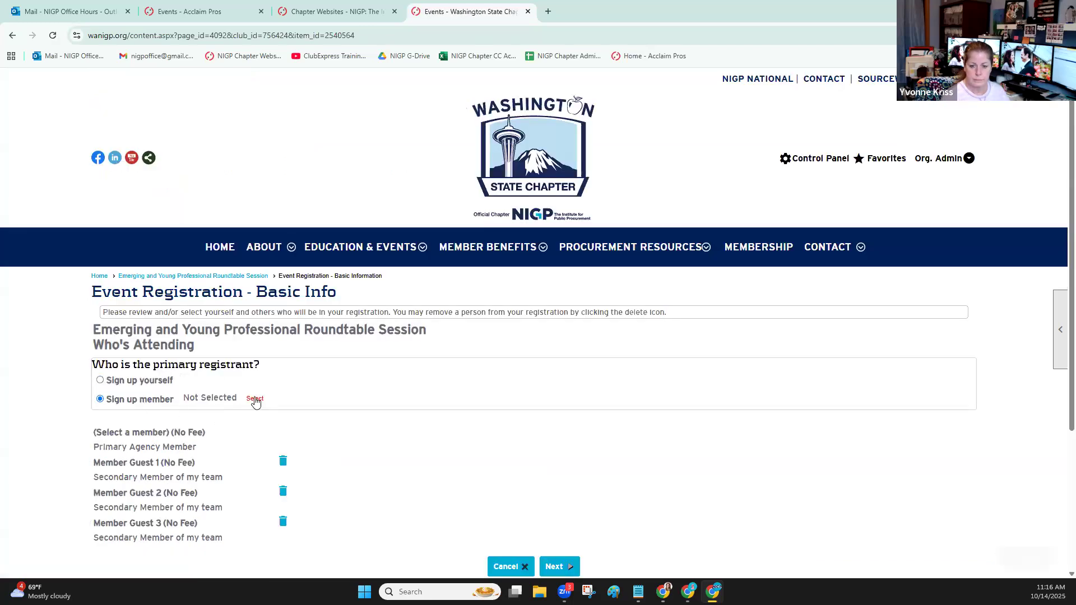
left_click(254, 398)
type("just")
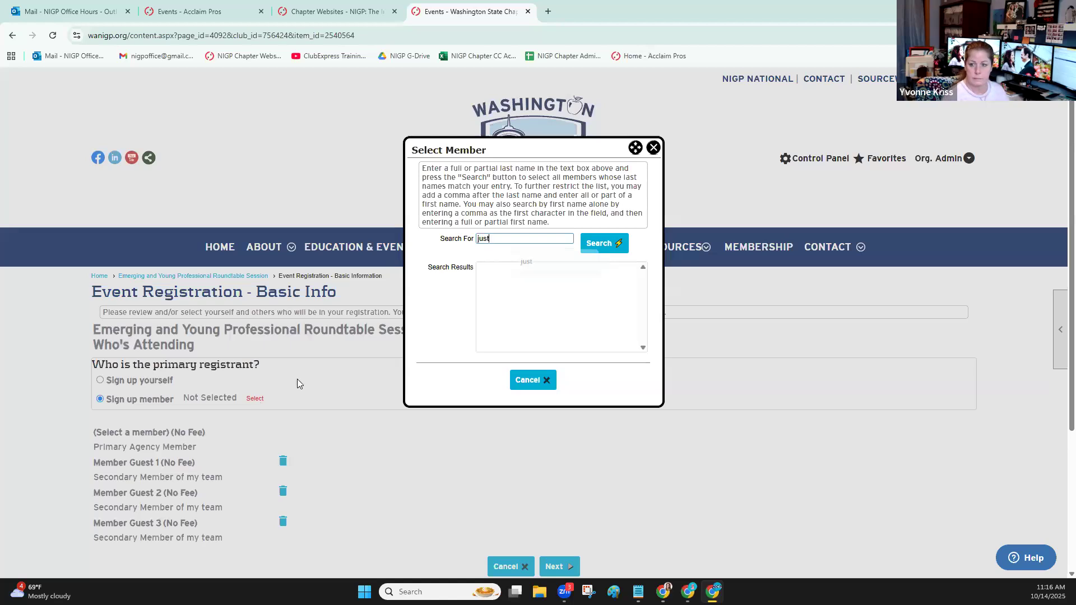
key("Return")
left_click(523, 267)
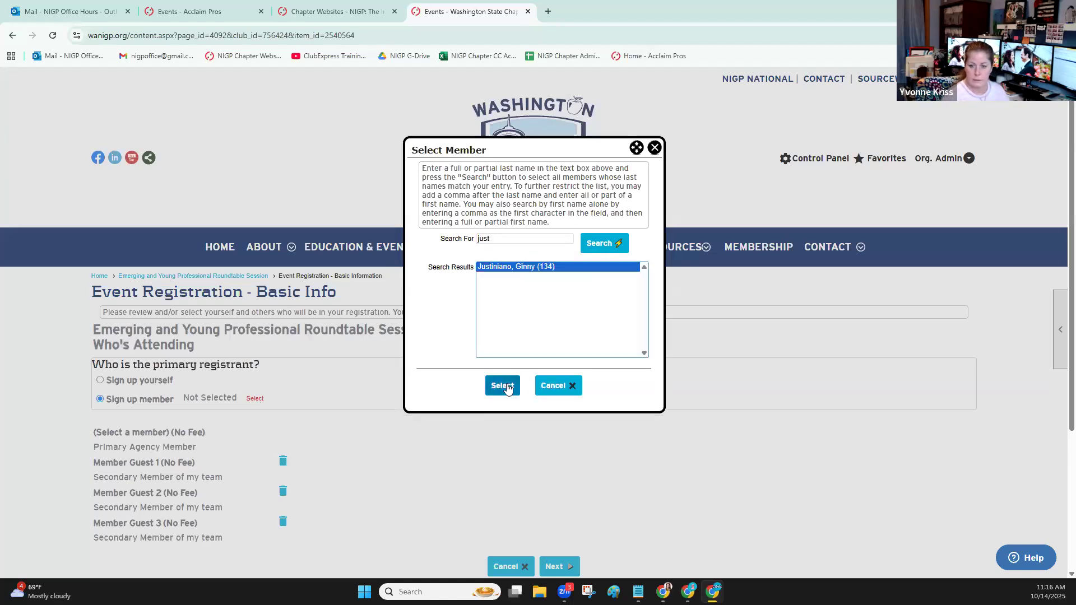
left_click(503, 386)
scroll(530, 399, "down", 2)
left_click(553, 367)
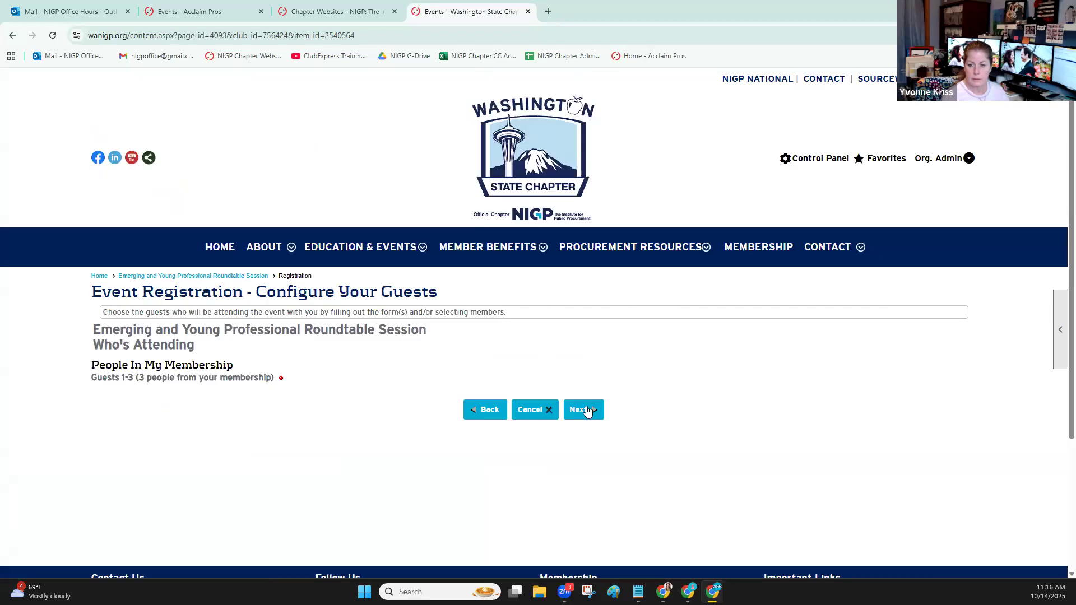
Try to continue the registration without choosing the three guests, and cancel the registration
left_click(579, 410)
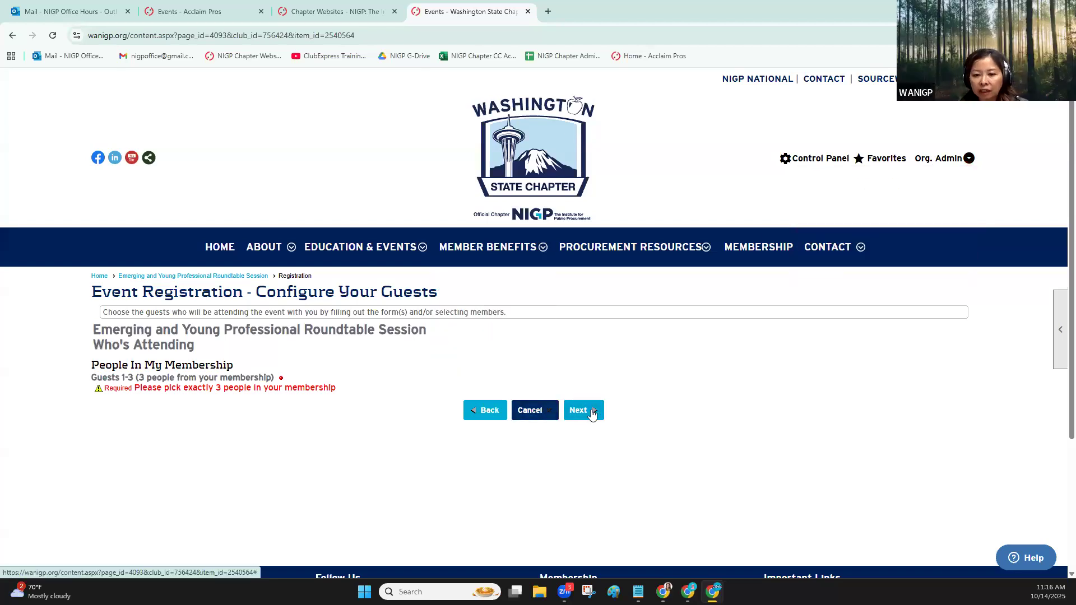
left_click(535, 414)
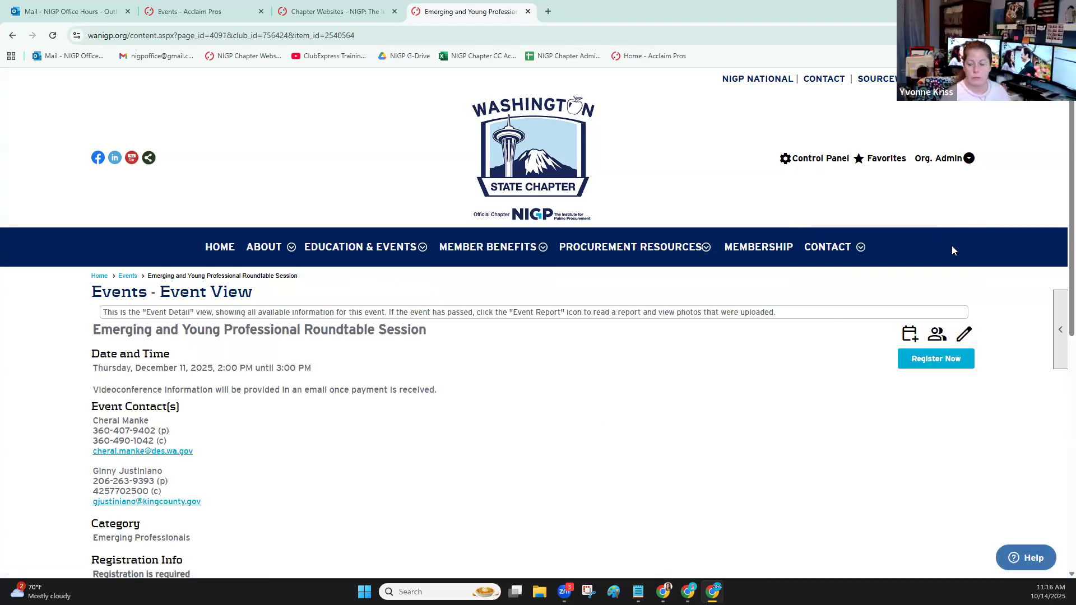
Open the custom page manager from the website's control panel and list only the active custom pages
left_click(816, 159)
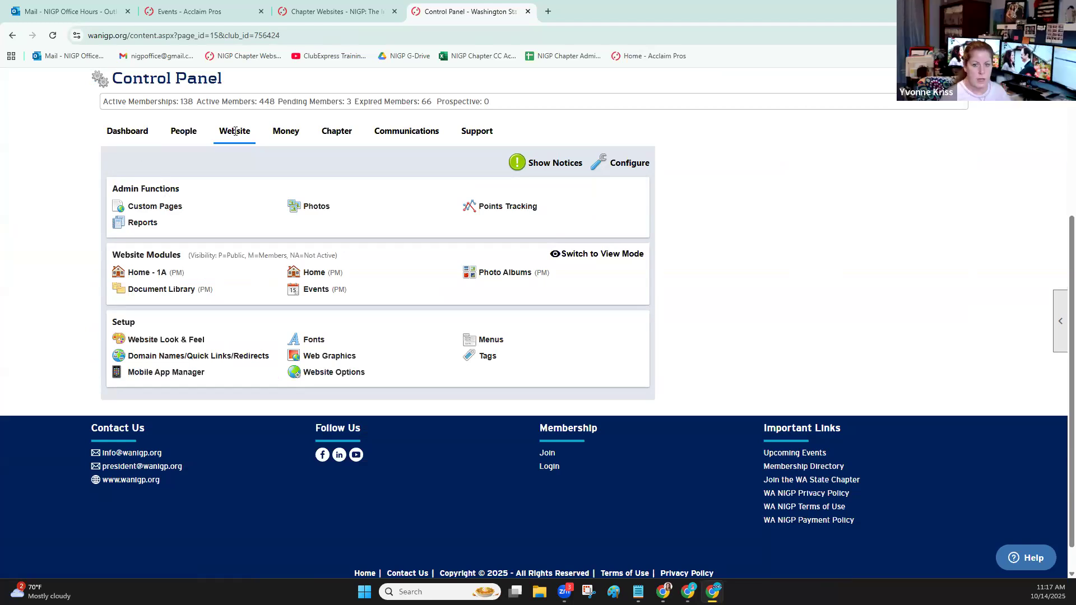
left_click(155, 208)
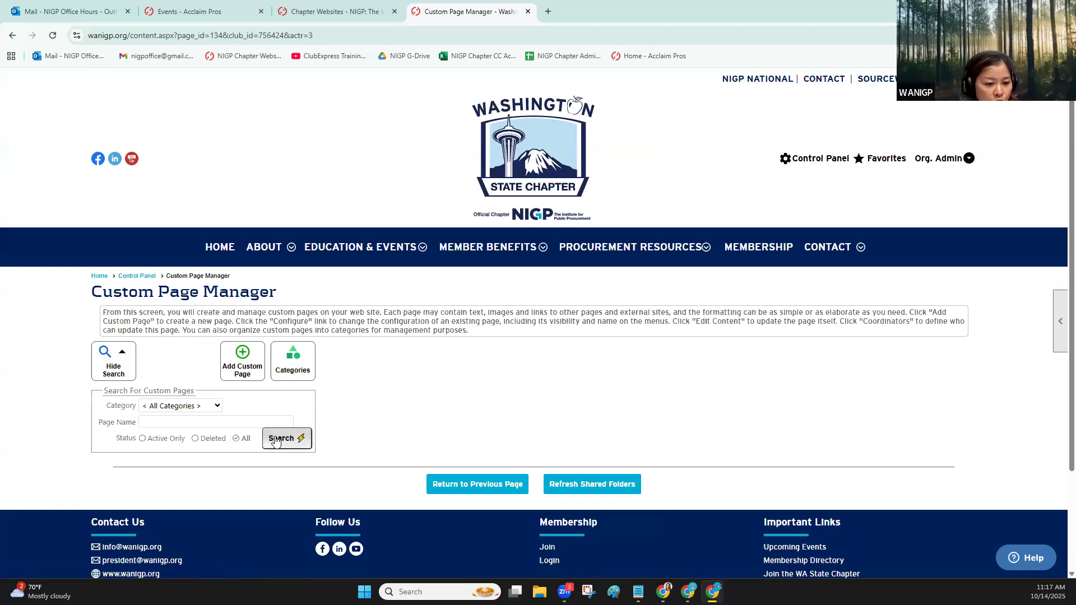
left_click(143, 439)
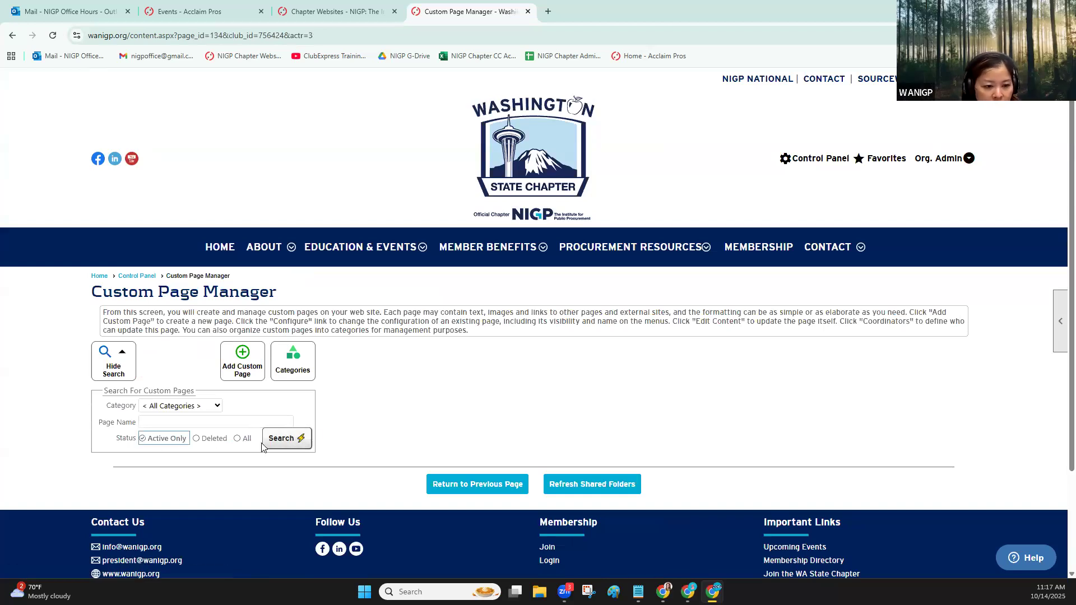
left_click(285, 438)
scroll(490, 307, "down", 5)
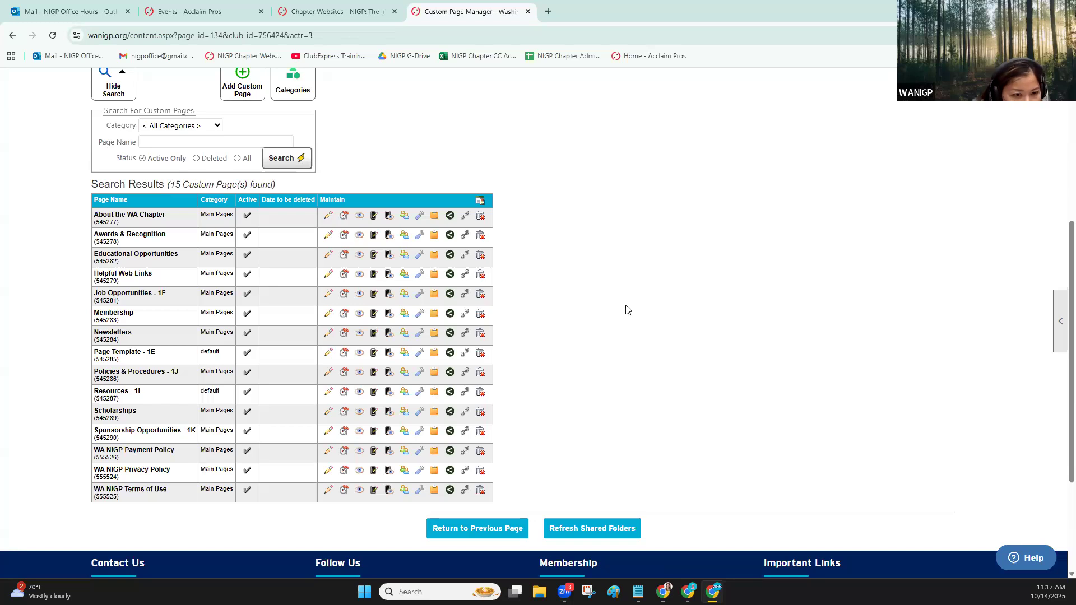
Enlarge the page view to 110% and list the custom pages of all statuses
key("ctrl+plus")
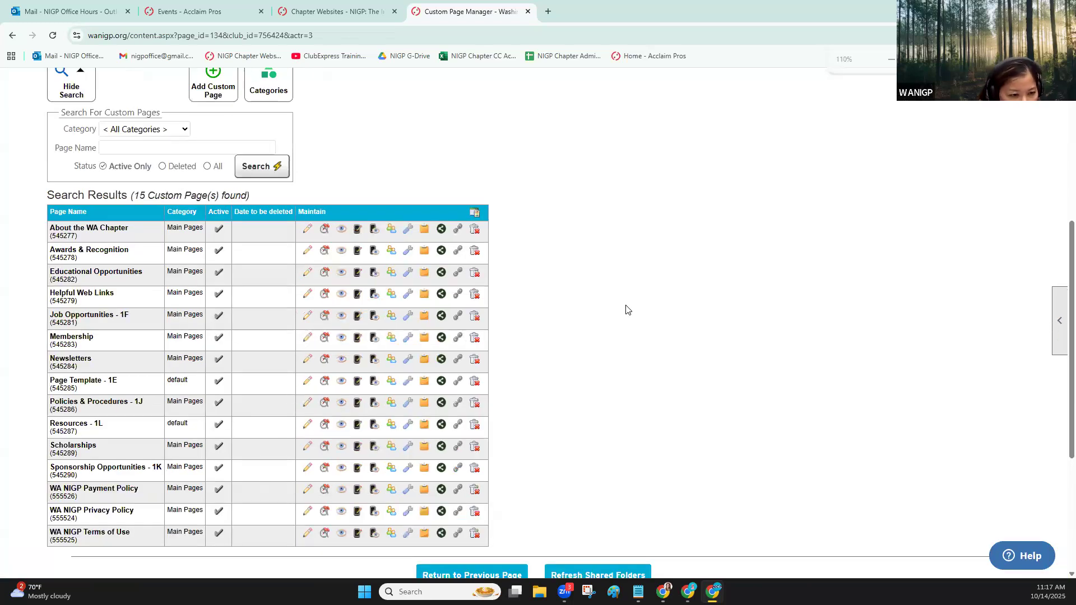
left_click(209, 166)
left_click(259, 166)
scroll(702, 243, "down", 8)
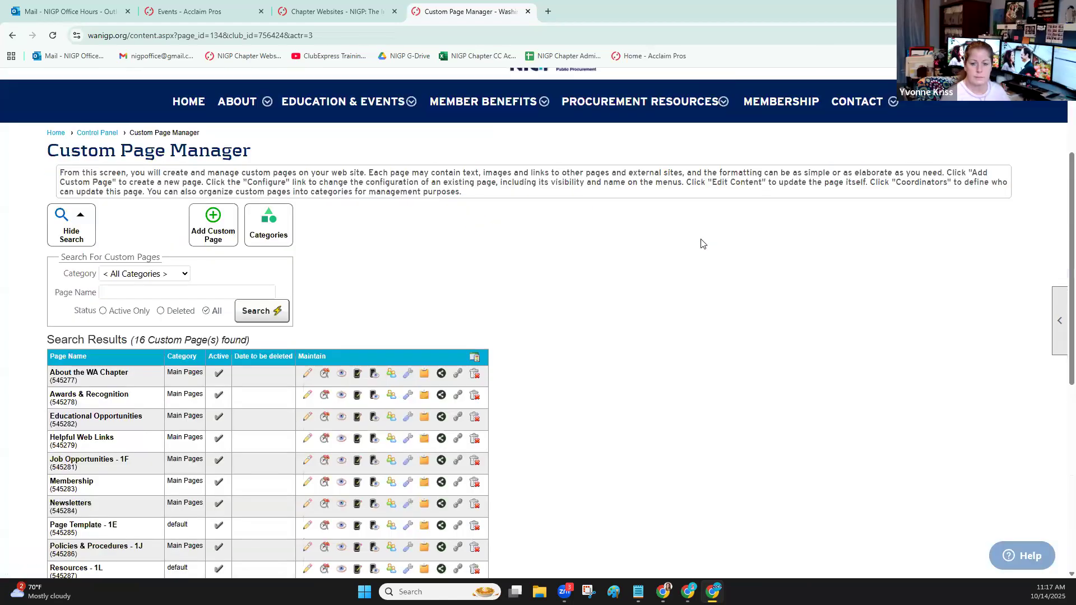
scroll(697, 248, "up", 1)
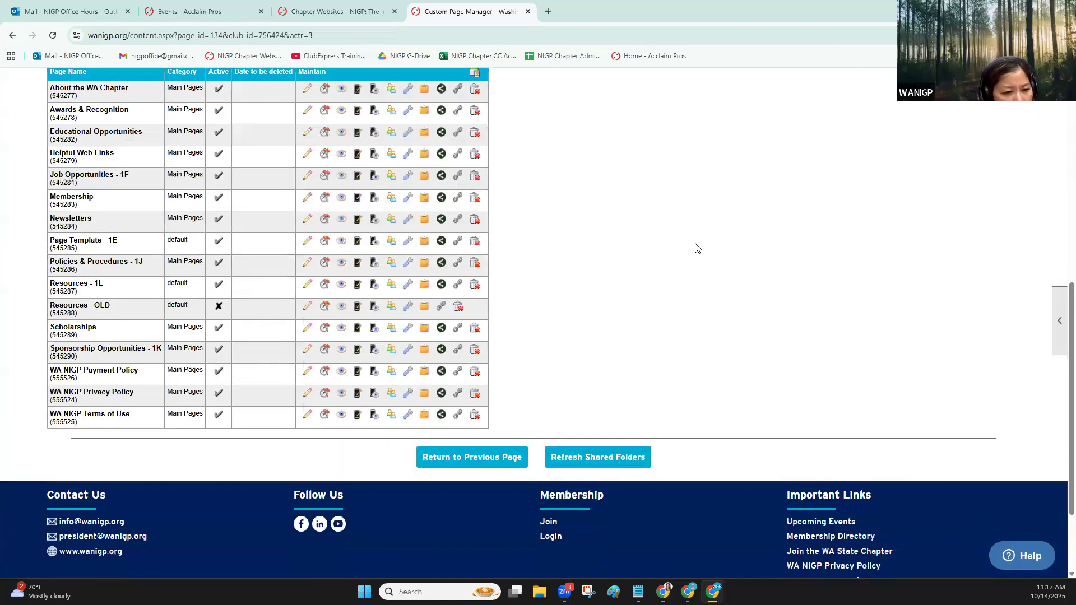
scroll(697, 248, "up", 1)
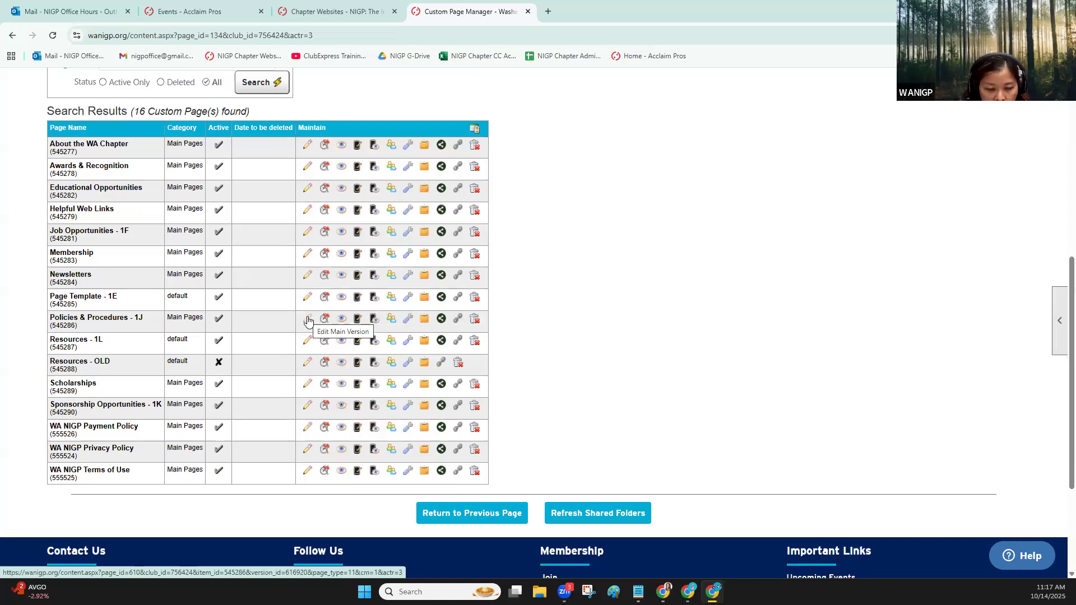
View the Policies & Procedures - 1J custom page and look through its placeholder content
left_click(341, 319)
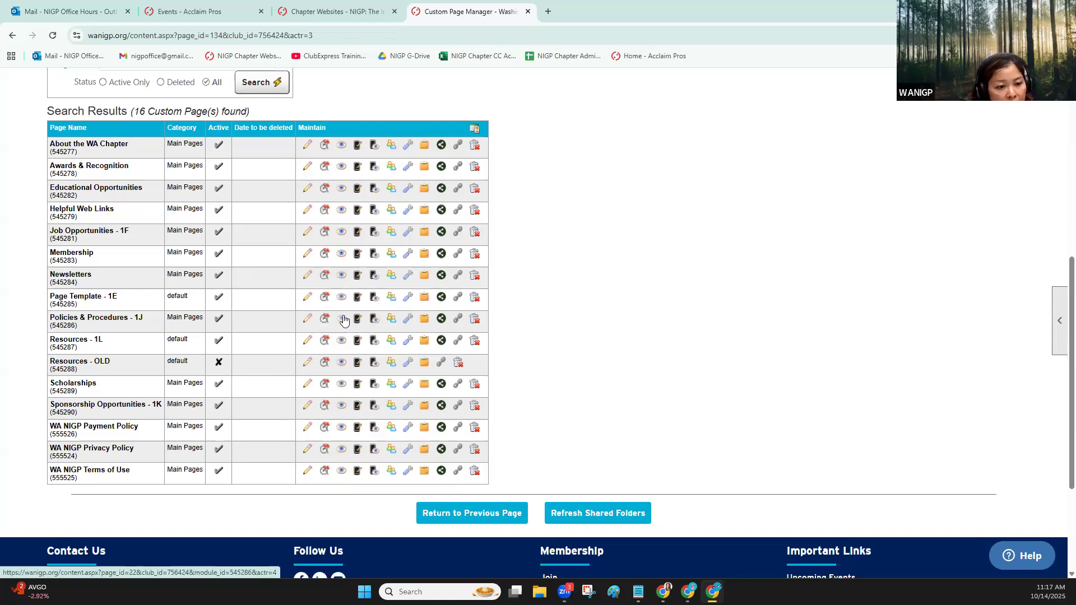
scroll(577, 319, "down", 5)
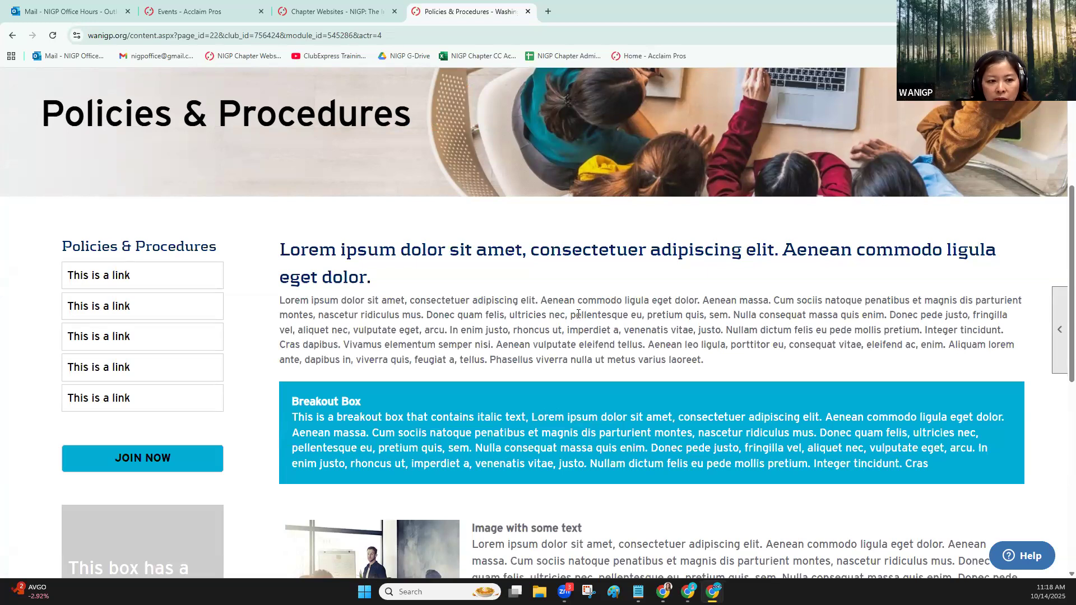
scroll(577, 314, "down", 2)
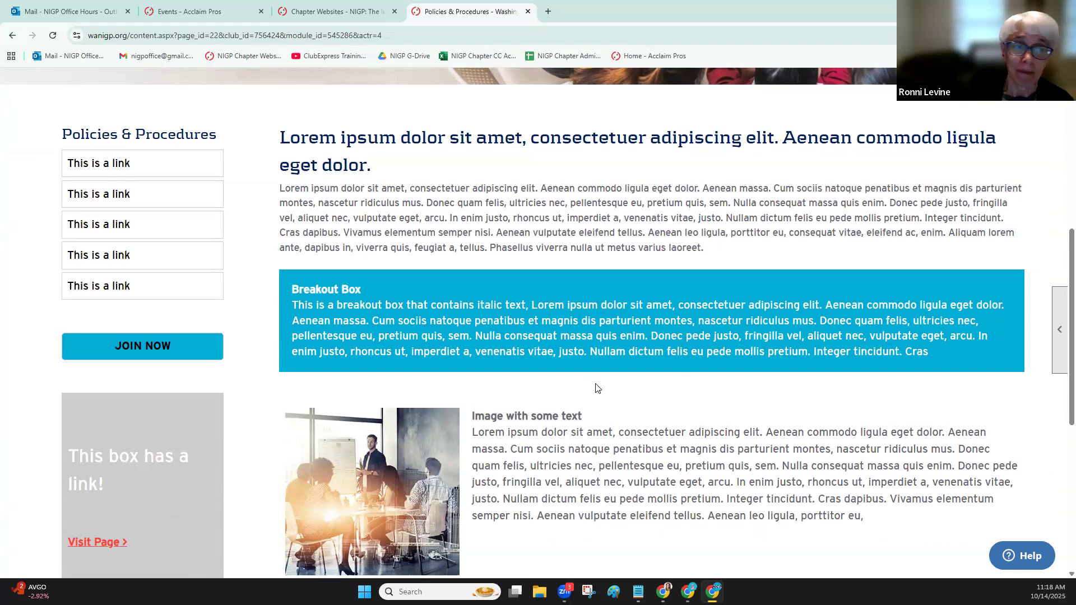
Open the active version of the Policies & Procedures page in the page editor and examine its rows and content blocks
left_click(1059, 359)
mouse_move(1011, 360)
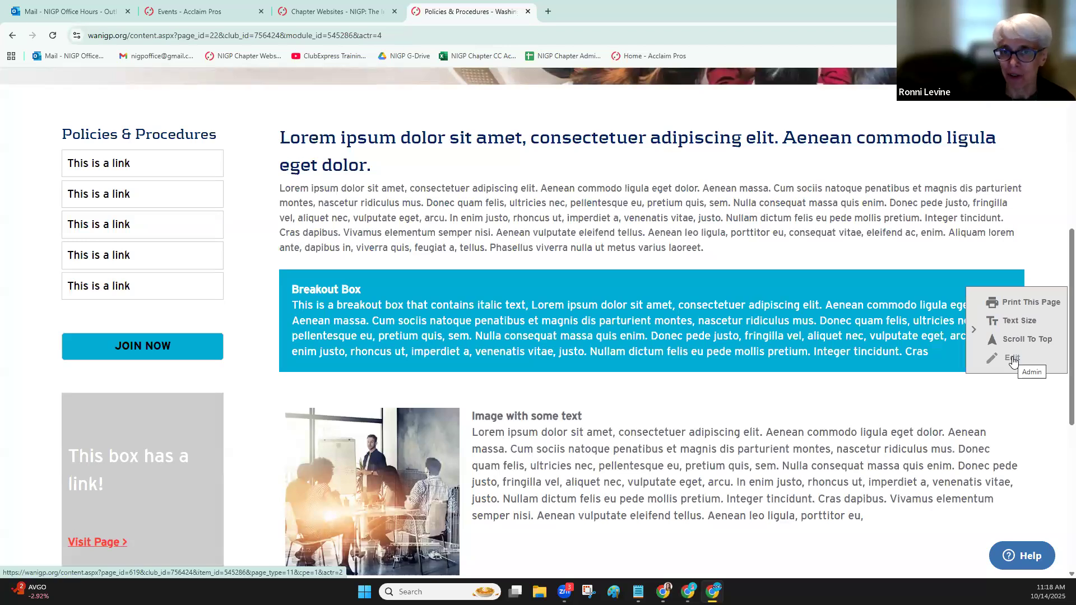
left_click(1012, 358)
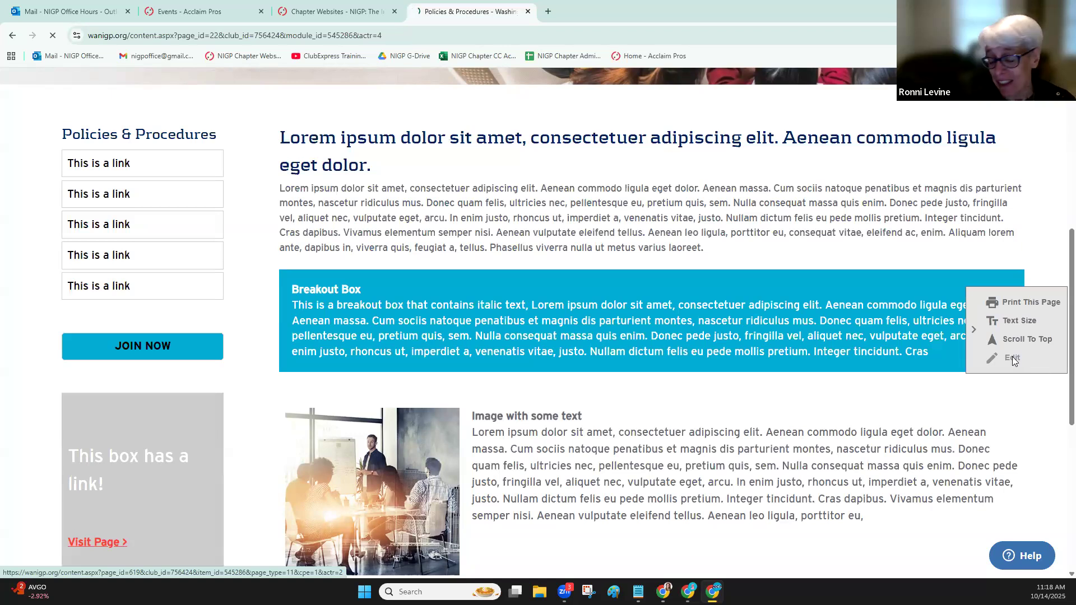
scroll(450, 354, "down", 3)
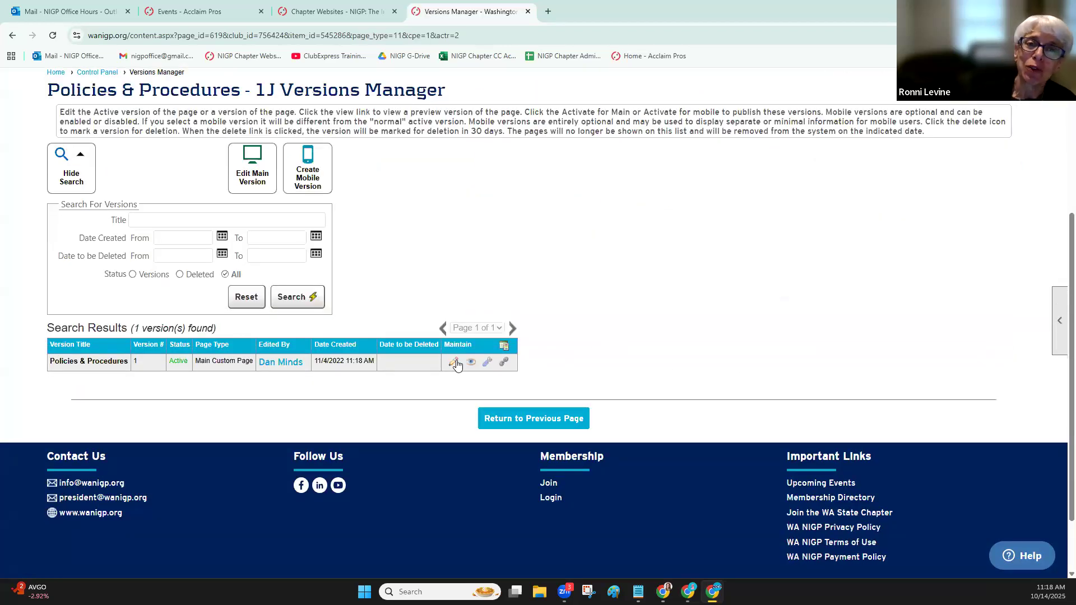
left_click(455, 363)
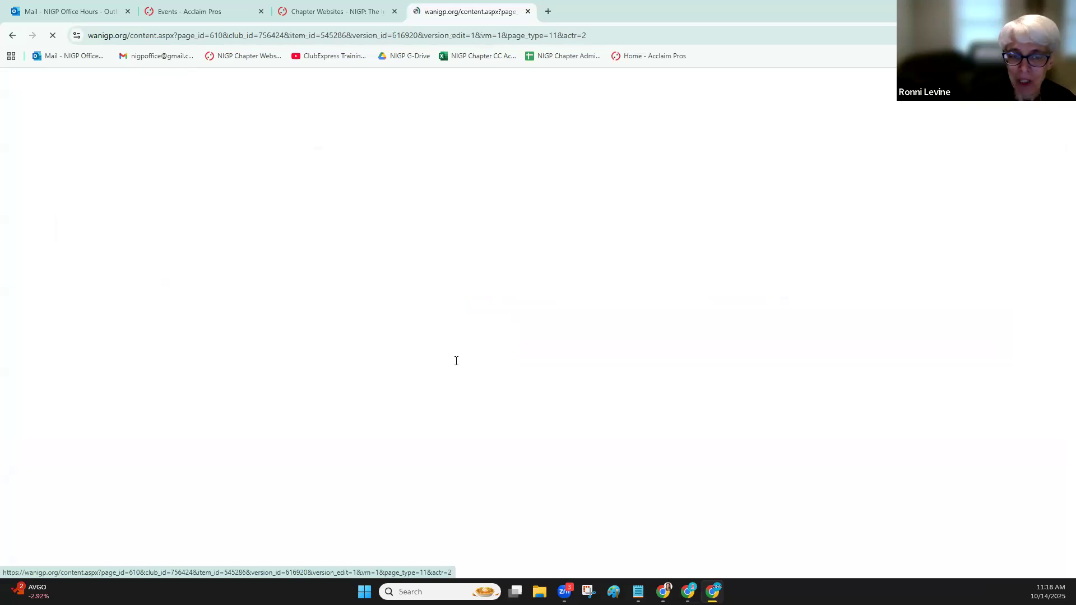
scroll(683, 300, "down", 4)
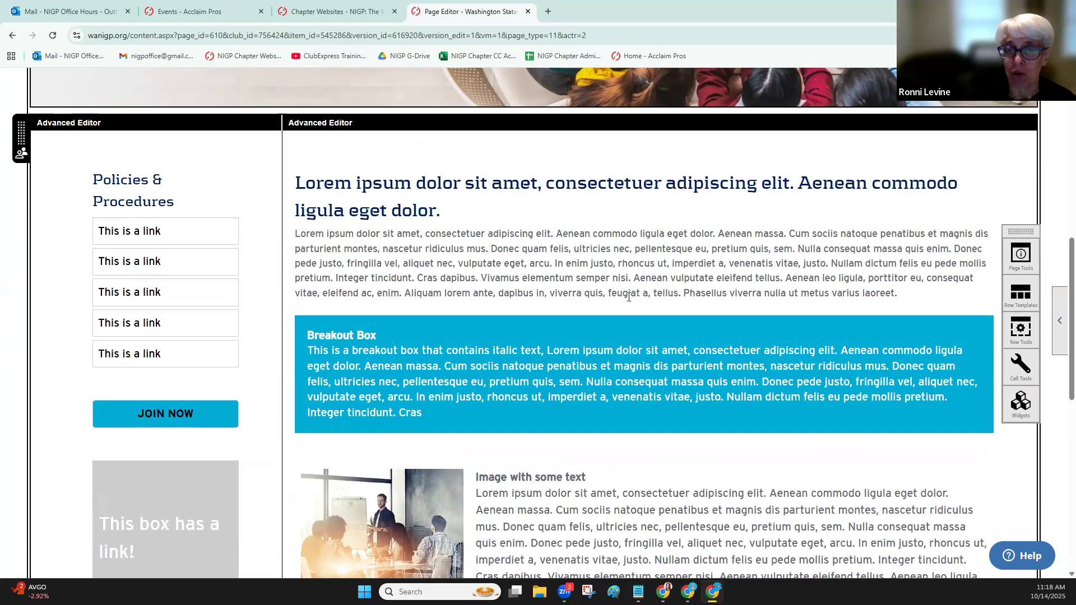
scroll(628, 297, "down", 3)
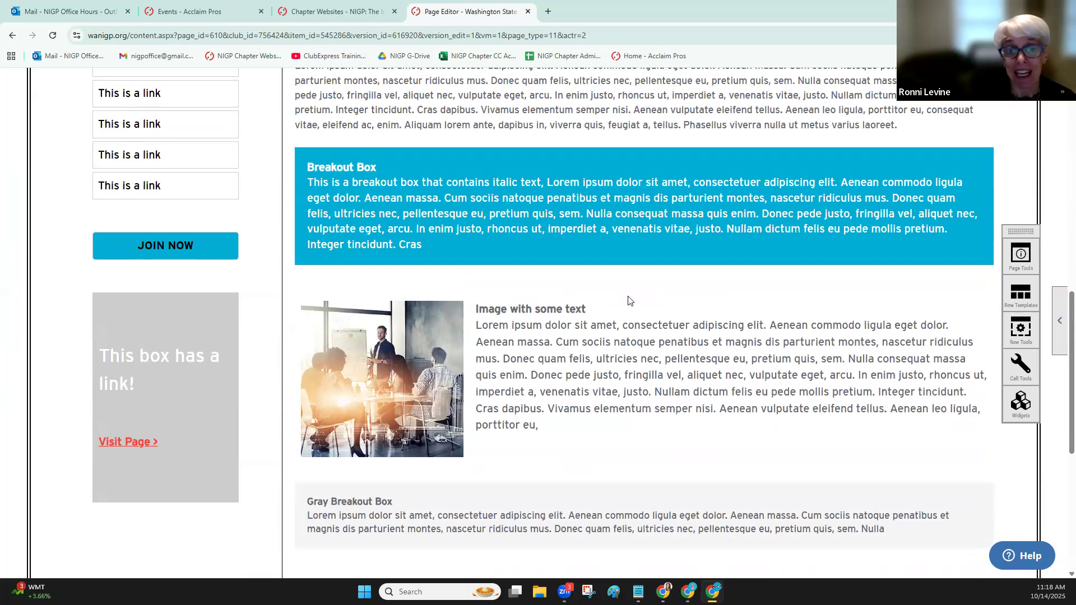
scroll(628, 300, "up", 2)
scroll(628, 297, "up", 4)
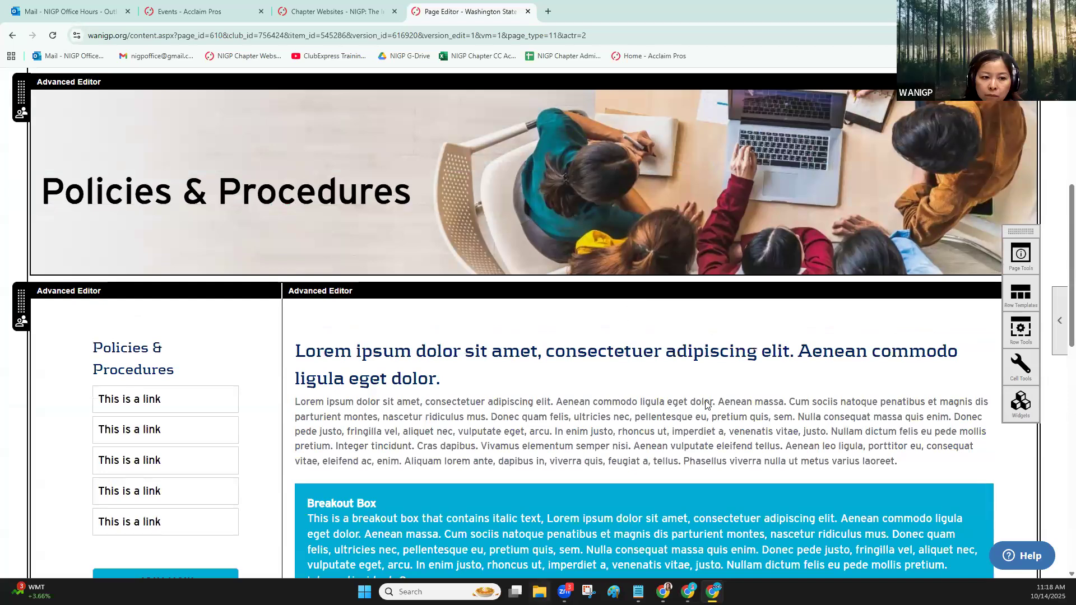
scroll(755, 354, "up", 2)
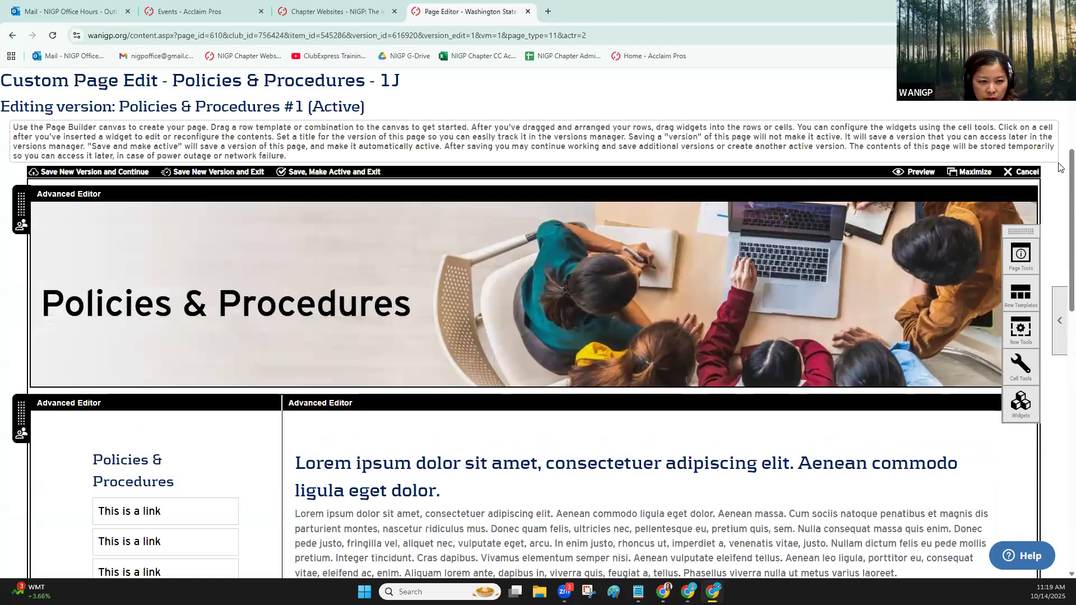
Exit the page editor without saving and go to the chapter website's home page
left_click(1020, 175)
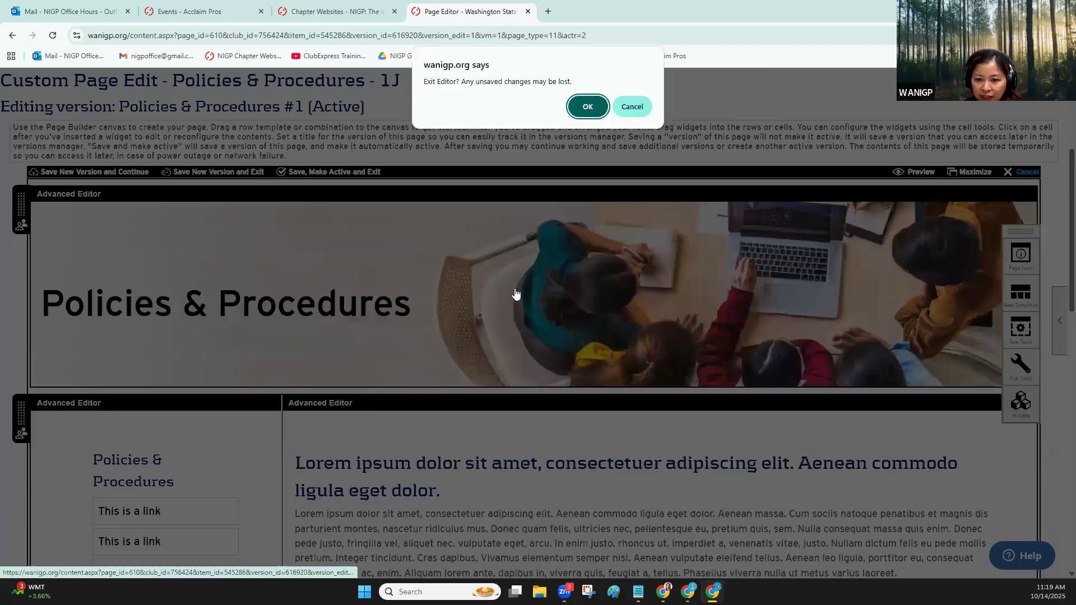
left_click(587, 107)
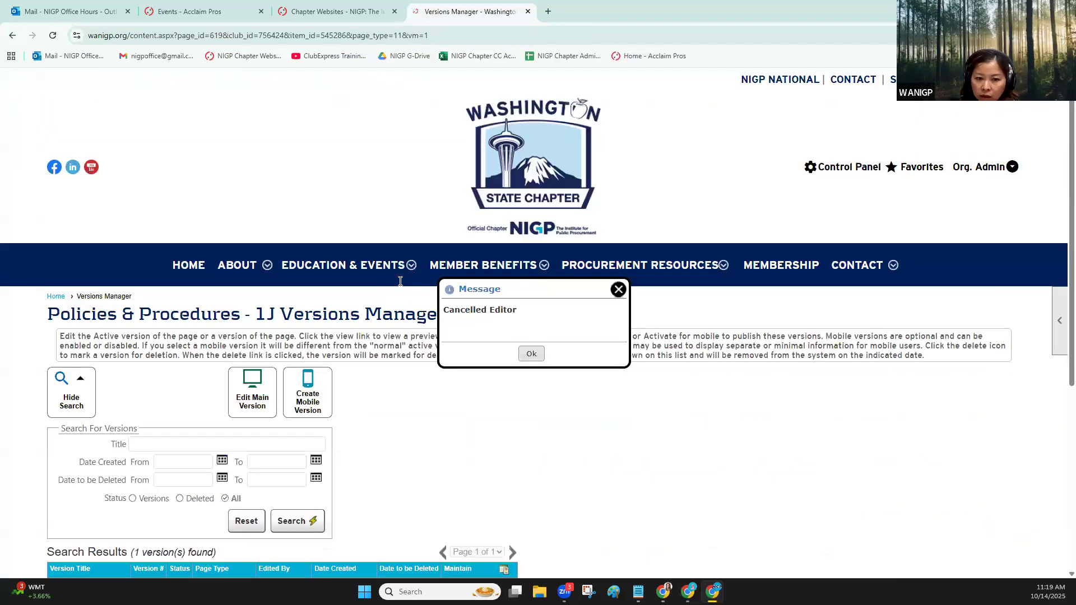
scroll(252, 162, "down", 3)
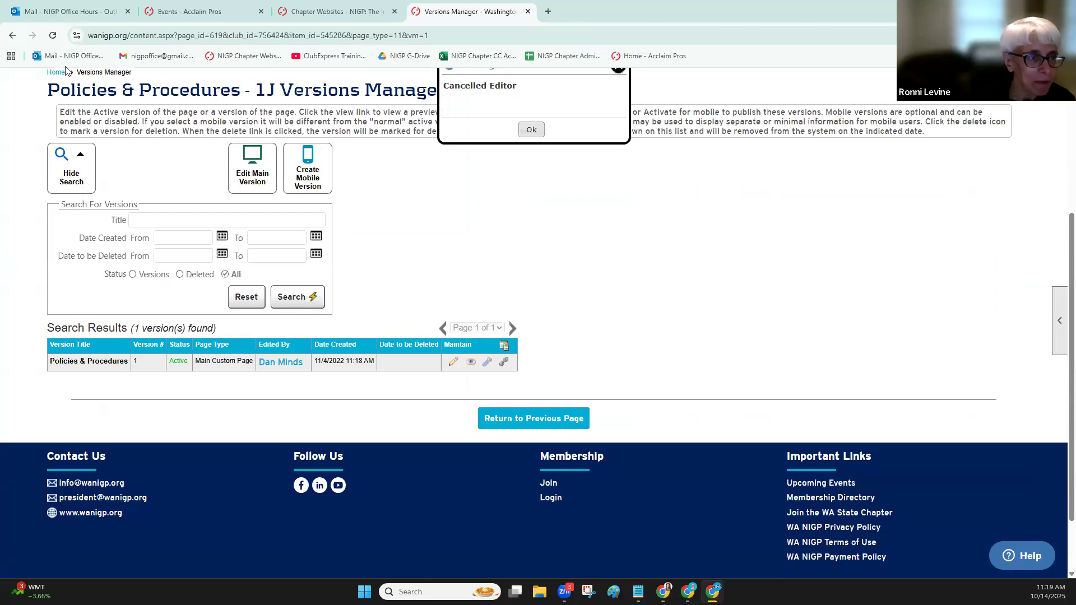
scroll(266, 264, "up", 3)
left_click(188, 265)
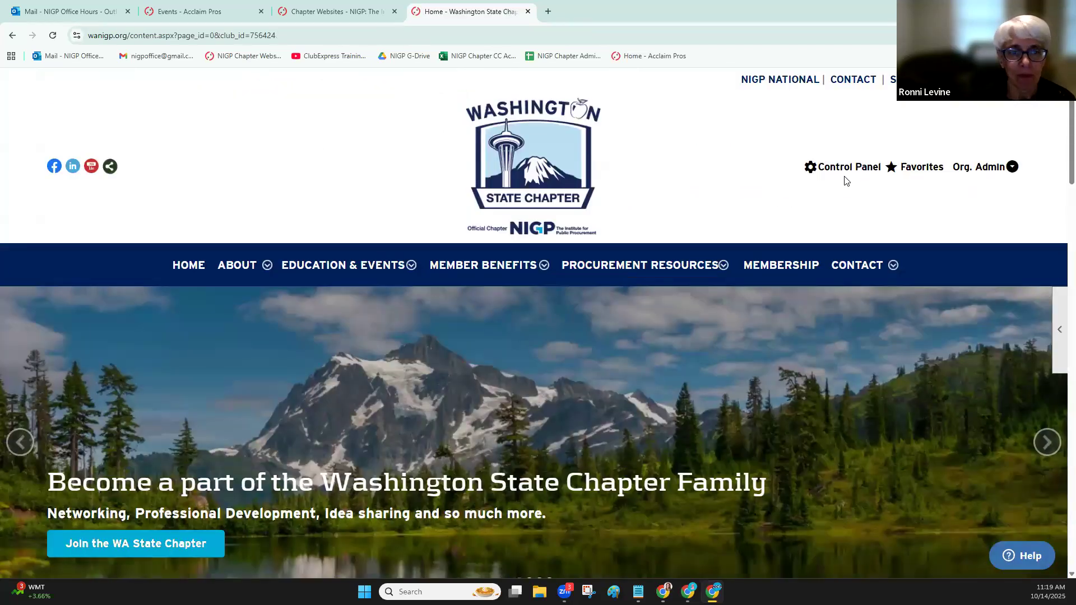
Reopen the custom page manager, view the Page Template - 1E page, and return to the page list
left_click(846, 170)
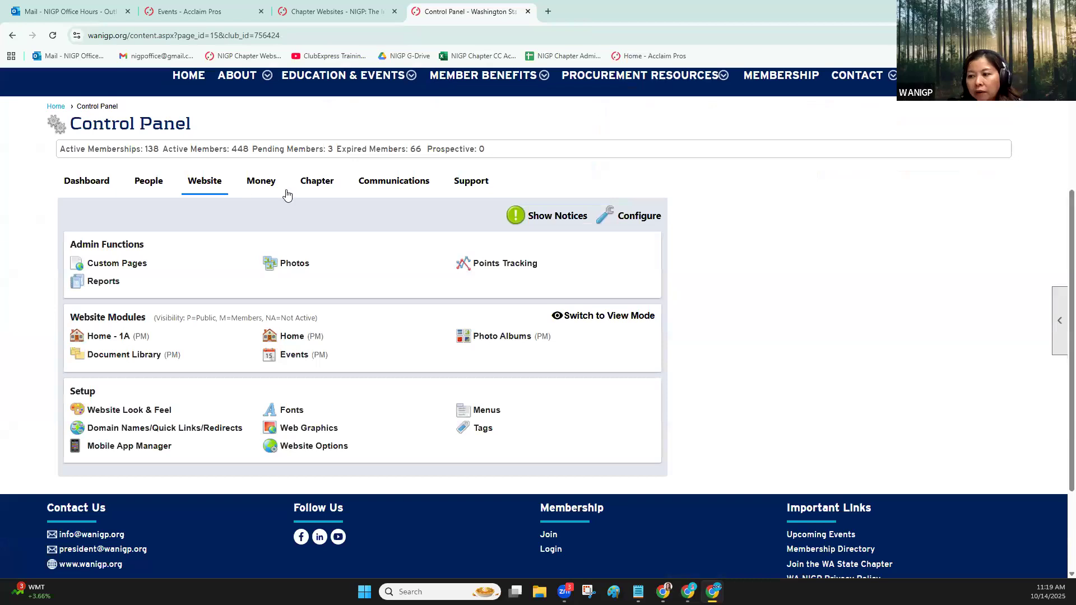
left_click(129, 266)
scroll(223, 336, "down", 4)
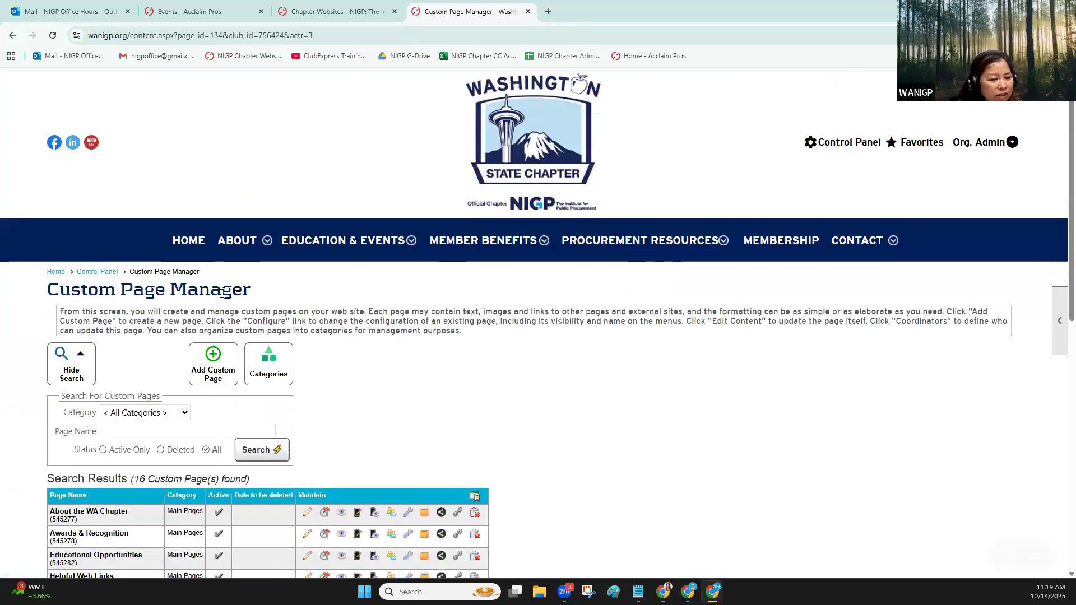
scroll(223, 347, "down", 1)
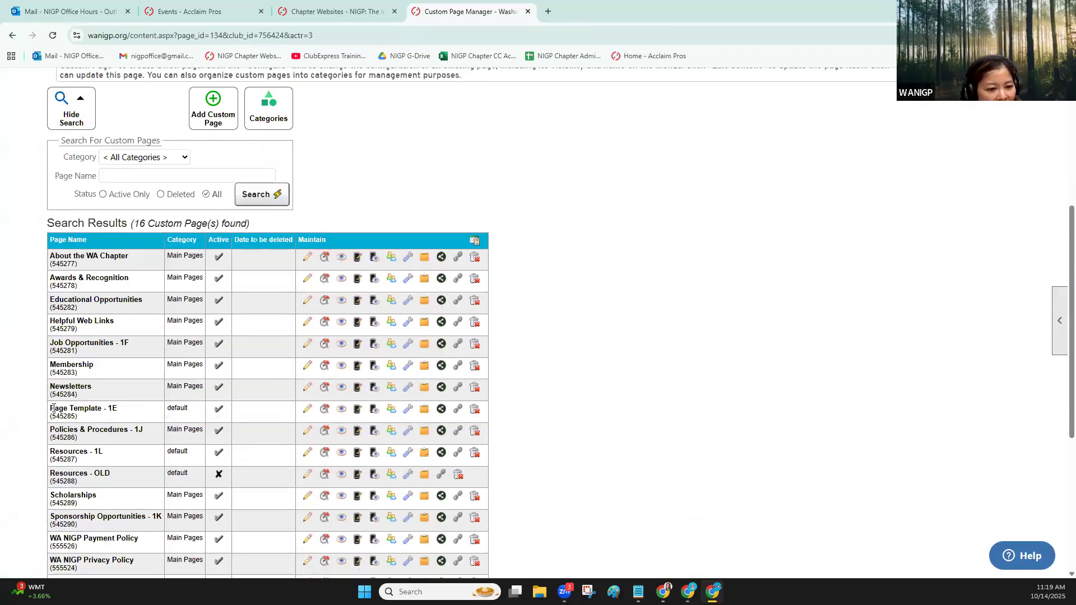
left_click(341, 409)
scroll(341, 413, "down", 4)
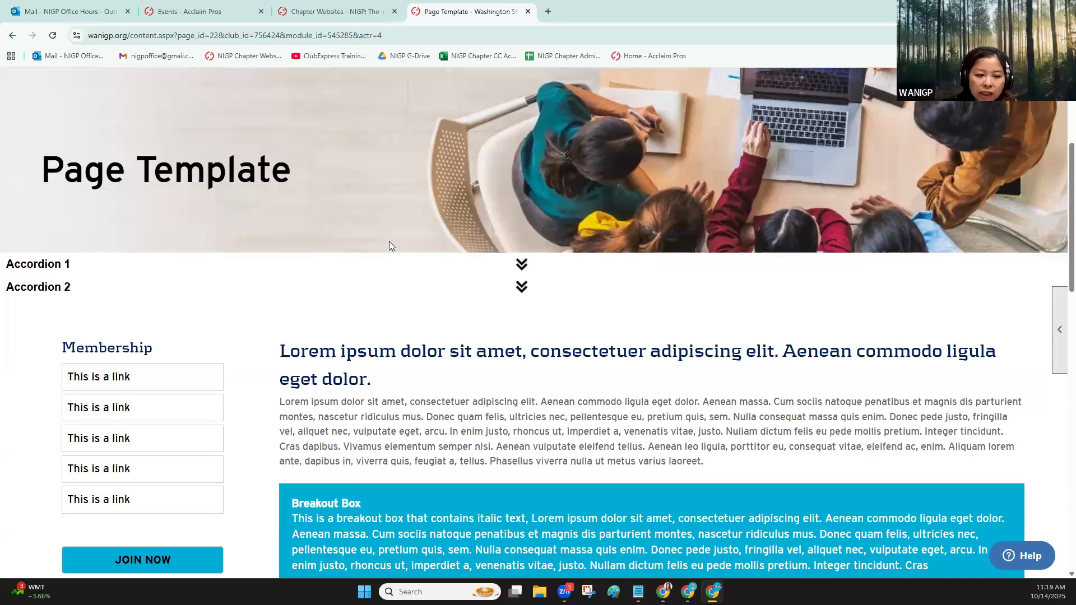
left_click(11, 36)
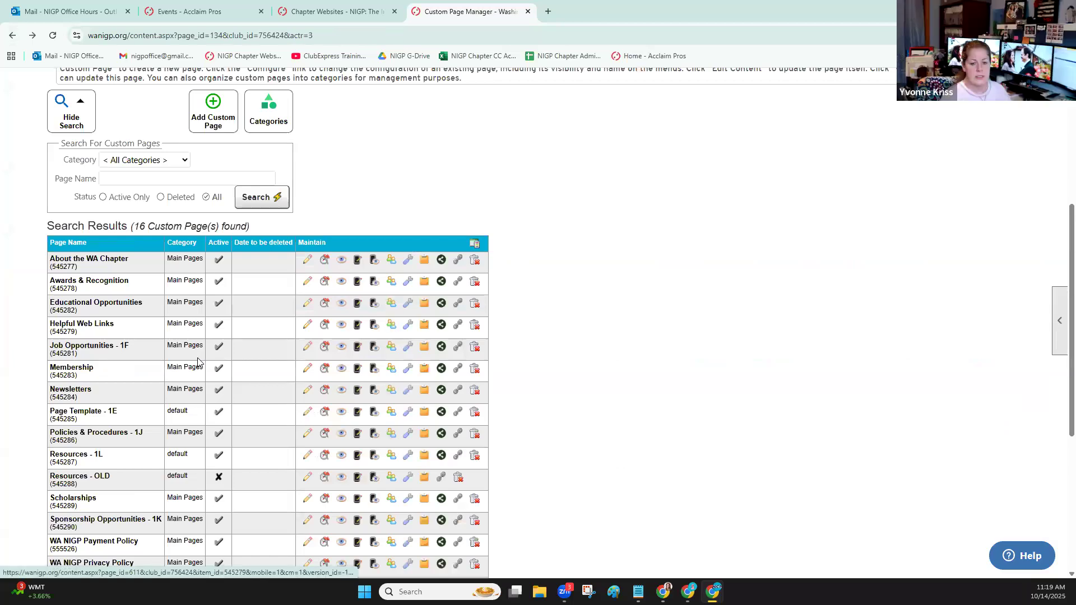
View the Scholarships custom page and examine its qualifications, scholarship criteria and application process columns
scroll(227, 364, "down", 2)
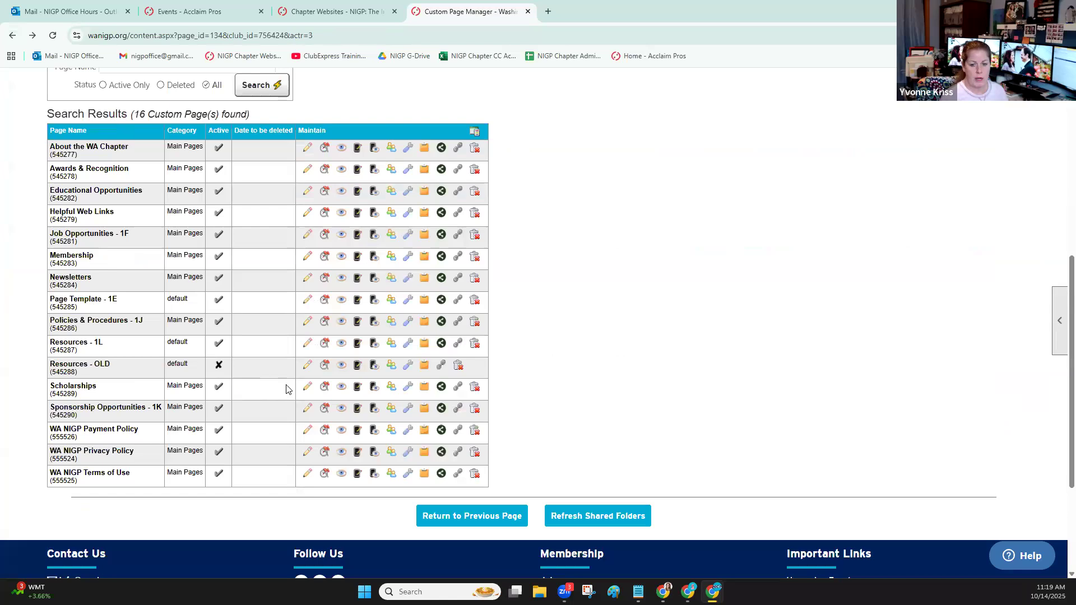
left_click(344, 389)
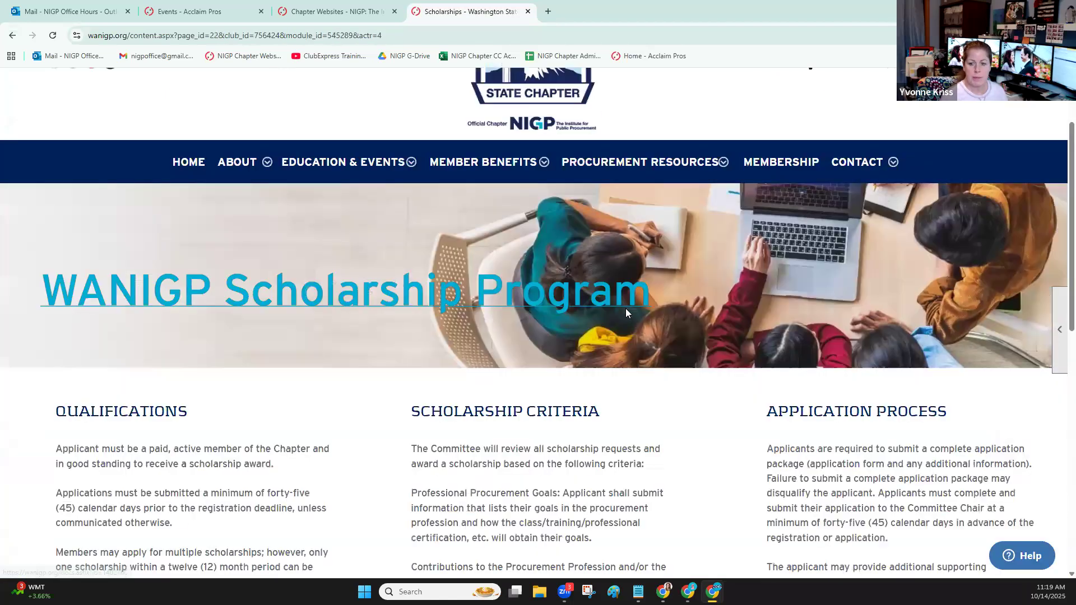
scroll(625, 308, "down", 2)
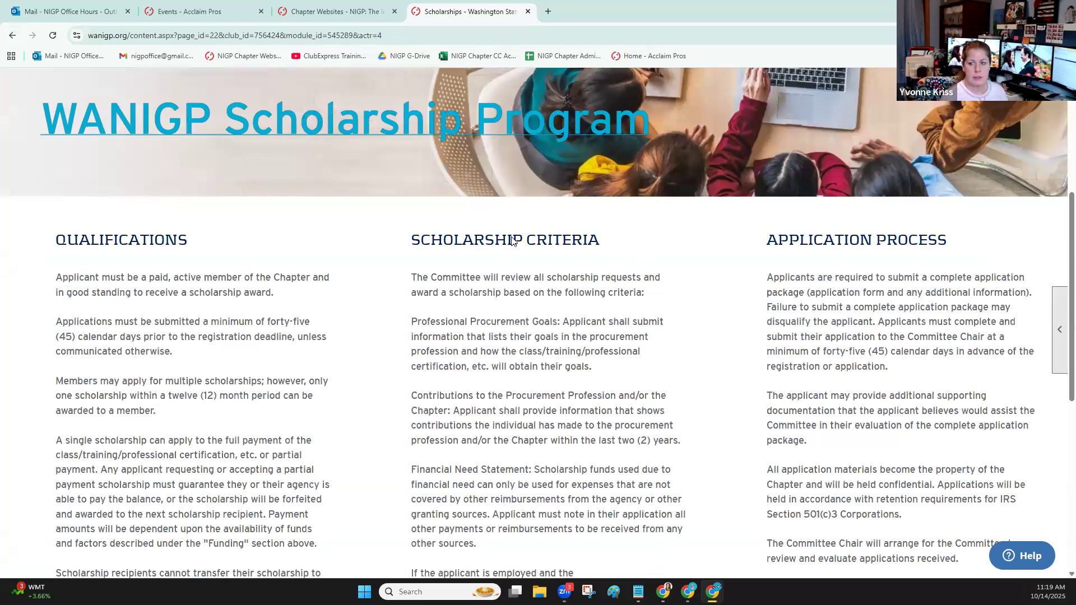
scroll(368, 402, "down", 1)
scroll(368, 402, "down", 3)
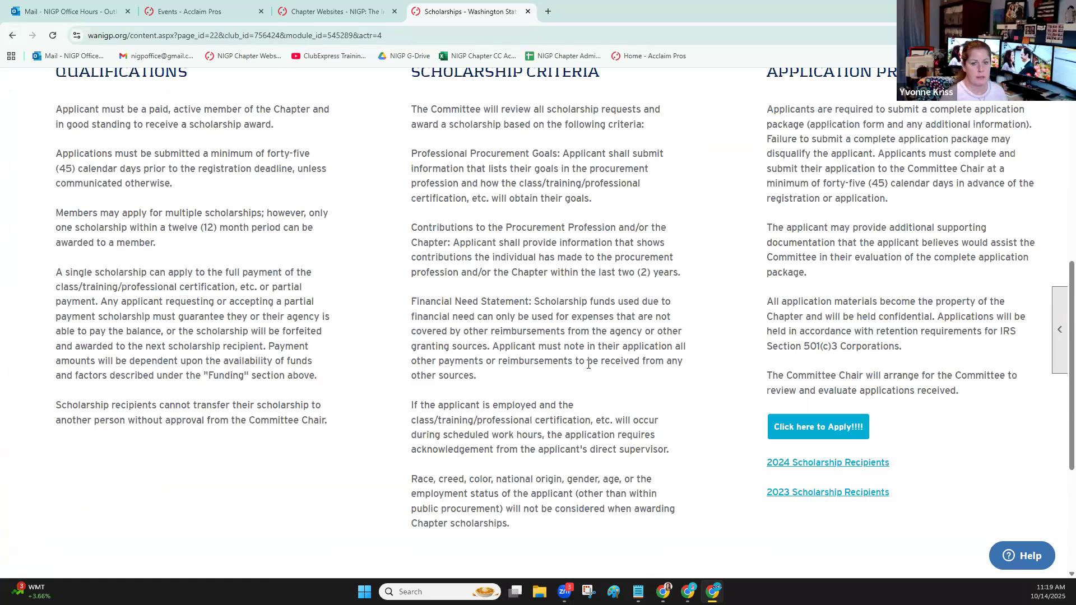
scroll(588, 364, "up", 5)
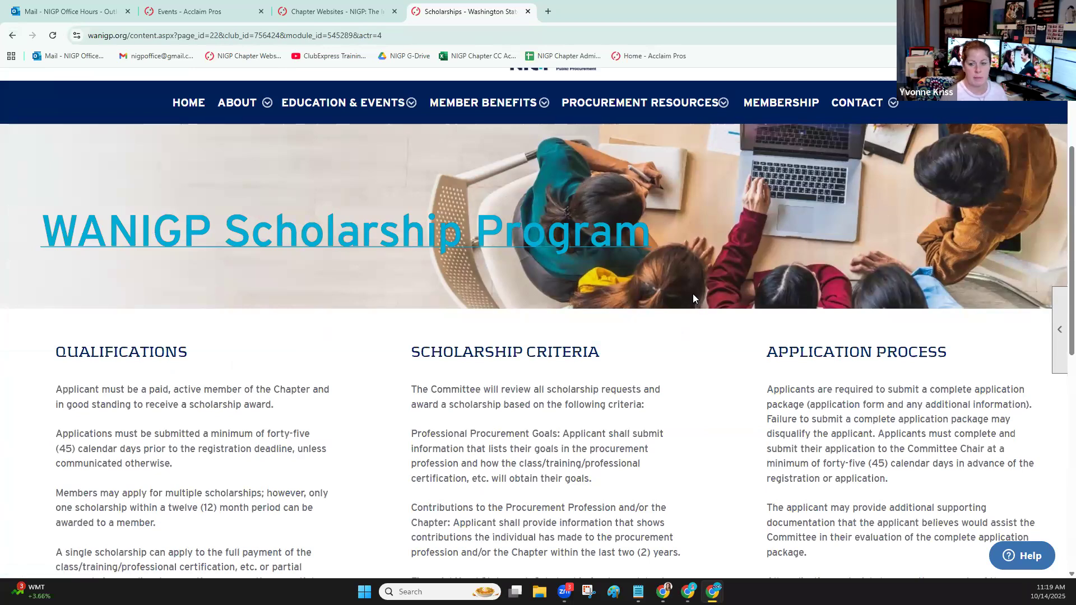
Review the rest of the Scholarships page down to its application and recipient links, and return to the custom page list
scroll(693, 297, "down", 6)
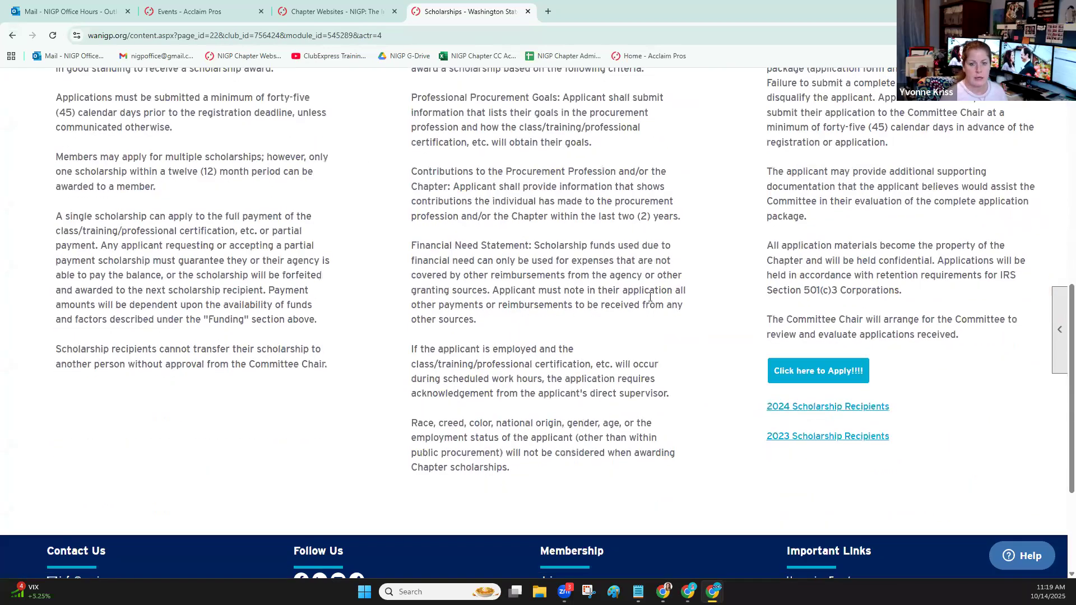
scroll(650, 297, "up", 6)
key("alt+Left")
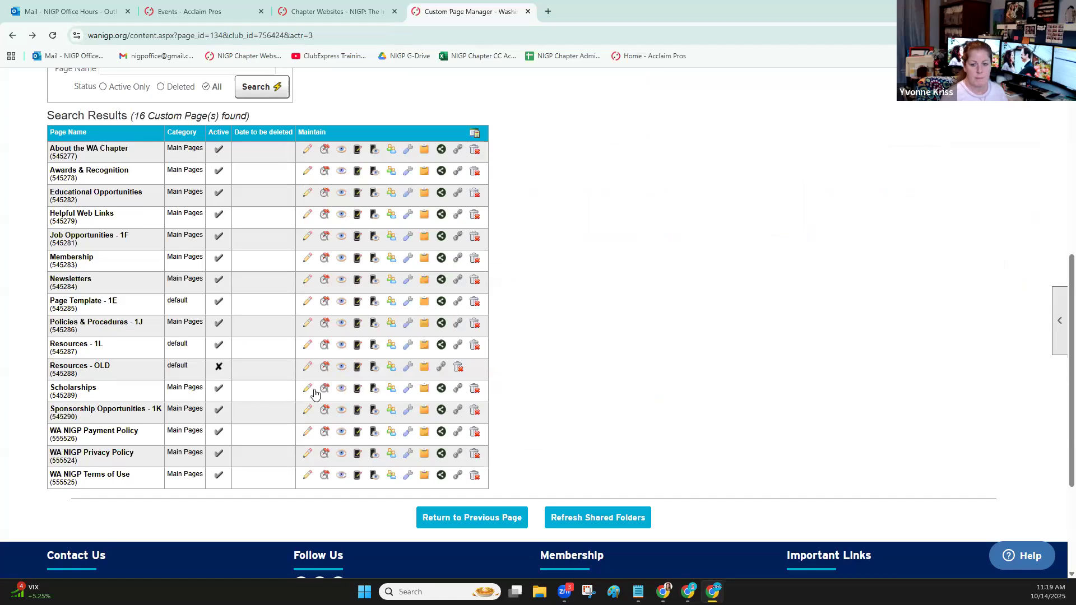
Start a copy of the Scholarships custom page with the page name and menu text Elections
left_click(425, 389)
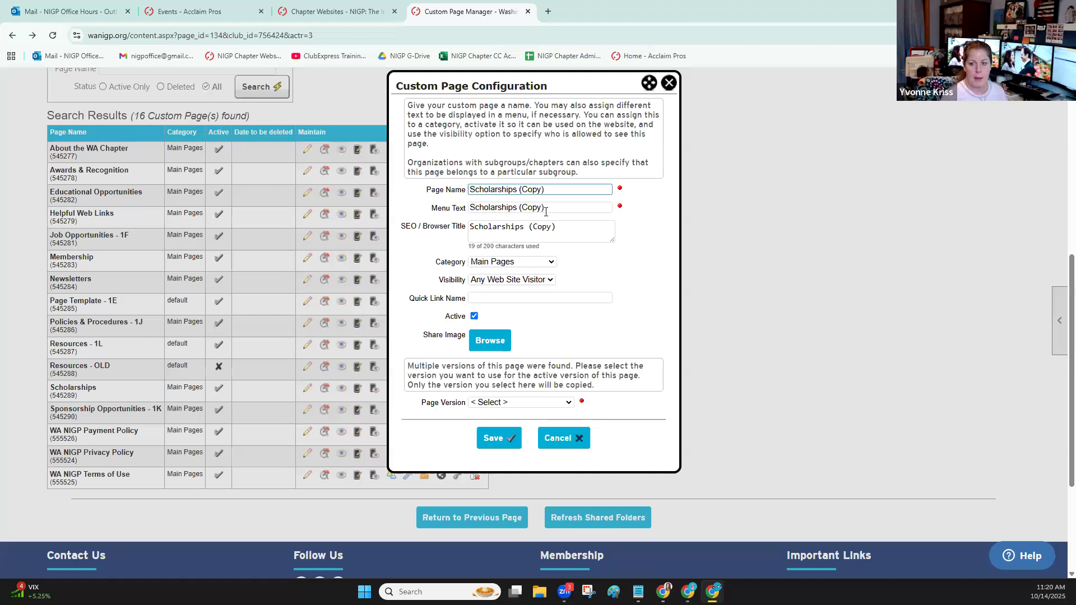
key("ctrl+a")
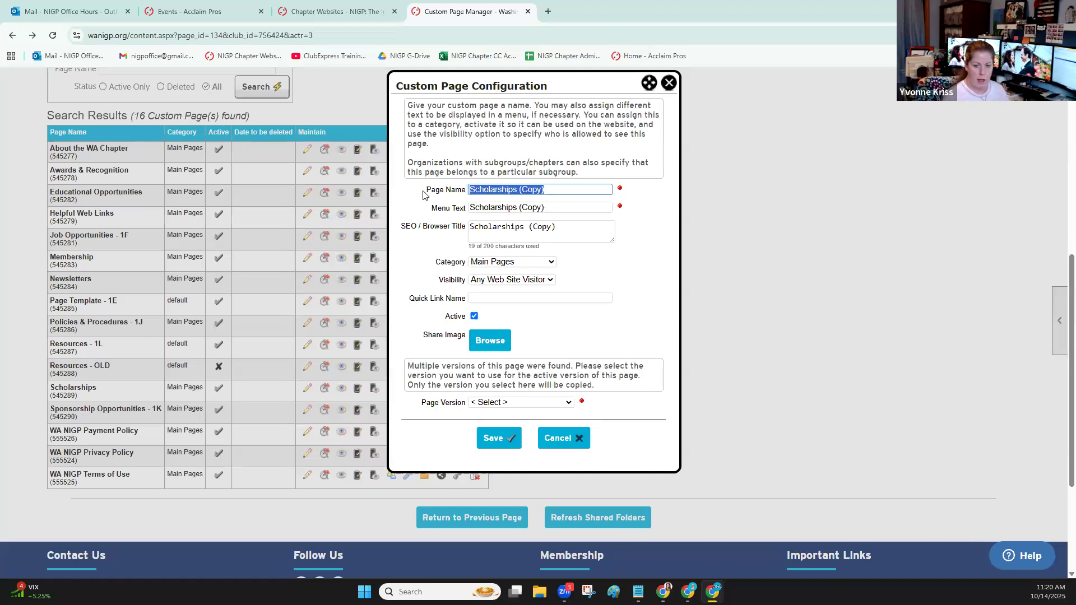
type("Elections")
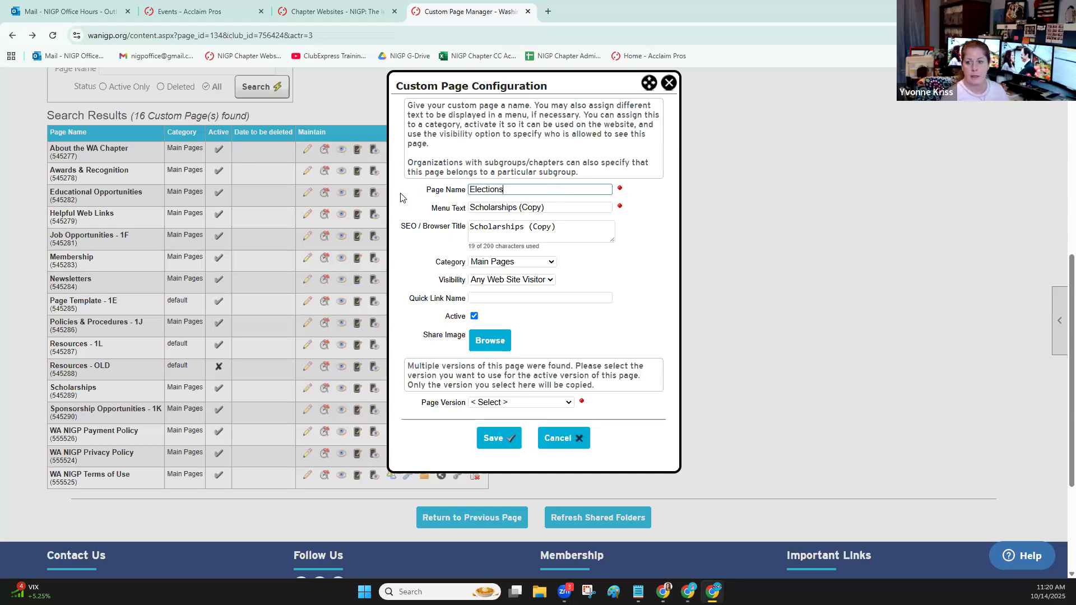
key("Tab")
type("Elections")
Set both the copied page's SEO / browser title and its quick link name to Elections
key("Tab")
type("Elec")
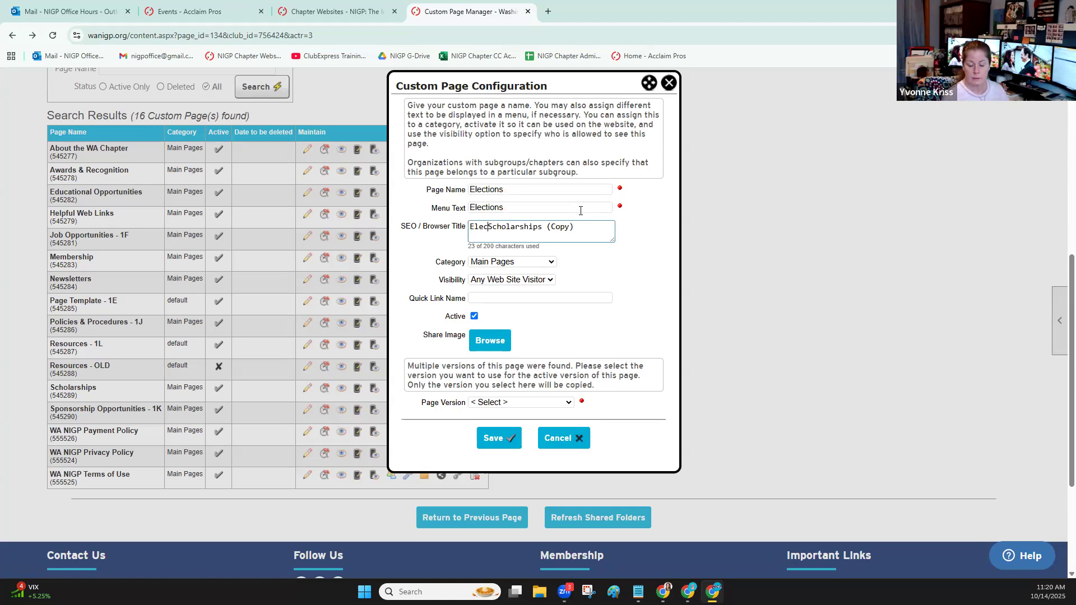
key("Delete")
key("Delete")
key("Delete")
key("Delete")
key("Delete")
key("Delete")
key("Delete")
key("Delete")
key("Delete")
key("Delete")
key("Delete")
key("Delete")
key("Delete")
key("Delete")
key("Delete")
key("Delete")
key("Delete")
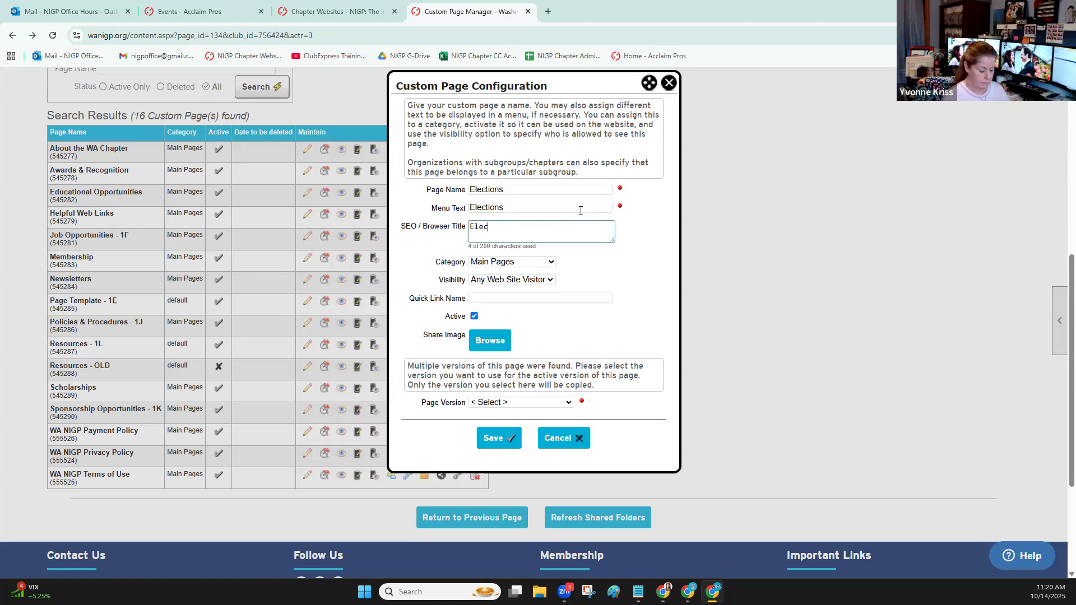
type("tions")
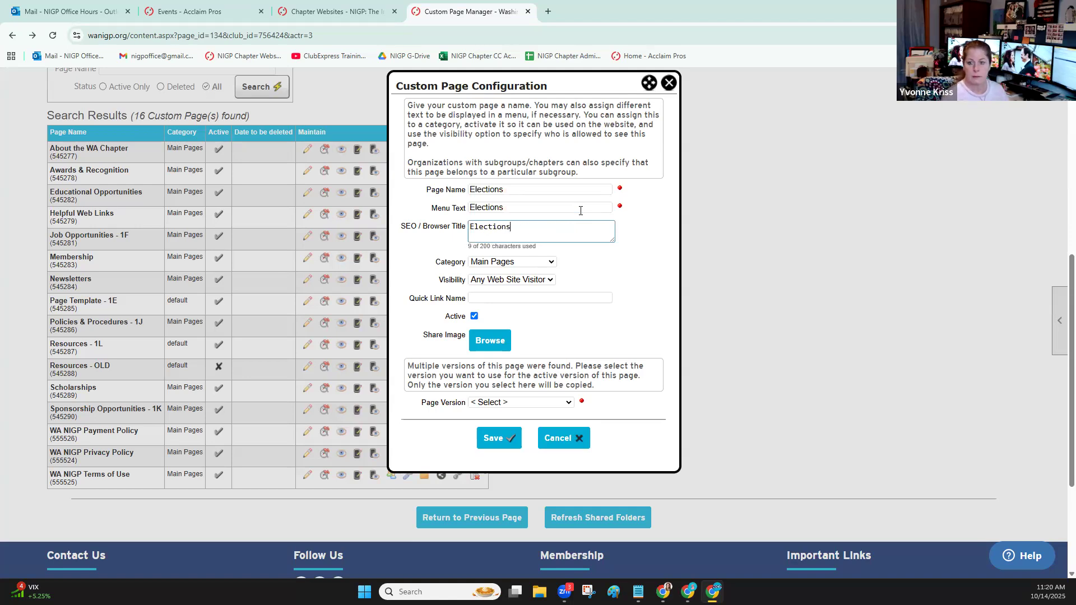
left_click(514, 296)
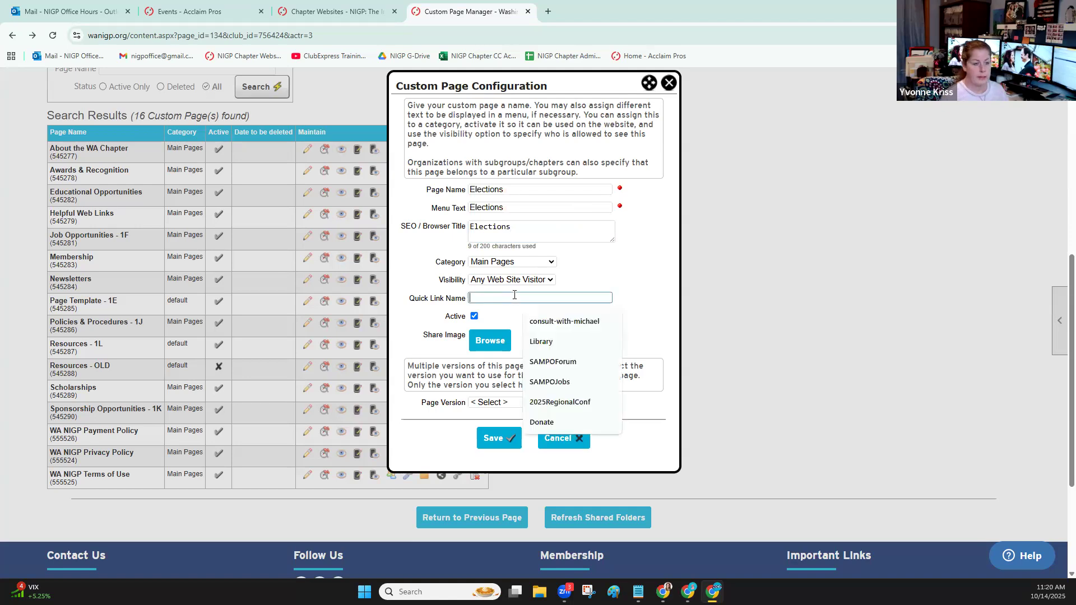
type("Election")
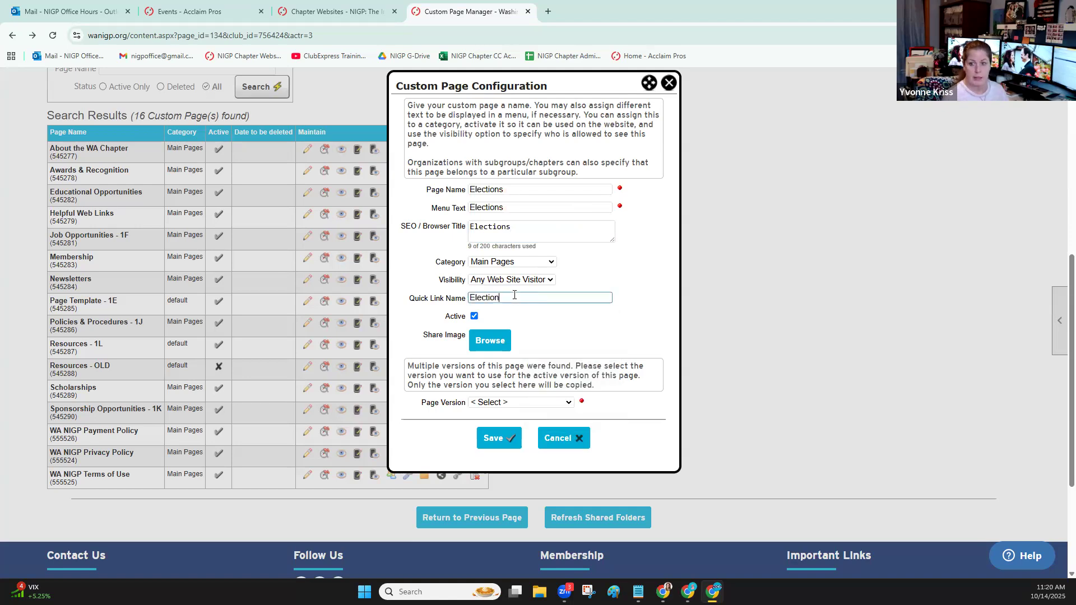
type("s")
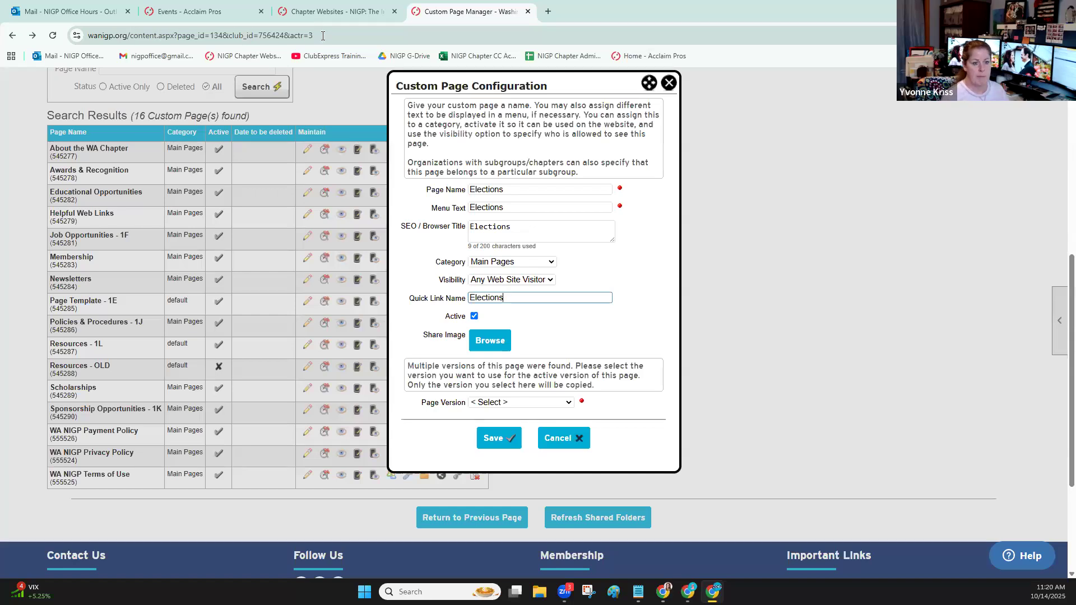
Choose Scholarships #32 (Active) as the page version to copy and save the new page configuration
left_click(531, 404)
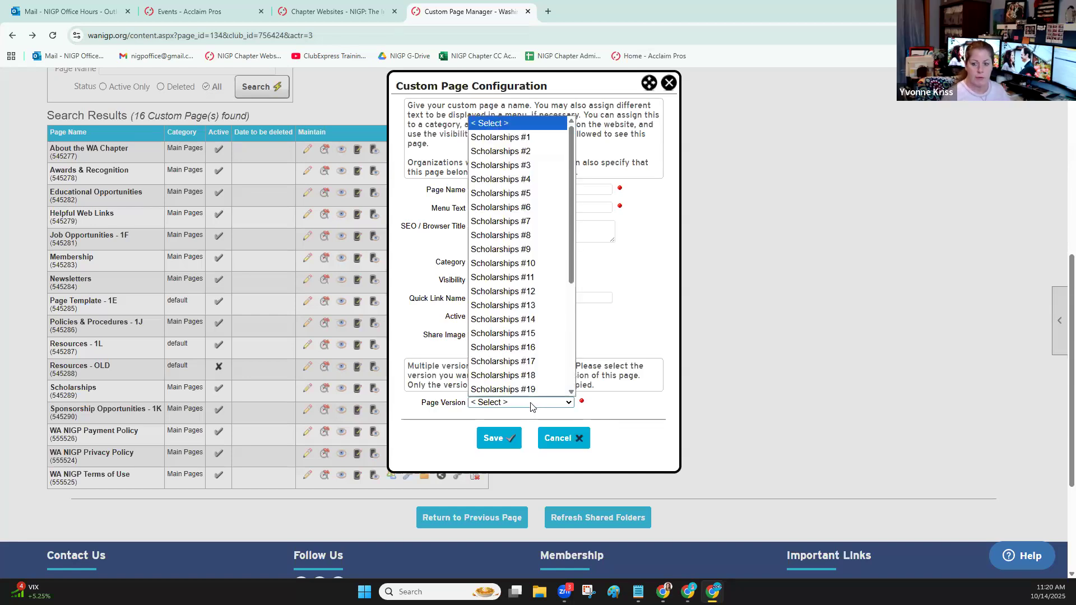
scroll(531, 301, "down", 4)
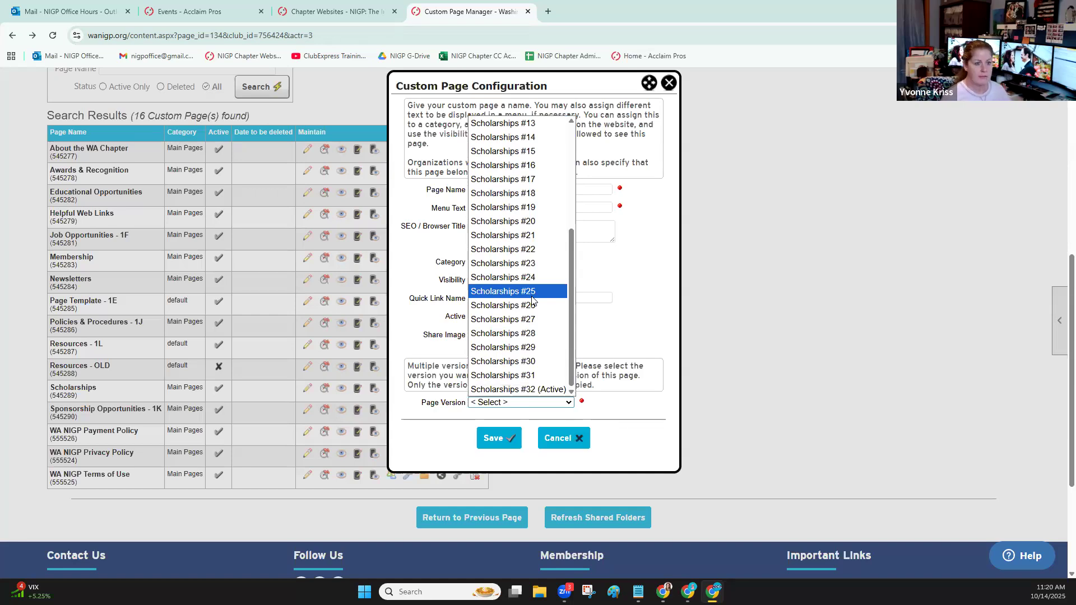
left_click(539, 388)
left_click(506, 439)
Open the new Elections page in the page editor to inspect its copied content, and exit without saving
scroll(61, 262, "down", 6)
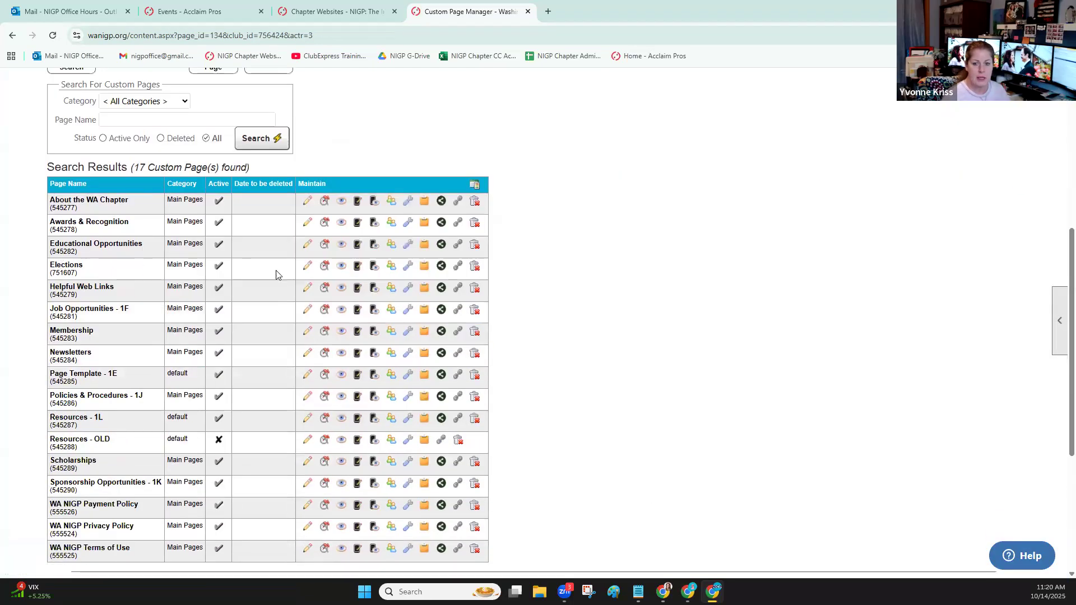
left_click(307, 268)
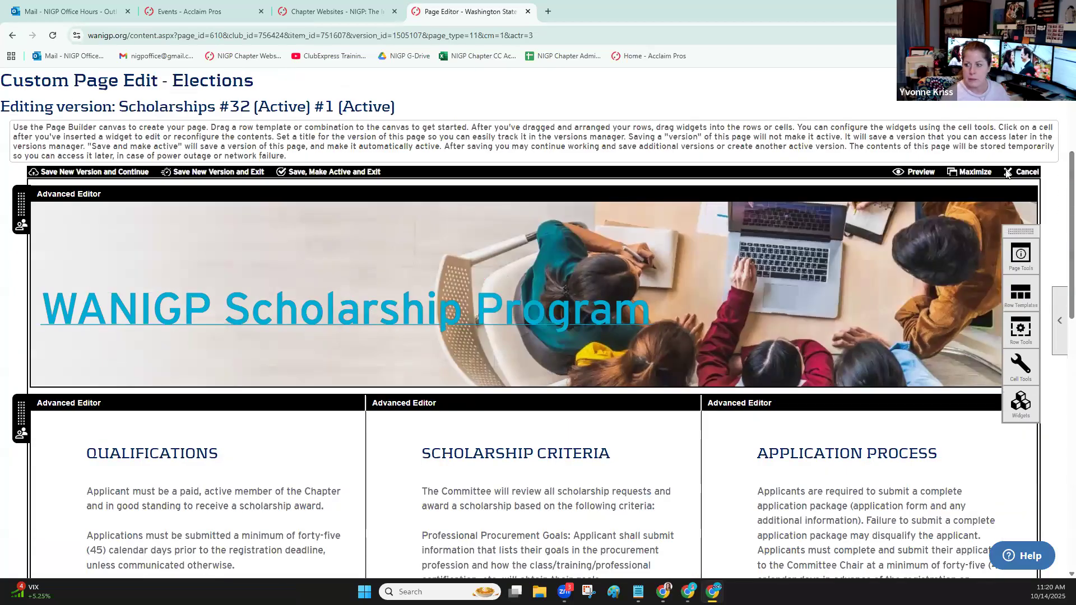
left_click(1008, 174)
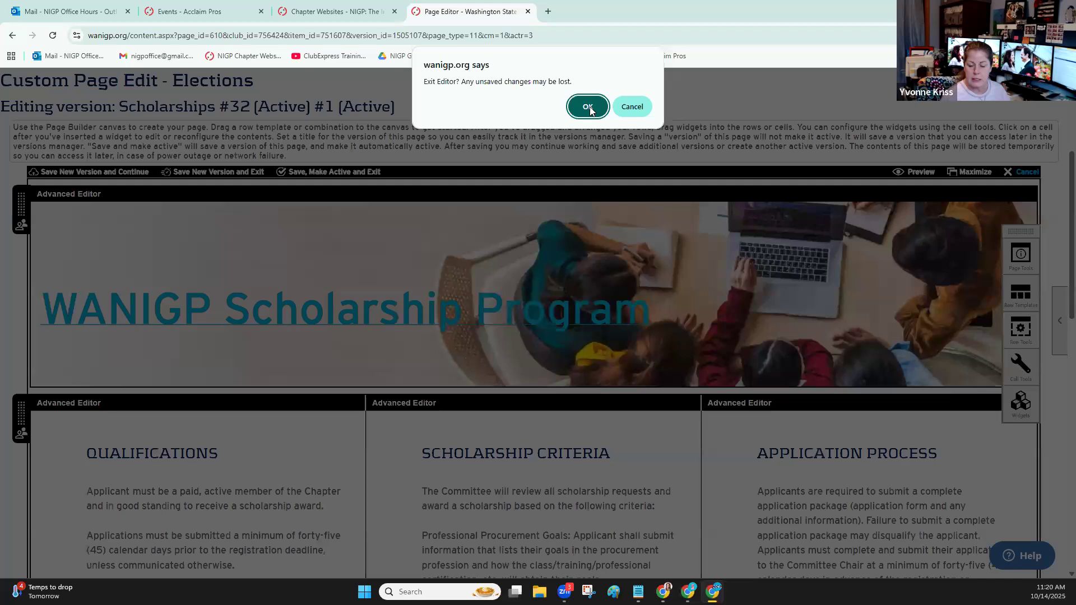
left_click(587, 107)
scroll(322, 275, "down", 2)
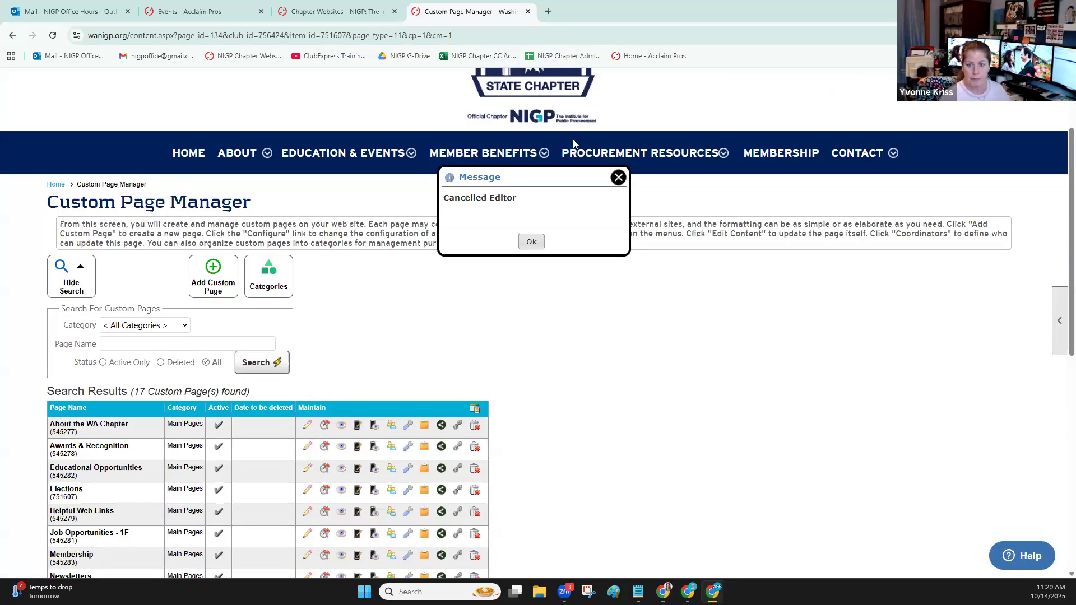
Load the Elections page through its quick link address wanigp.org/elections and view its content
left_click(188, 35)
left_click(188, 34)
left_click_drag(163, 36, 542, 36)
type("elections")
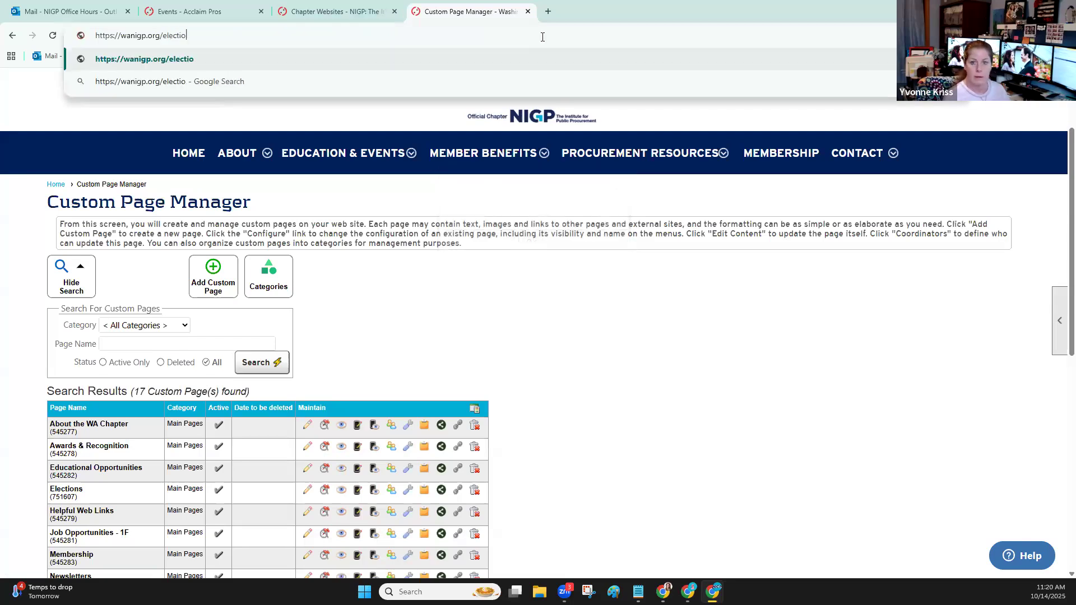
key("Return")
scroll(1057, 227, "down", 1)
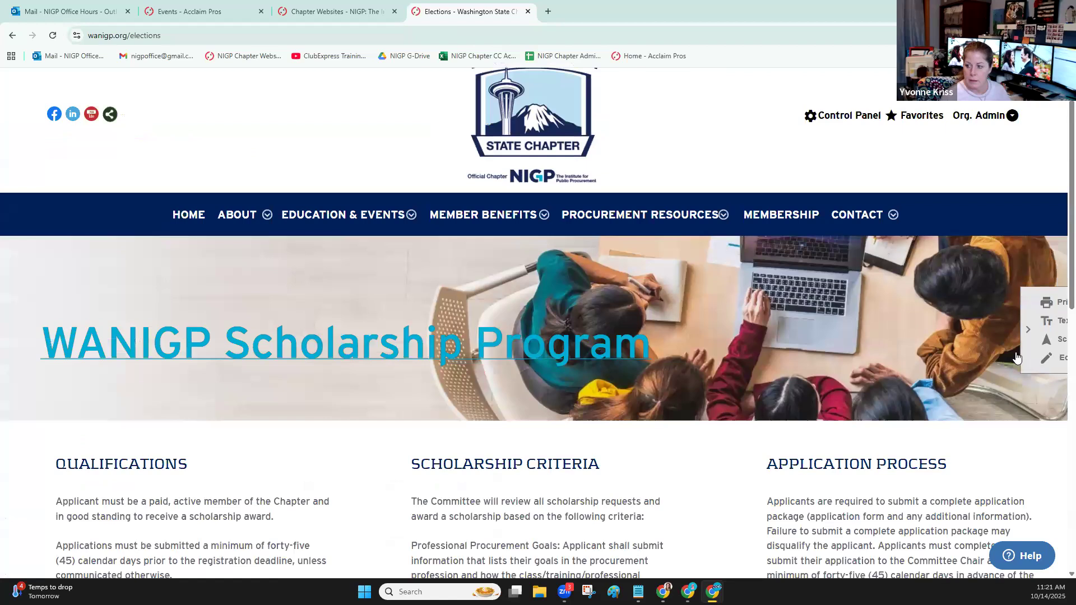
Check the version title in the Elections page's versions manager, and return to the page to review its content
left_click(630, 363)
scroll(63, 352, "down", 4)
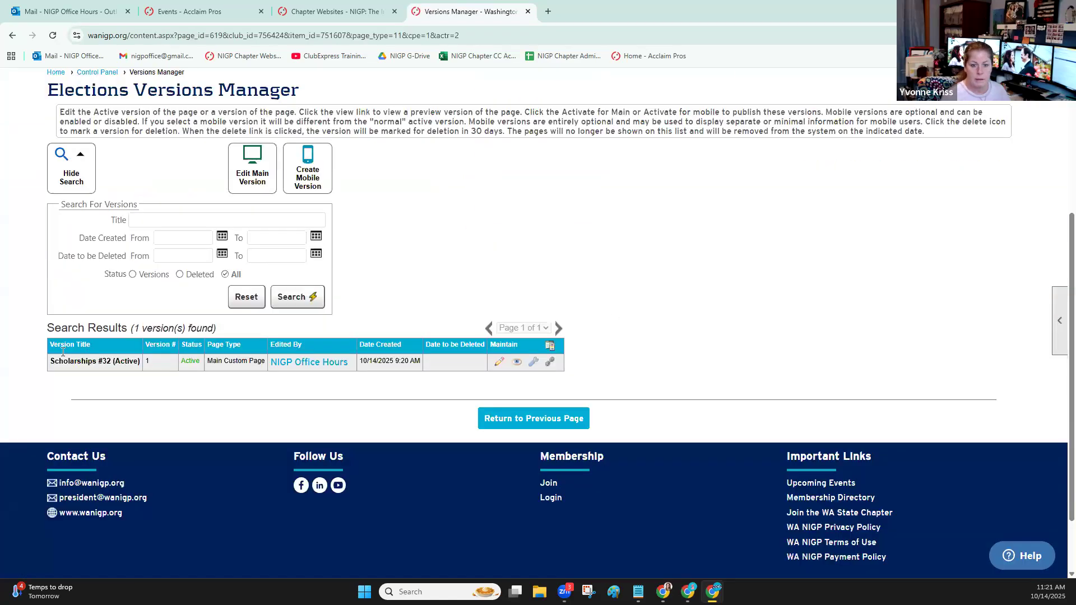
left_click_drag(81, 362, 143, 366)
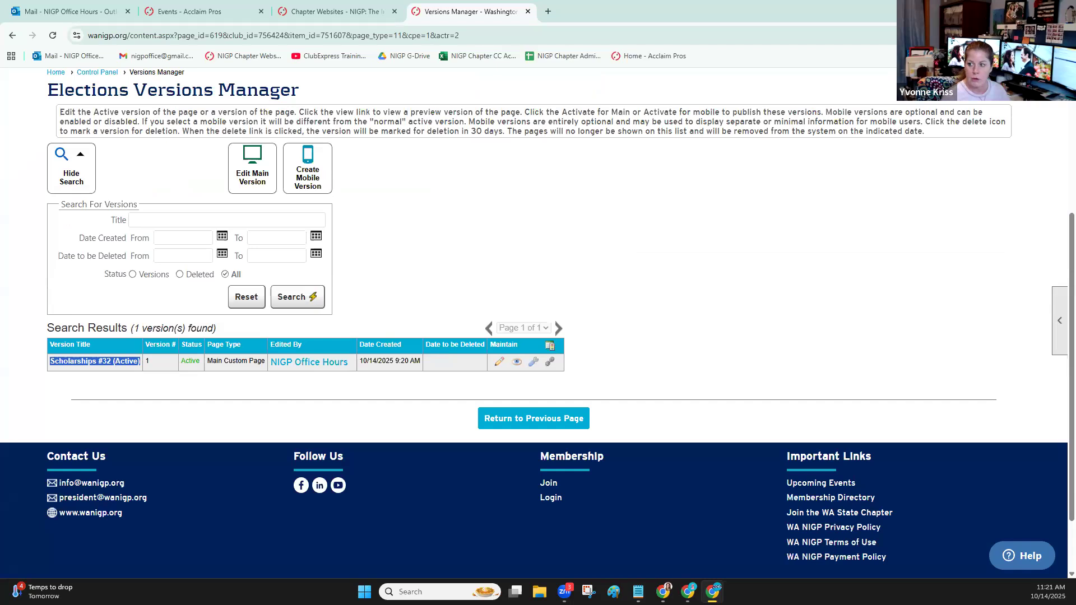
scroll(900, 264, "up", 4)
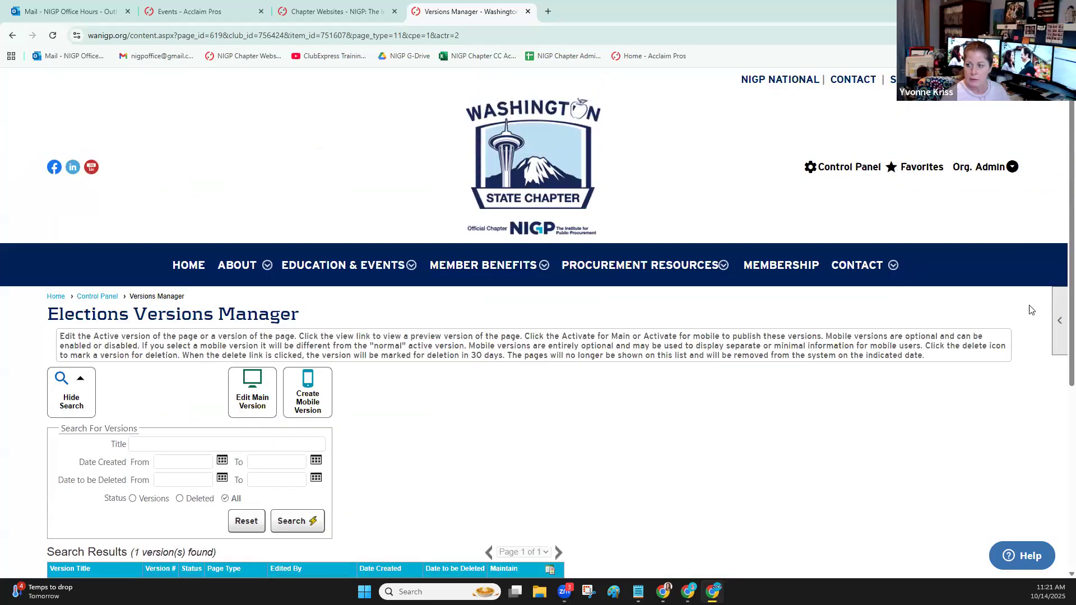
left_click(12, 35)
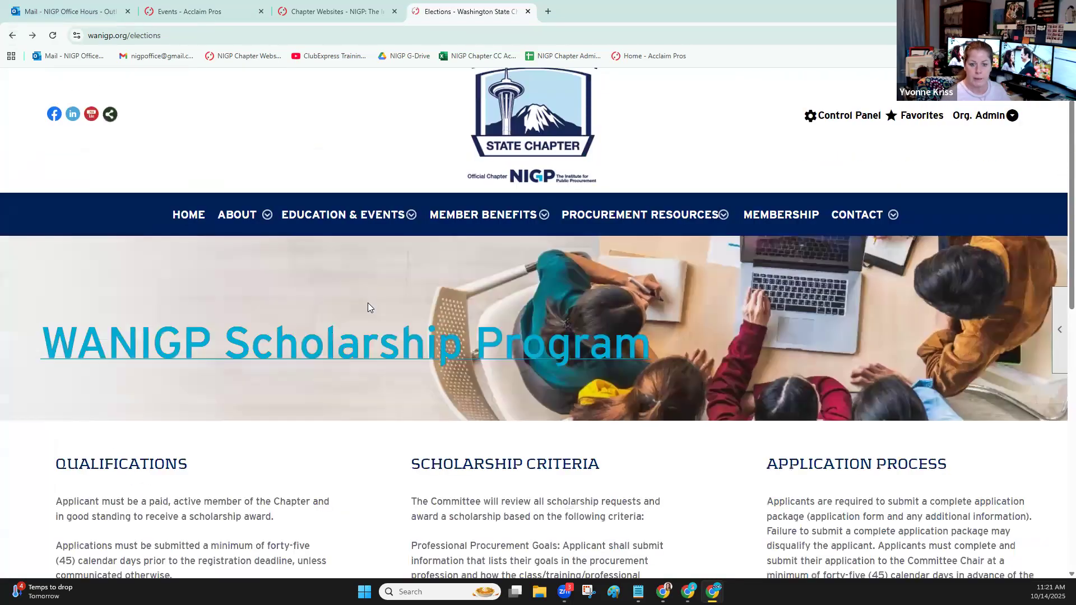
scroll(72, 319, "down", 2)
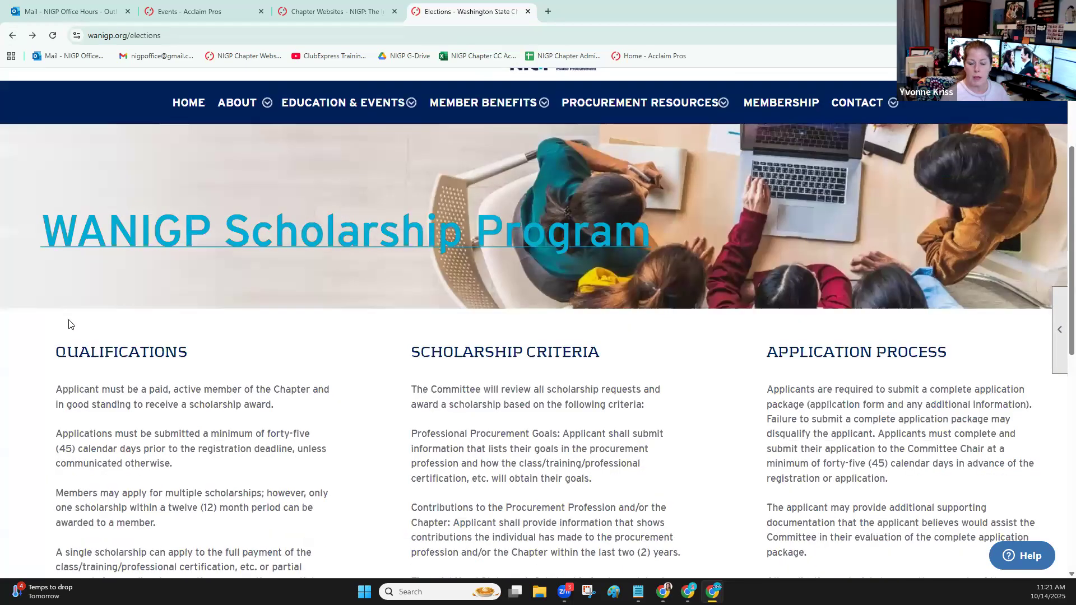
scroll(70, 324, "up", 1)
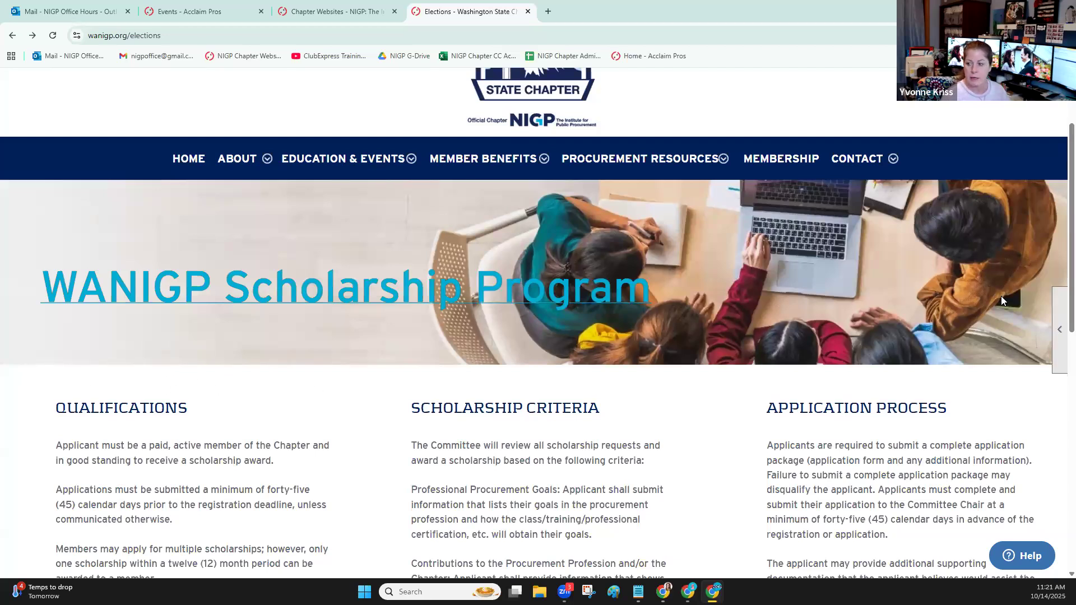
Reopen the Elections page's versions manager and retitle its active version Elections
left_click(1060, 361)
left_click(1010, 358)
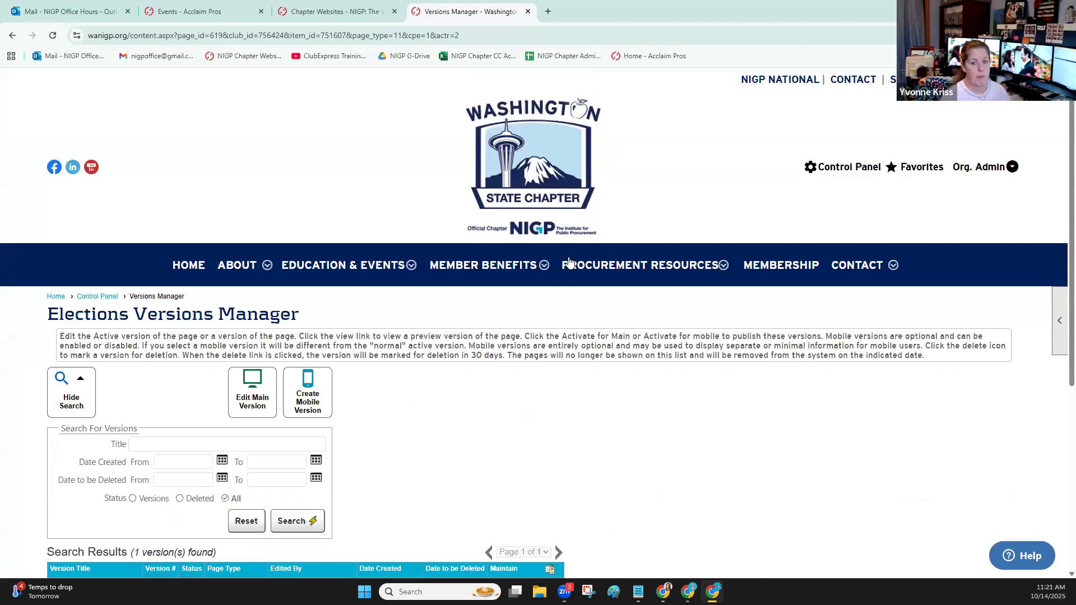
scroll(539, 263, "down", 1)
scroll(539, 263, "down", 2)
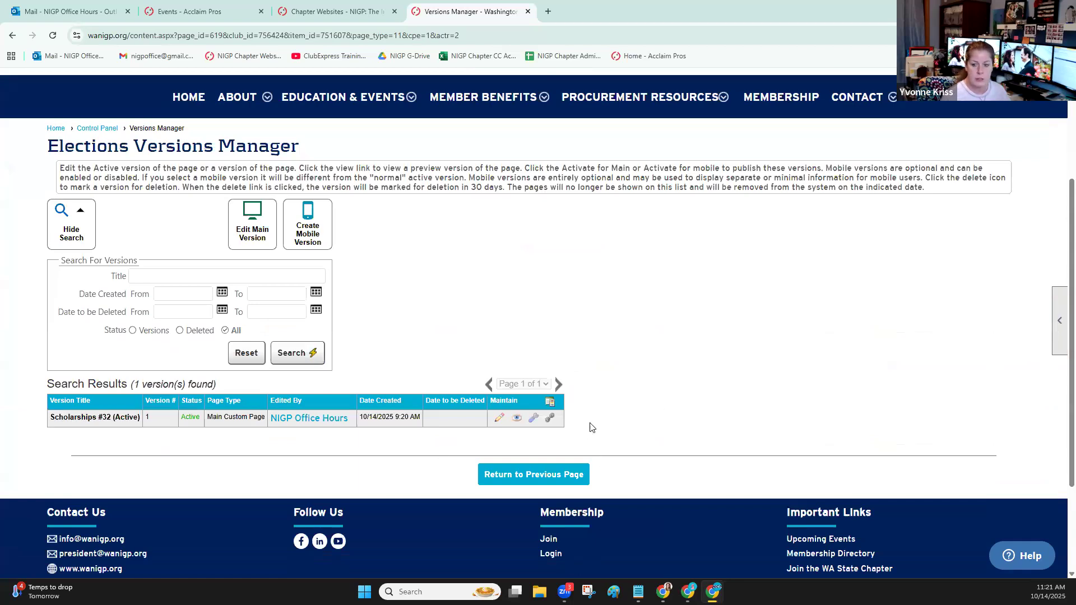
left_click(533, 419)
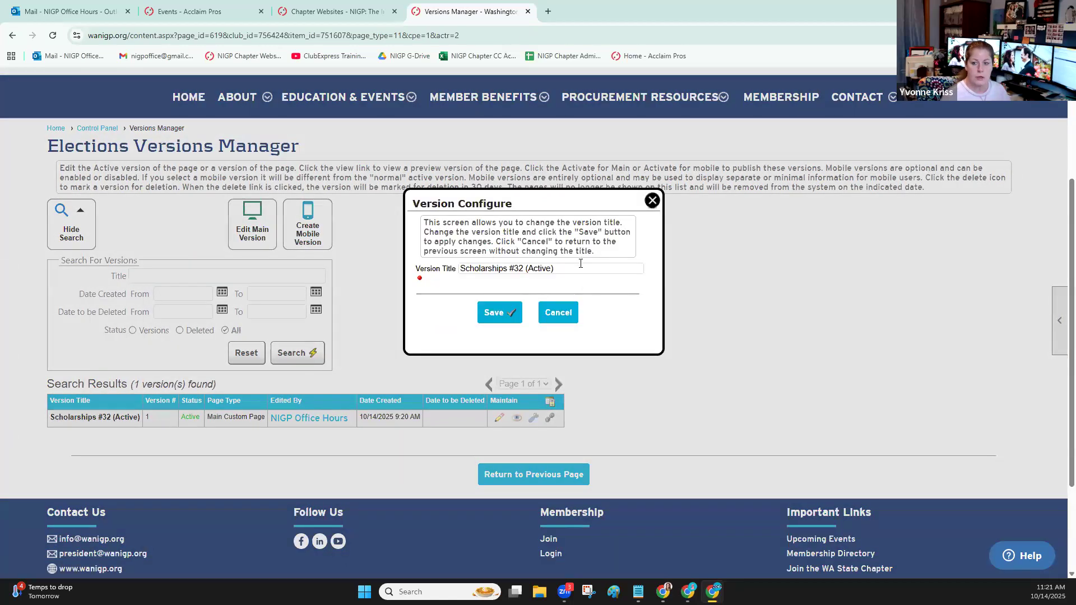
key("ctrl+a")
type("Elections")
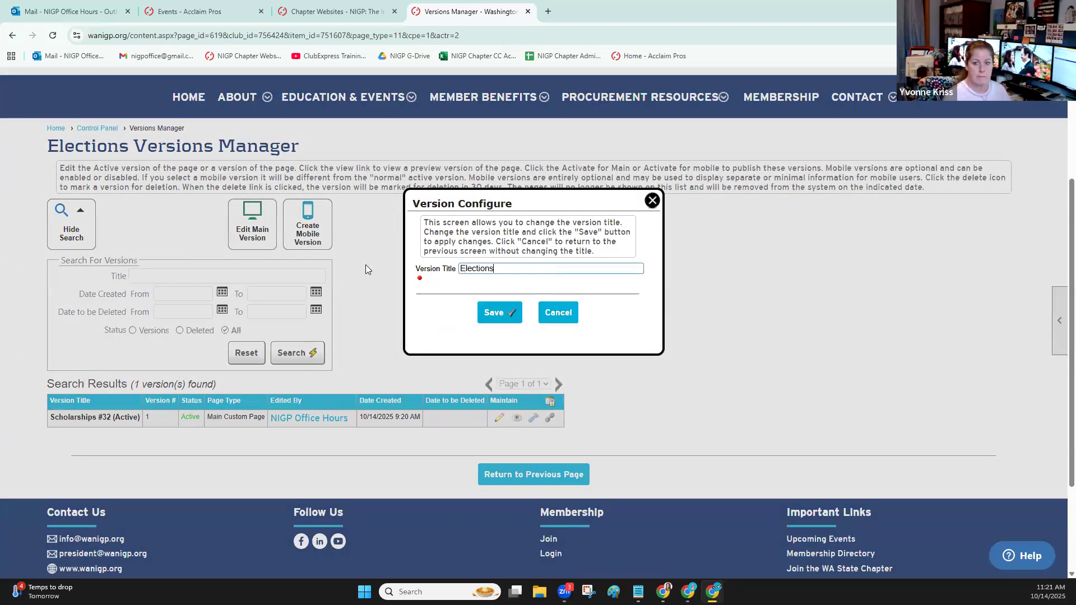
left_click(505, 314)
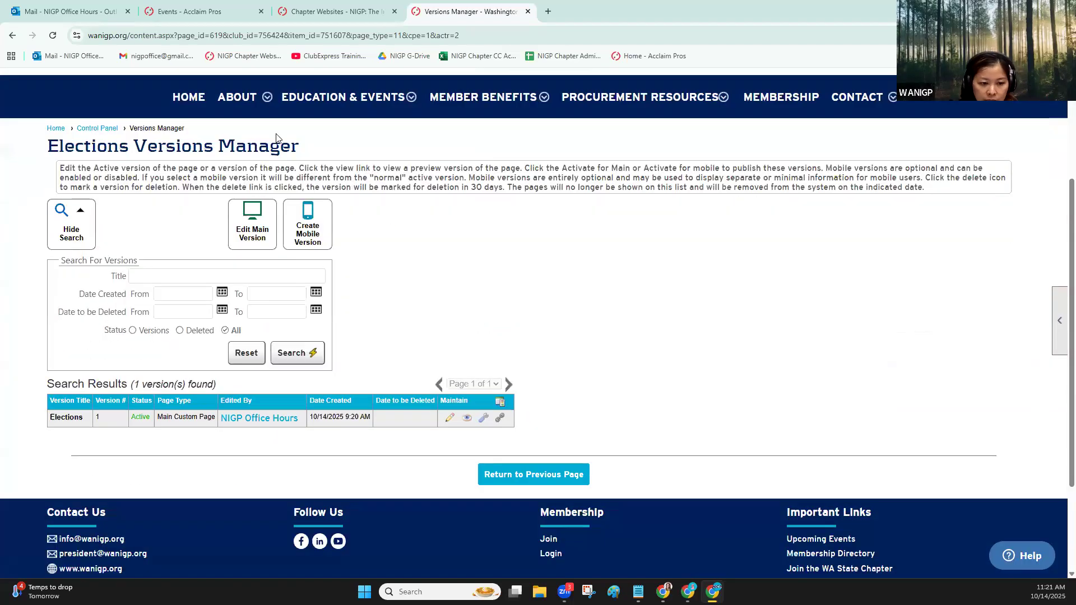
Go to the Control Panel, and from there load the quick link address wanigp.org/Elections
left_click(114, 131)
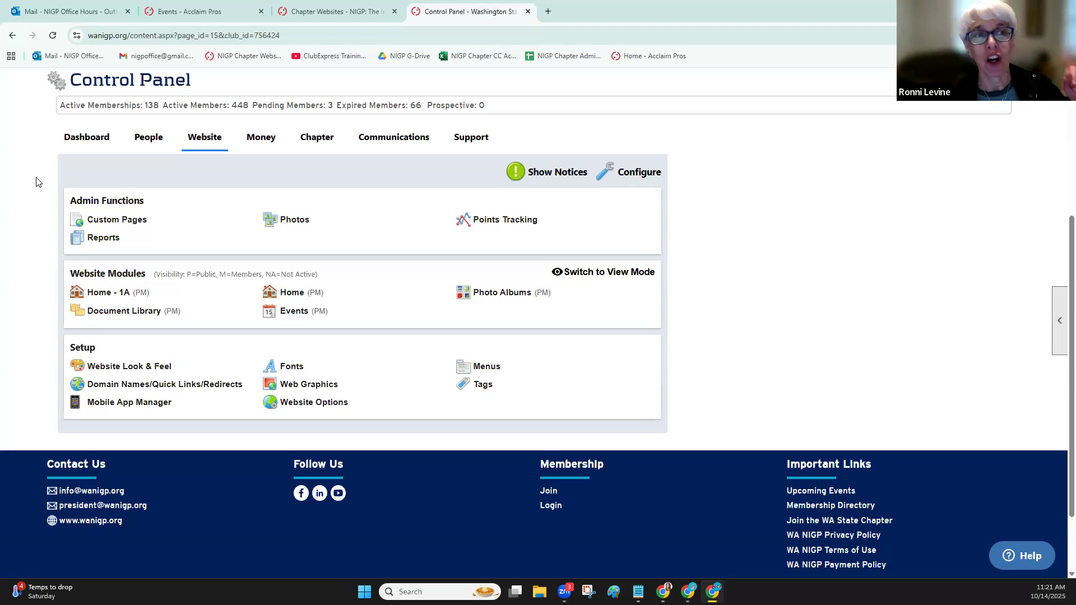
left_click(195, 36)
left_click(163, 35)
left_click_drag(162, 35, 438, 29)
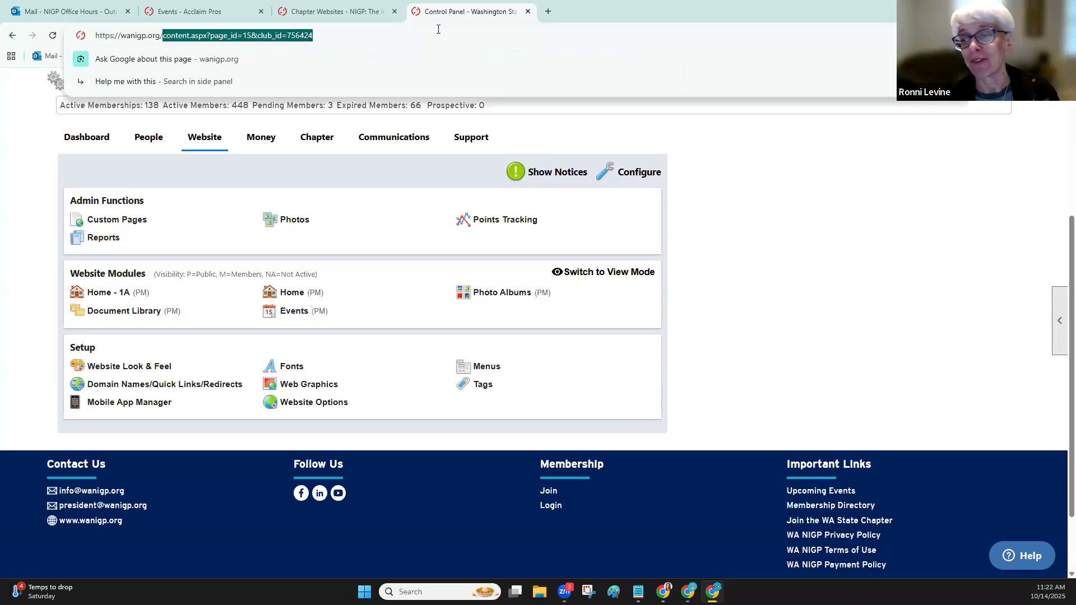
type("Elections")
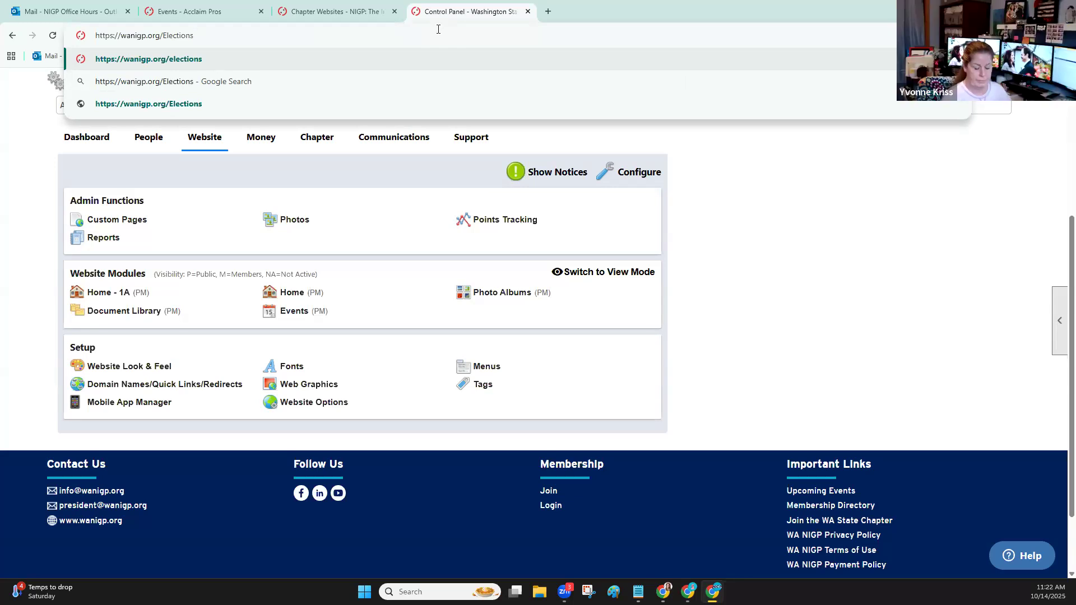
key("Return")
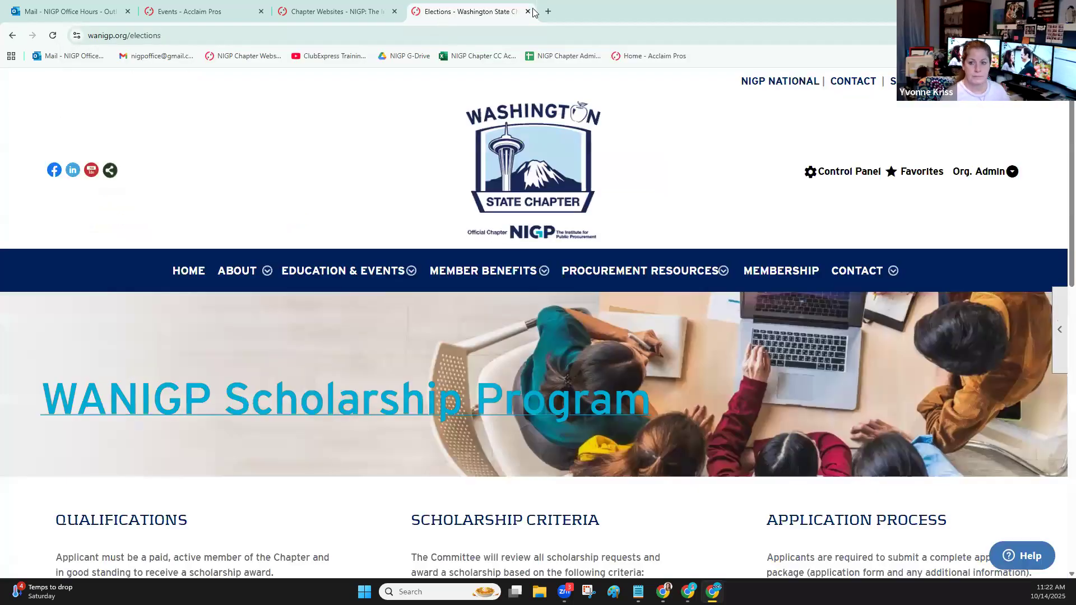
Close the Washington State Chapter and Chapter Websites tabs, and reopen the NIGP Chapter Websites list in a new tab
left_click(528, 11)
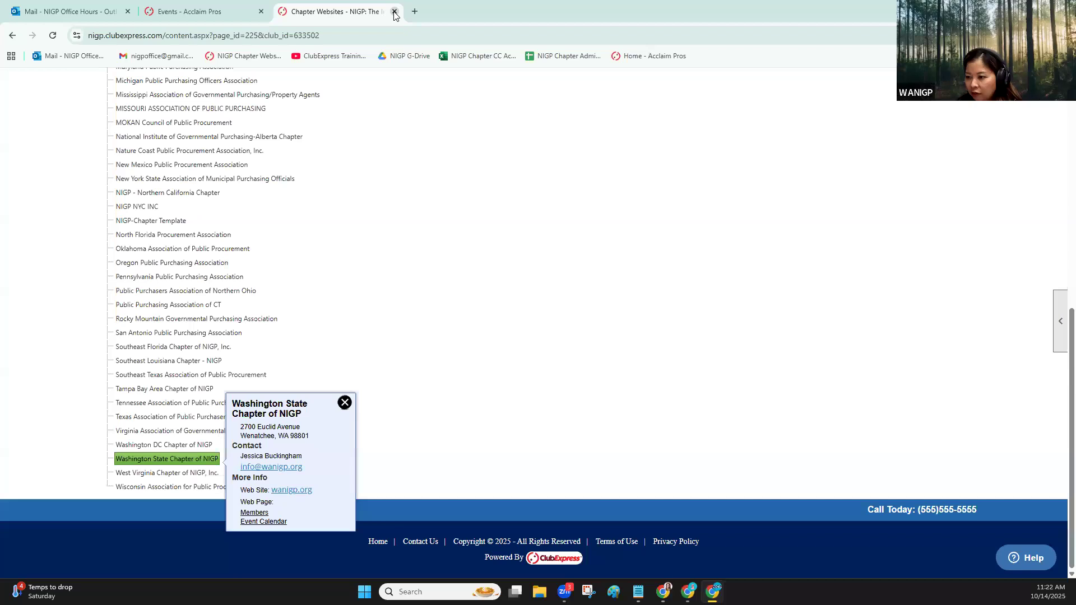
left_click(394, 11)
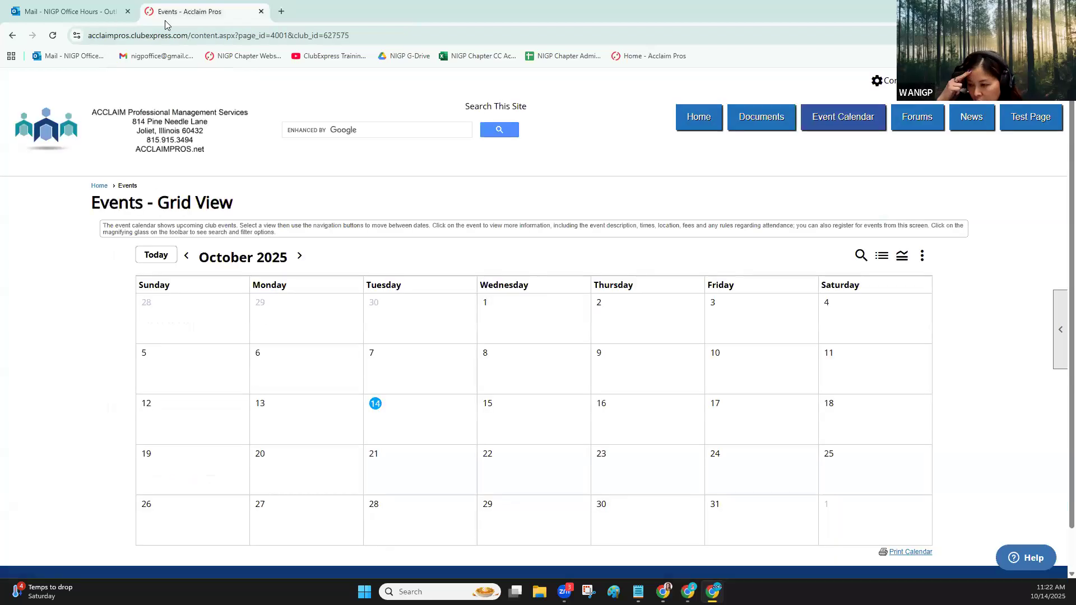
left_click(281, 12)
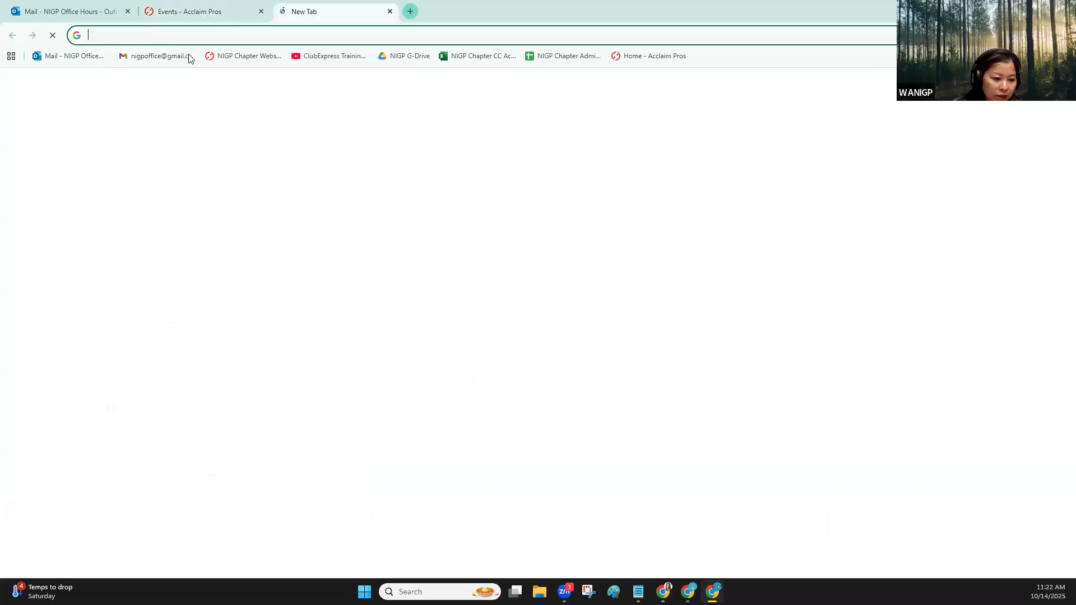
left_click(255, 56)
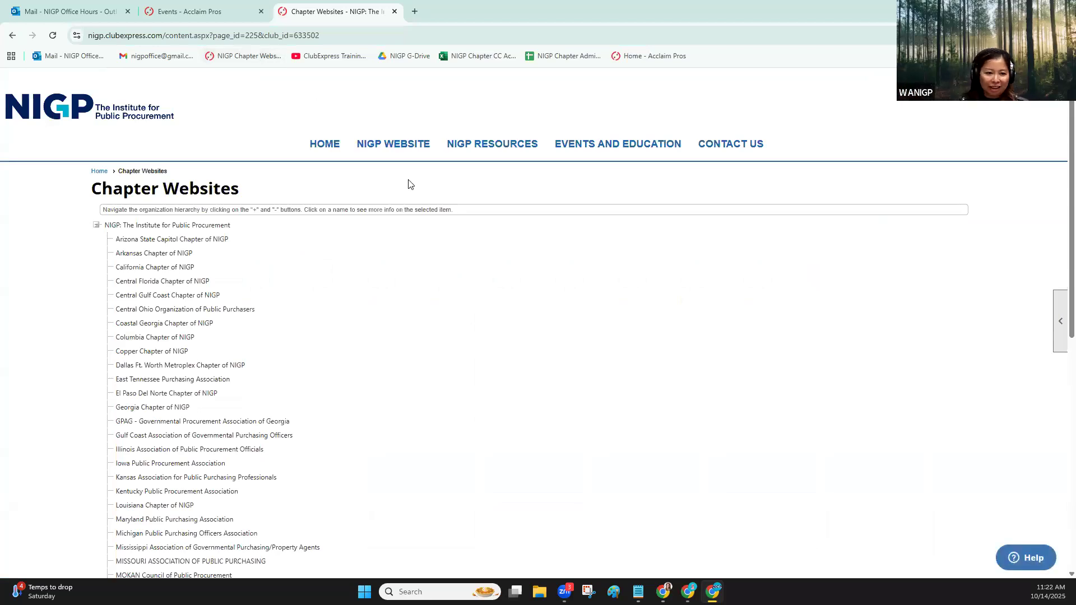
scroll(404, 194, "down", 1)
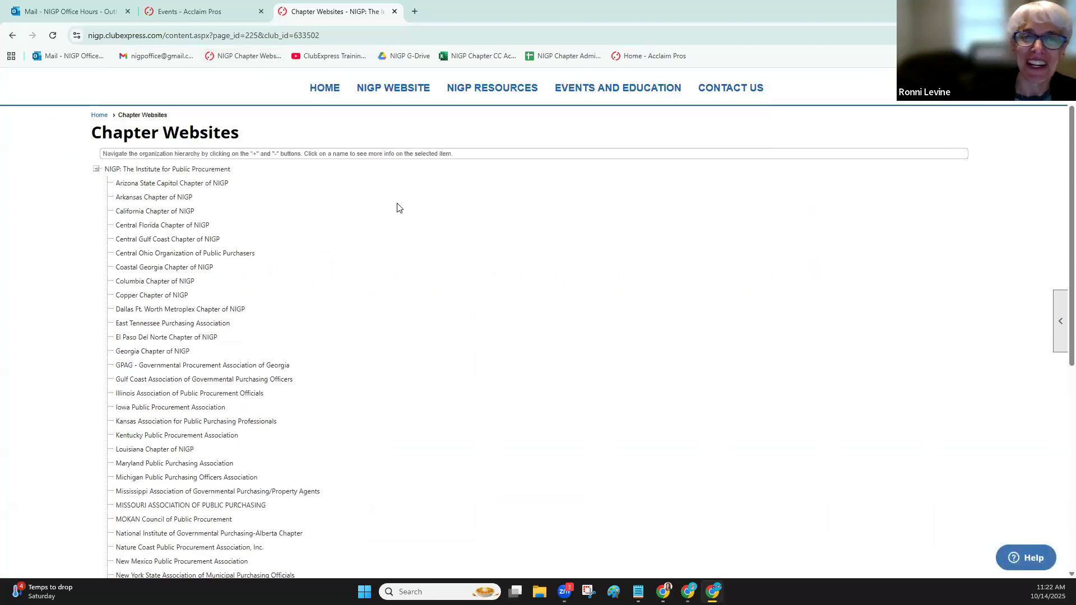
scroll(383, 239, "down", 3)
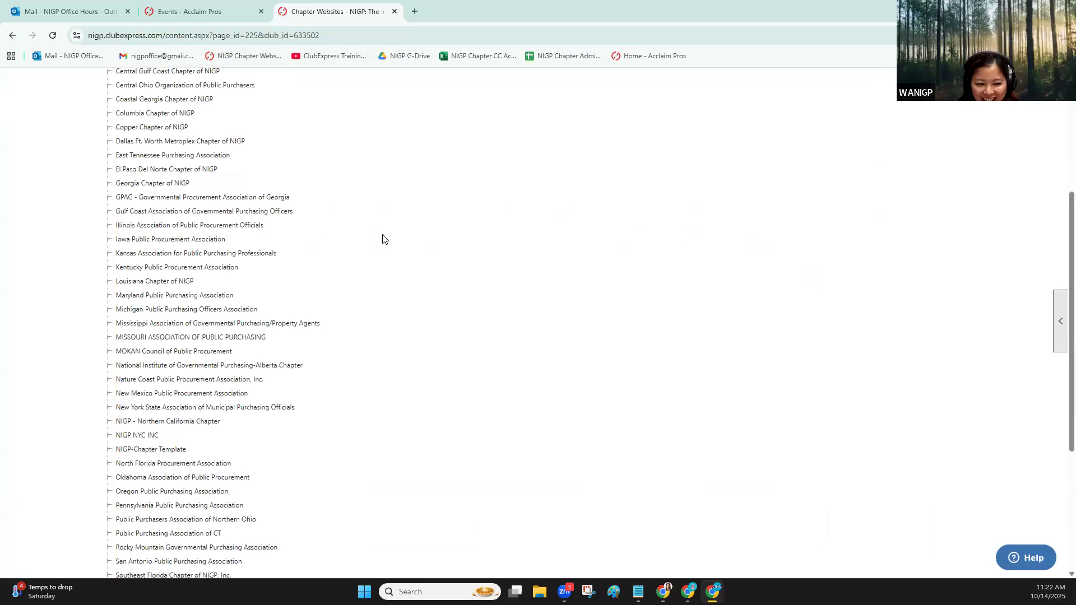
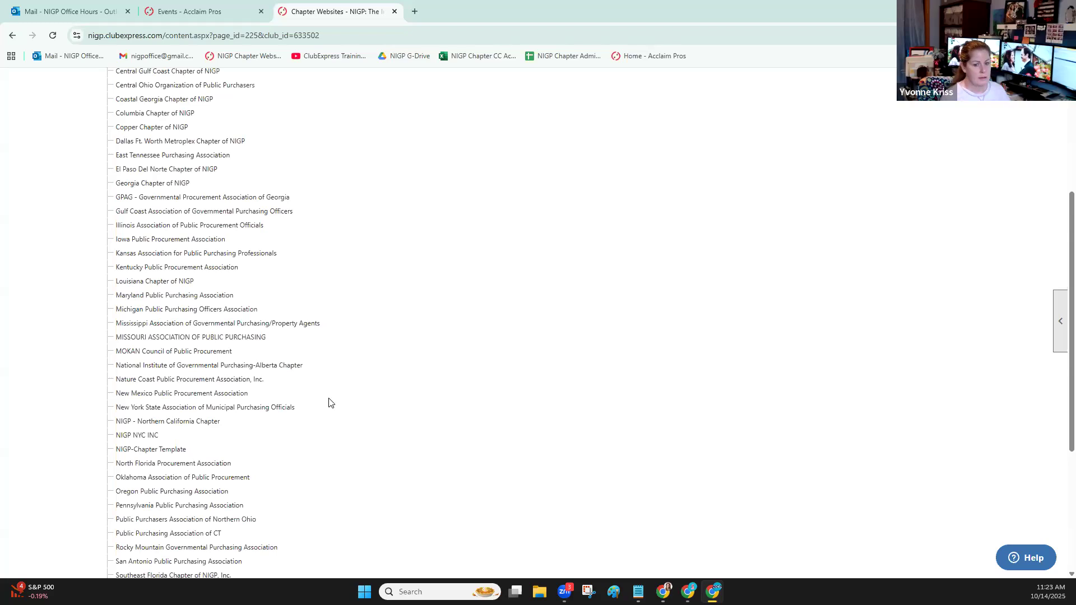
Find Maryland Public Purchasing Association in the chapter list and open its website
scroll(233, 226, "up", 2)
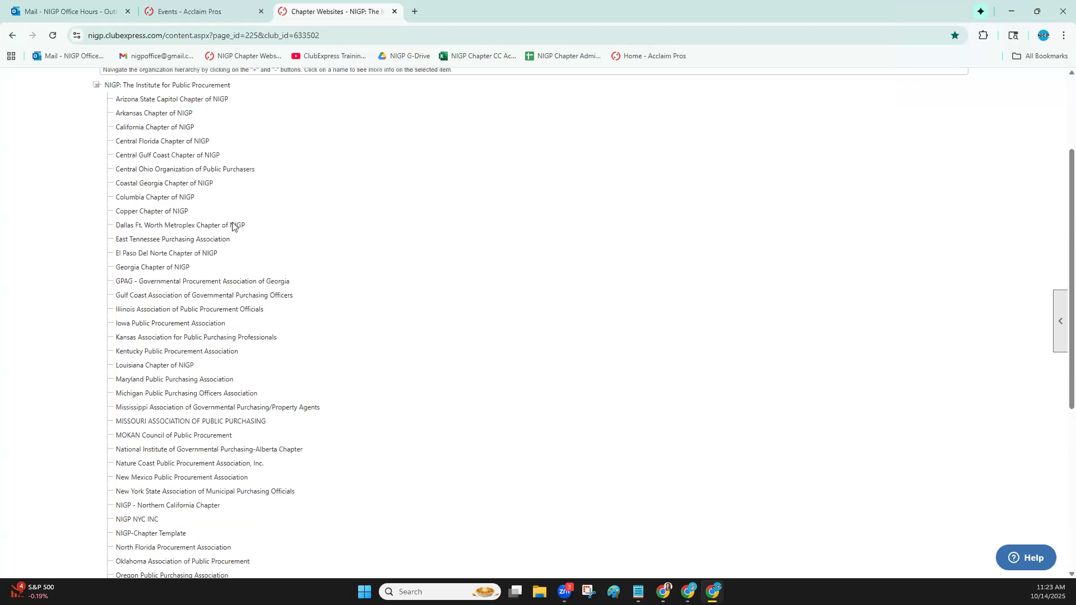
scroll(233, 225, "up", 2)
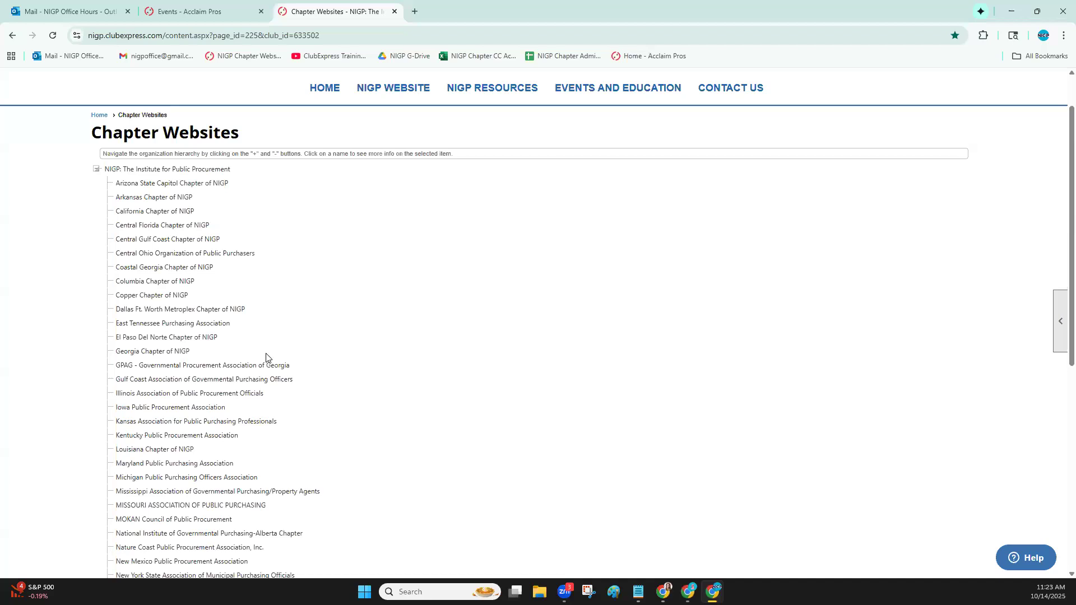
scroll(224, 418, "down", 1)
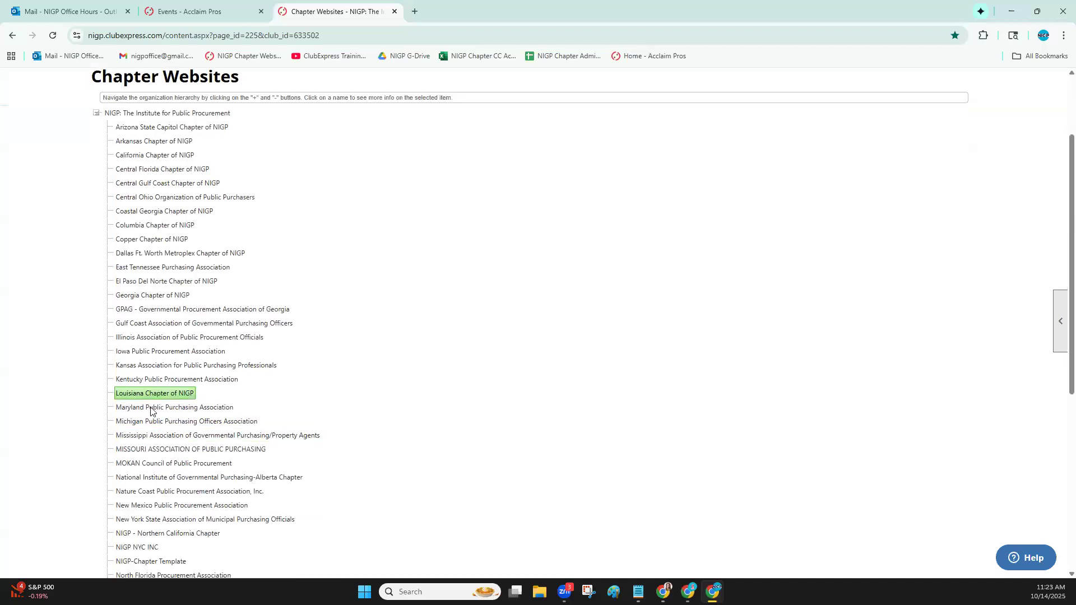
left_click(150, 409)
left_click(322, 444)
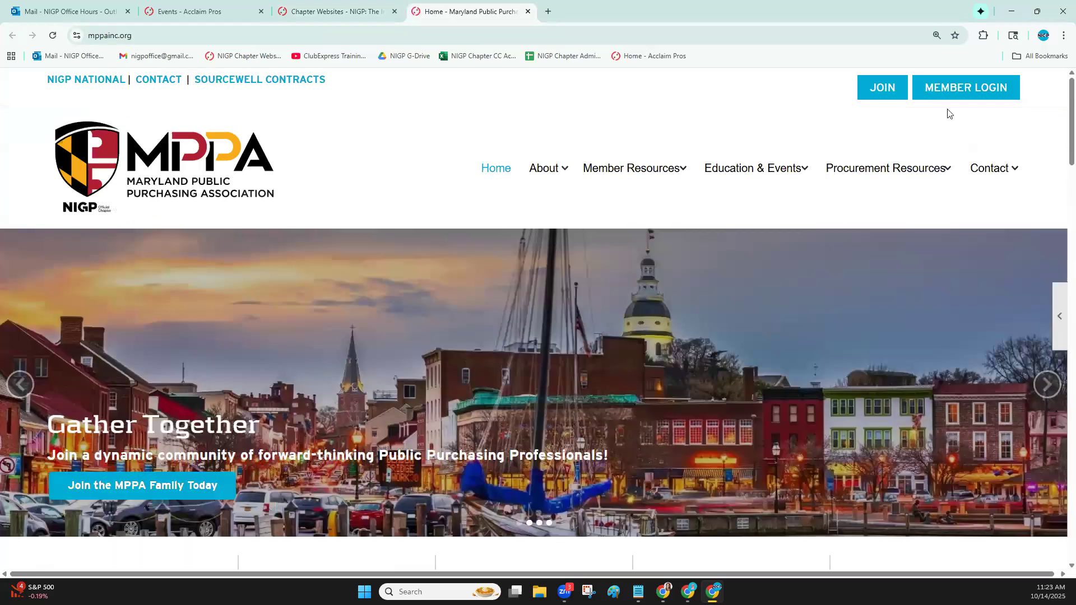
Log in to the Maryland chapter's site with the saved credentials and open the Control Panel
left_click(964, 88)
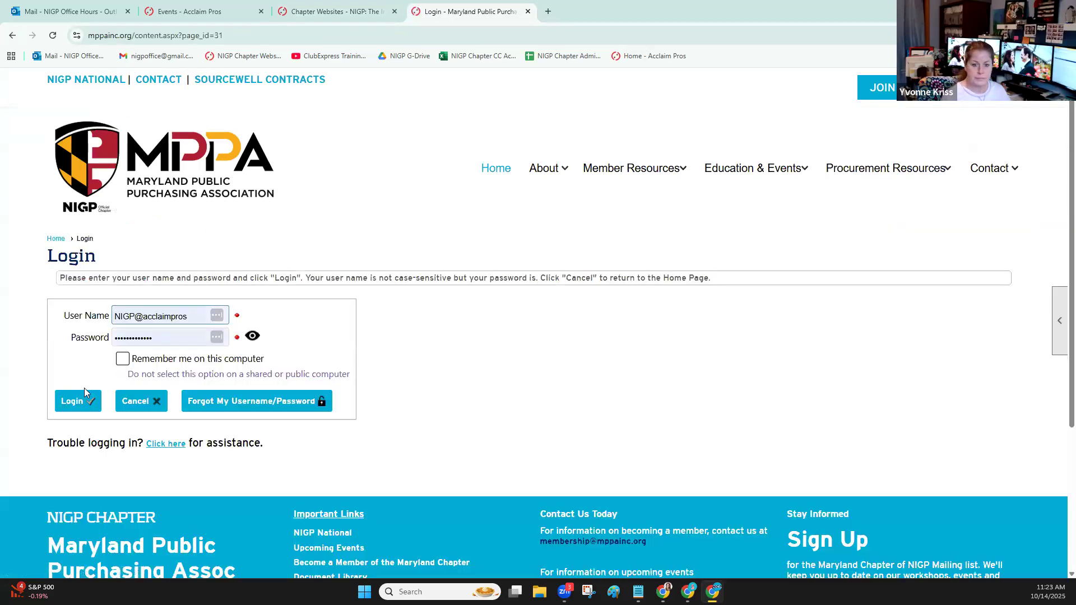
left_click(86, 394)
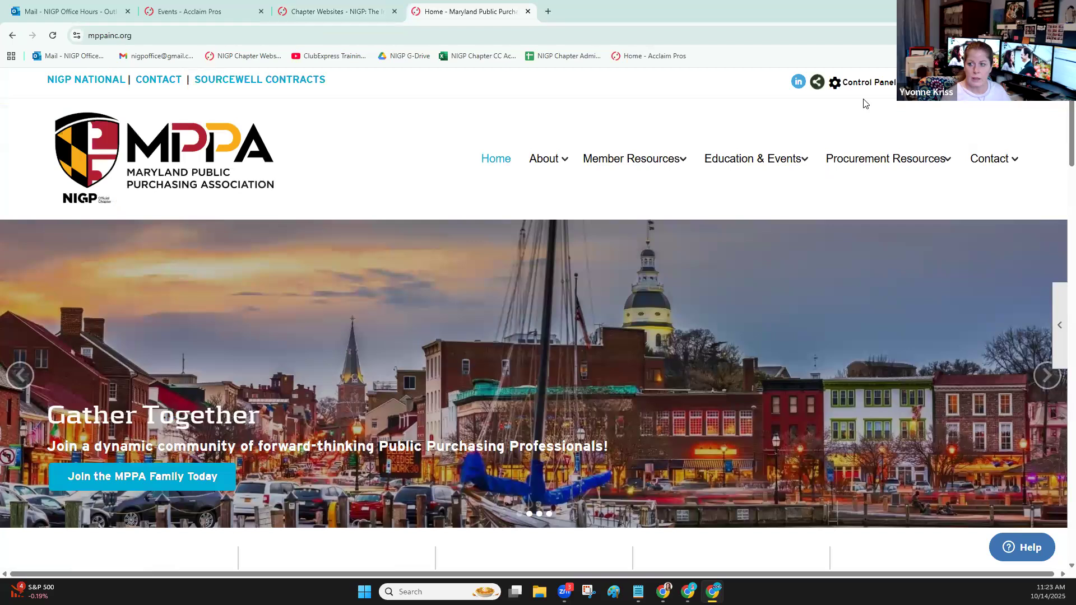
left_click(868, 82)
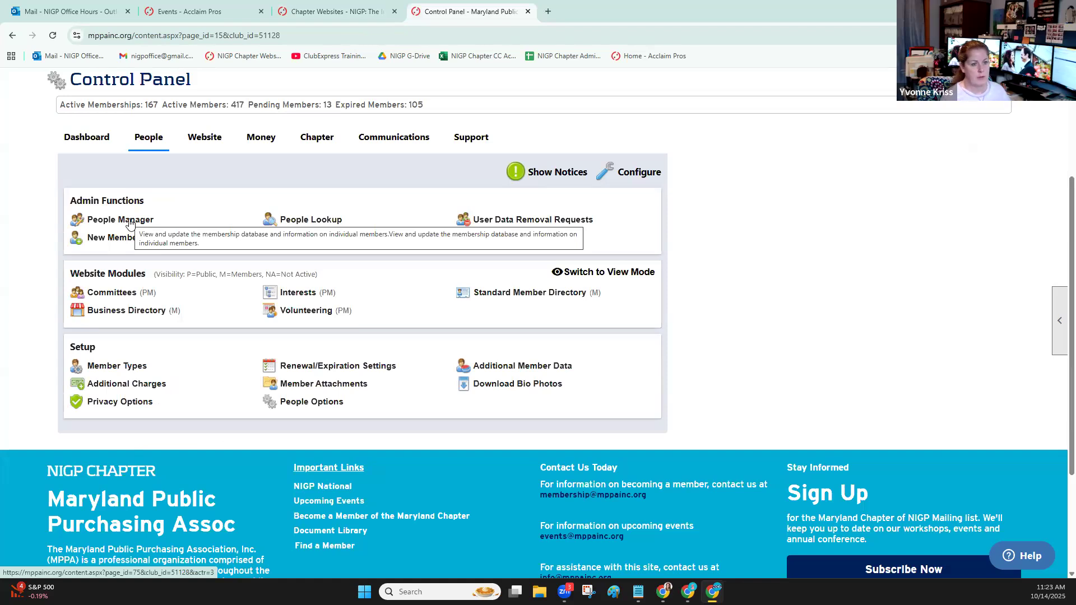
Open the chapter's Member Types and check the Agency National NIGP Member and Student entries
left_click(131, 366)
scroll(500, 360, "down", 1)
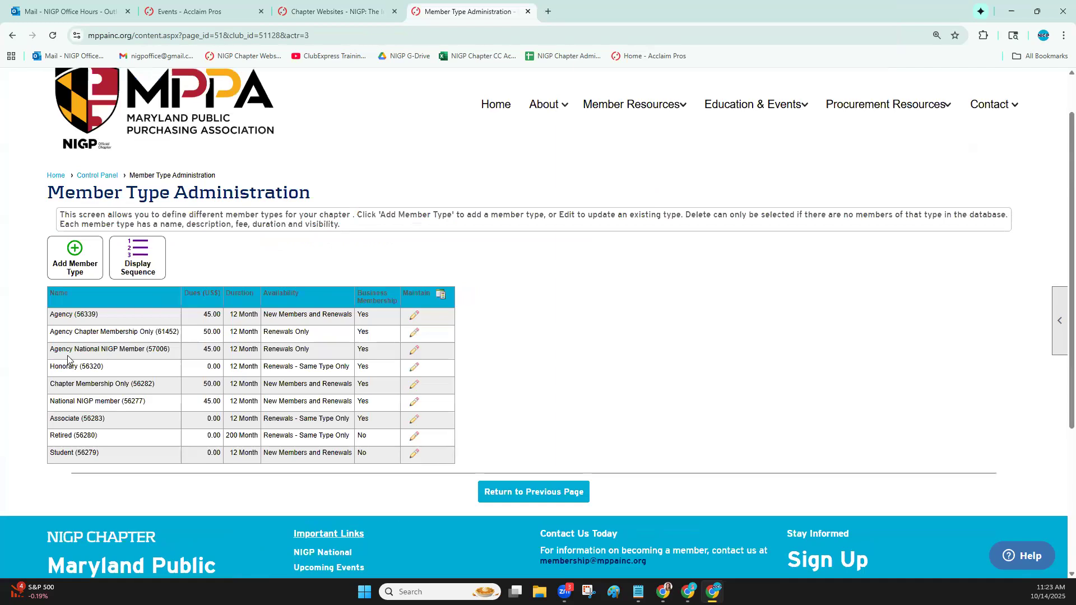
left_click_drag(53, 350, 142, 351)
left_click_drag(51, 452, 90, 455)
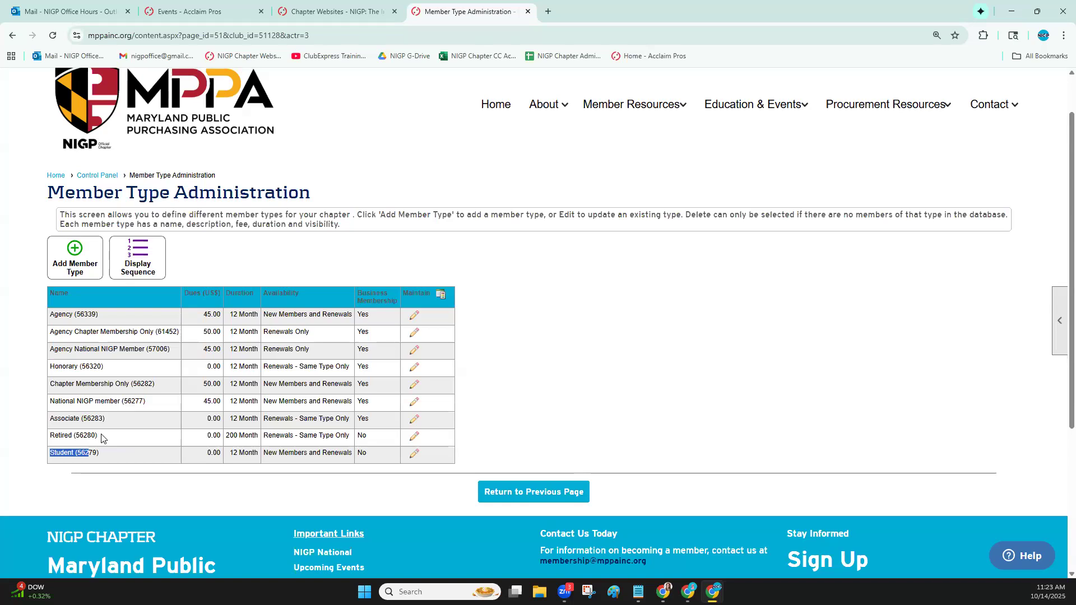
Return to the Control Panel, open the People Manager, and search for all active and expired members
left_click(110, 176)
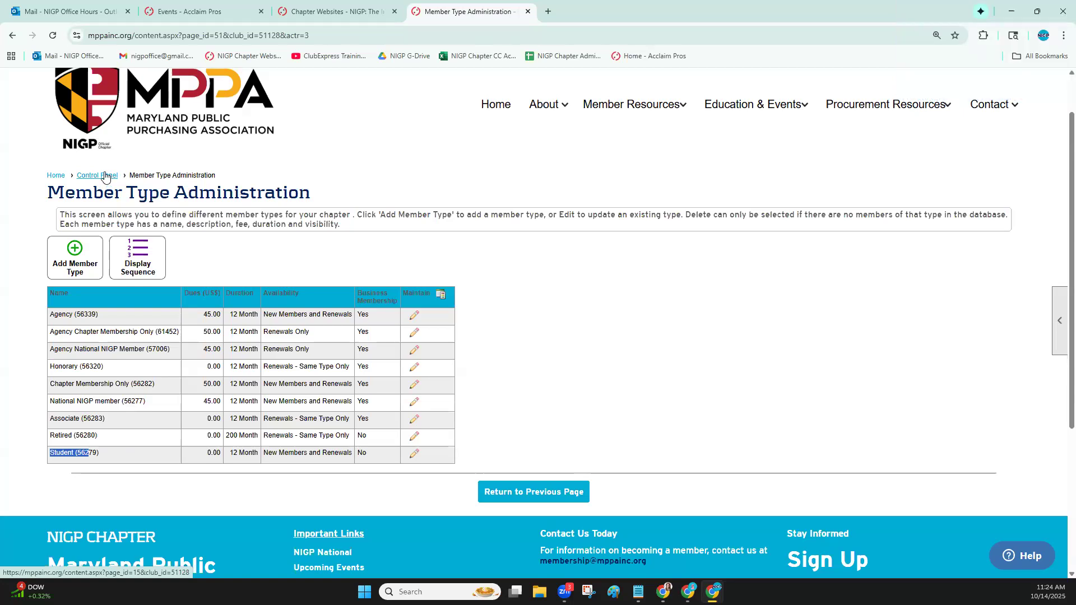
scroll(255, 290, "down", 2)
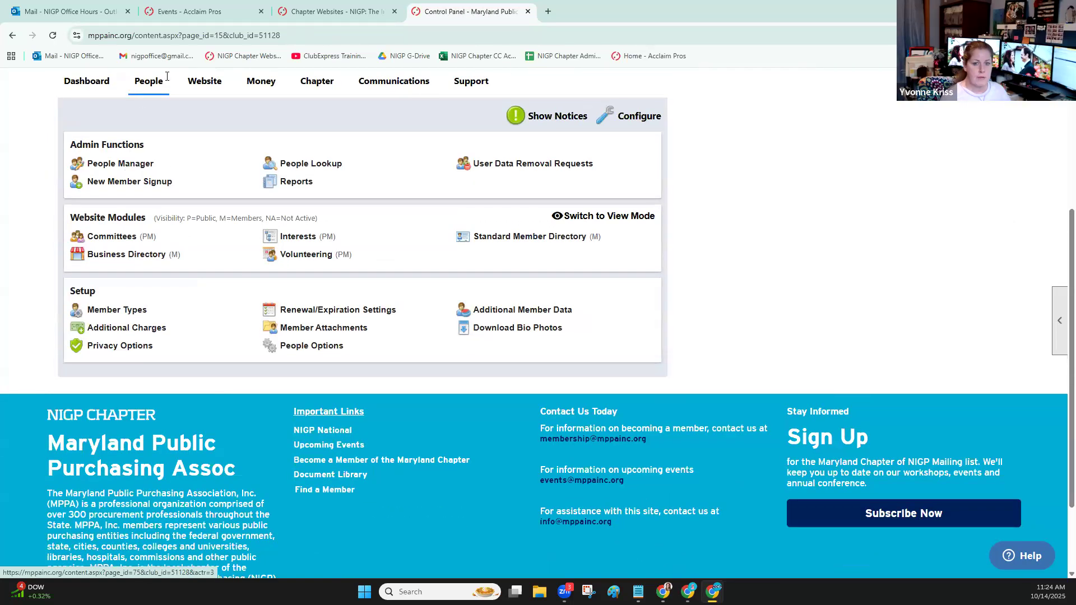
left_click(120, 163)
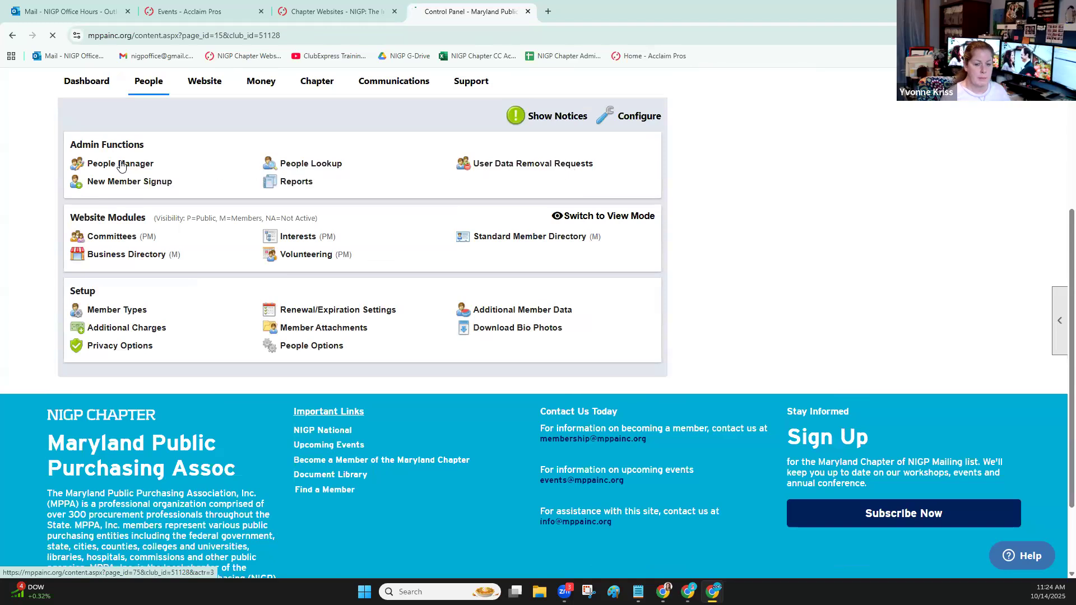
scroll(193, 374, "down", 1)
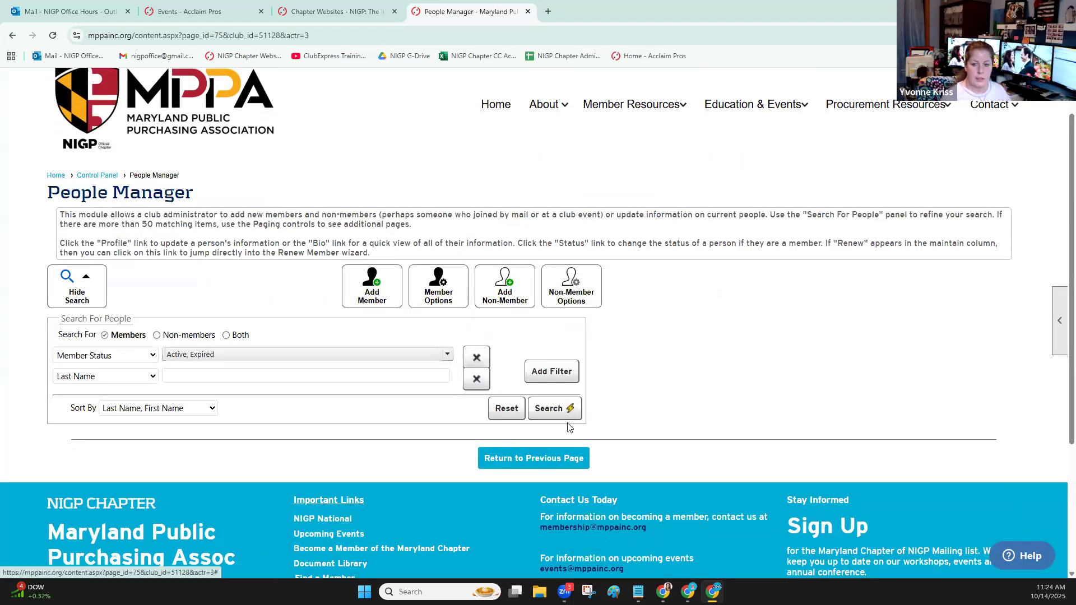
left_click(546, 414)
scroll(628, 353, "down", 3)
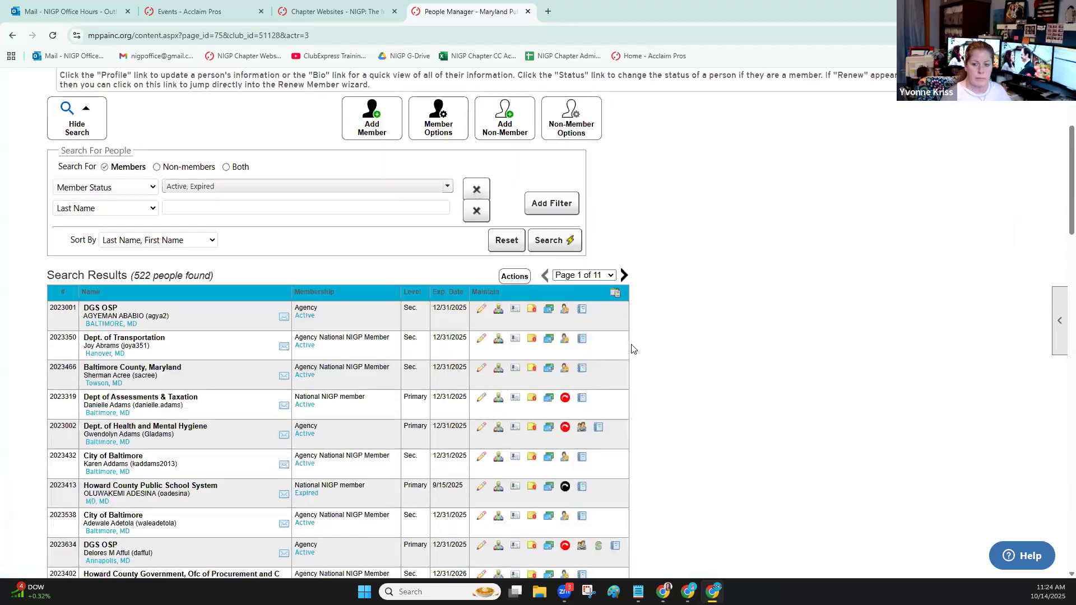
Change the Last Name search filter to Member Type and view the available Member Status options
left_click(125, 208)
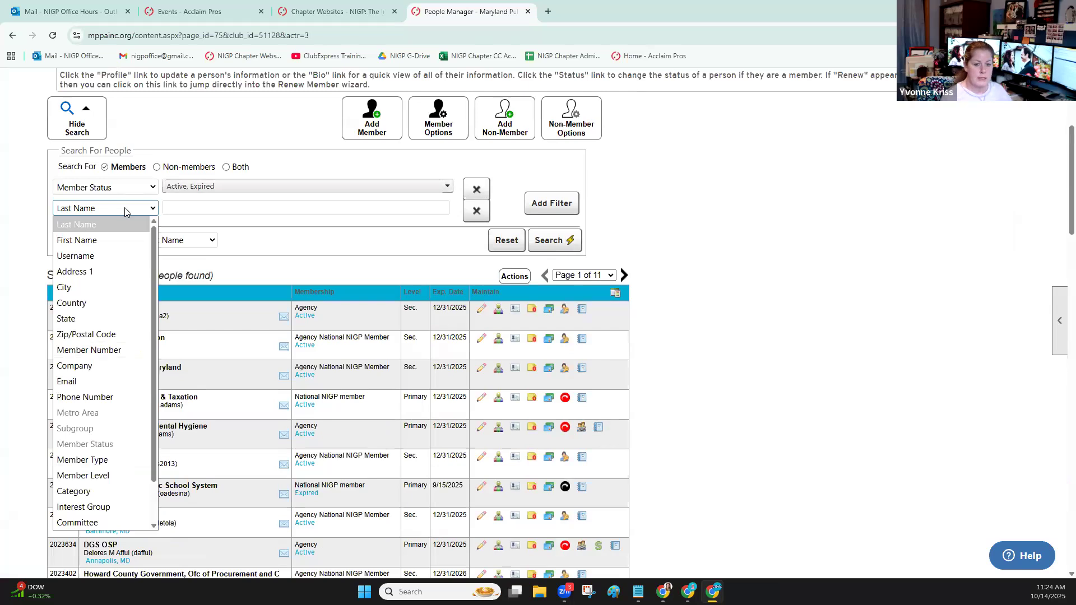
left_click(112, 461)
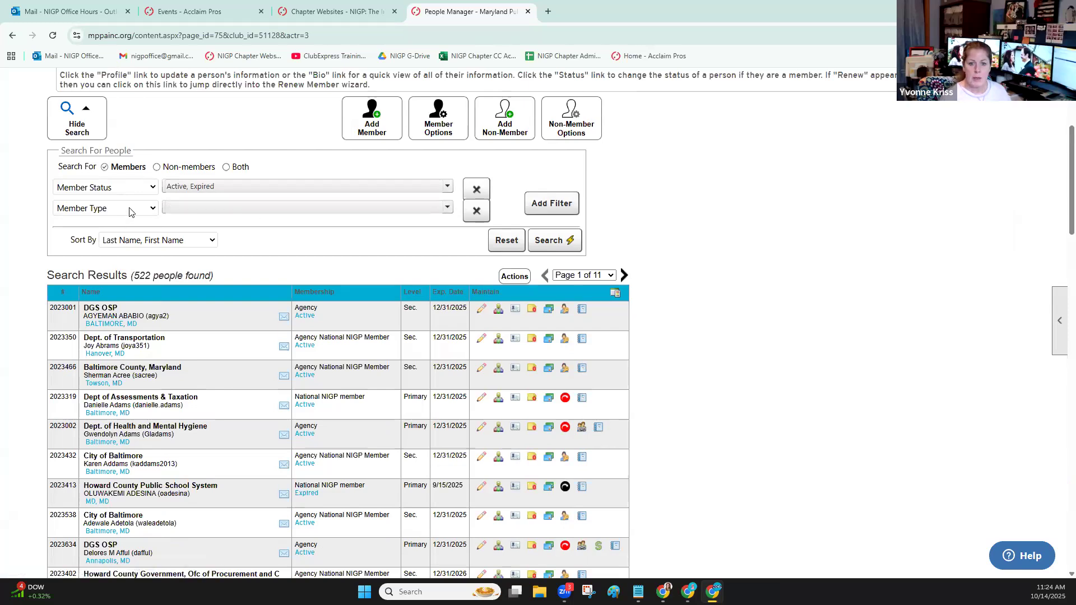
left_click(216, 189)
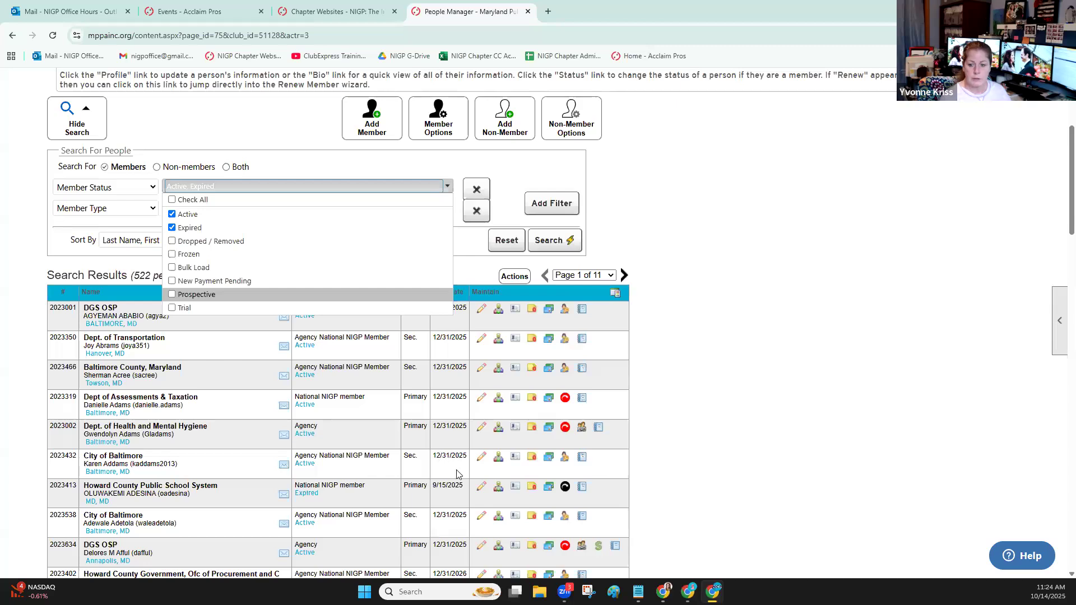
Examine the membership statuses and expiration dates in the member results, highlighting those of the expired Howard County Public School System and Public Service Commission members
scroll(458, 473, "down", 1)
left_click_drag(432, 430, 464, 432)
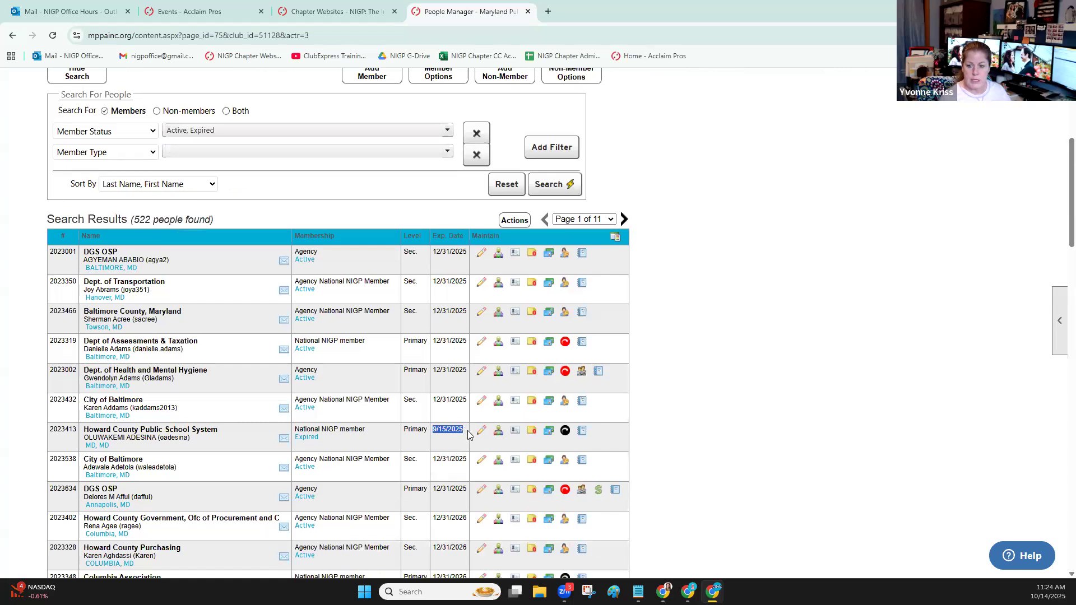
scroll(465, 430, "down", 3)
scroll(466, 429, "down", 7)
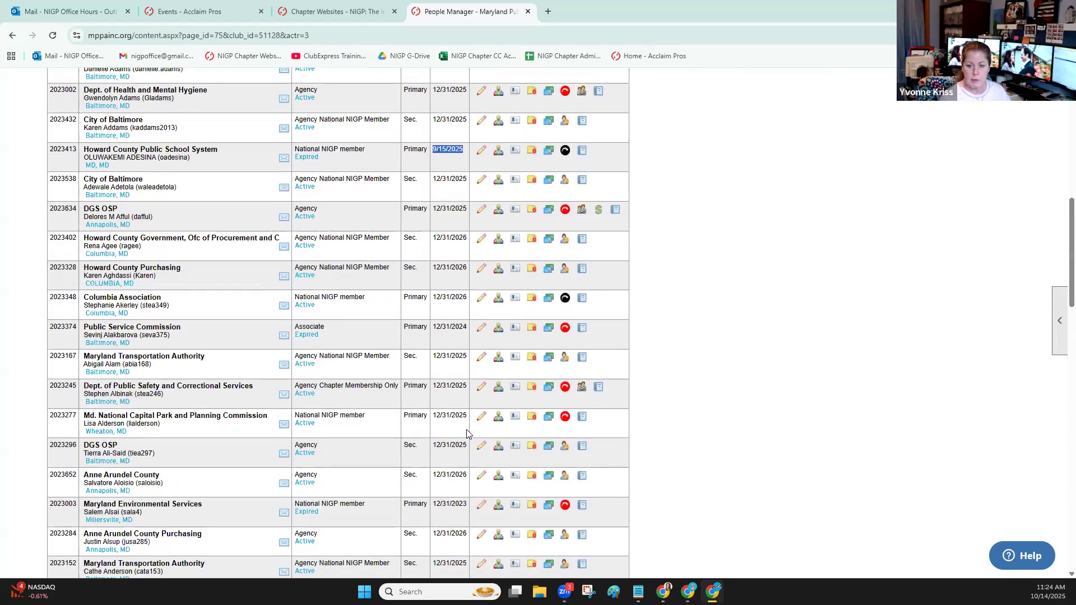
scroll(466, 432, "down", 2)
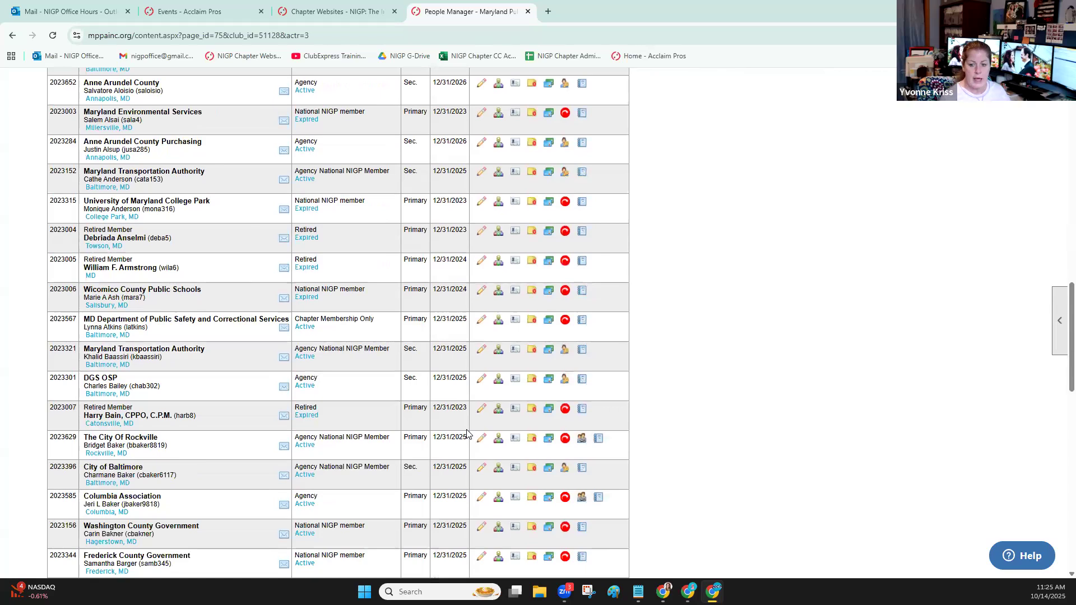
scroll(465, 289, "up", 5)
scroll(465, 288, "up", 3)
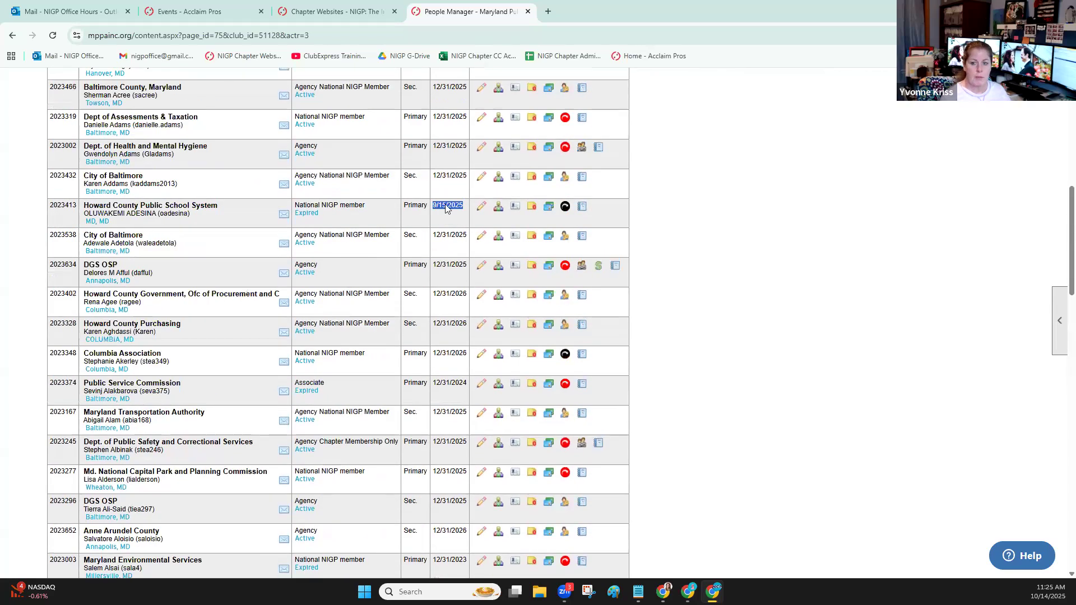
left_click(443, 206)
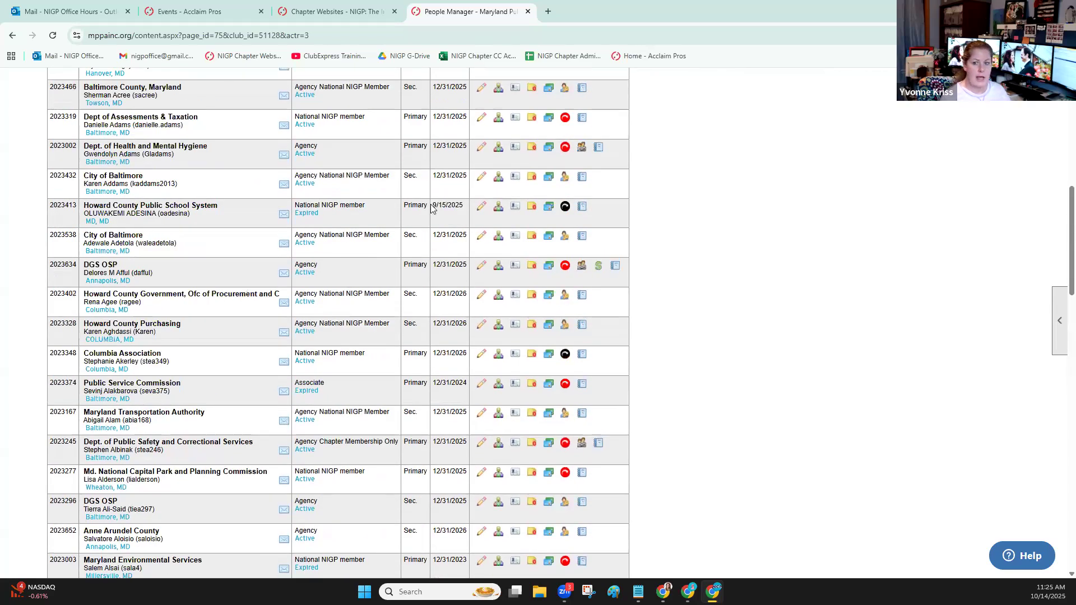
triple_click(459, 207)
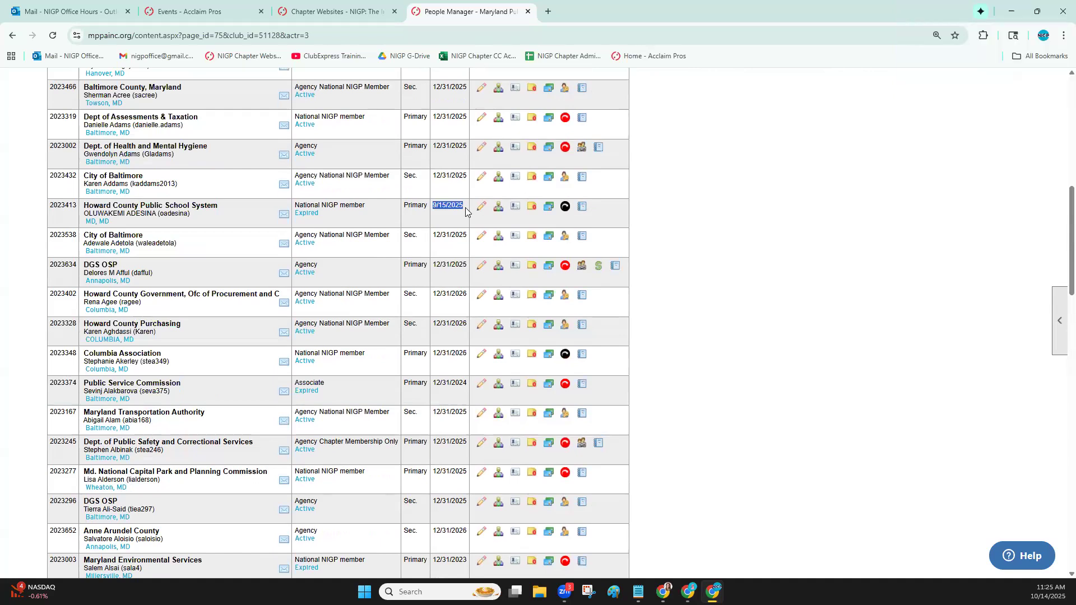
scroll(442, 224, "up", 2)
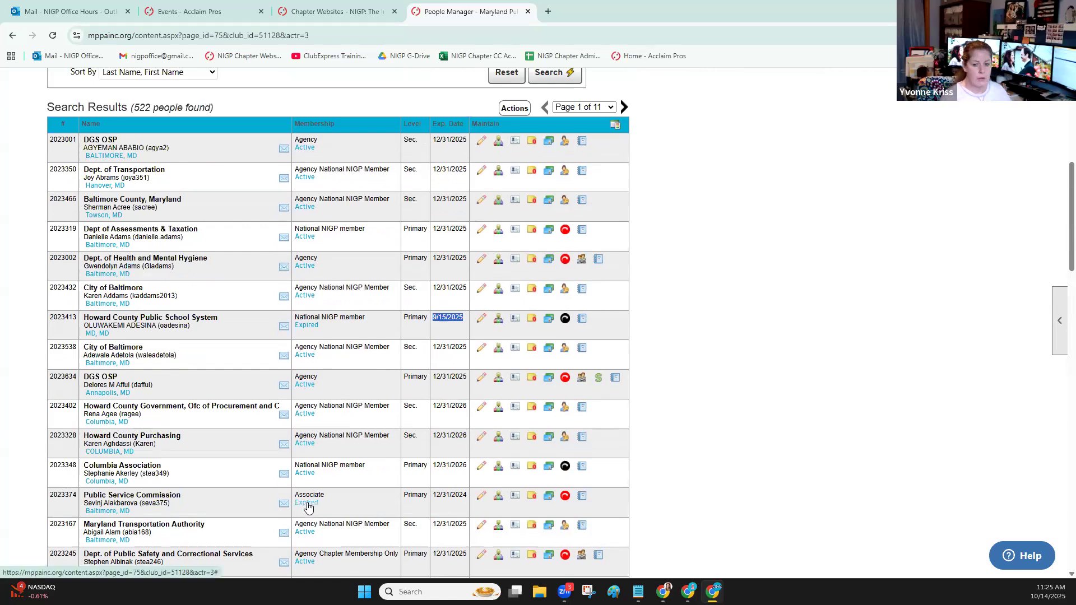
left_click_drag(467, 496, 433, 496)
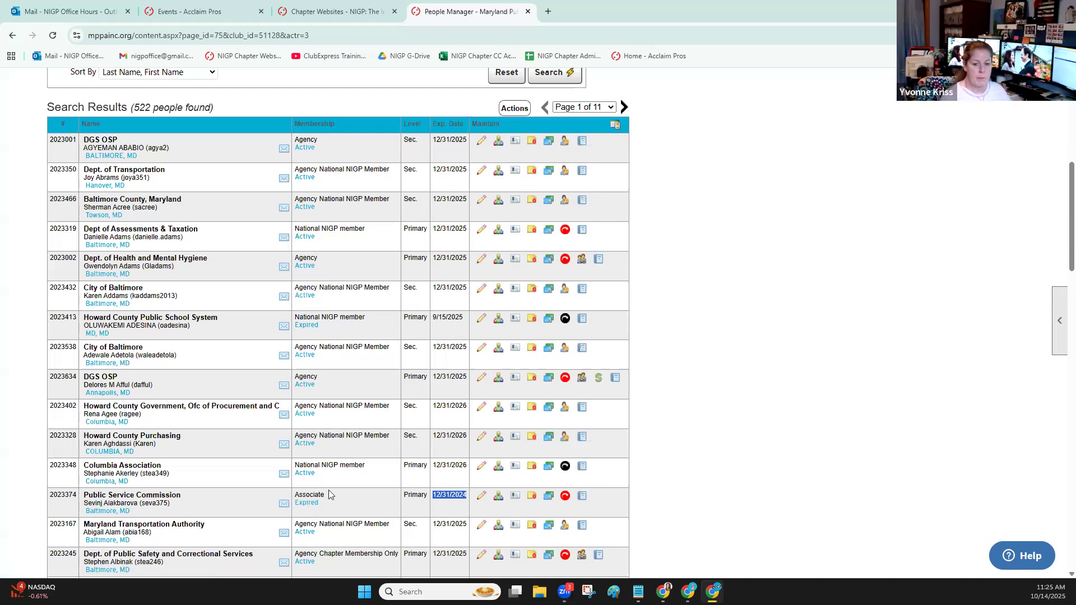
Go back to the Control Panel and look over the membership settings in People Options
scroll(675, 320, "up", 7)
left_click(862, 91)
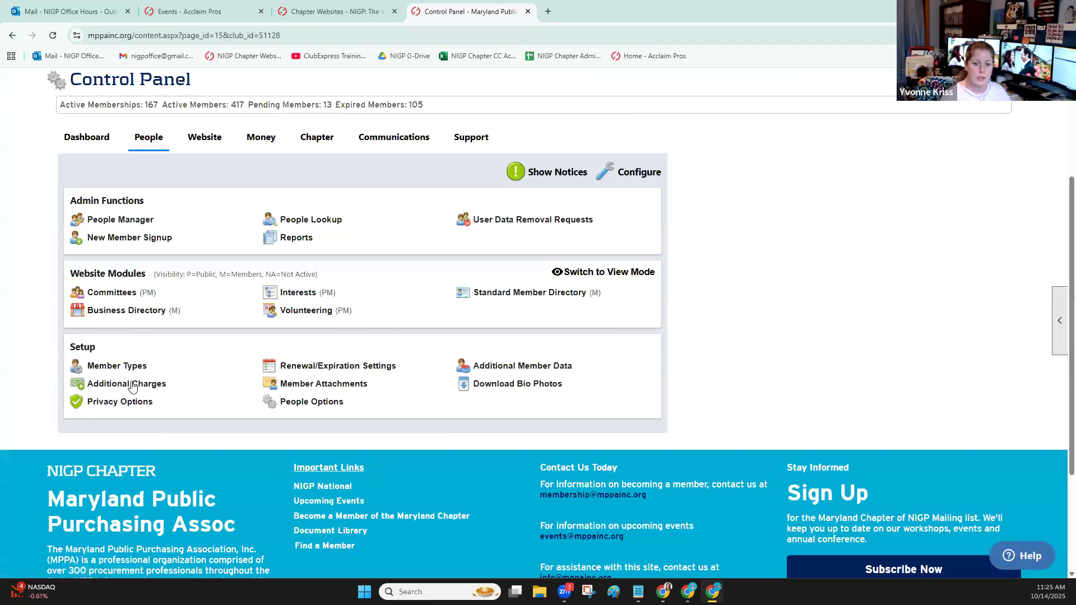
left_click(304, 402)
scroll(44, 347, "down", 5)
scroll(45, 347, "up", 4)
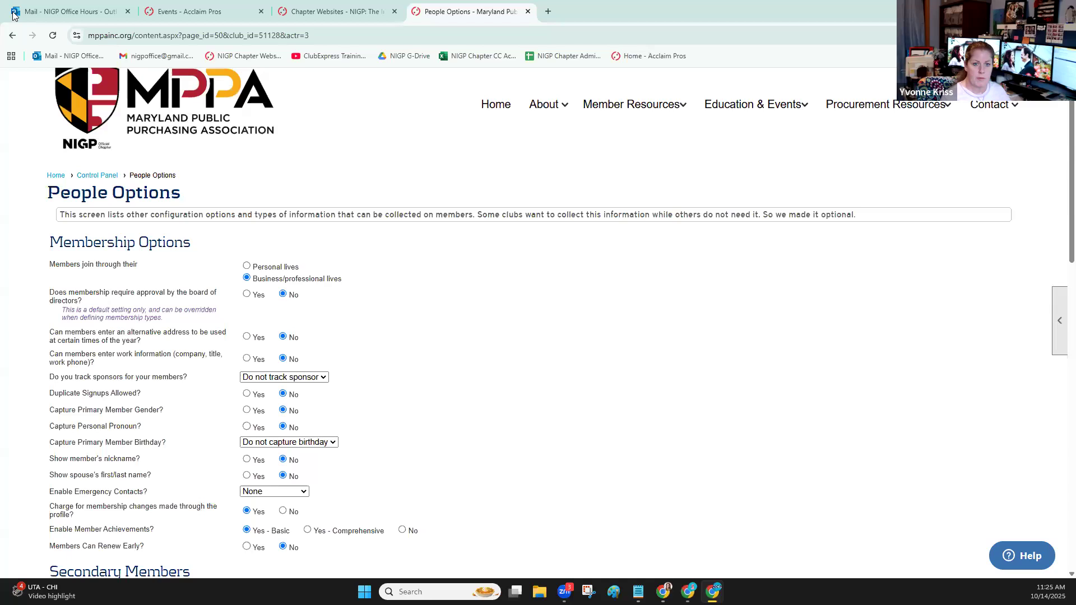
Open the Renewal/Expiration Settings, examine the renewal schedule, renewal notices and expiration rules, and cancel back to the Control Panel
left_click(12, 35)
left_click(71, 368)
scroll(67, 392, "down", 10)
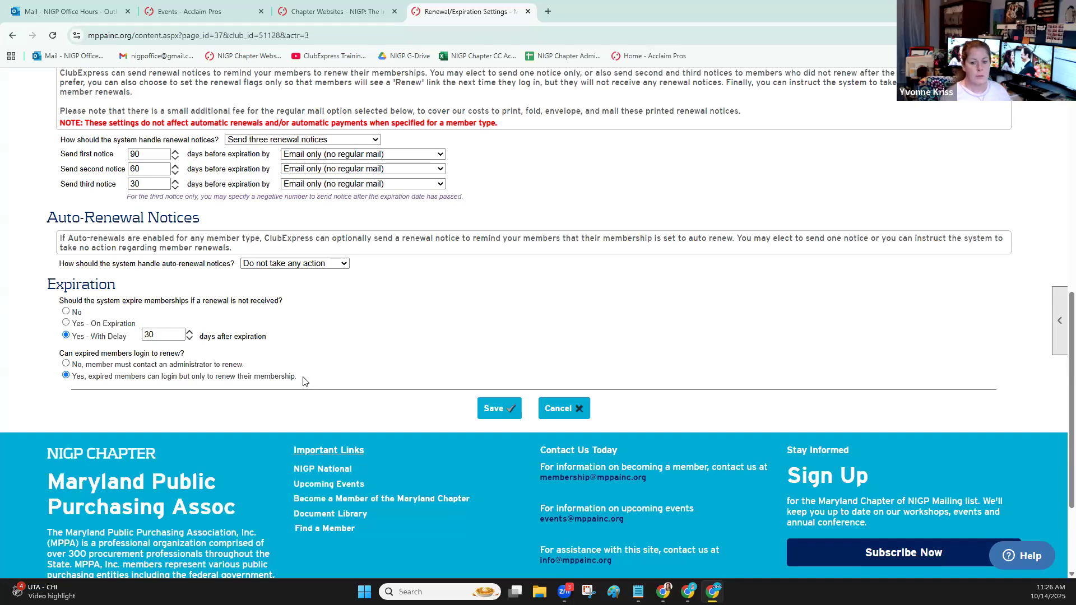
scroll(157, 382, "up", 1)
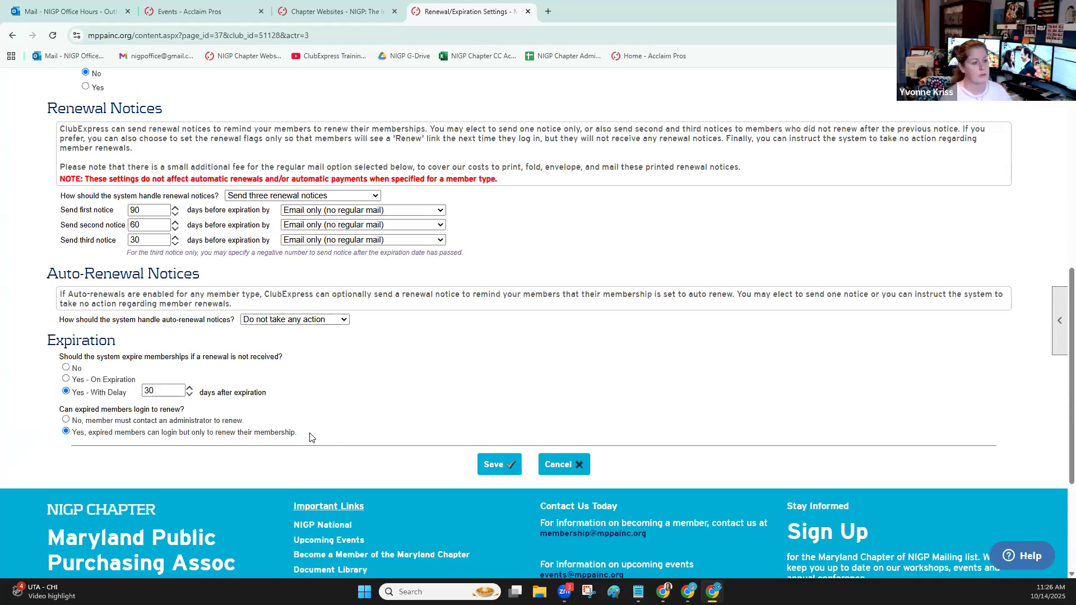
scroll(349, 397, "up", 2)
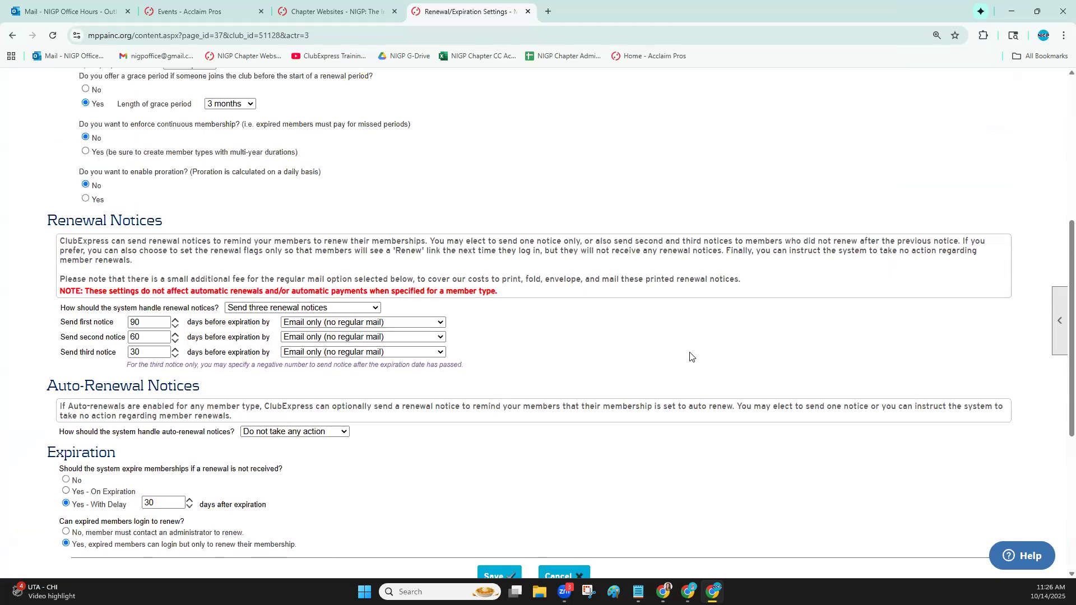
scroll(690, 357, "up", 2)
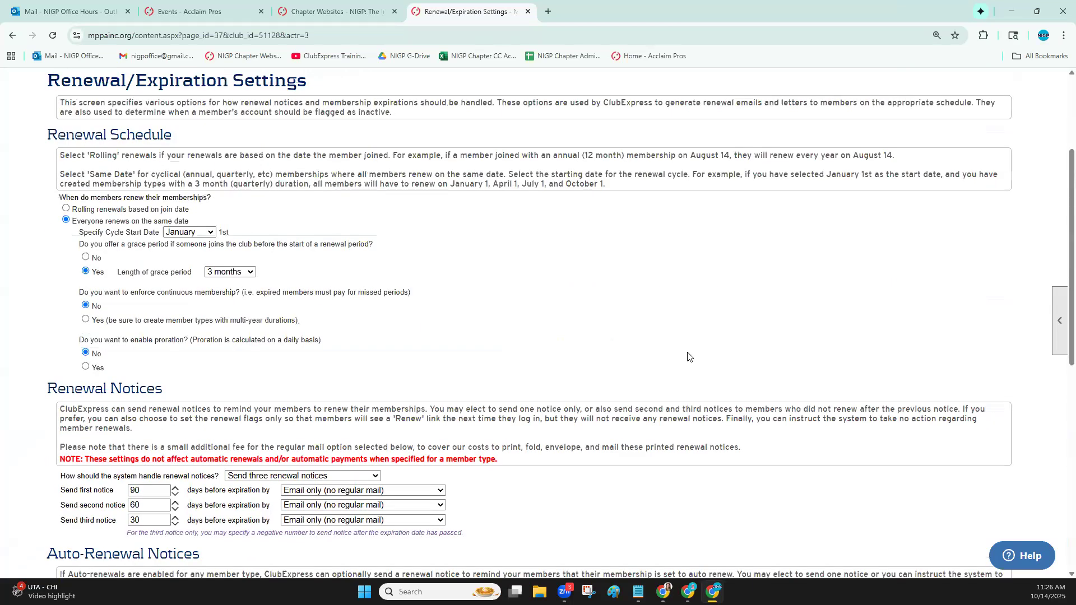
scroll(690, 356, "down", 1)
scroll(689, 357, "down", 1)
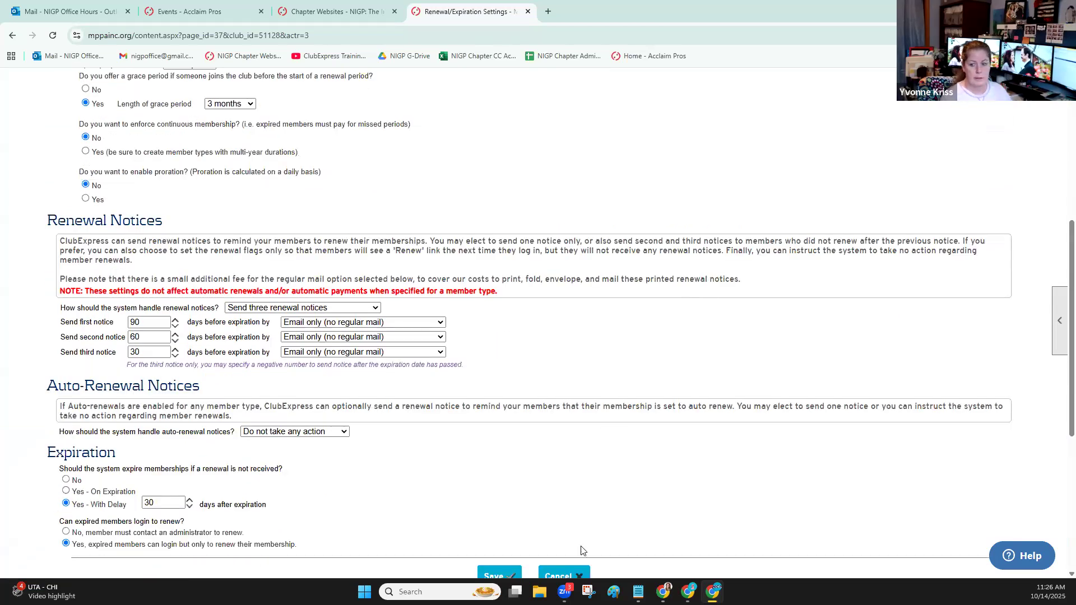
scroll(591, 528, "down", 2)
left_click(563, 463)
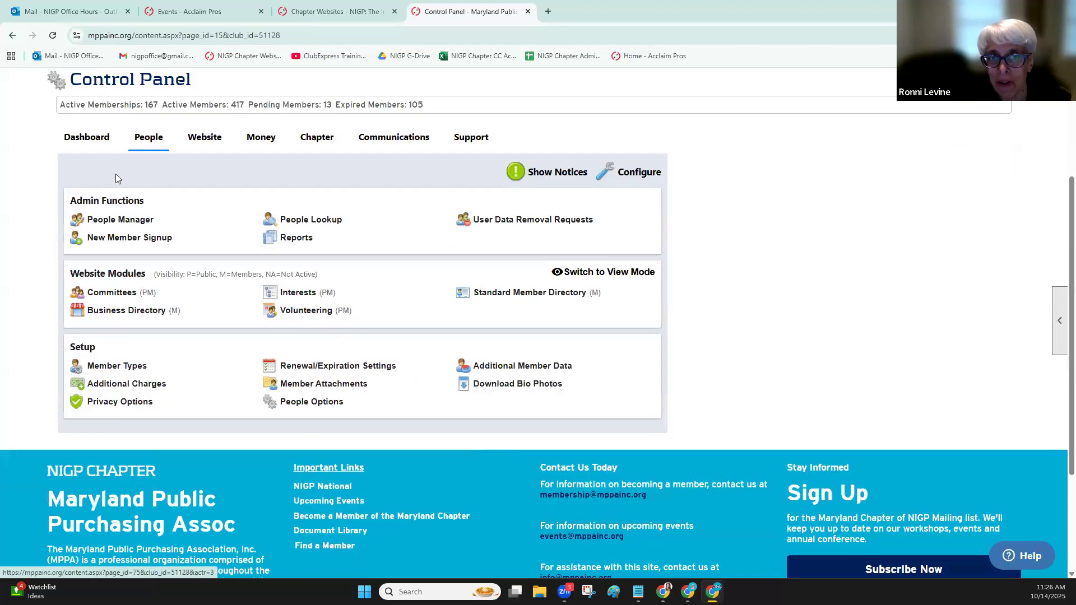
Reopen the People Manager and highlight the expiration date of the first member in the results
left_click(118, 220)
scroll(228, 370, "down", 3)
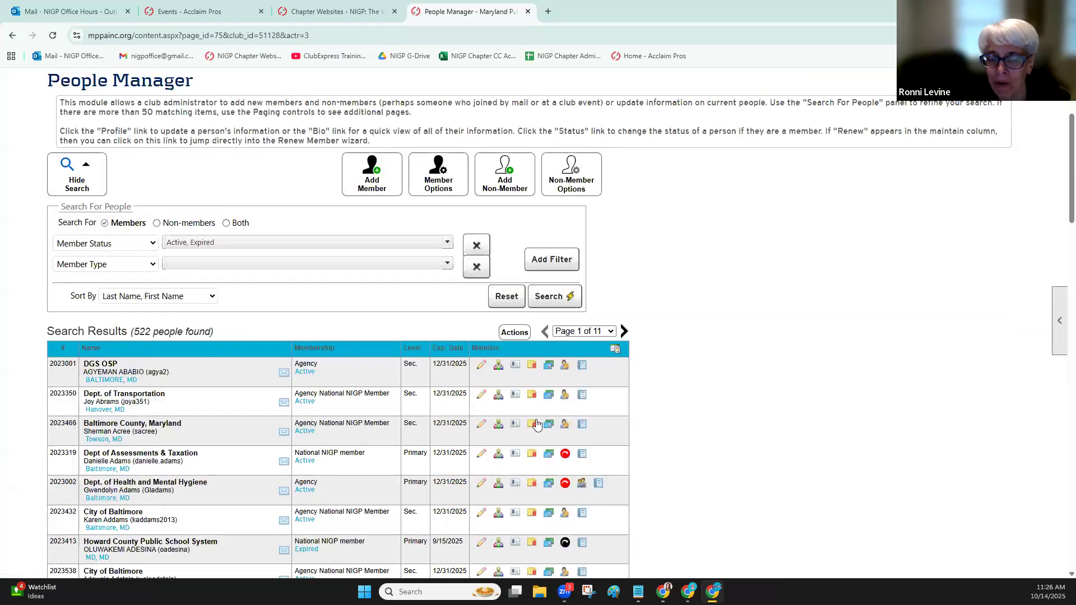
left_click_drag(433, 363, 466, 363)
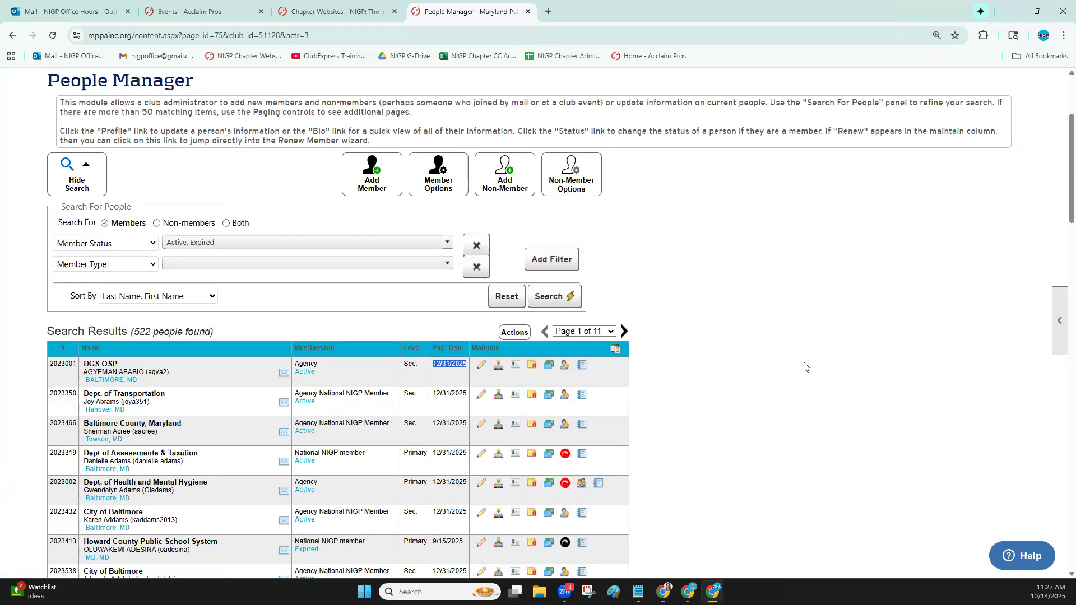
Limit the member status filter to Expired by removing Active, and run the people search
left_click(219, 241)
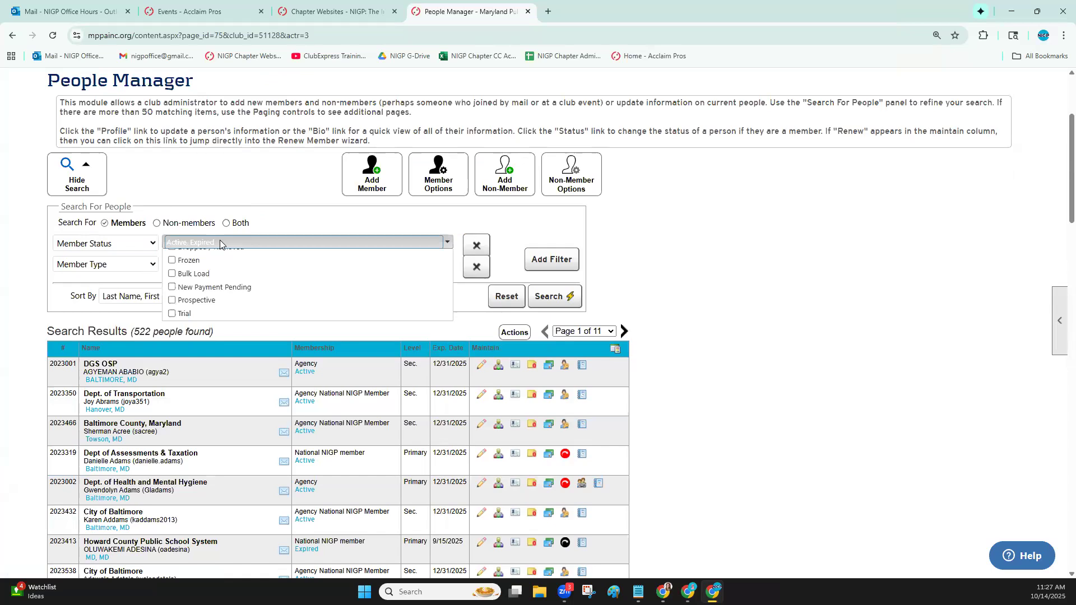
left_click(632, 261)
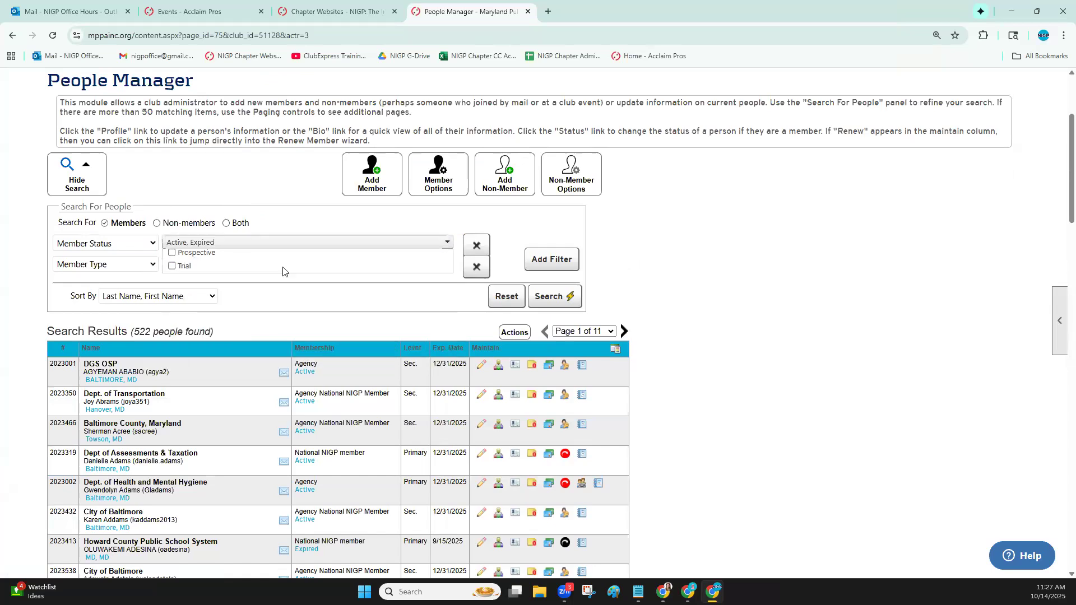
left_click(225, 242)
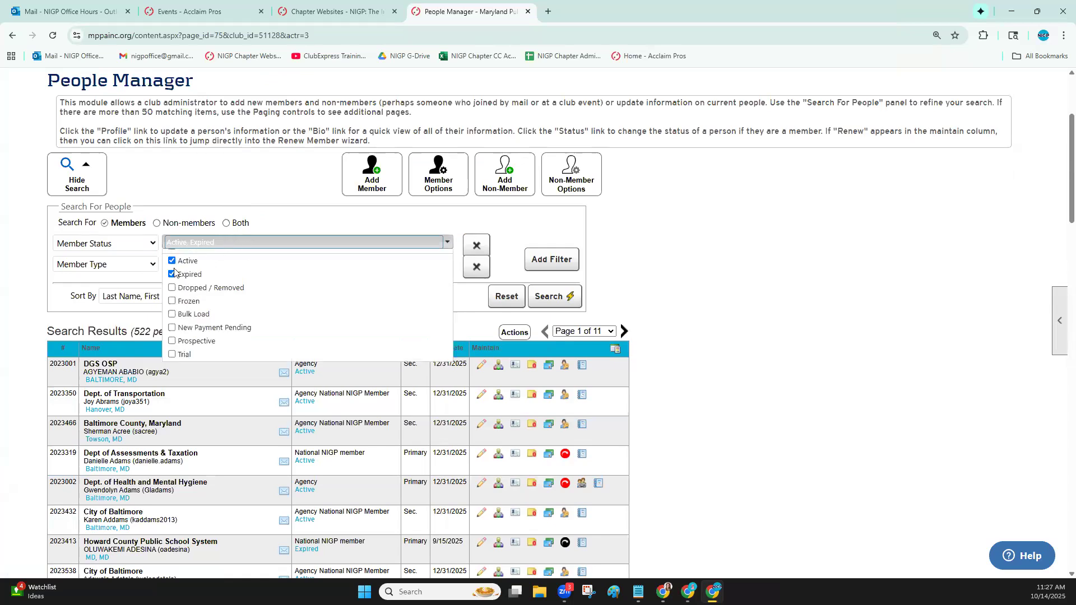
left_click(179, 270)
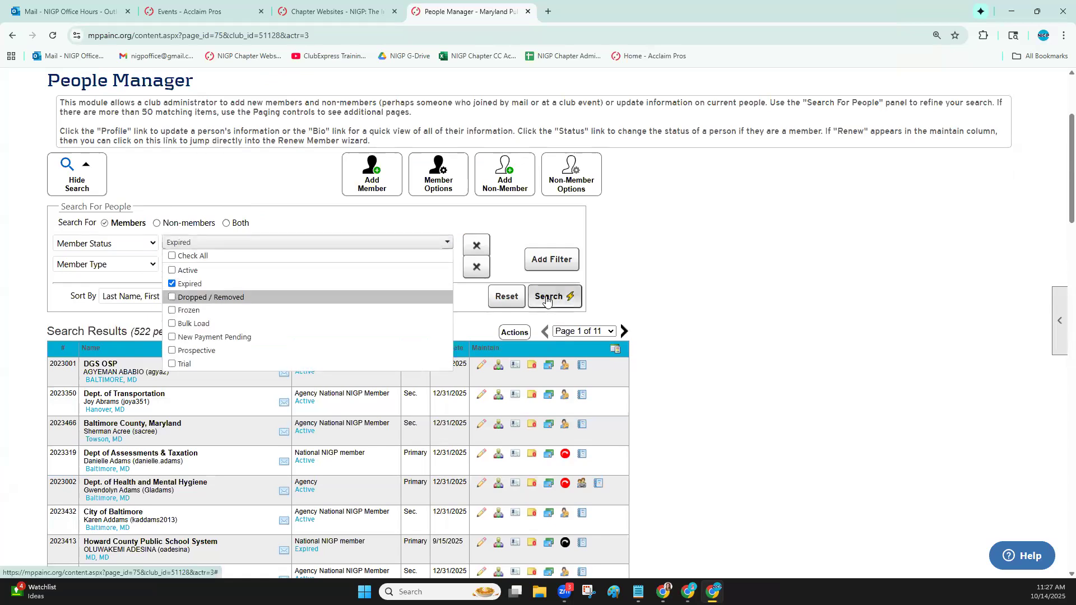
left_click(547, 297)
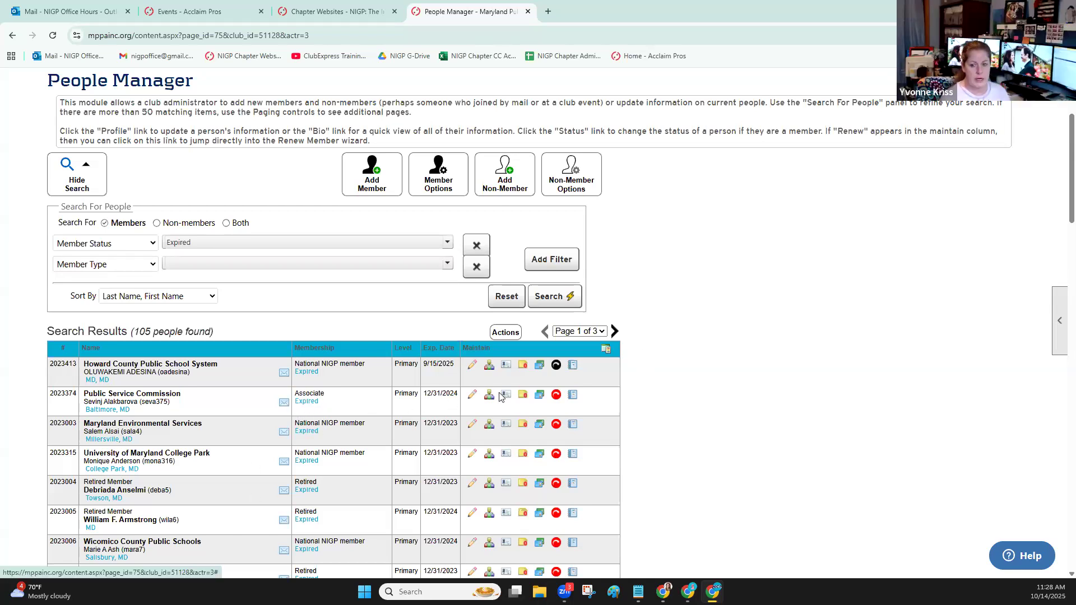
Look over the expired members and their expiration dates, highlighting the date of the Maryland Environmental Services member
scroll(713, 333, "down", 2)
scroll(712, 333, "down", 5)
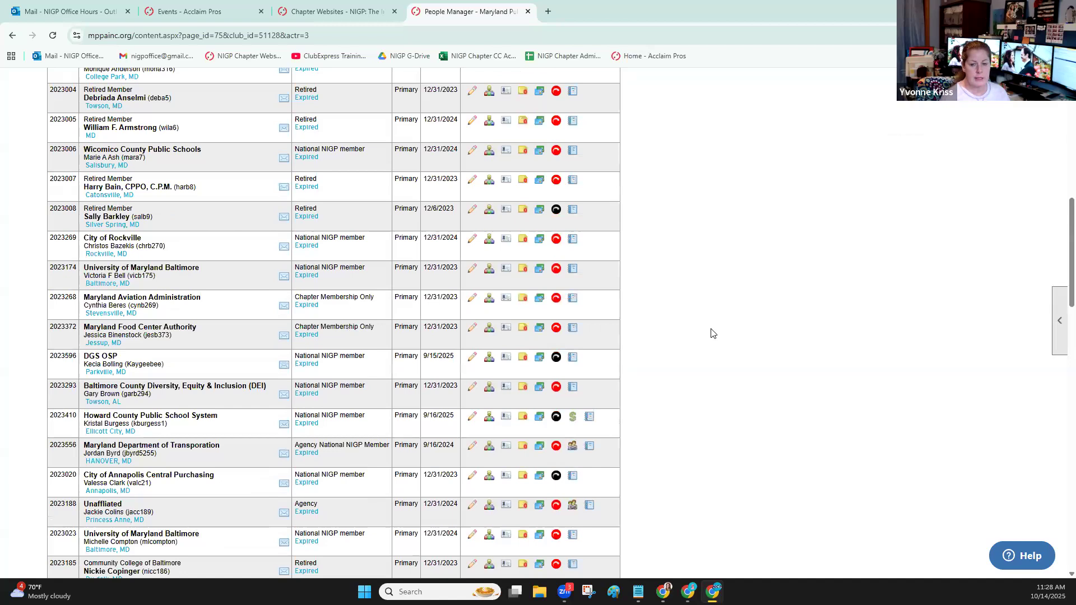
scroll(711, 331, "up", 5)
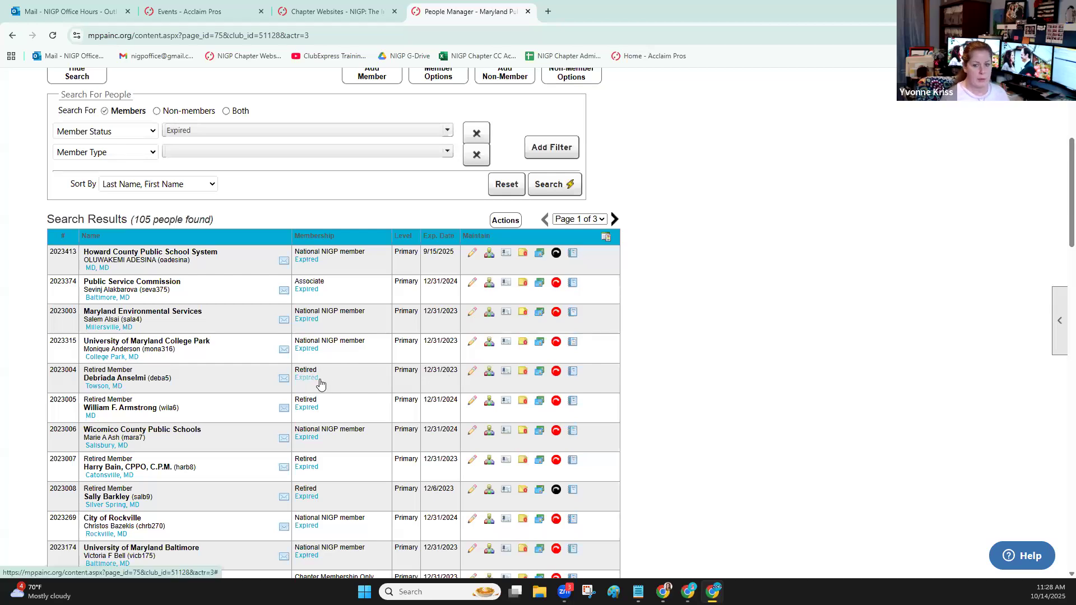
scroll(414, 382, "up", 1)
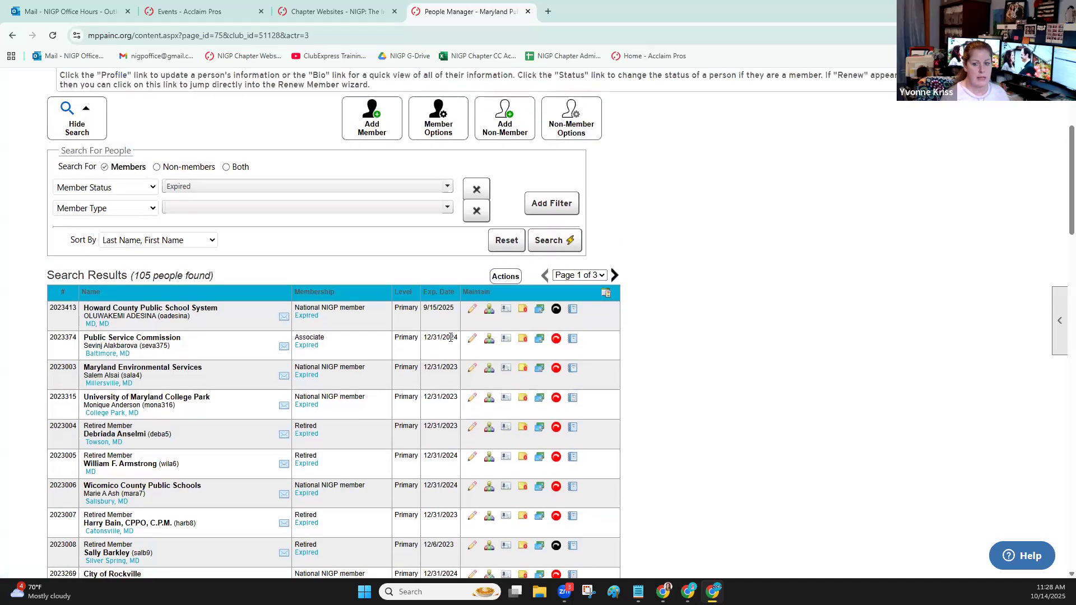
mouse_move(458, 338)
left_mouse_down()
mouse_move(427, 338)
mouse_move(458, 341)
left_mouse_up()
left_click_drag(459, 369, 422, 371)
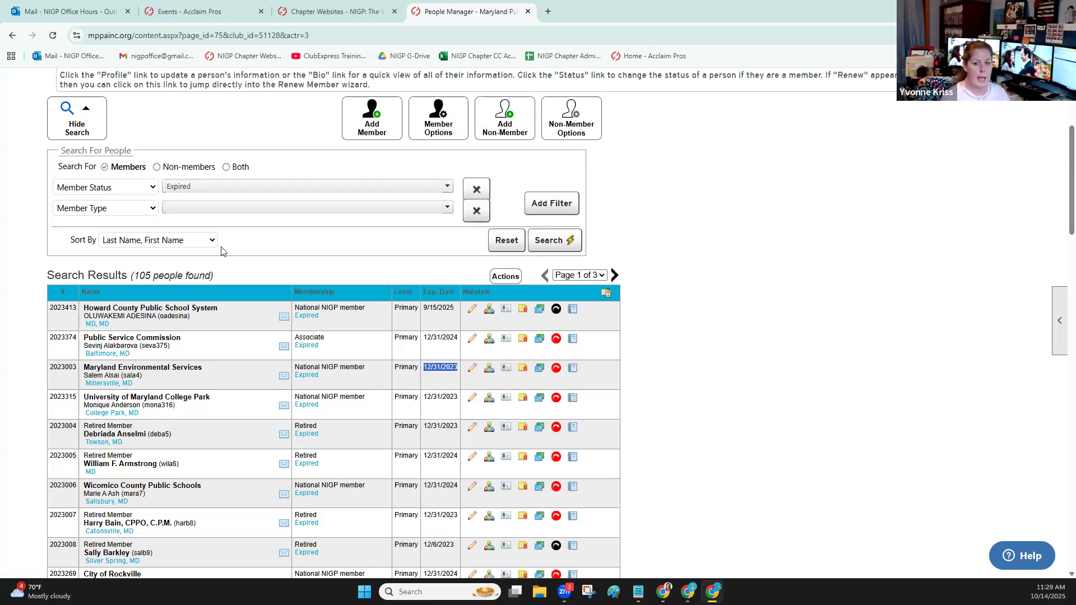
Open Drop Expired from the member options, set the membership expiration date to 12/31/2023, and close the dialog without dropping anyone
left_click(441, 130)
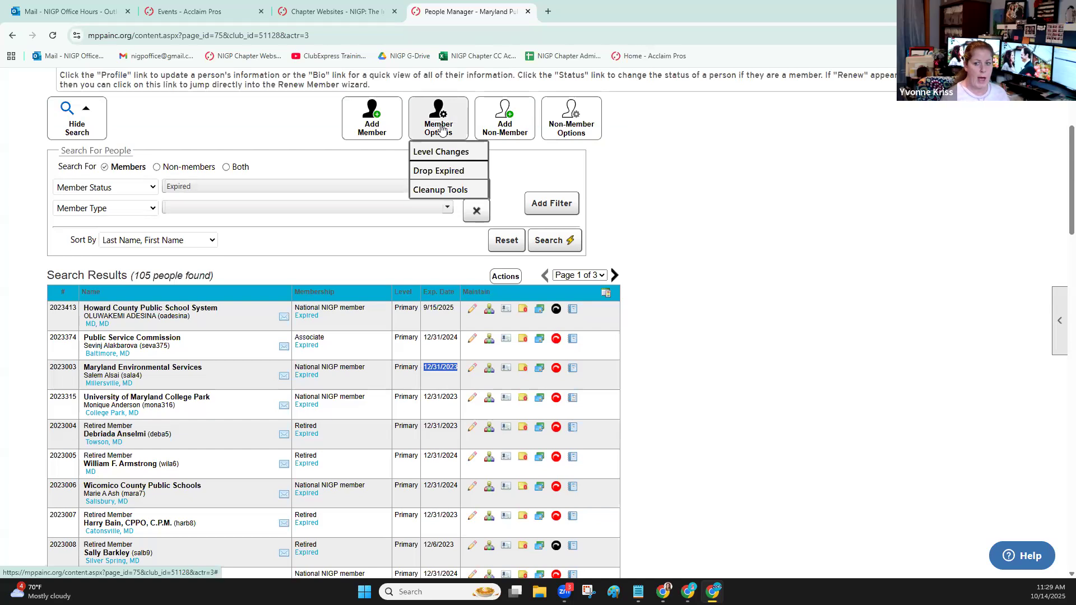
left_click(438, 171)
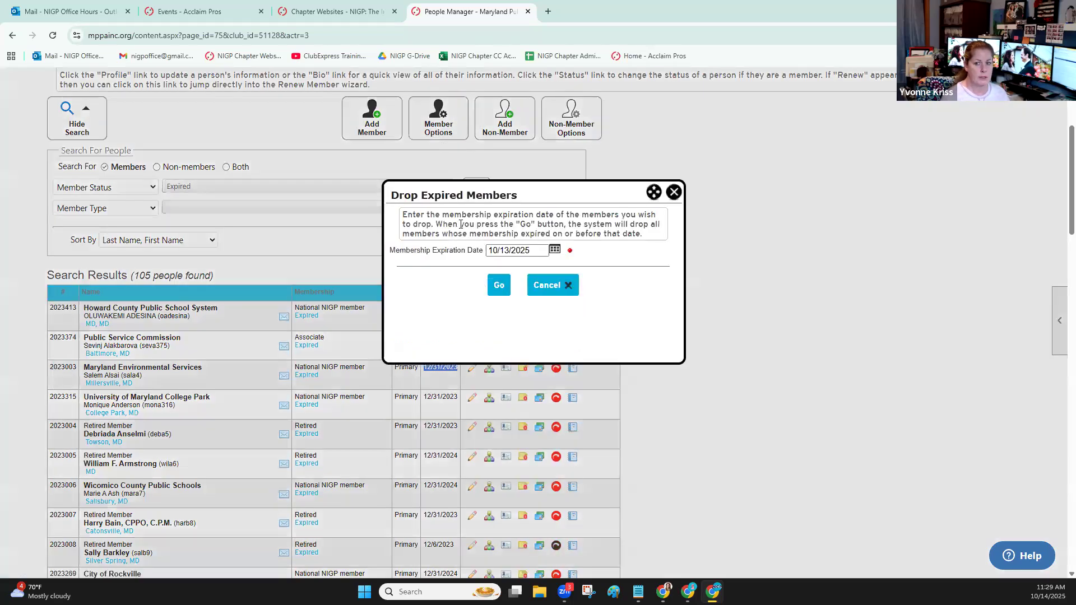
left_click_drag(536, 250, 476, 251)
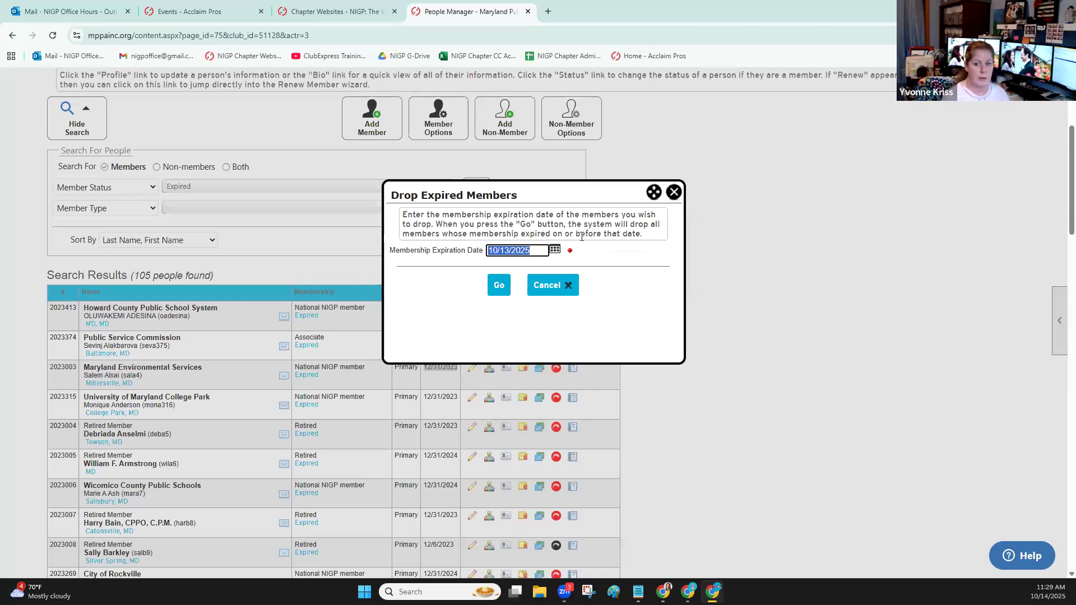
type("1")
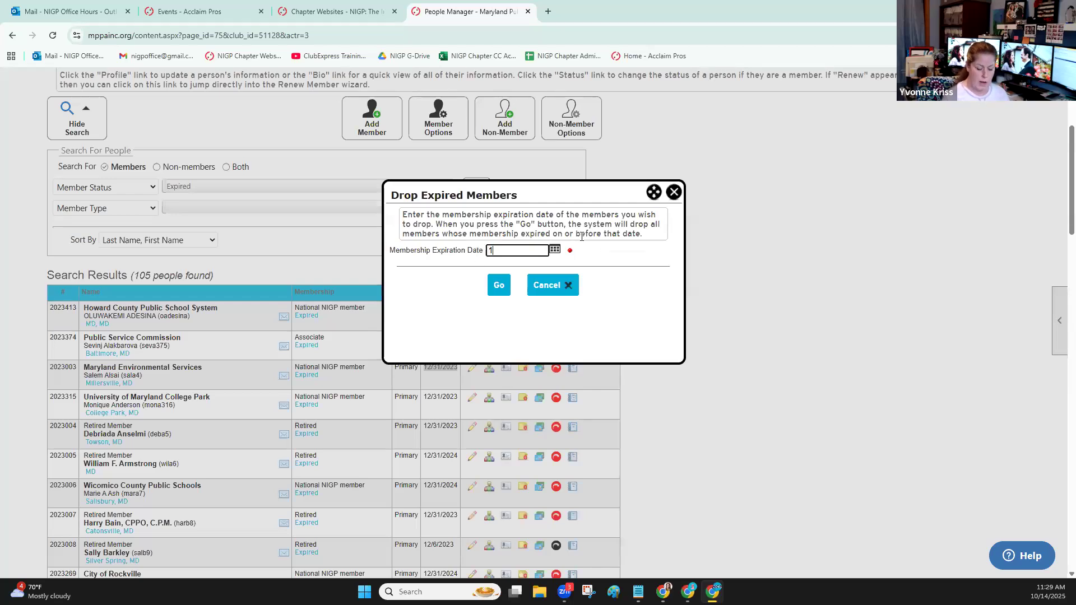
type("2/31/2023")
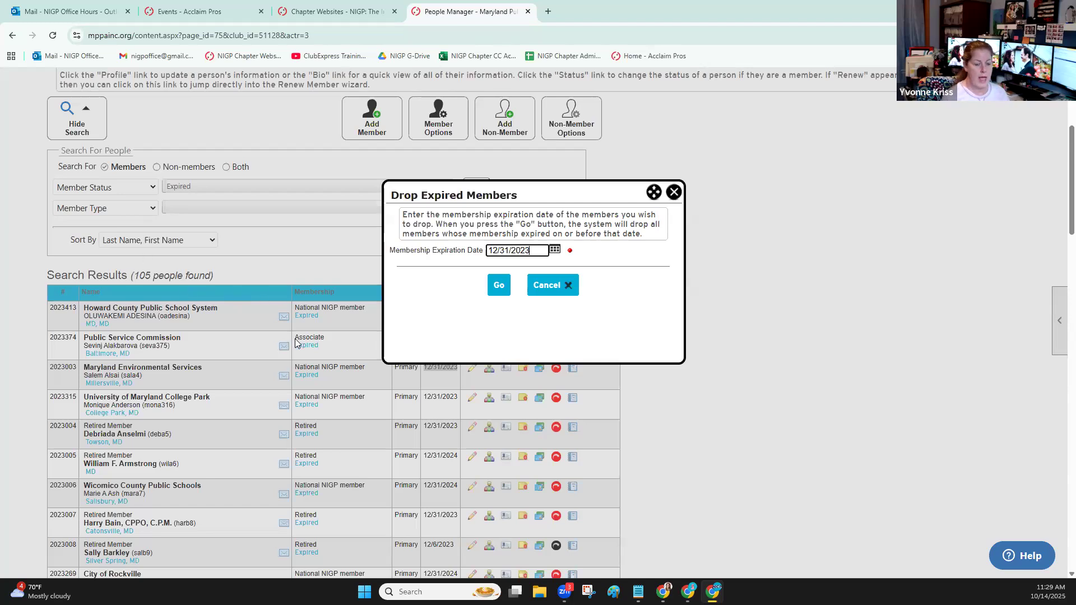
left_click(674, 193)
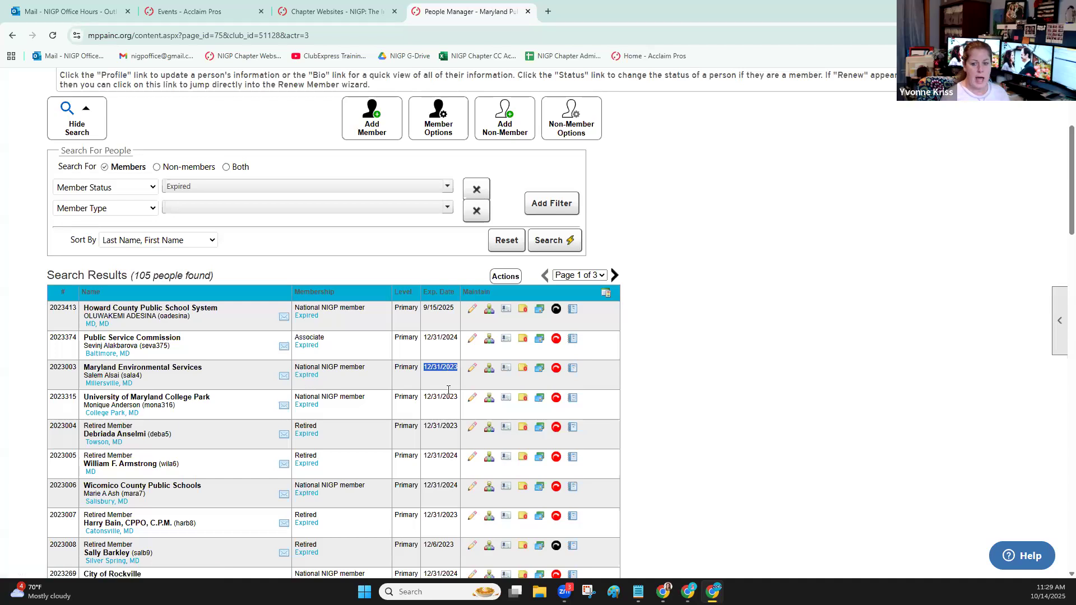
Highlight the expiration date and name of the second retired member in the expired results
left_click(427, 454)
double_click(427, 454)
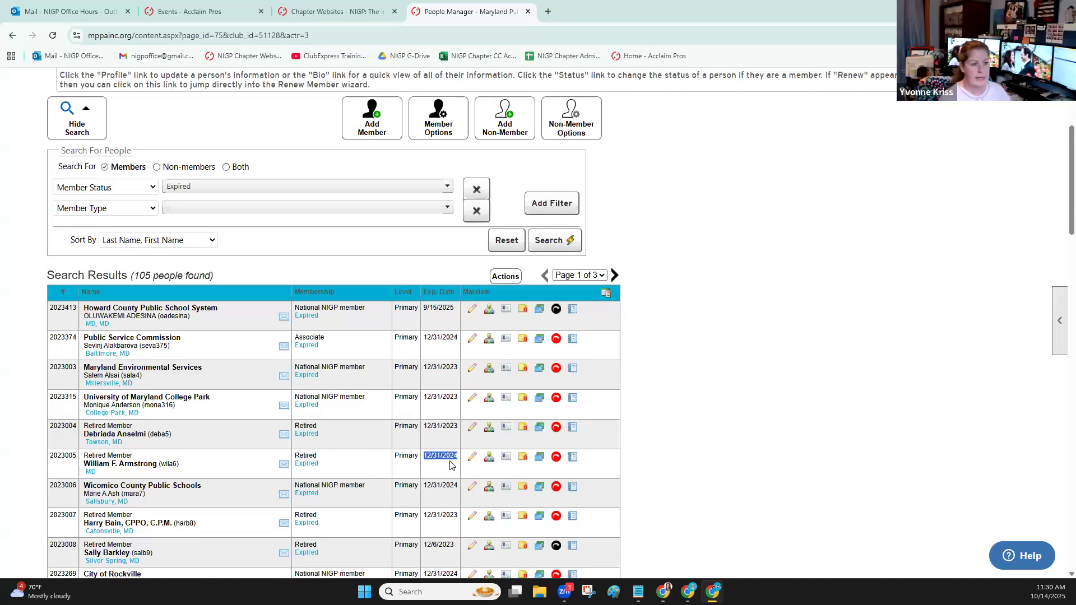
left_click(358, 466)
left_click_drag(177, 463, 84, 463)
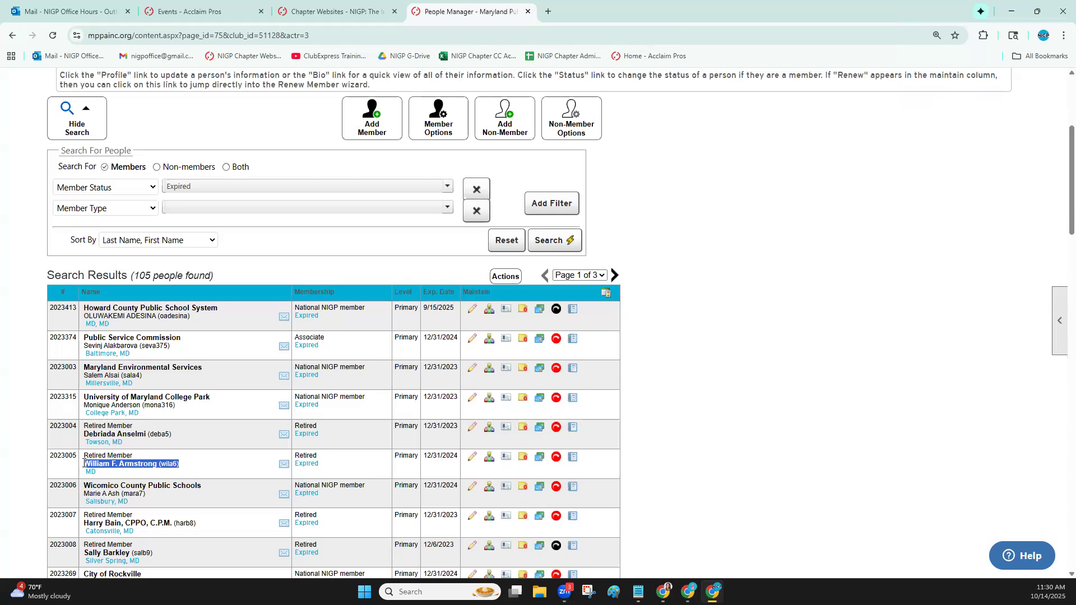
Export the expired member results to CSV and open the downloaded file in Excel
scroll(773, 197, "up", 4)
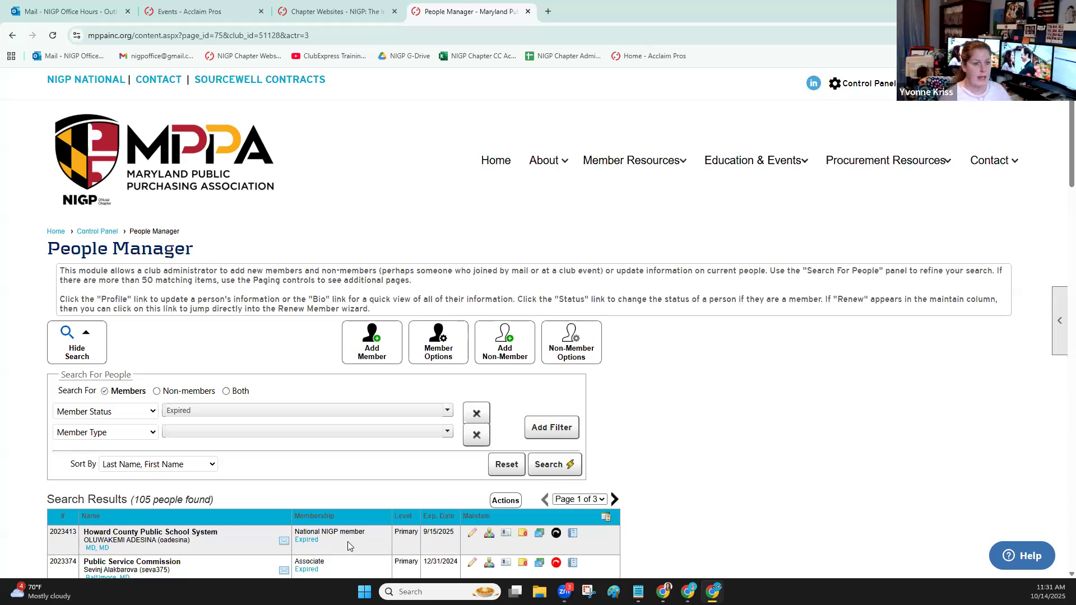
scroll(347, 541, "down", 1)
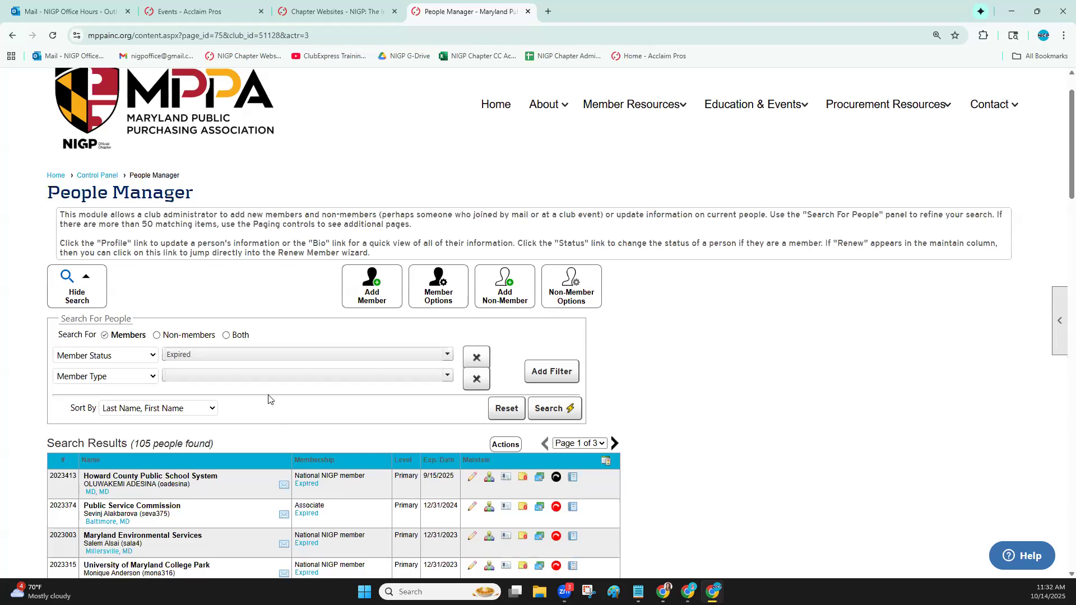
scroll(709, 442, "down", 2)
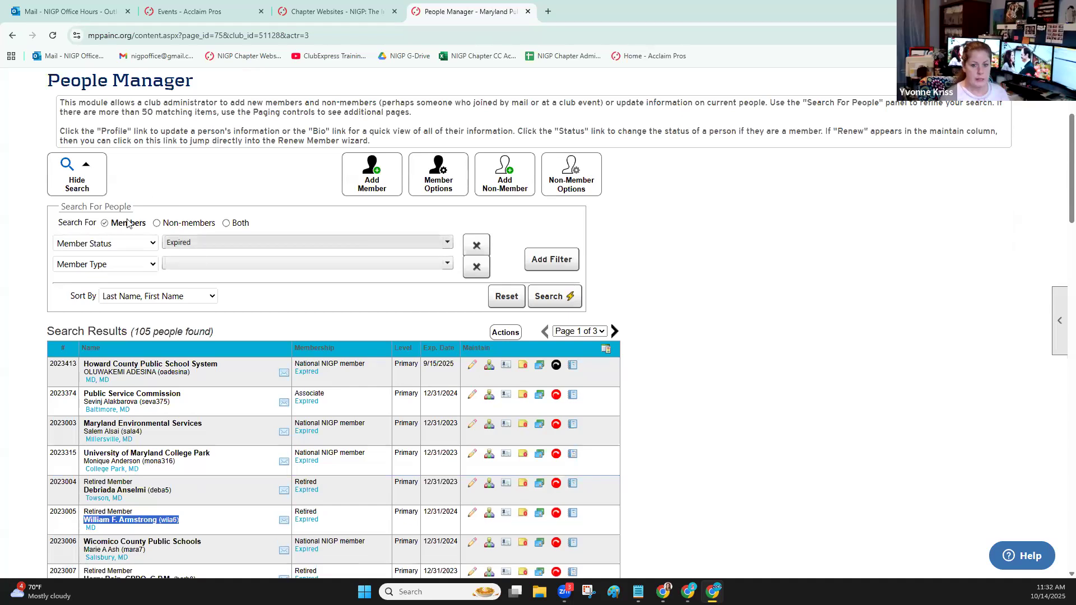
scroll(218, 128, "up", 1)
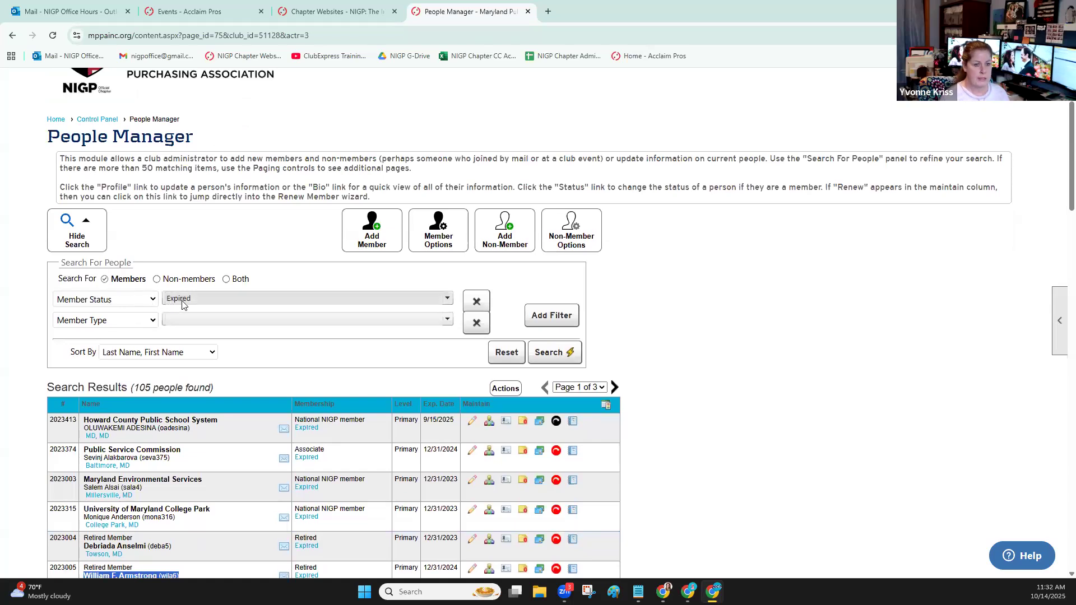
scroll(362, 333, "down", 1)
scroll(361, 334, "down", 1)
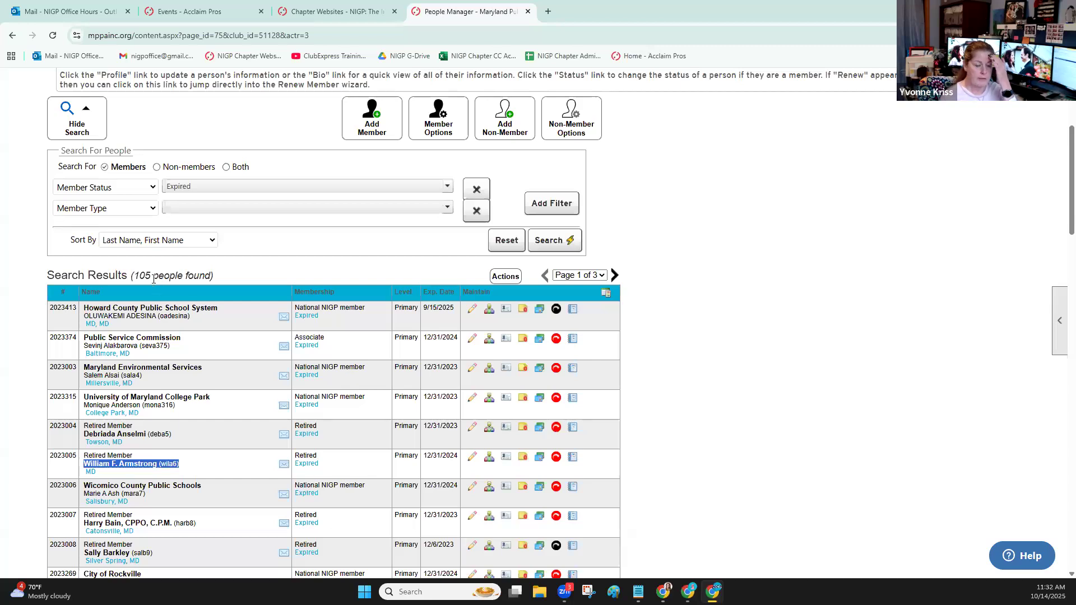
left_click(511, 279)
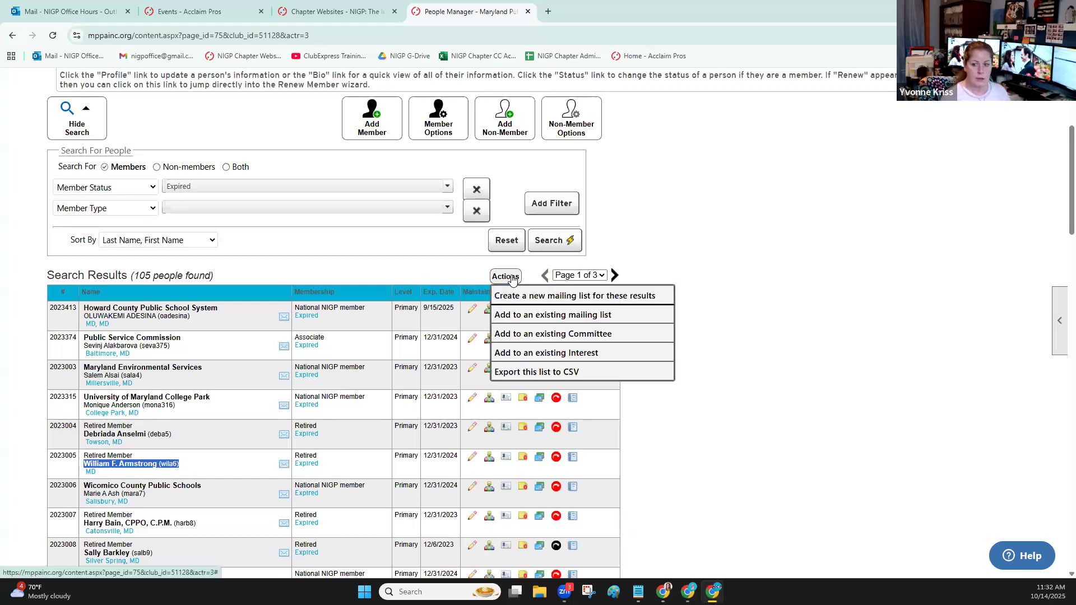
left_click(537, 371)
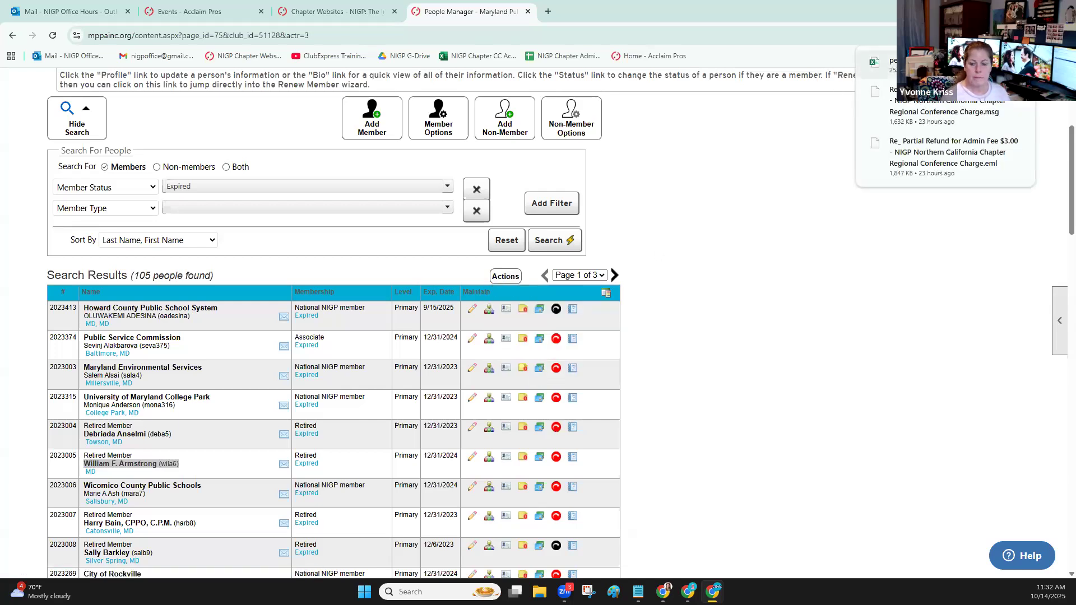
left_click(919, 64)
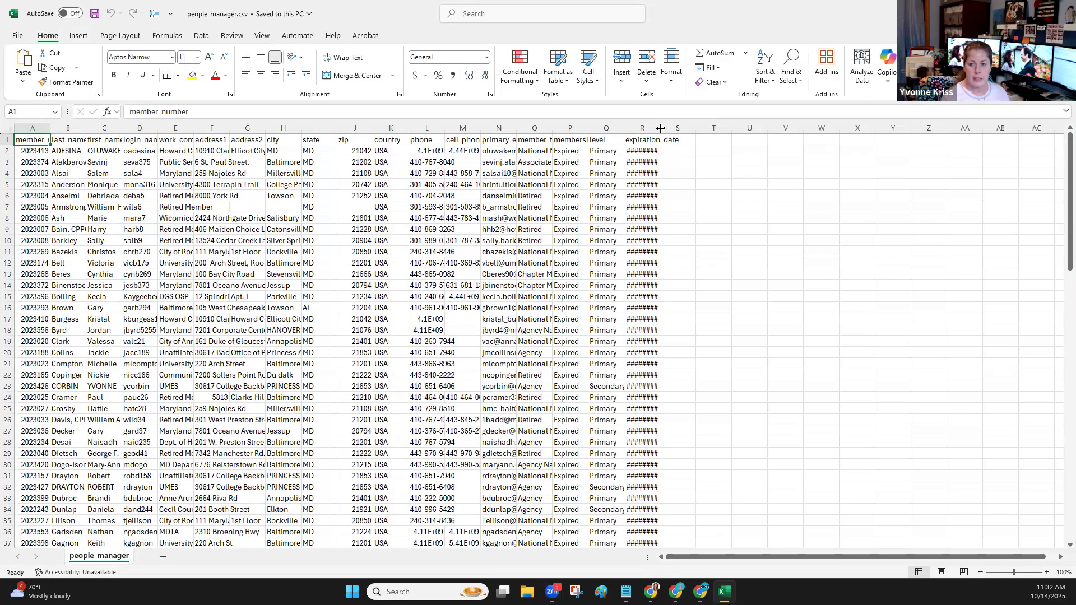
Widen the expiration_date and primary_email columns to examine the exported data, and close the file without saving
left_click_drag(661, 128, 741, 130)
left_click(731, 149)
left_click(721, 162)
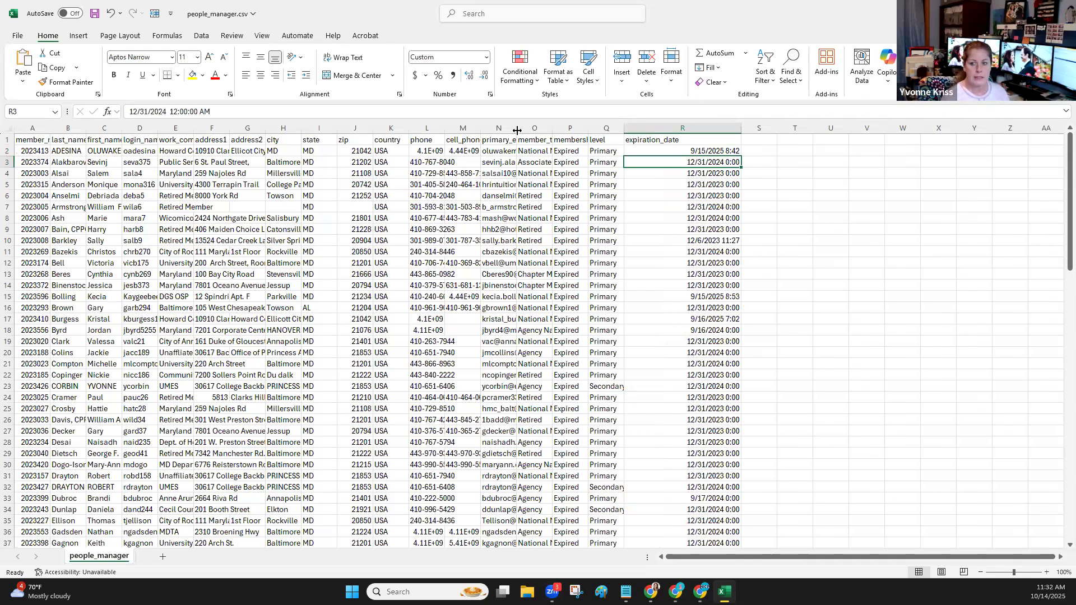
left_click_drag(518, 129, 595, 129)
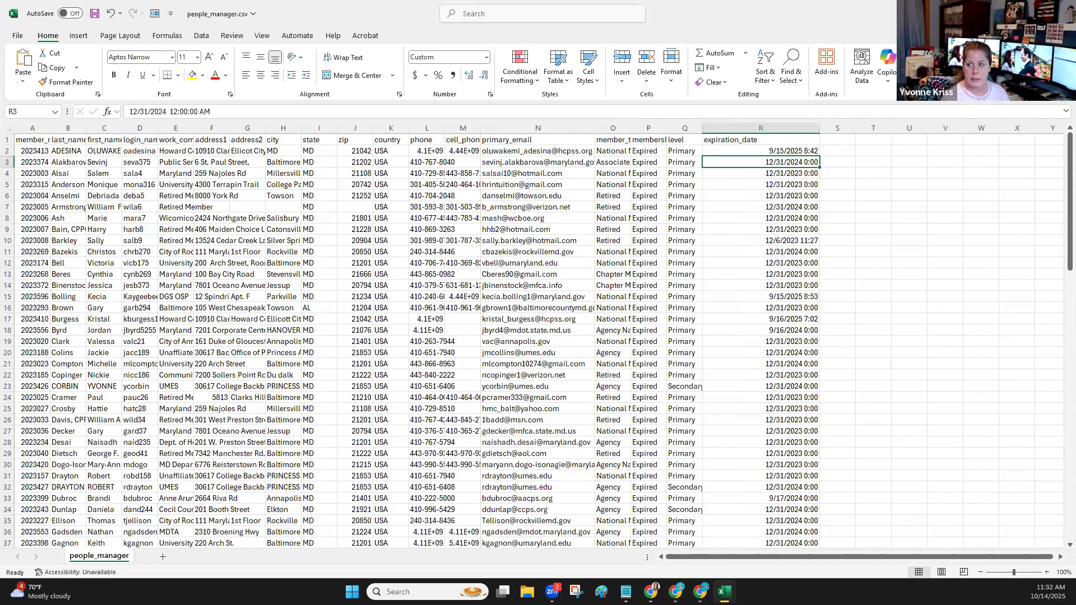
left_click(1062, 11)
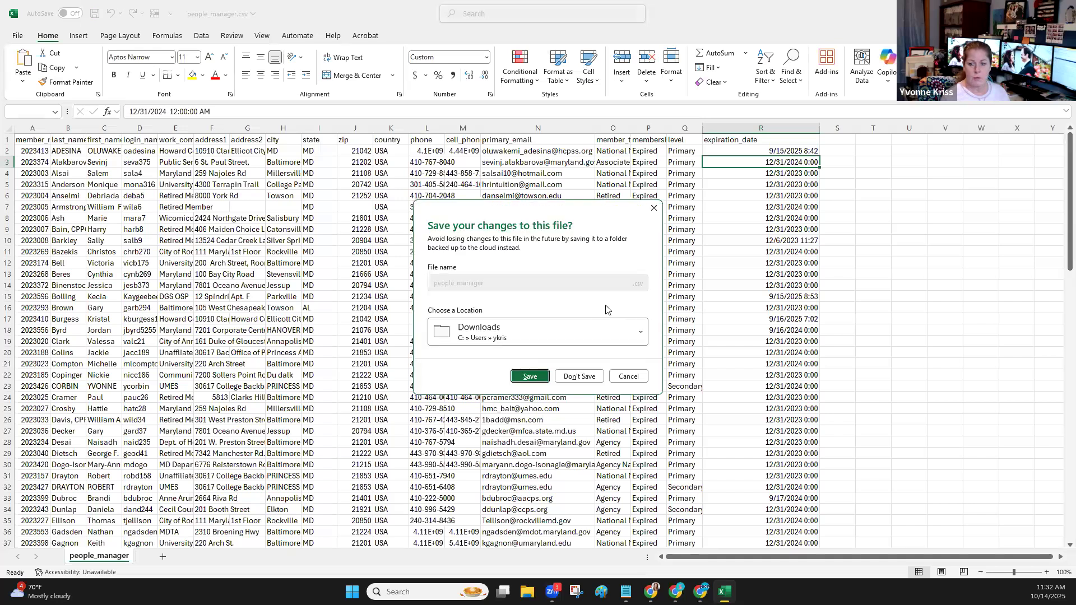
left_click(580, 376)
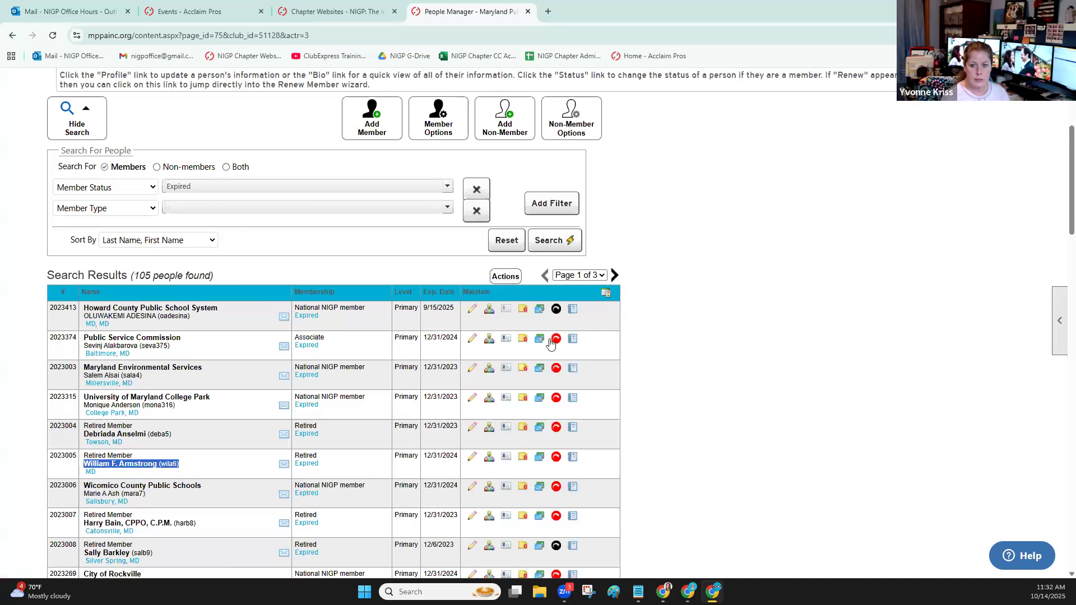
Start a new mailing list from the expired member search results and name its category "October 14th expired member"
left_click(506, 277)
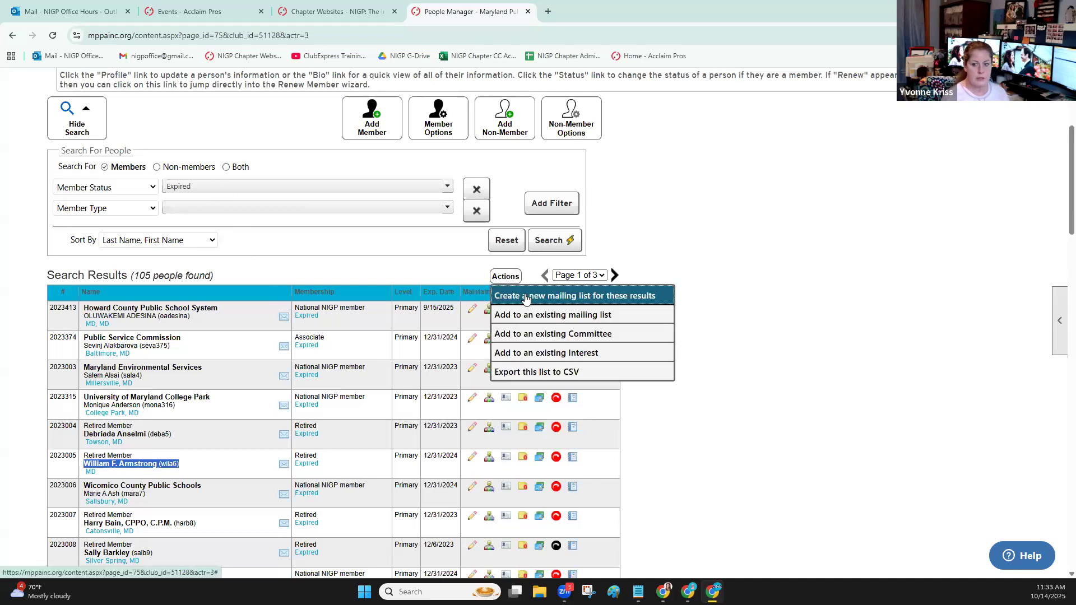
left_click(525, 298)
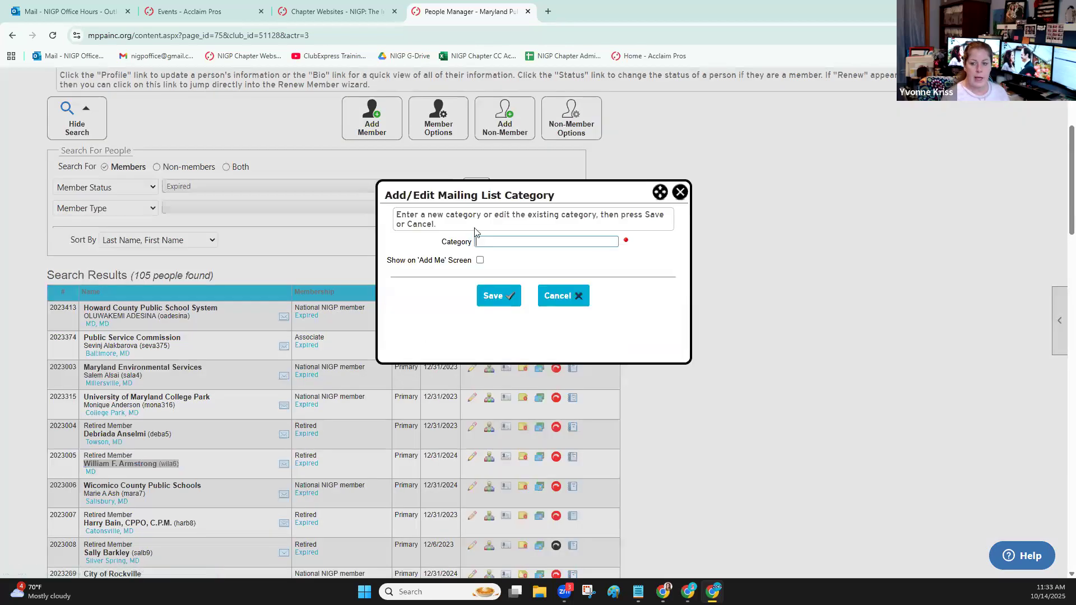
left_click(485, 242)
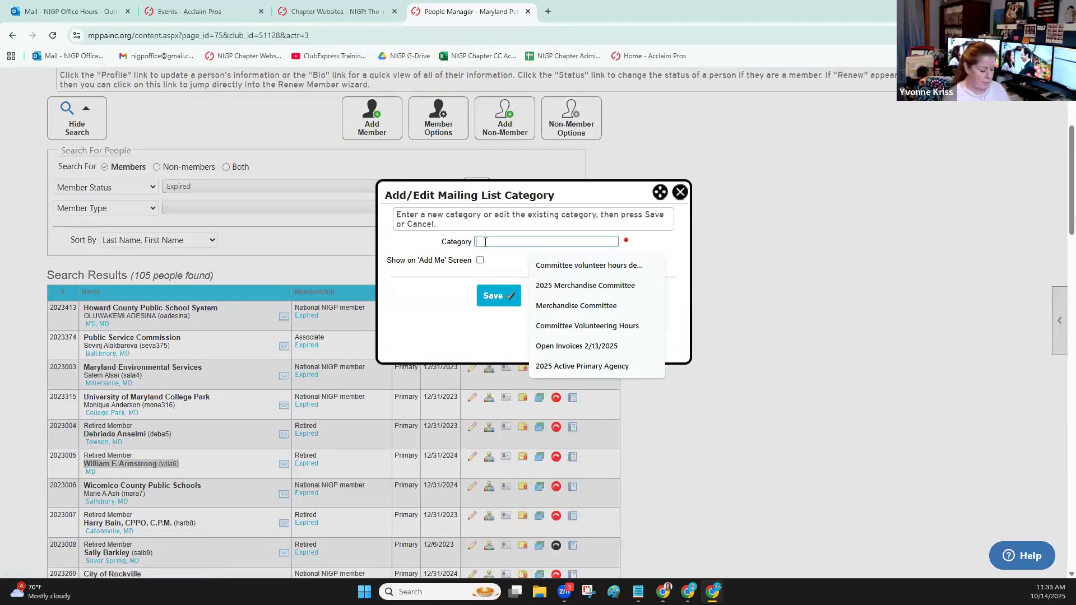
type("202")
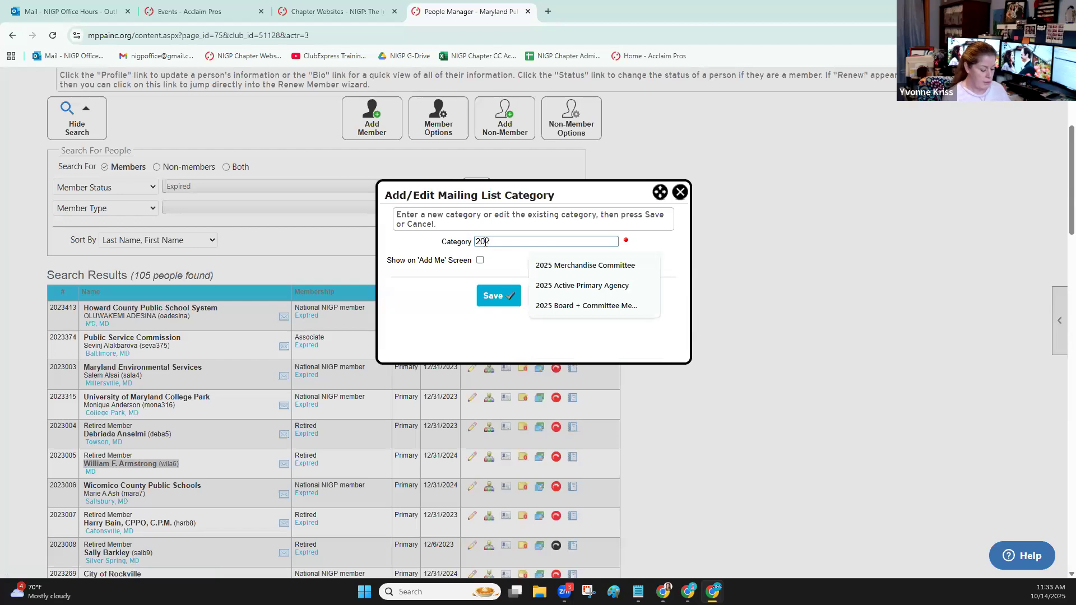
key("BackSpace")
key("BackSpace")
key("BackSpace")
type("October ")
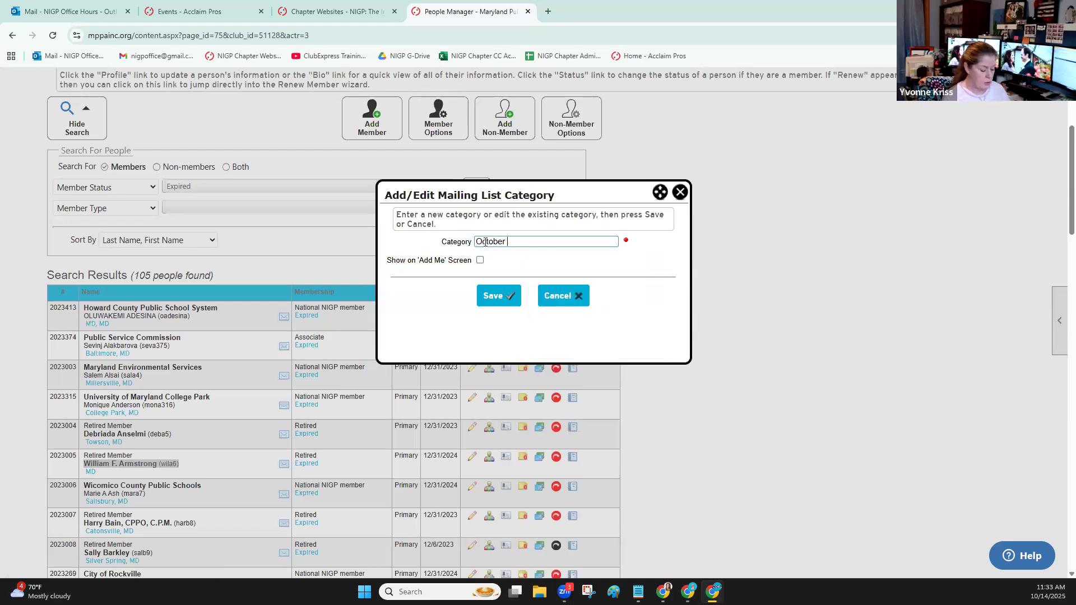
type("14th expired mm")
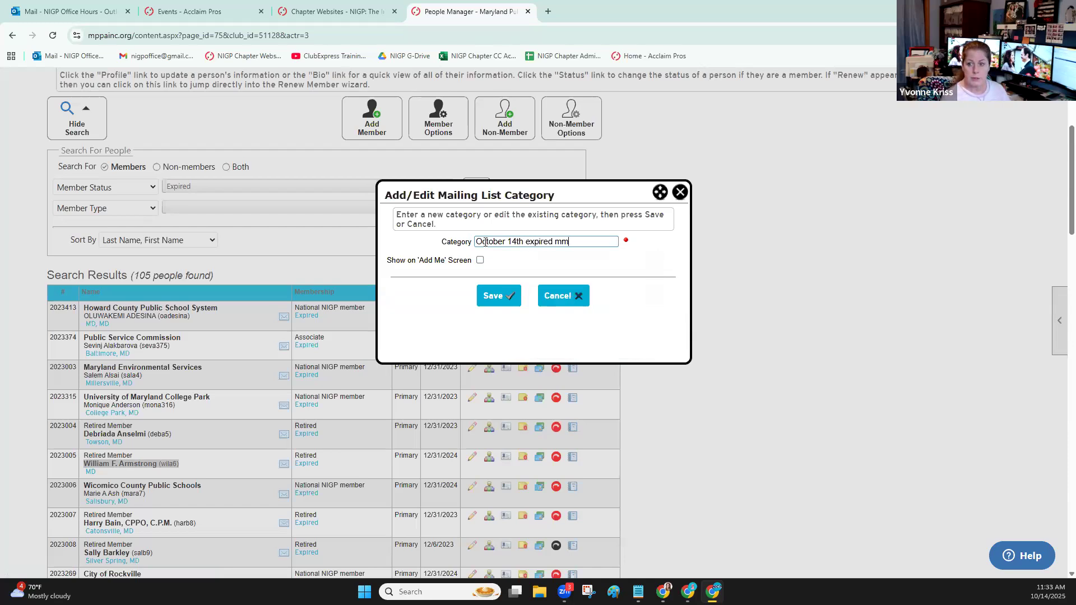
key("BackSpace")
type("ember")
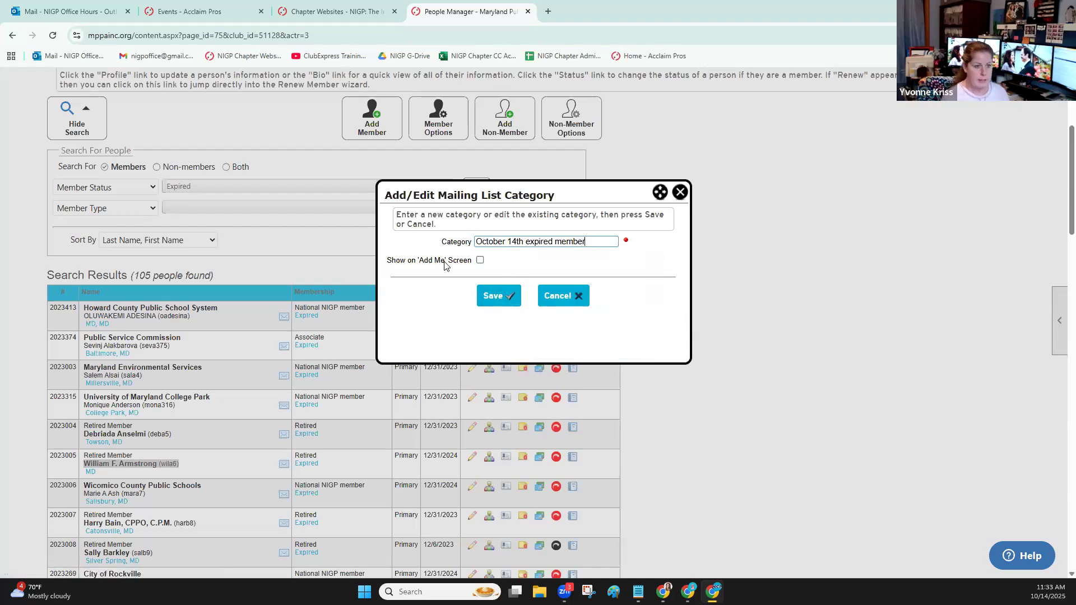
Highlight the entered category name and dismiss the mailing list category dialog
scroll(275, 190, "up", 4)
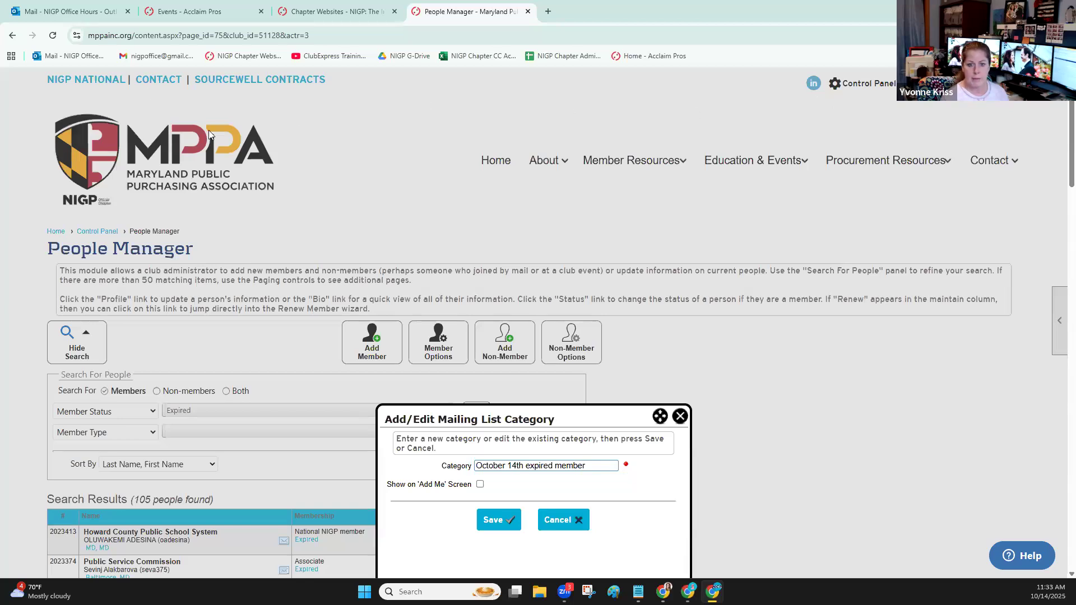
scroll(474, 210, "down", 4)
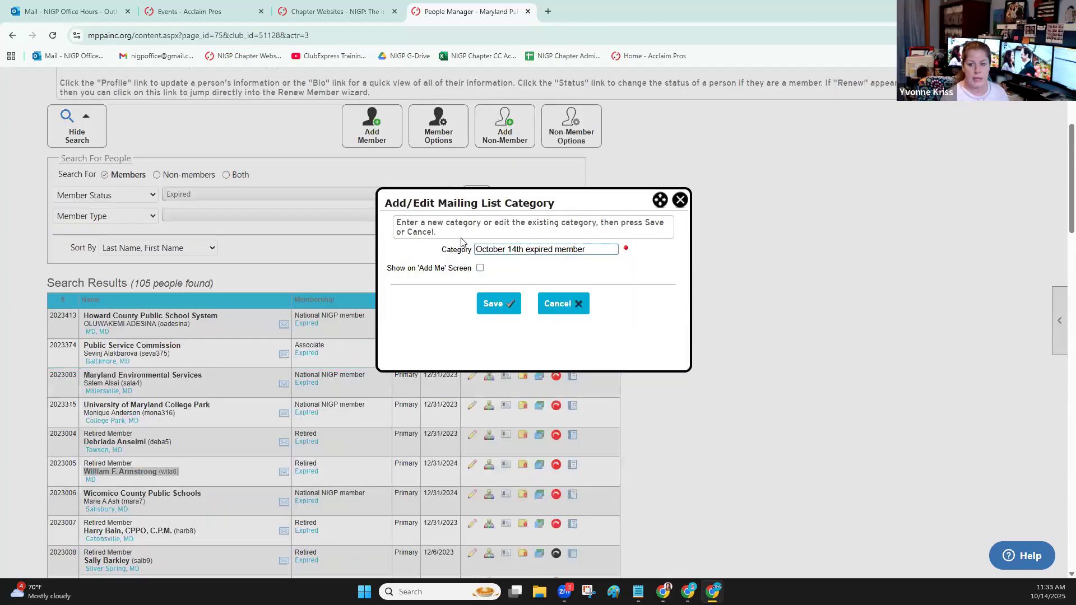
left_click_drag(476, 241, 607, 239)
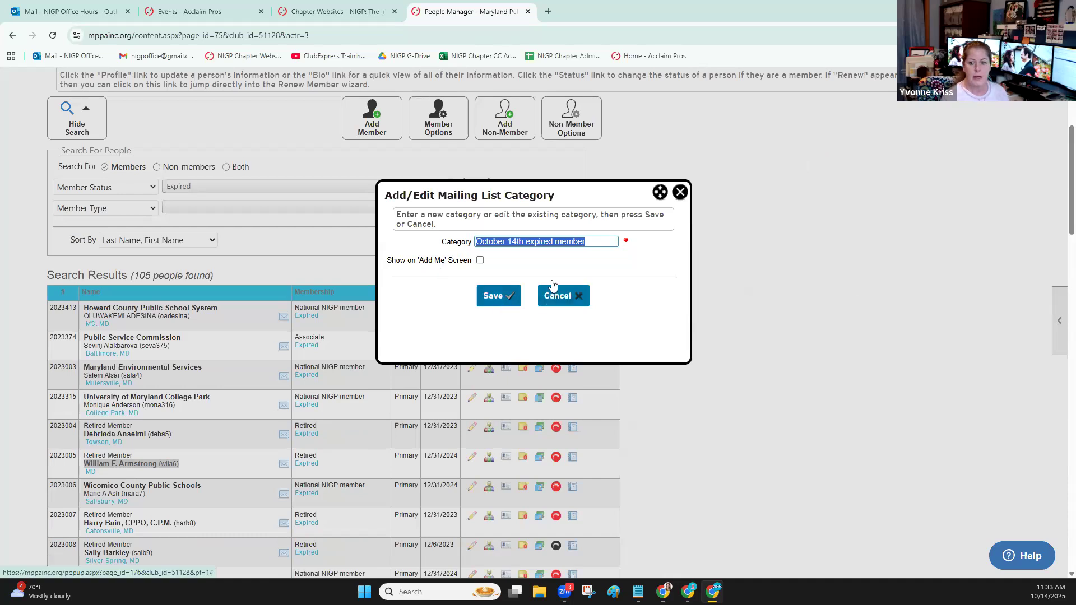
left_click(491, 300)
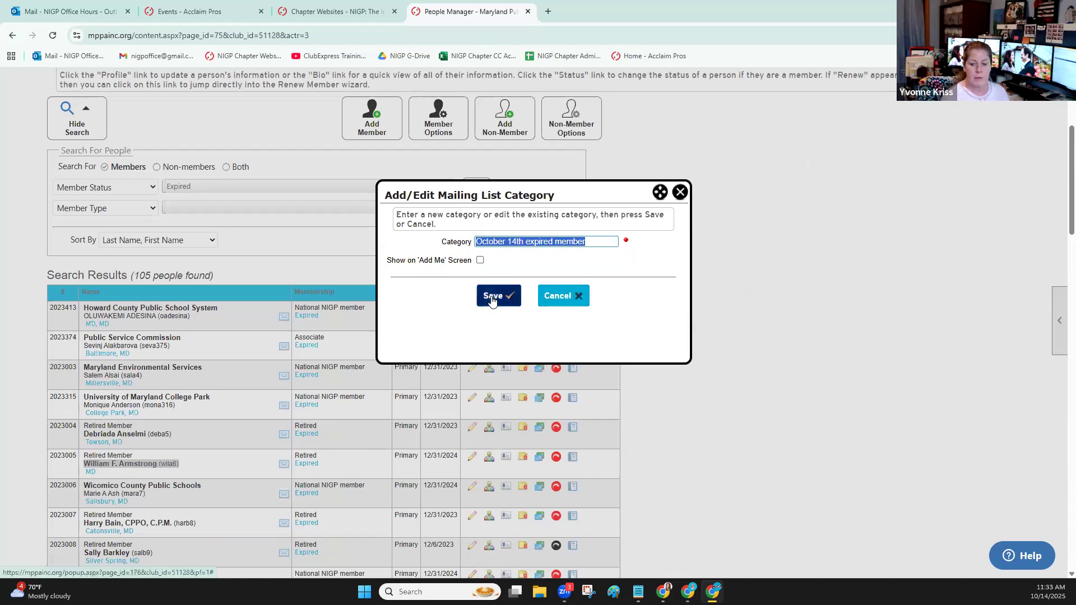
left_click(680, 193)
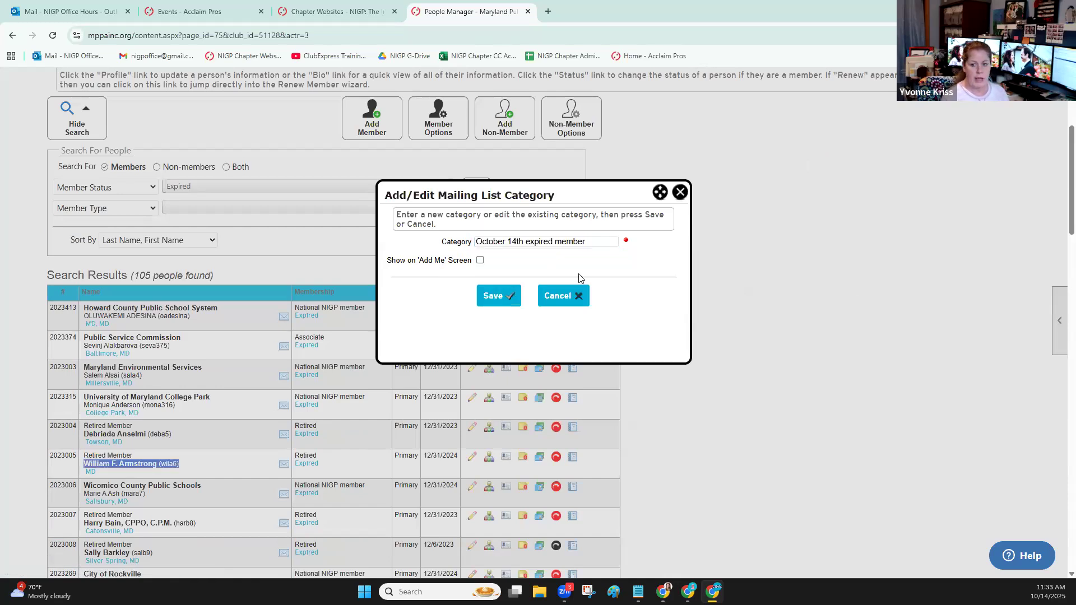
left_click(179, 538)
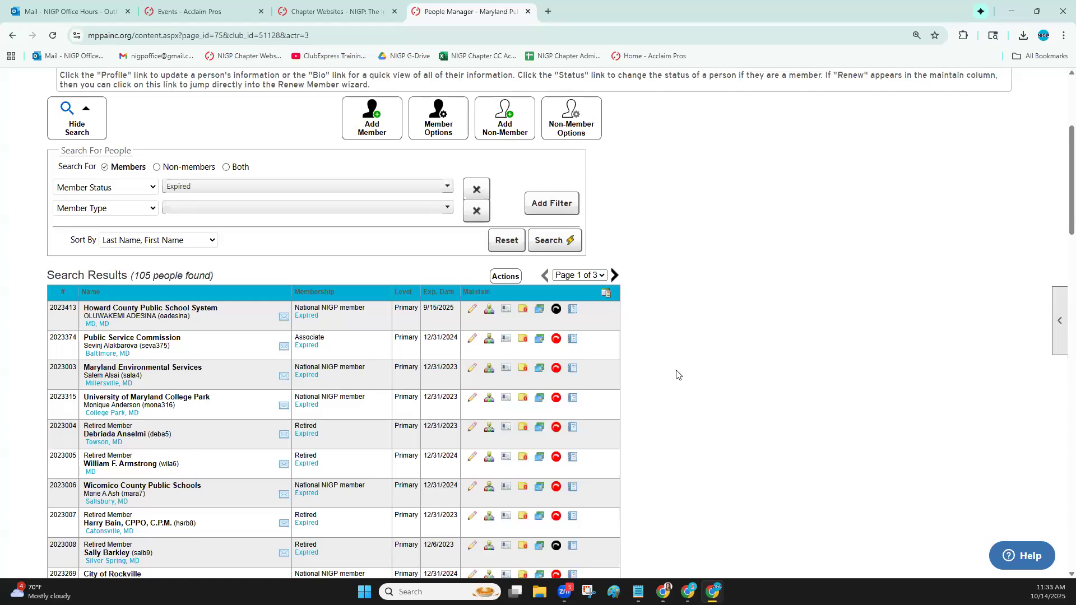
scroll(676, 374, "up", 4)
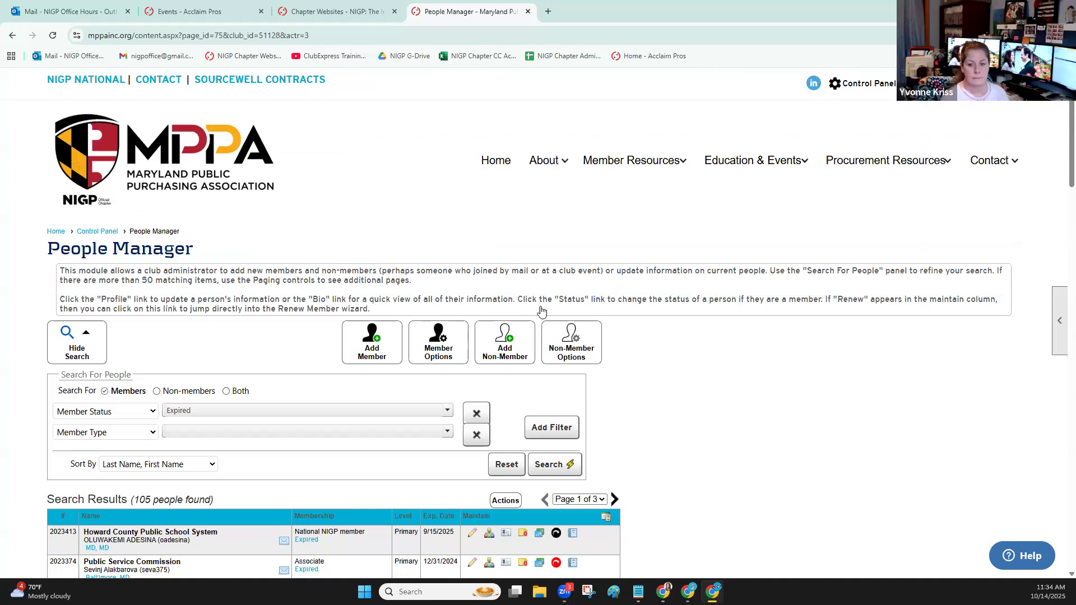
scroll(684, 340, "down", 3)
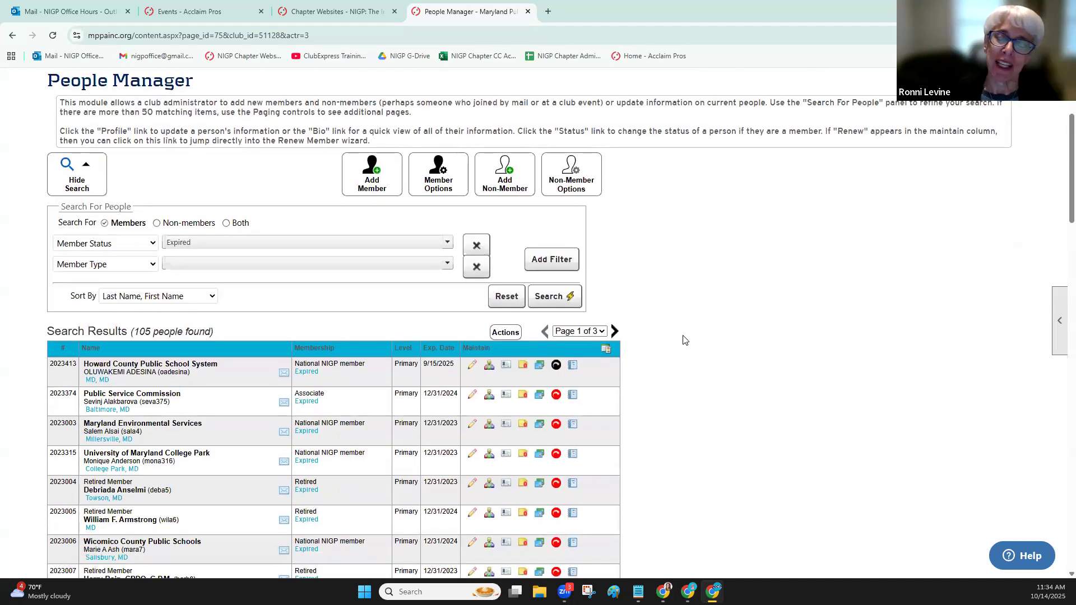
Return to the Maryland chapter's Control Panel and look over its Communications functions
scroll(685, 340, "up", 1)
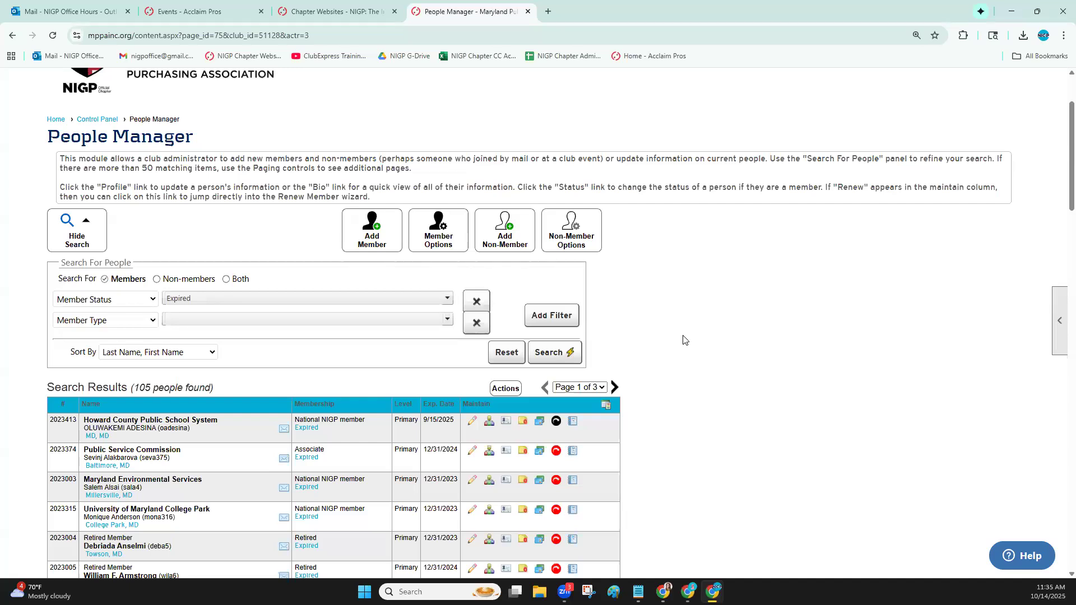
scroll(688, 248, "up", 2)
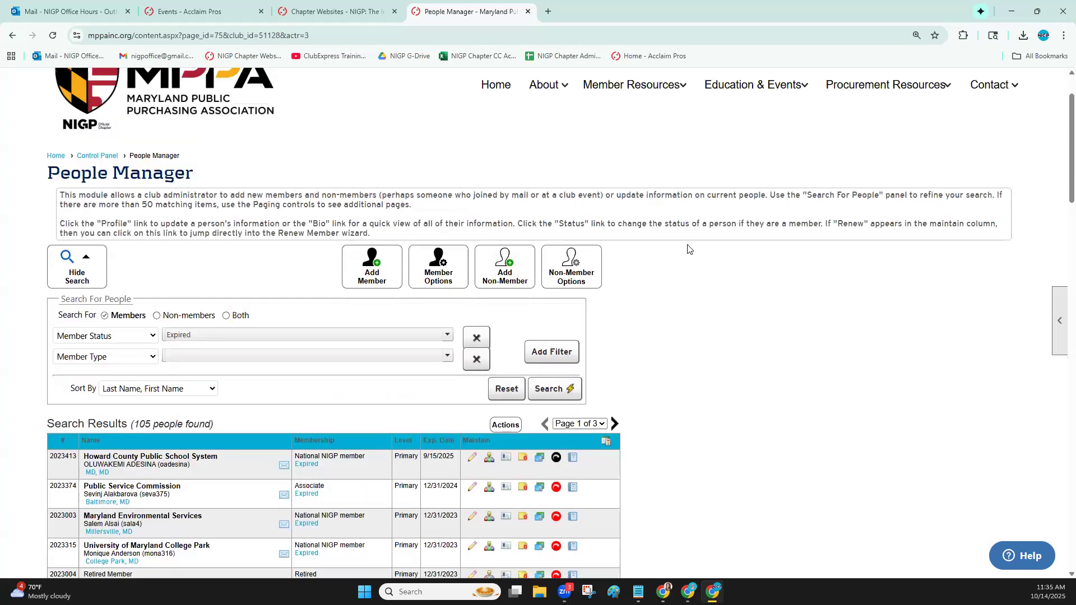
left_click(861, 85)
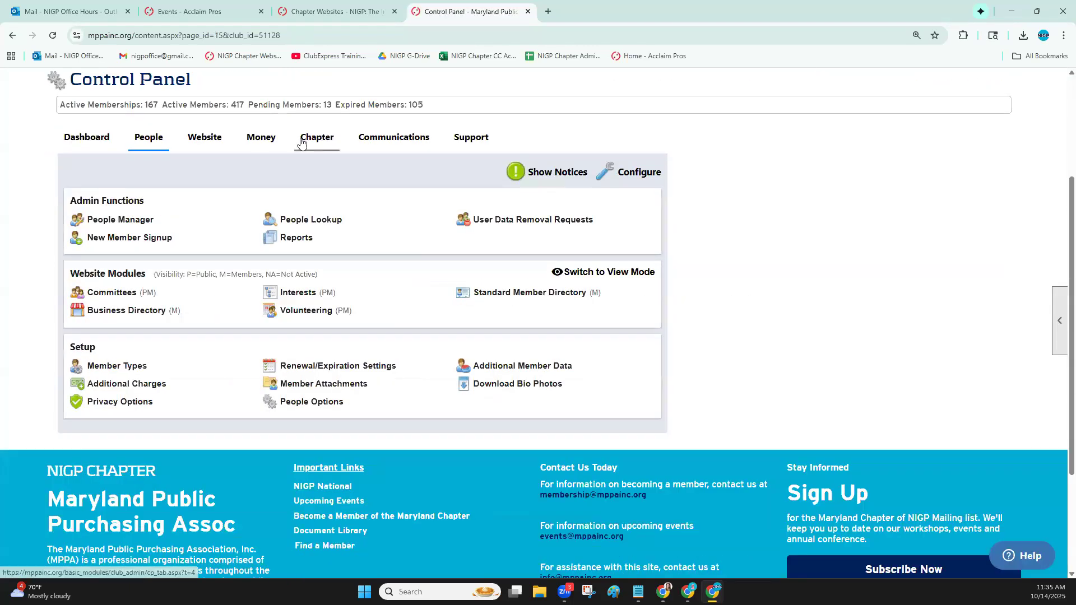
left_click(388, 138)
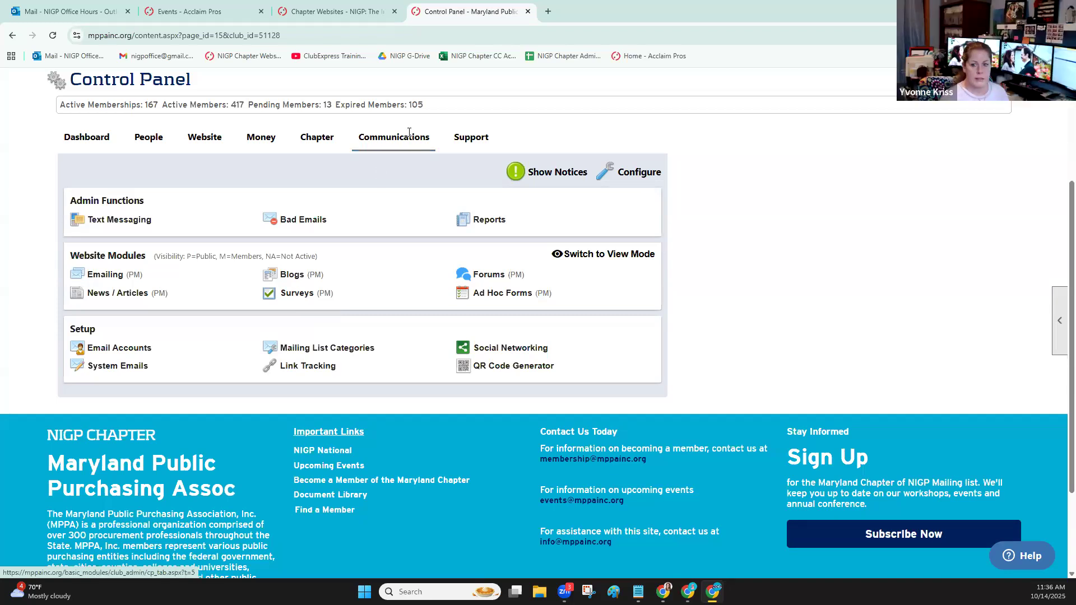
Open the chapter's Administrators and Coordinators setup page and review both the administrator and coordinator lists
left_click(318, 137)
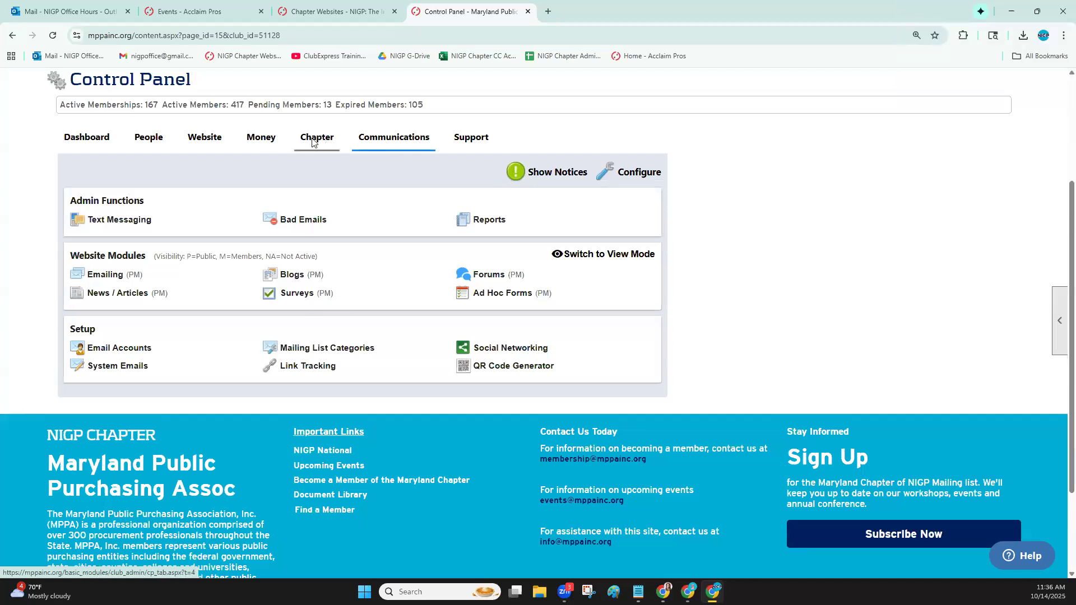
left_click(304, 327)
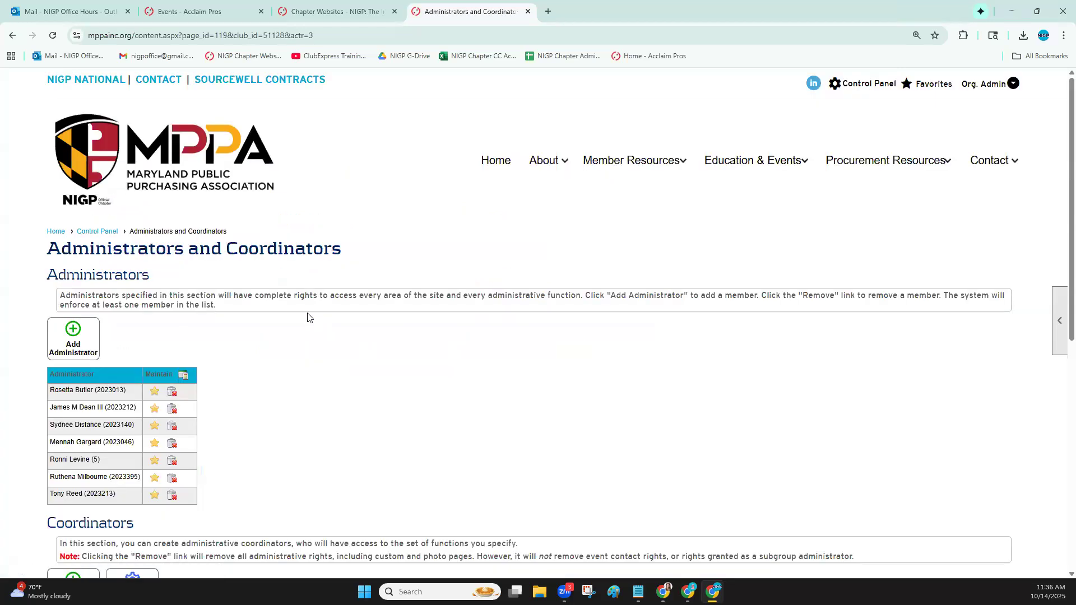
scroll(65, 349, "down", 3)
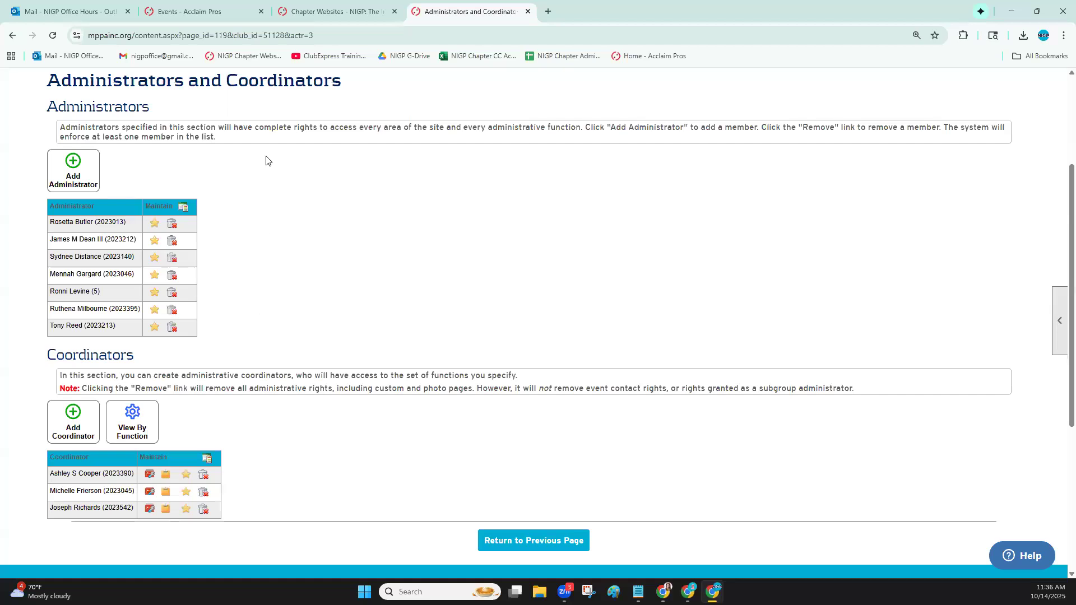
scroll(235, 312, "up", 2)
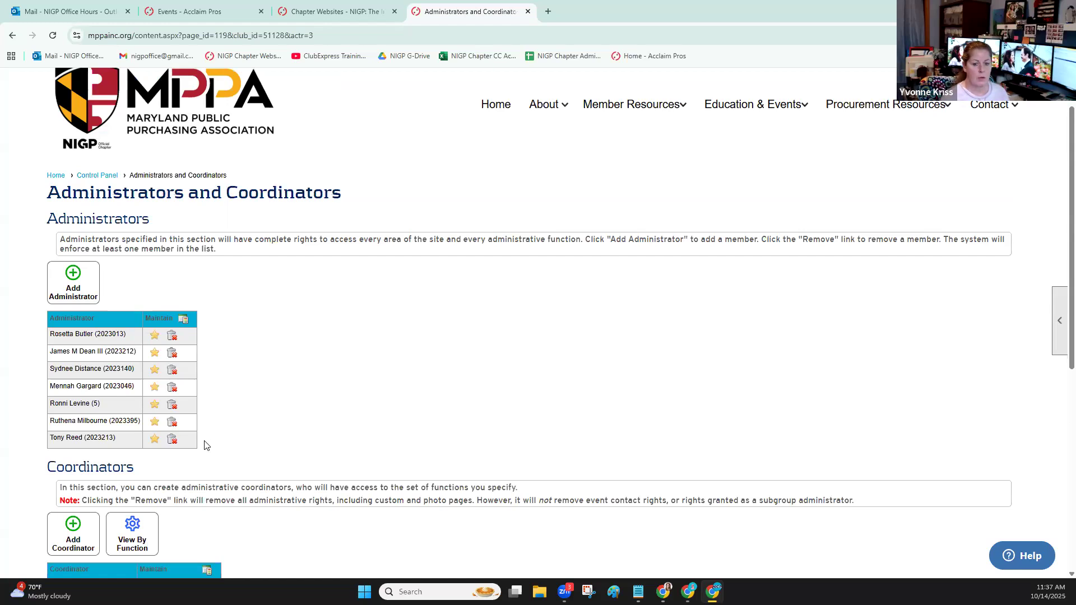
scroll(266, 400, "down", 2)
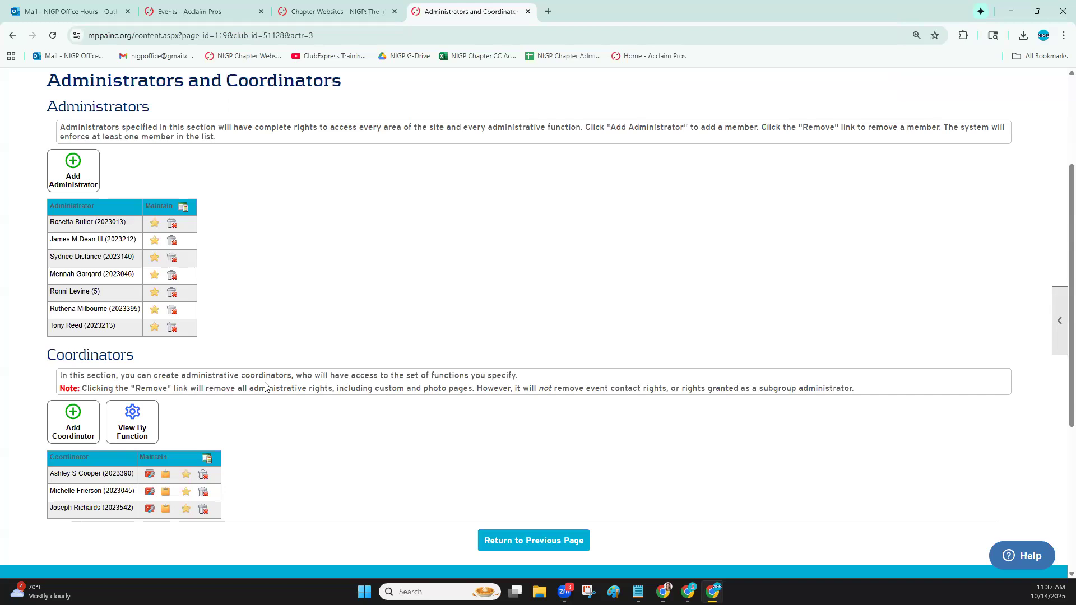
scroll(421, 343, "up", 3)
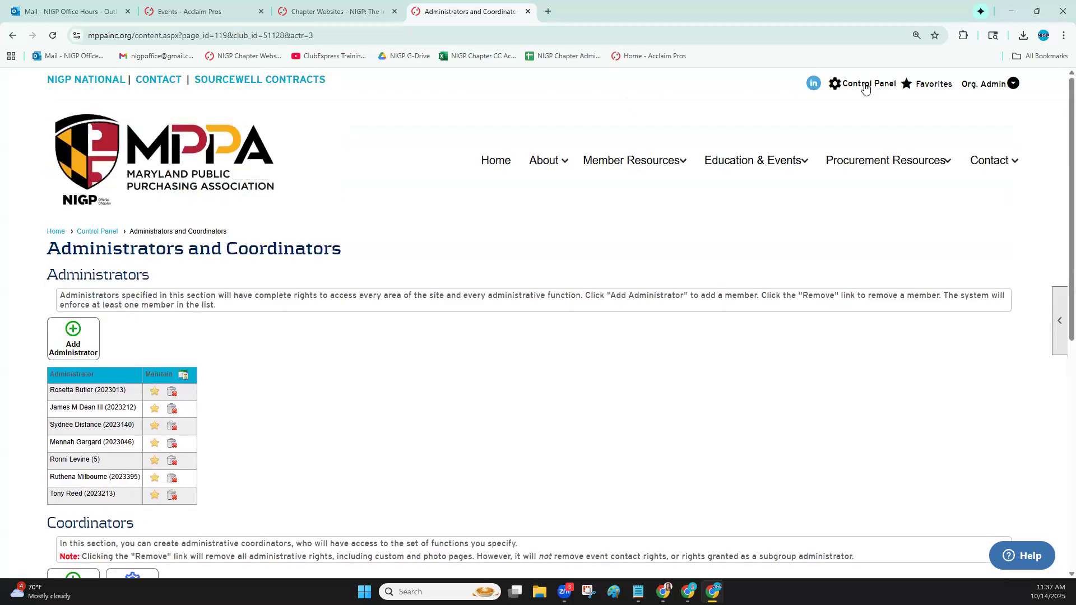
Open the Surveys Manager from the Control Panel's Communications functions and list the surveys in all categories
left_click(865, 85)
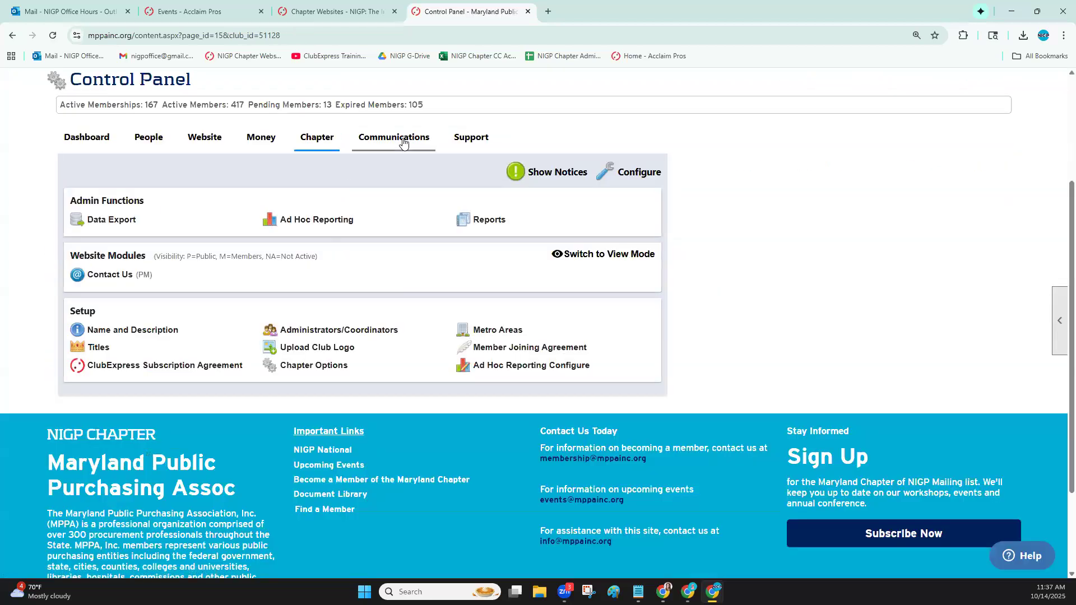
left_click(403, 143)
left_click(298, 292)
left_click(245, 395)
scroll(660, 281, "down", 3)
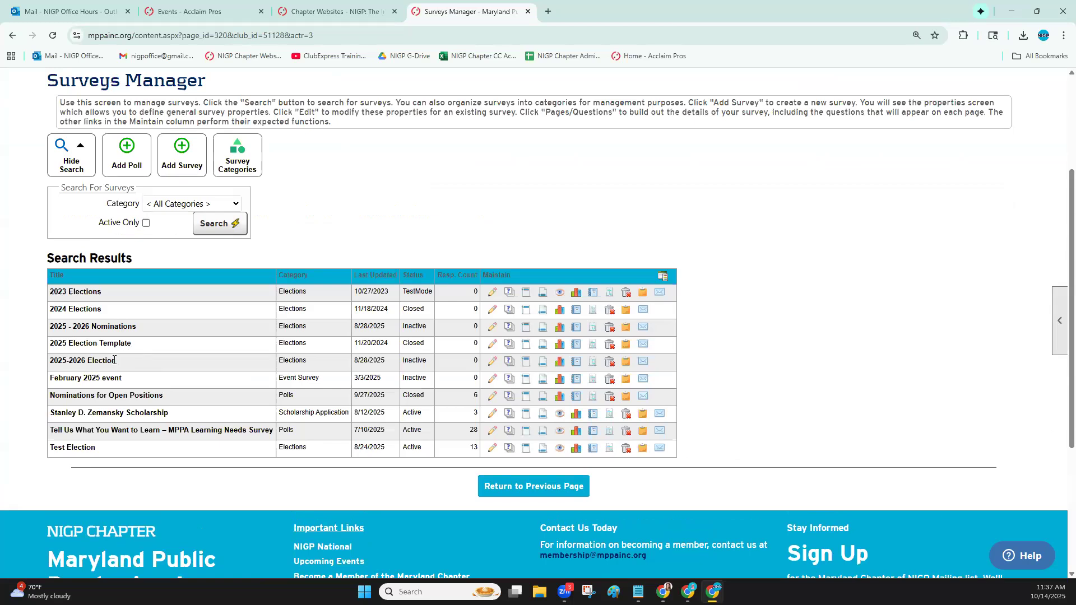
Open the 2025-2026 Election survey's properties, capture a screen snip from Status through the multiple-voting setting, and close the dialog
left_click(492, 360)
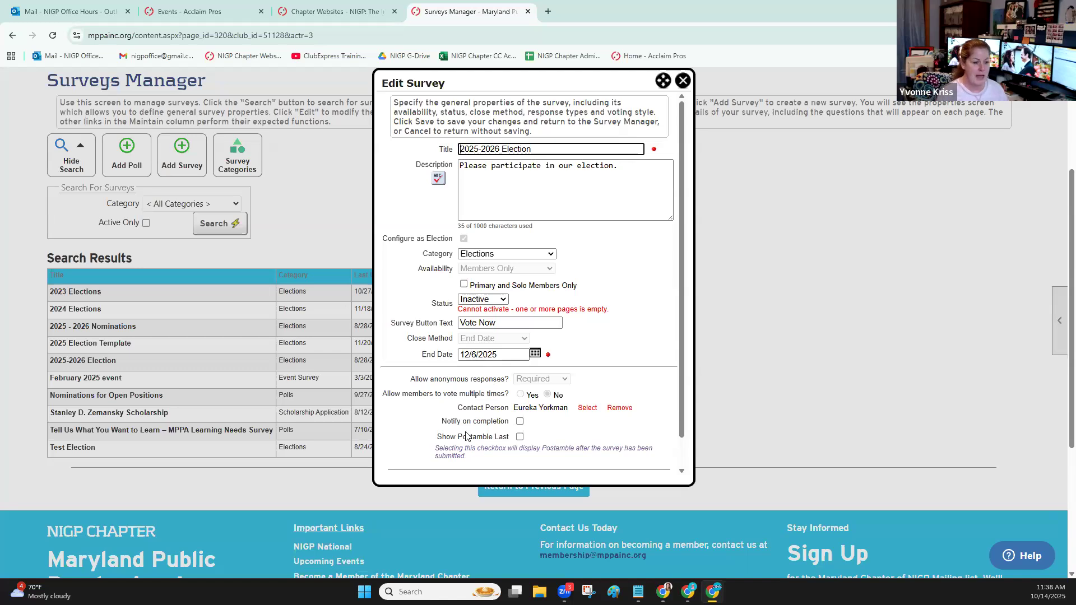
left_click(589, 591)
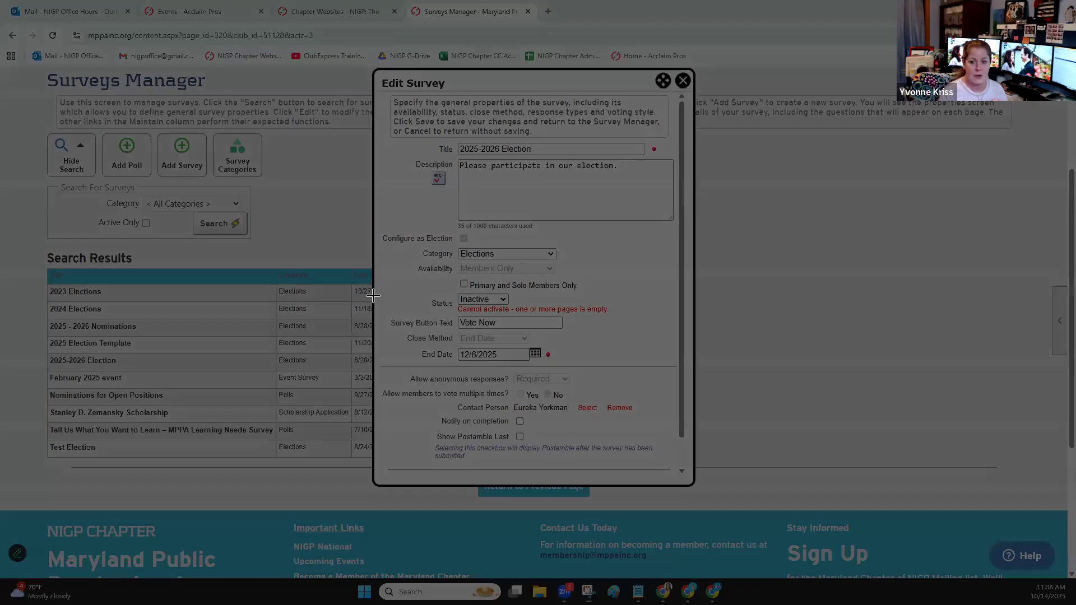
left_click_drag(373, 295, 697, 392)
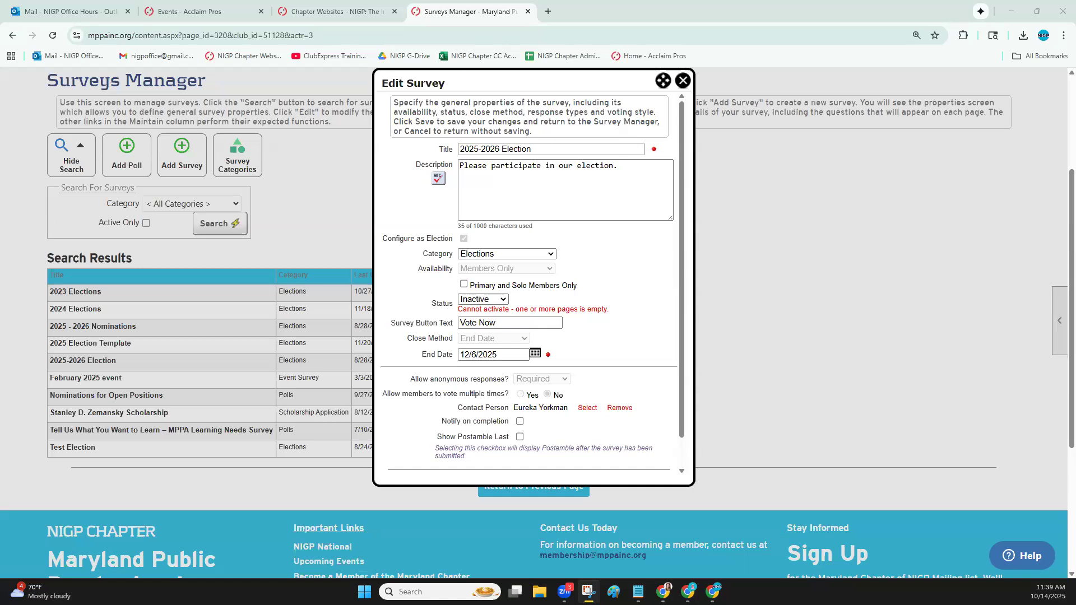
left_click(684, 81)
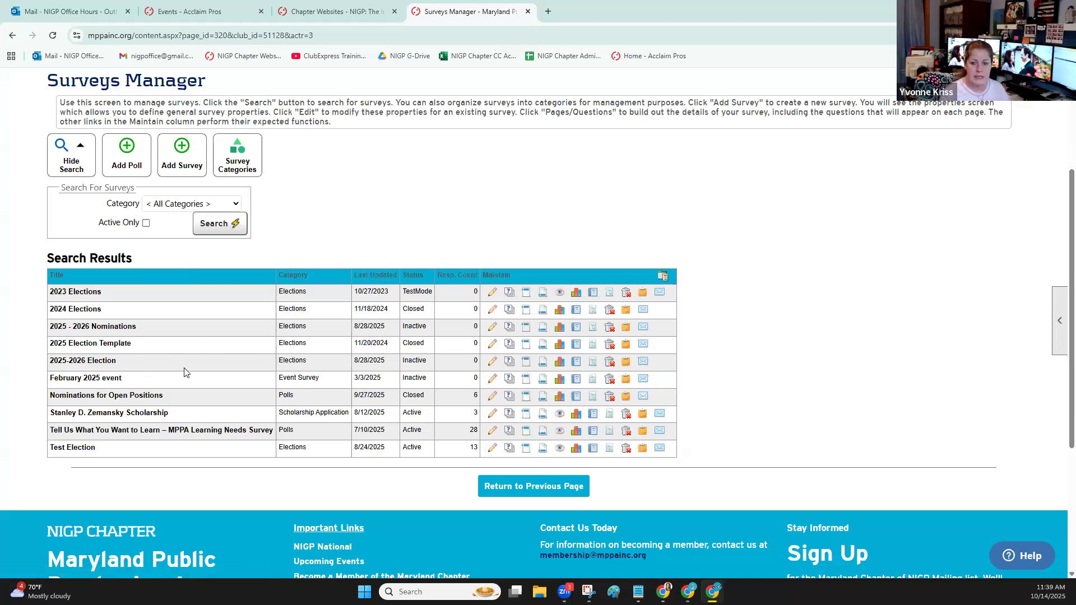
View the responses for the 2025 Election Template survey and return to the Surveys Manager
left_click(563, 347)
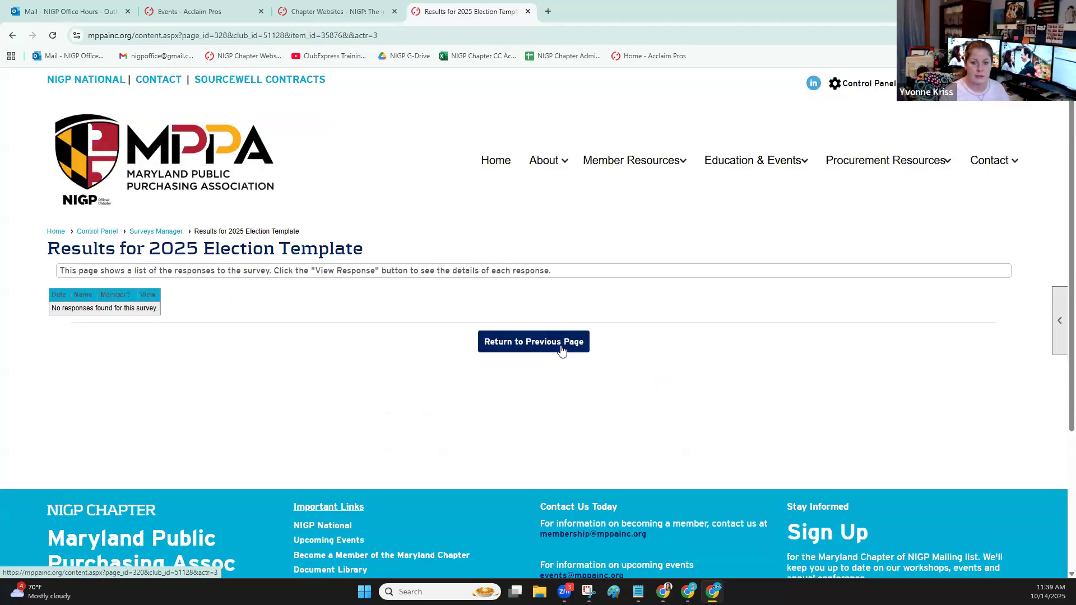
left_click(532, 342)
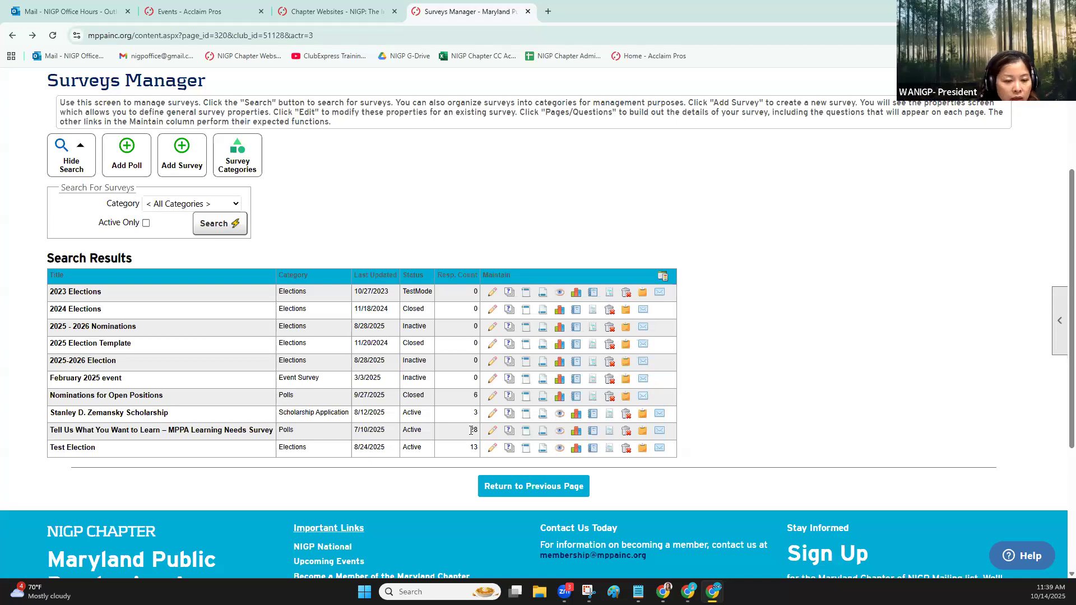
Switch to the Chapter Websites list, close the Maryland chapter's details, and show the Washington State Chapter of NIGP's information
left_click(315, 14)
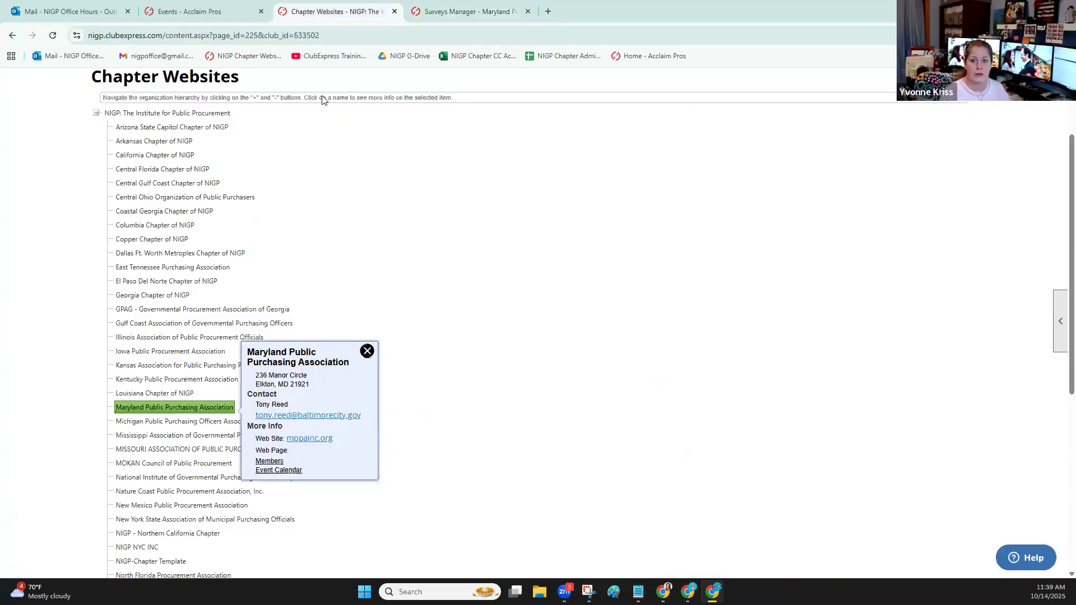
left_click(365, 352)
scroll(228, 356, "down", 5)
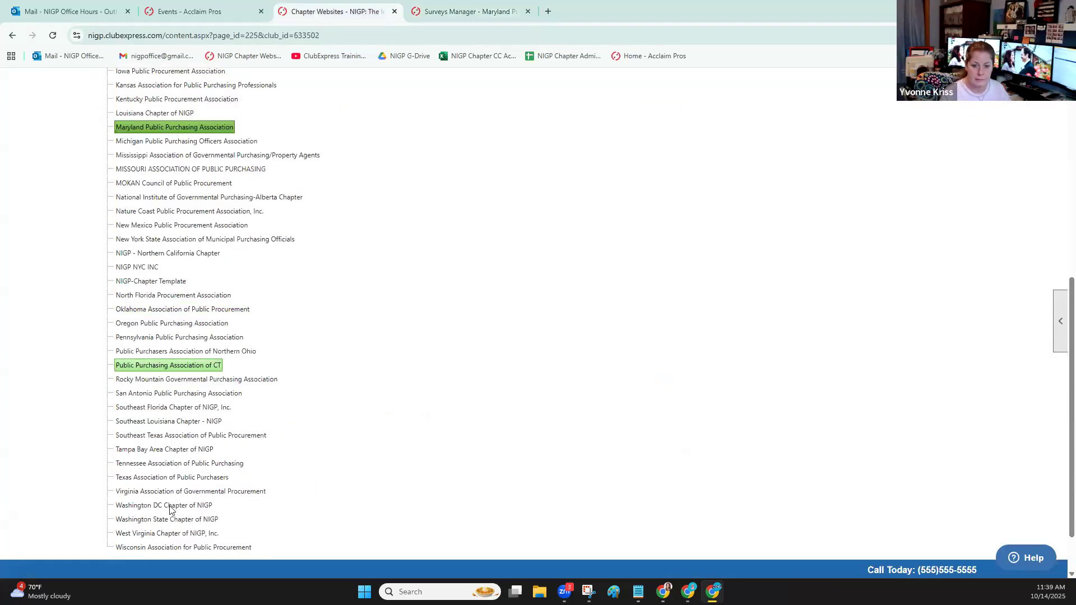
left_click(168, 505)
left_click(170, 519)
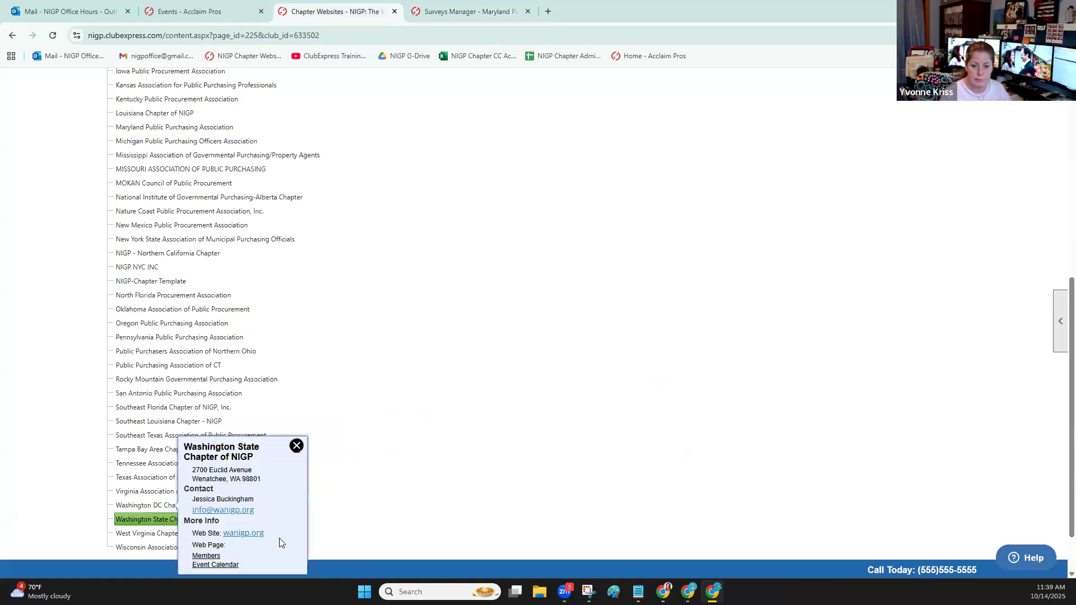
Open the Washington State Chapter's website and list the surveys in all categories in its Surveys Manager
left_click(240, 536)
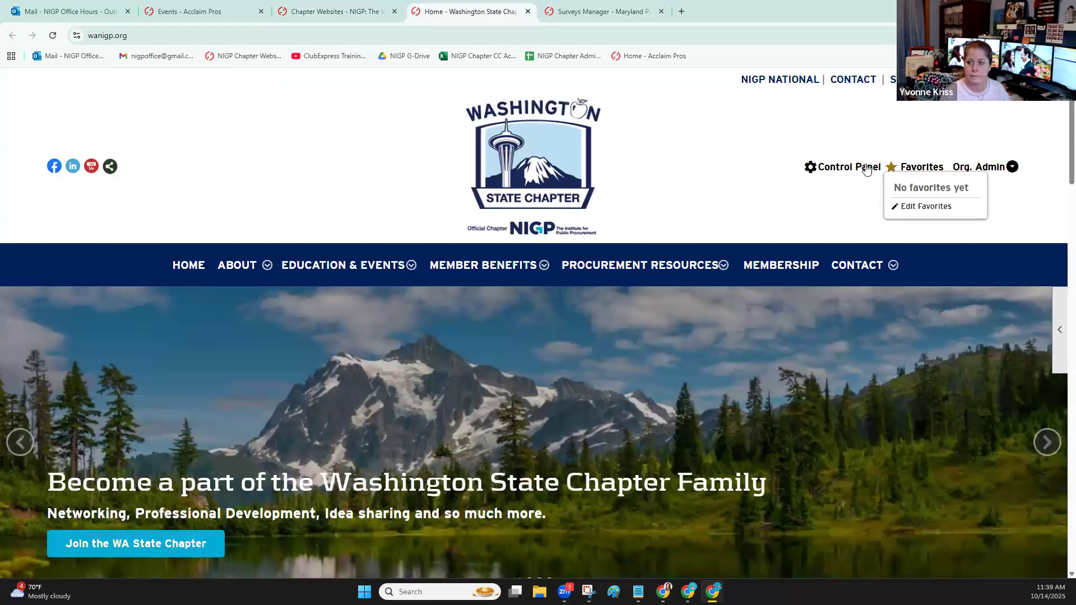
left_click(845, 166)
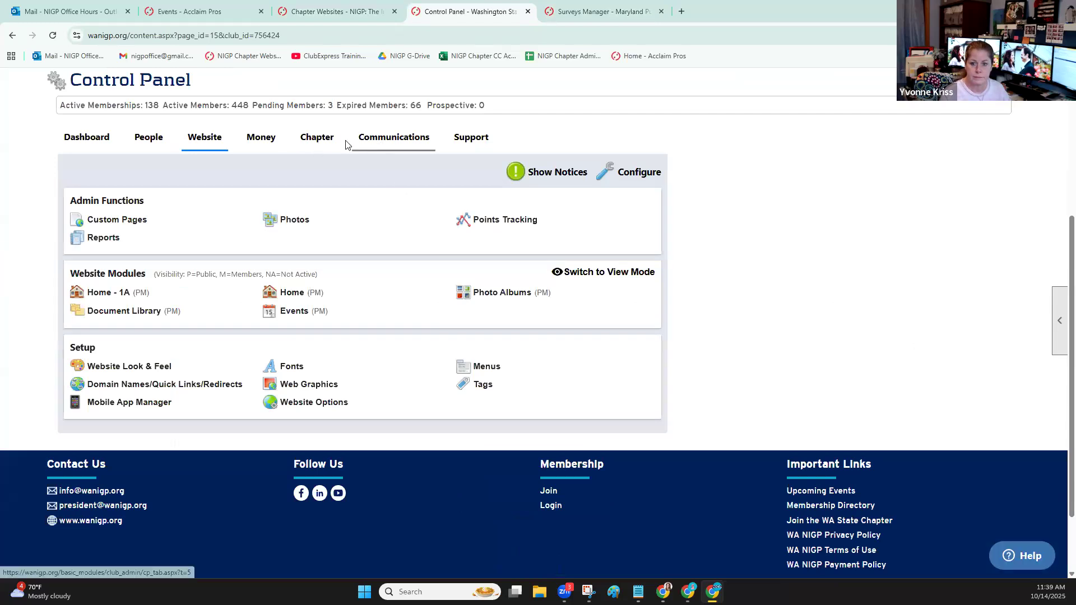
left_click(383, 141)
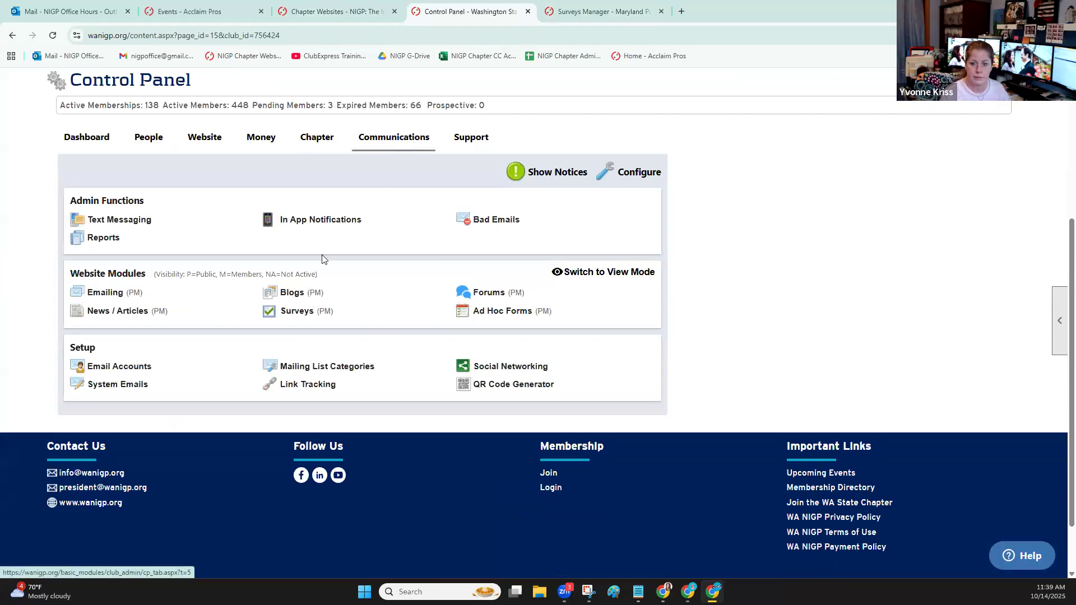
left_click(292, 311)
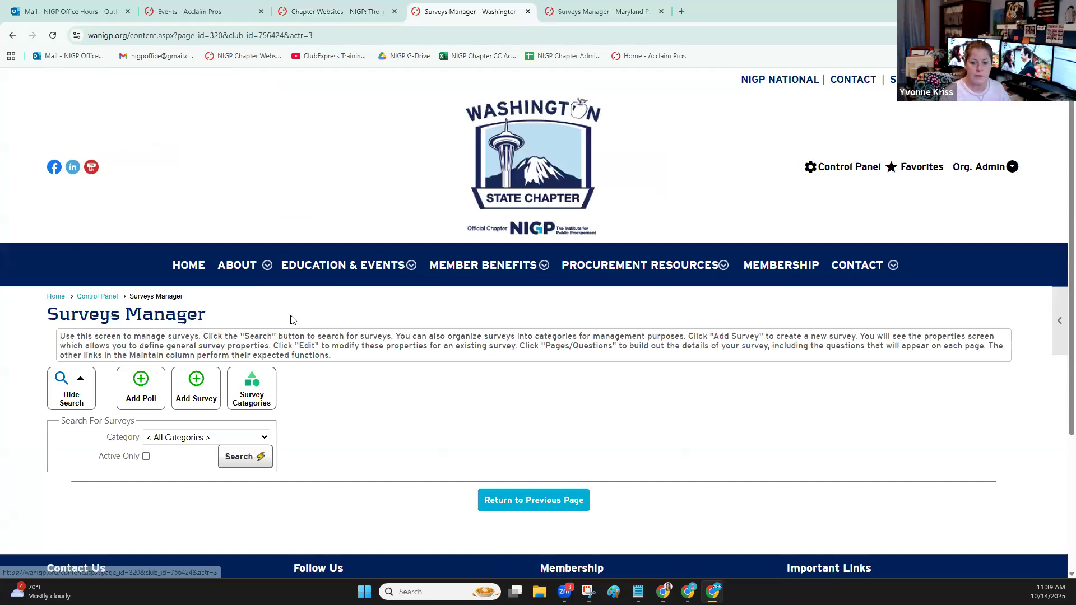
scroll(257, 401, "down", 1)
scroll(282, 384, "up", 1)
scroll(283, 384, "down", 4)
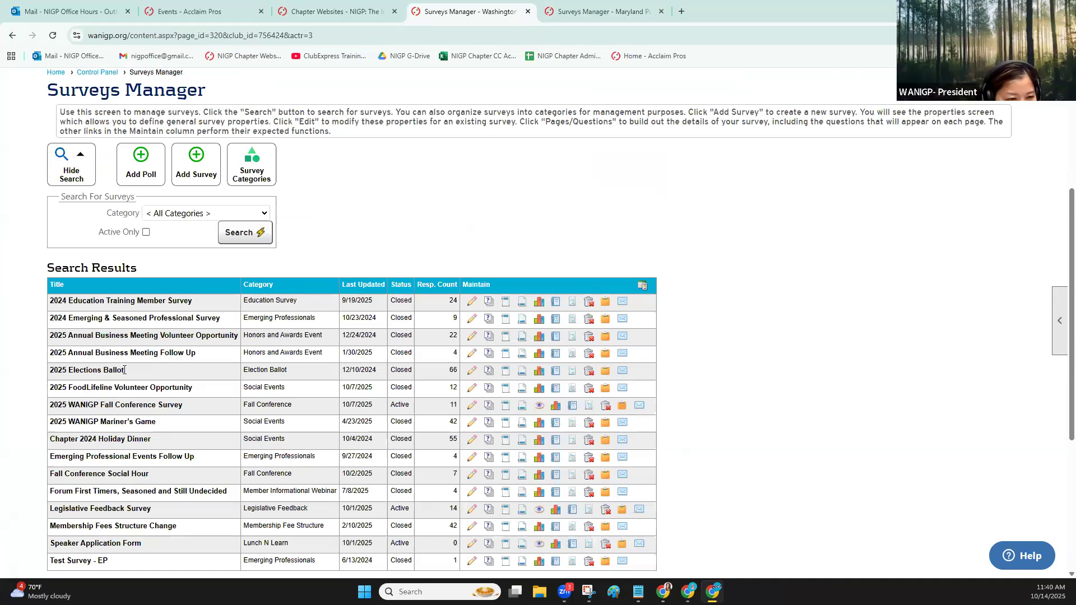
View the responses for the 2025 Elections Ballot, including the details of the first response dated 12/9/2024
left_click(539, 371)
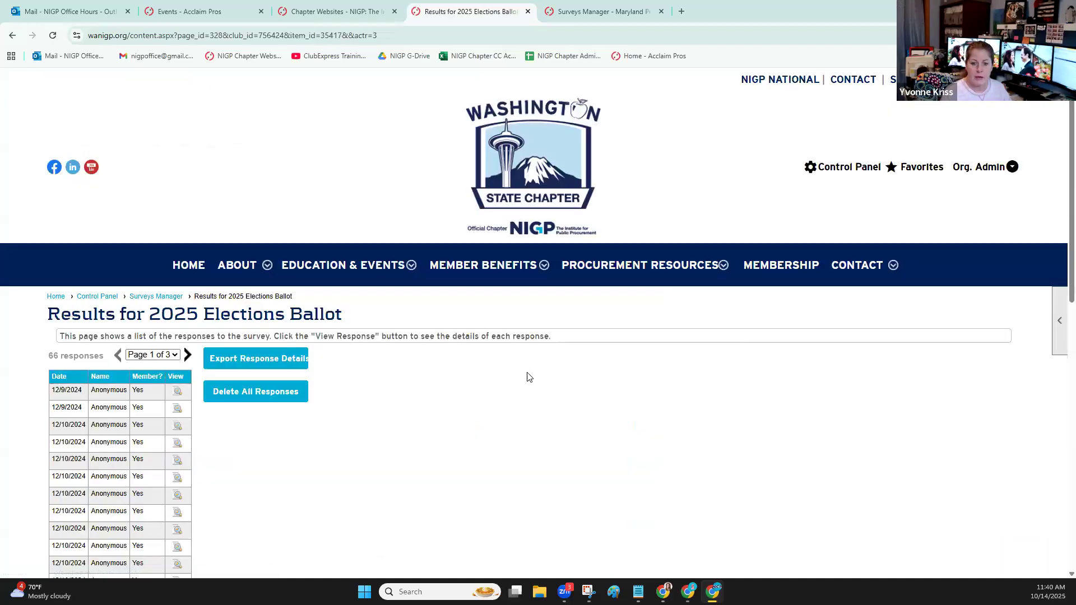
scroll(521, 370, "down", 2)
scroll(497, 365, "down", 1)
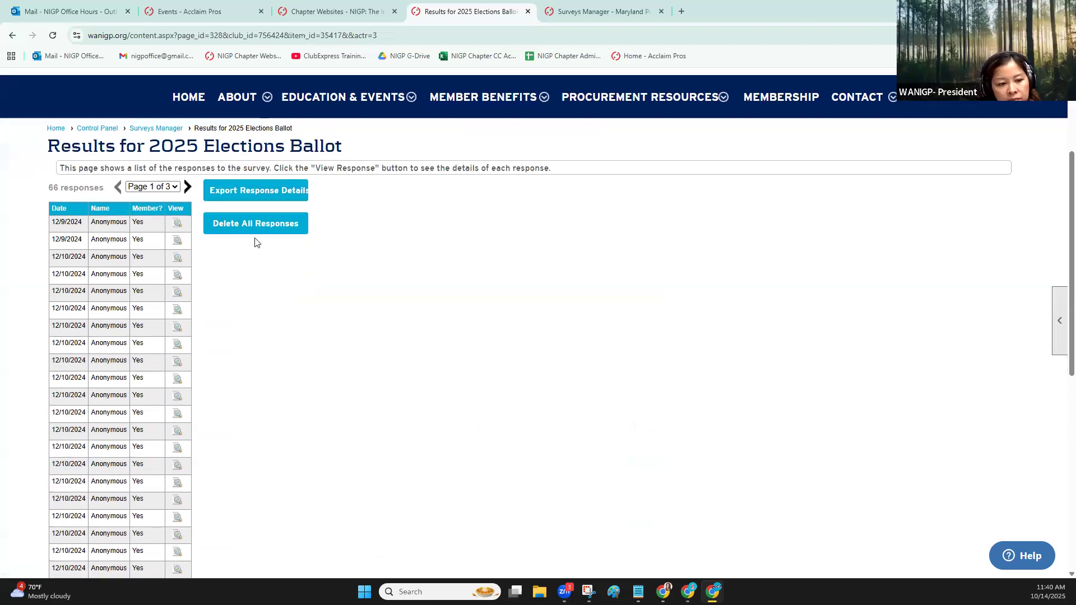
left_click(178, 223)
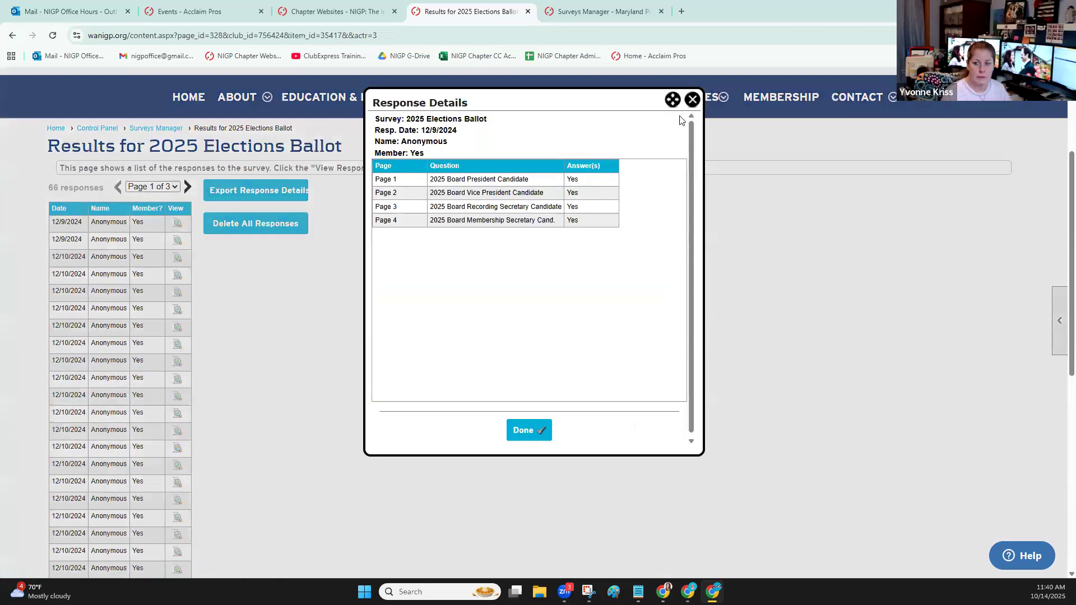
left_click(693, 100)
scroll(247, 303, "down", 3)
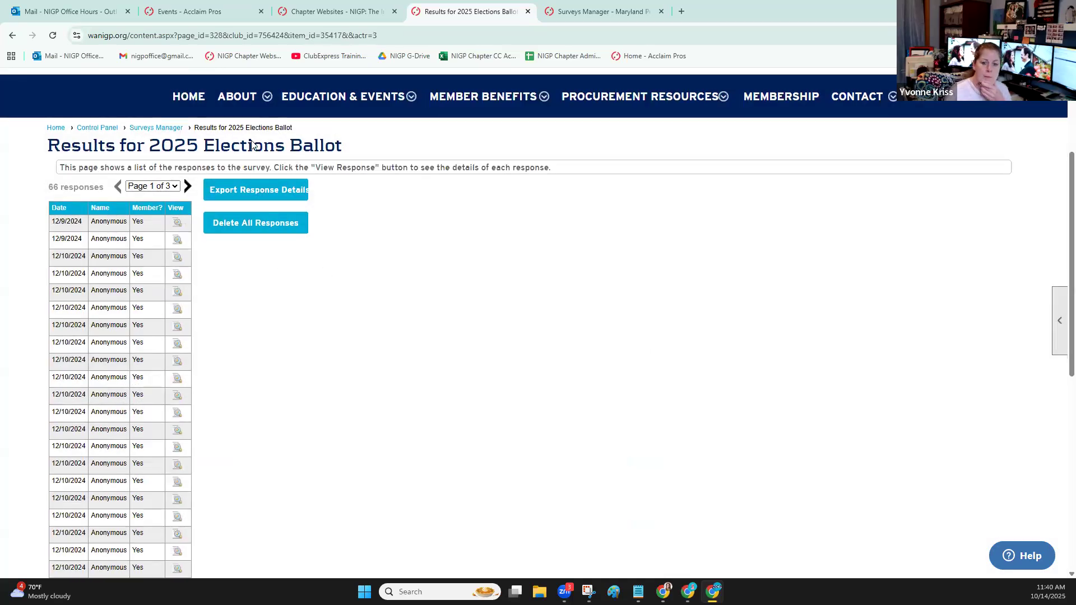
scroll(345, 247, "down", 4)
scroll(343, 245, "up", 8)
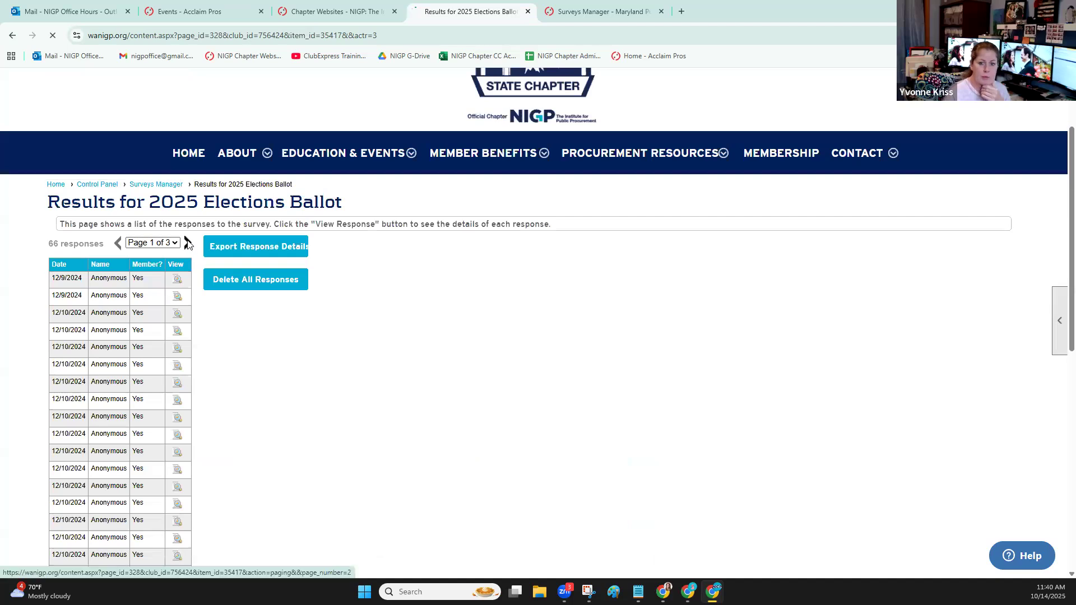
Page through to the third page of ballot responses, view the first response's details there, and return to the Surveys Manager
left_click(189, 242)
scroll(186, 312, "down", 1)
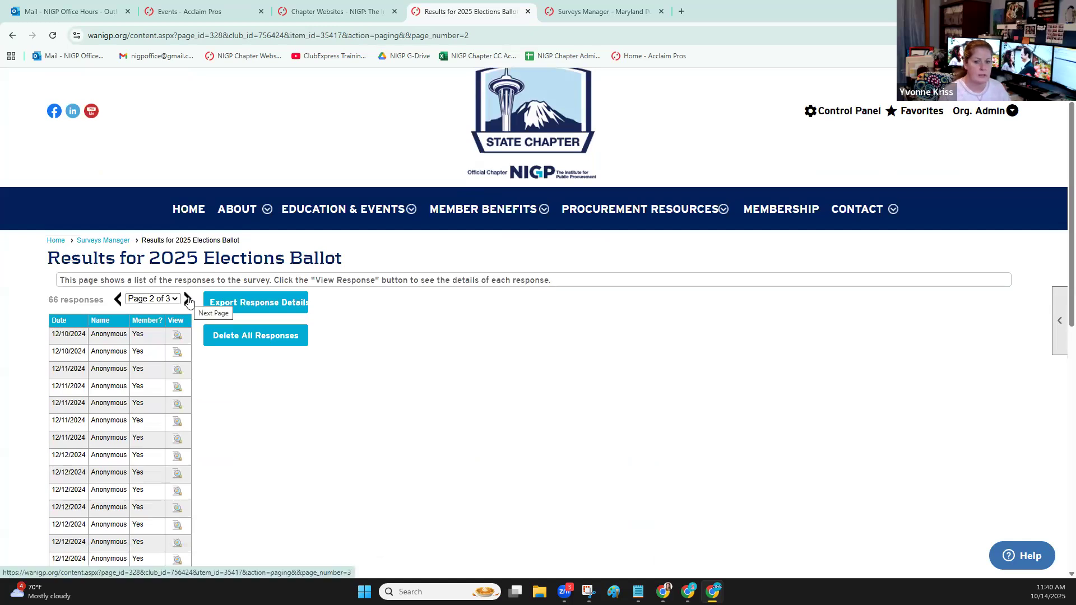
left_click(188, 300)
scroll(419, 310, "down", 2)
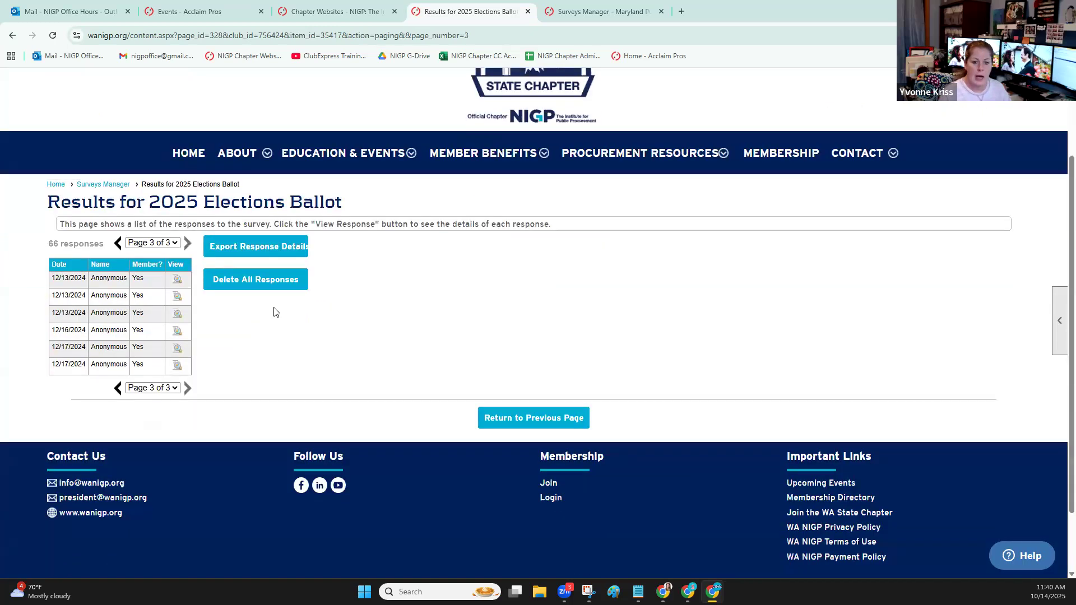
left_click(177, 279)
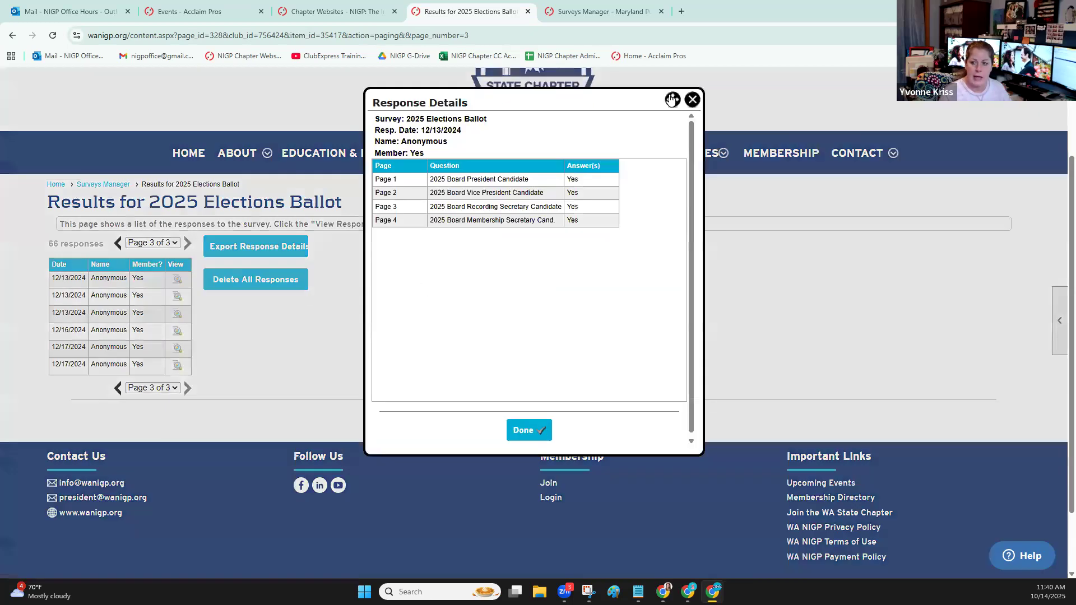
left_click(692, 100)
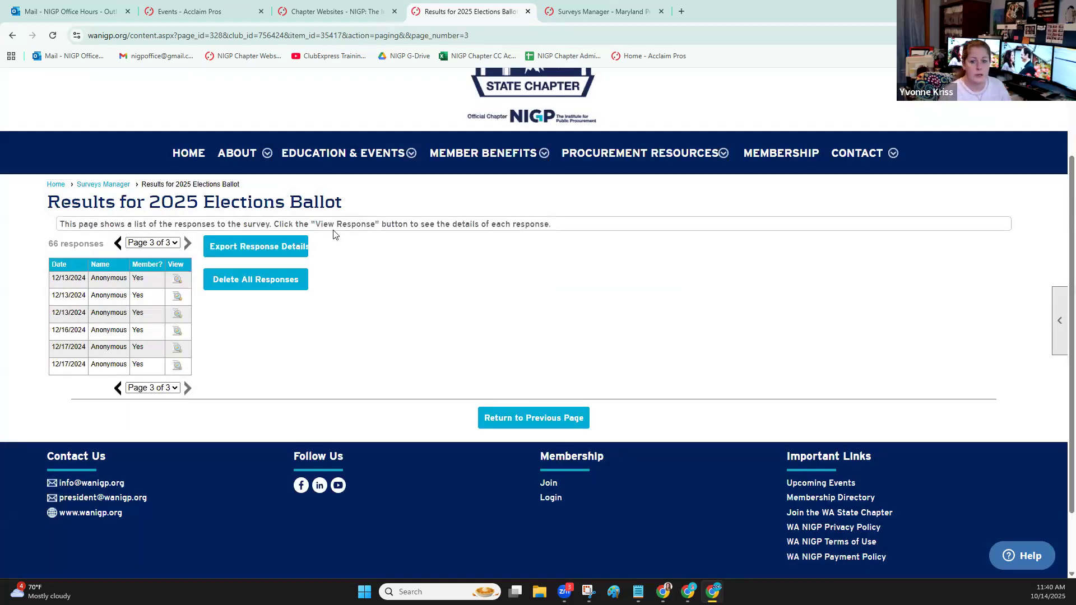
left_click(115, 187)
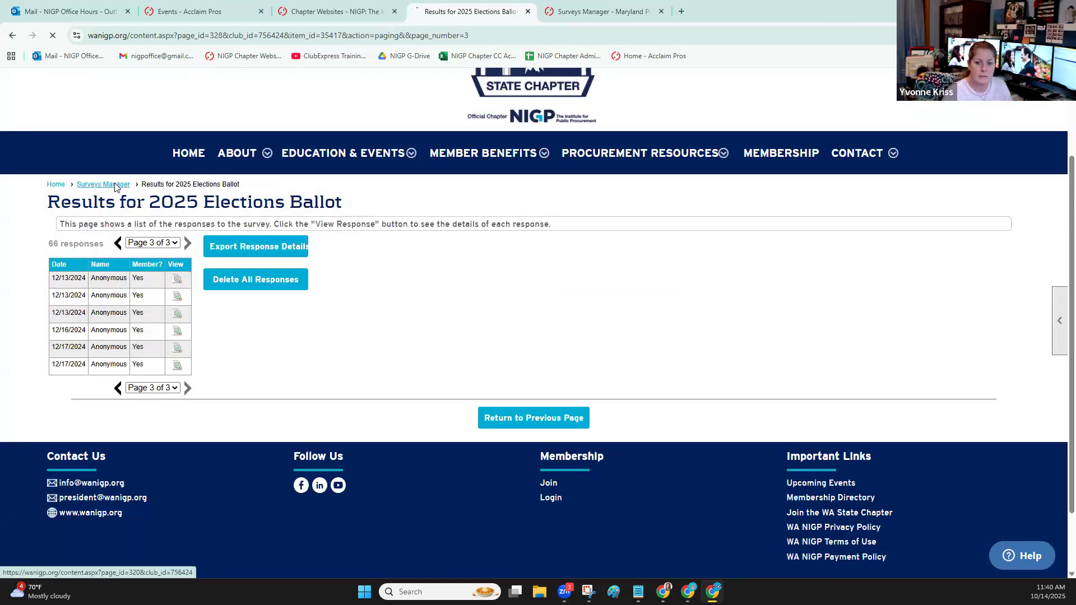
scroll(442, 421, "down", 4)
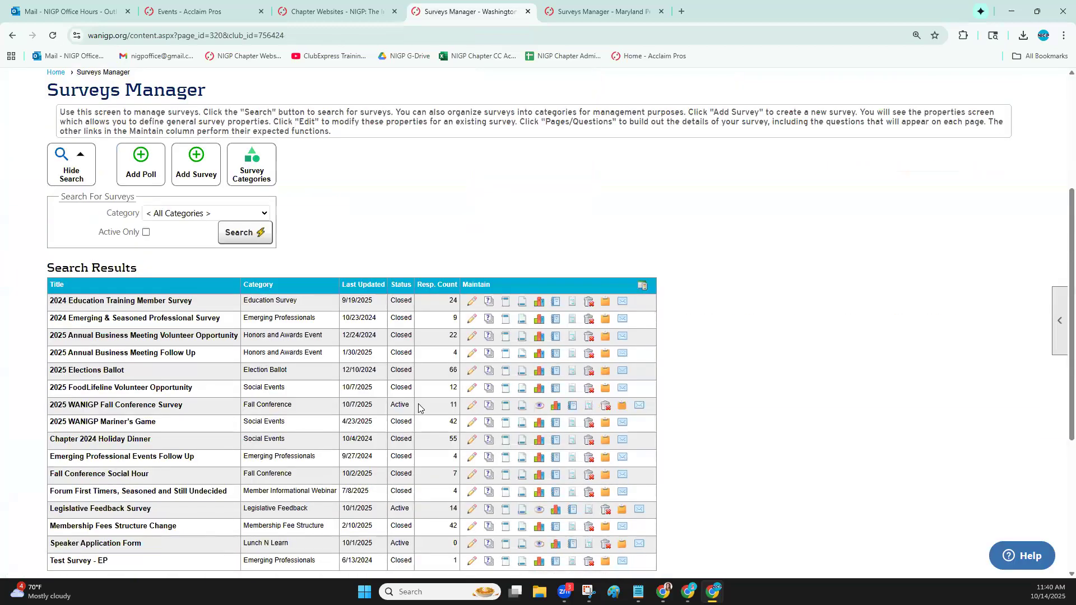
View the responses for the 2025 WANIGP Fall Conference Survey and the 2025 Annual Business Meeting Follow Up, returning to the survey list
left_click(561, 409)
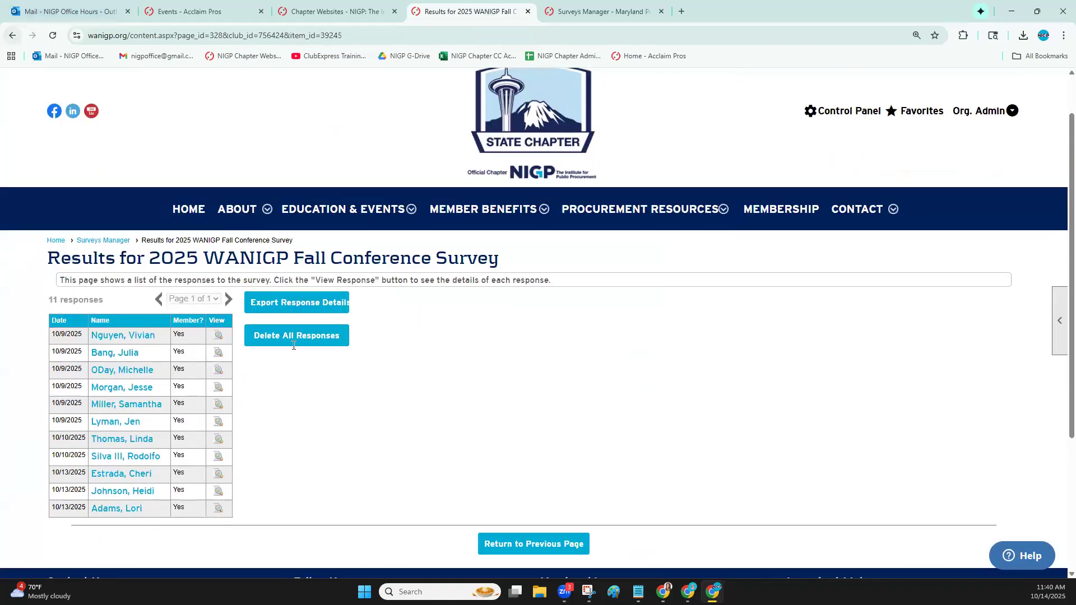
key("alt+Left")
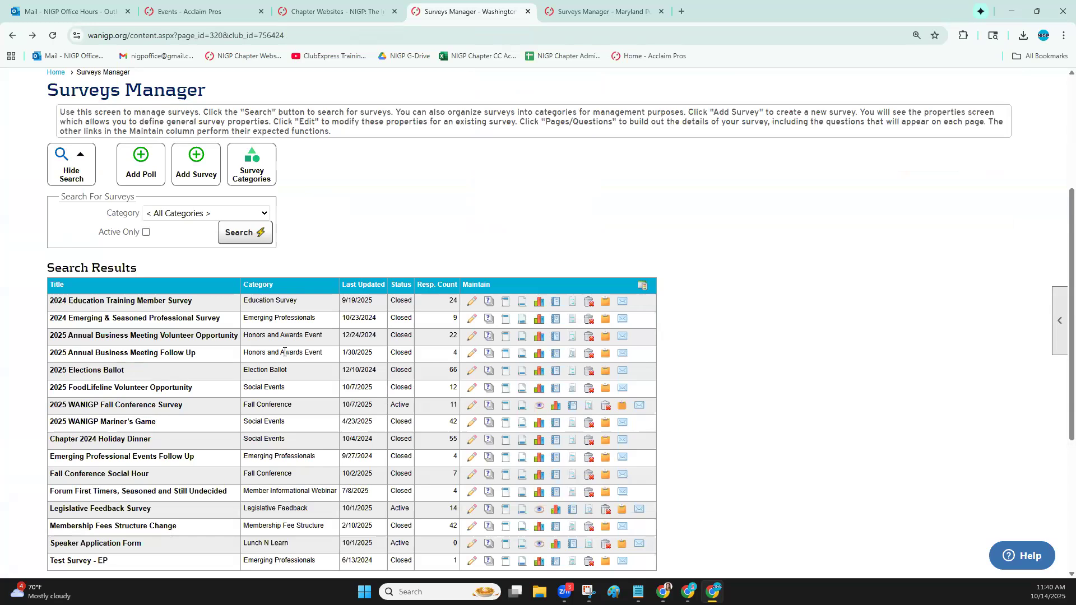
left_click(538, 354)
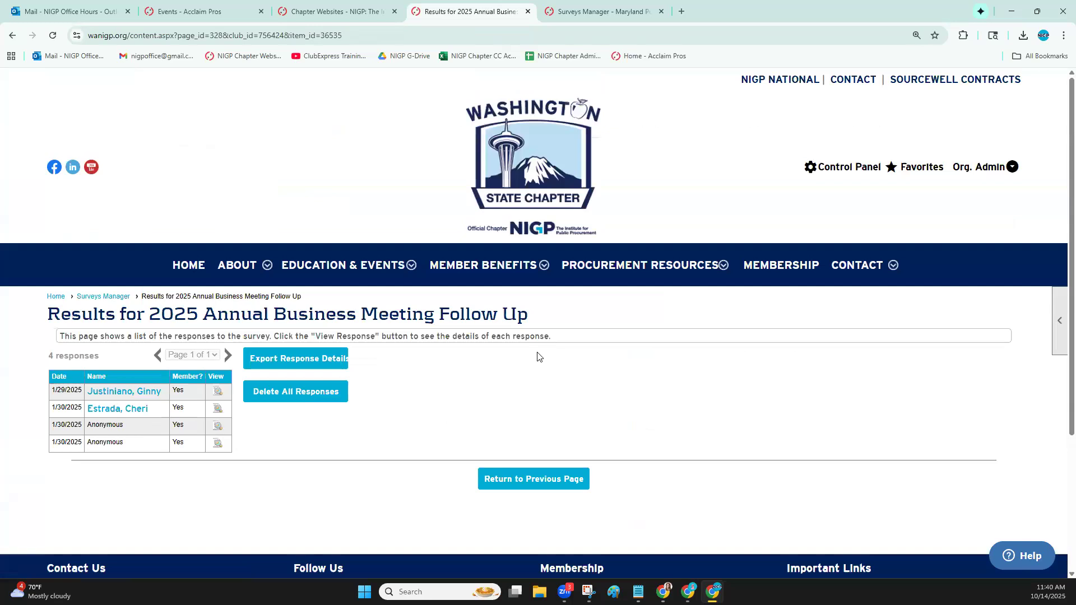
key("alt+Left")
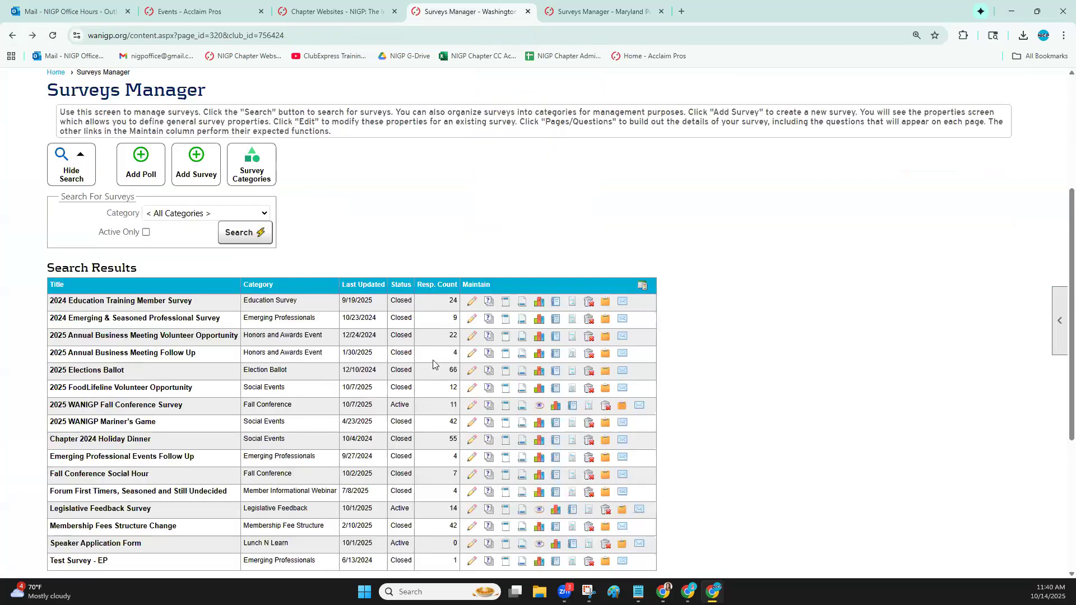
View the responses for the 2025 FoodLifeline Volunteer Opportunity survey and return to the Surveys Manager
left_click(541, 388)
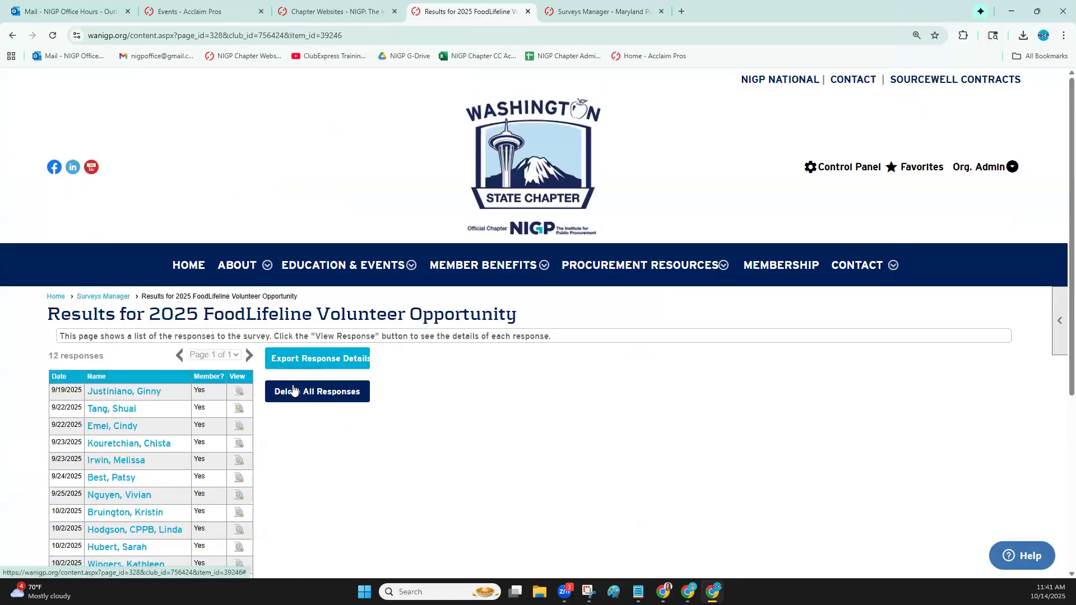
scroll(554, 394, "down", 2)
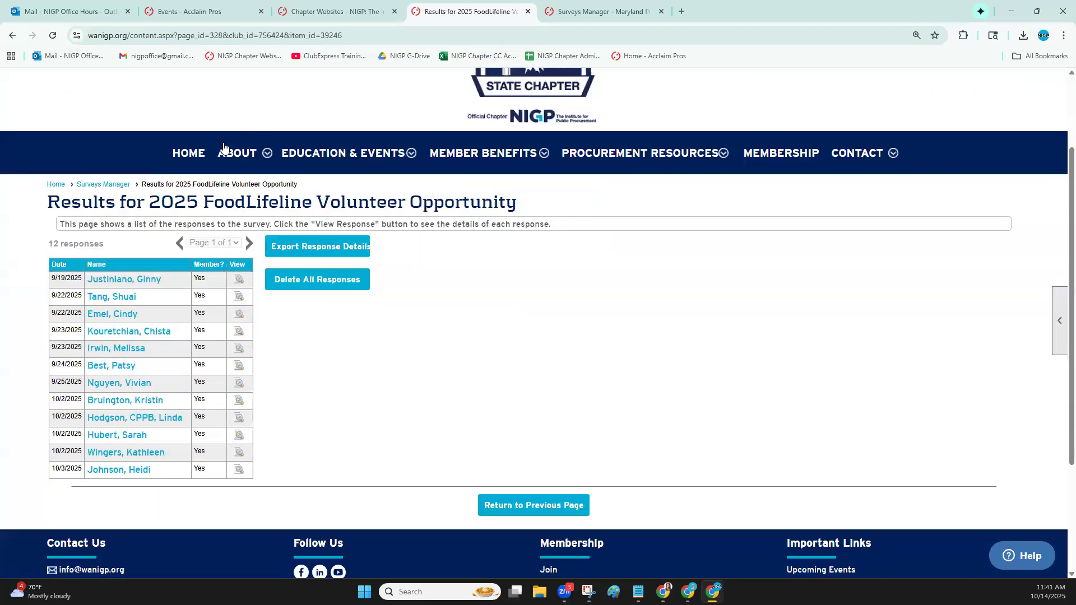
left_click(116, 185)
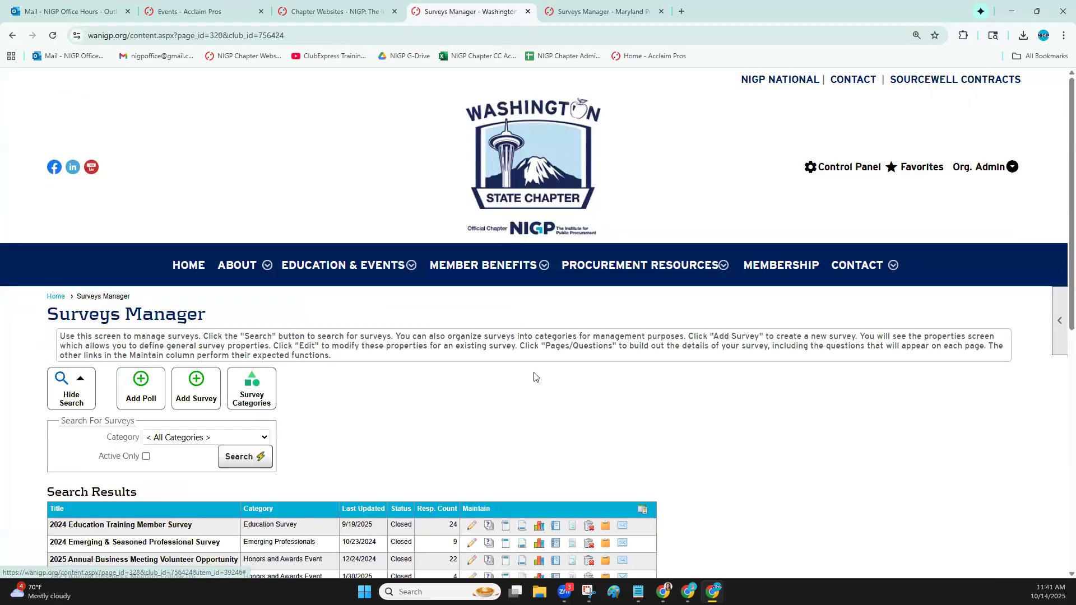
scroll(555, 415, "down", 1)
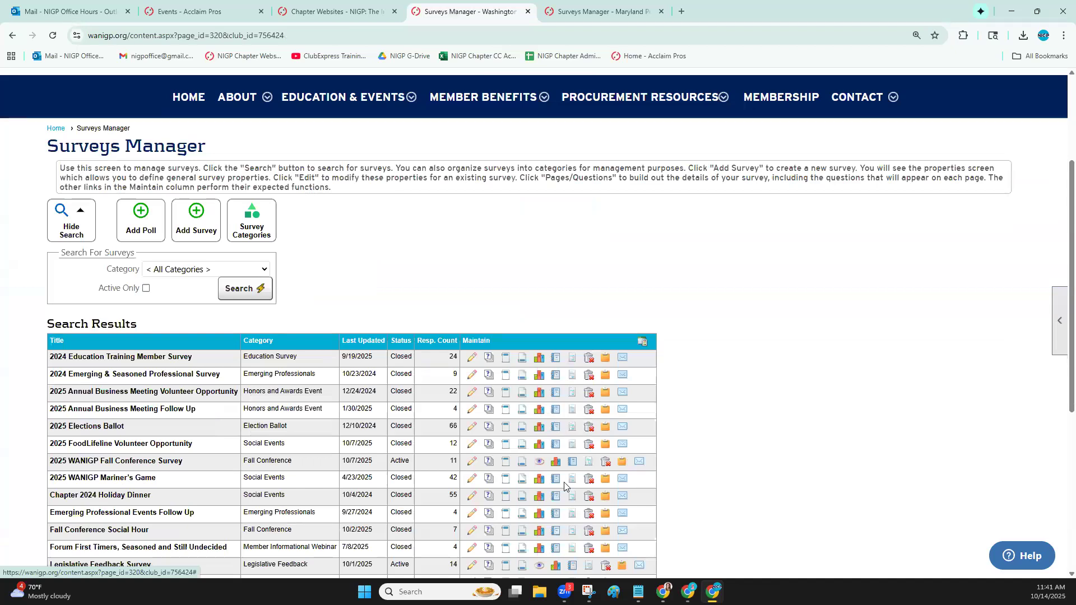
View the Chapter 2024 Holiday Dinner responses, return to the survey list, and highlight the 2025 Elections Ballot's category
left_click(540, 498)
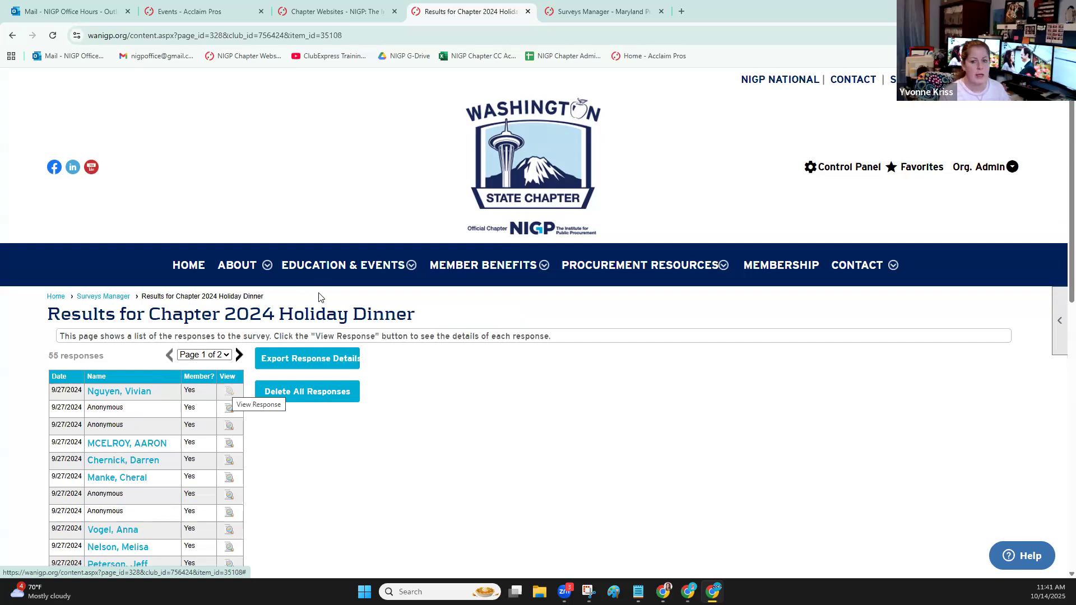
left_click(115, 297)
scroll(396, 427, "down", 3)
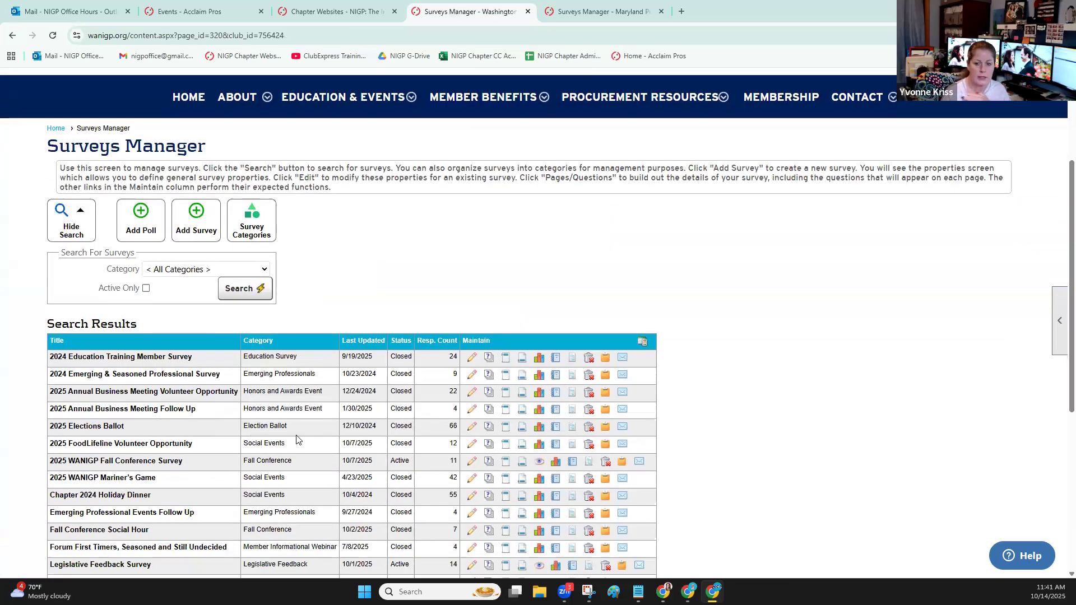
left_click_drag(289, 428, 242, 434)
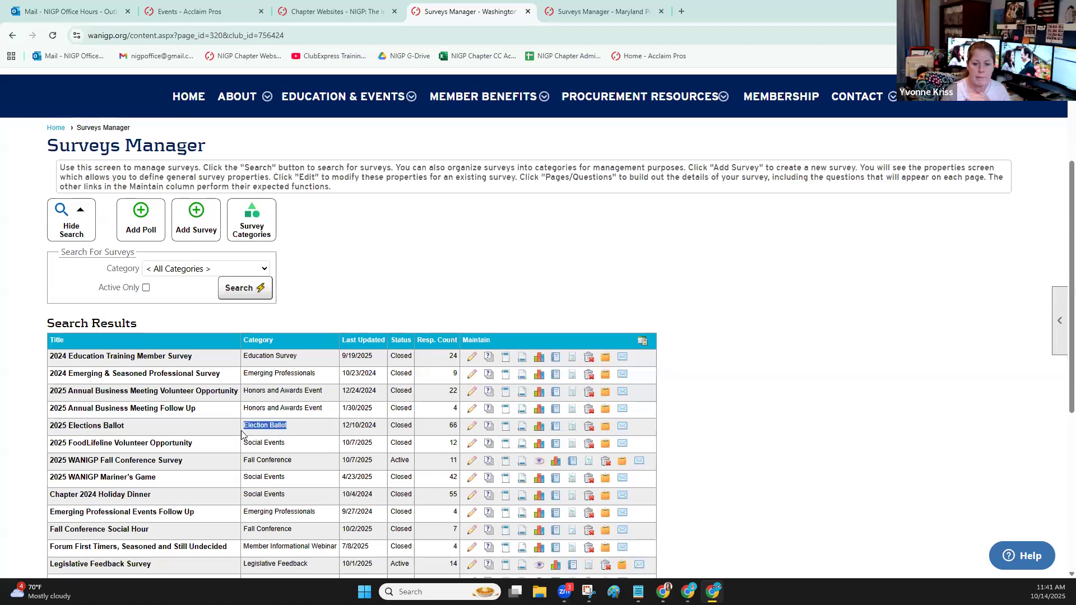
View the responses for the Speaker Application Form and return to the list in the Surveys Manager
scroll(252, 457, "down", 2)
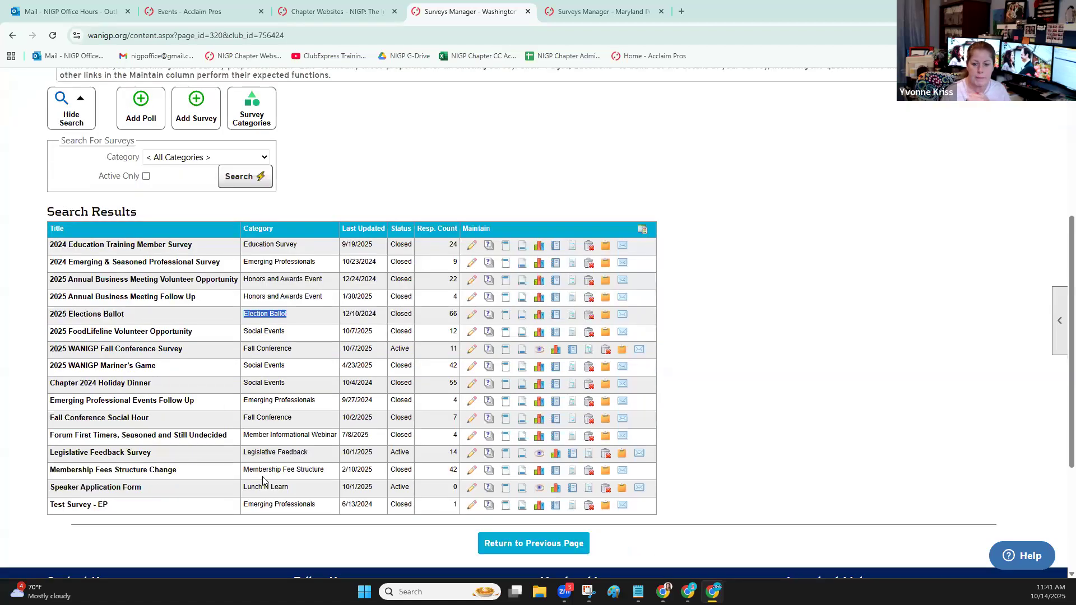
left_click(556, 489)
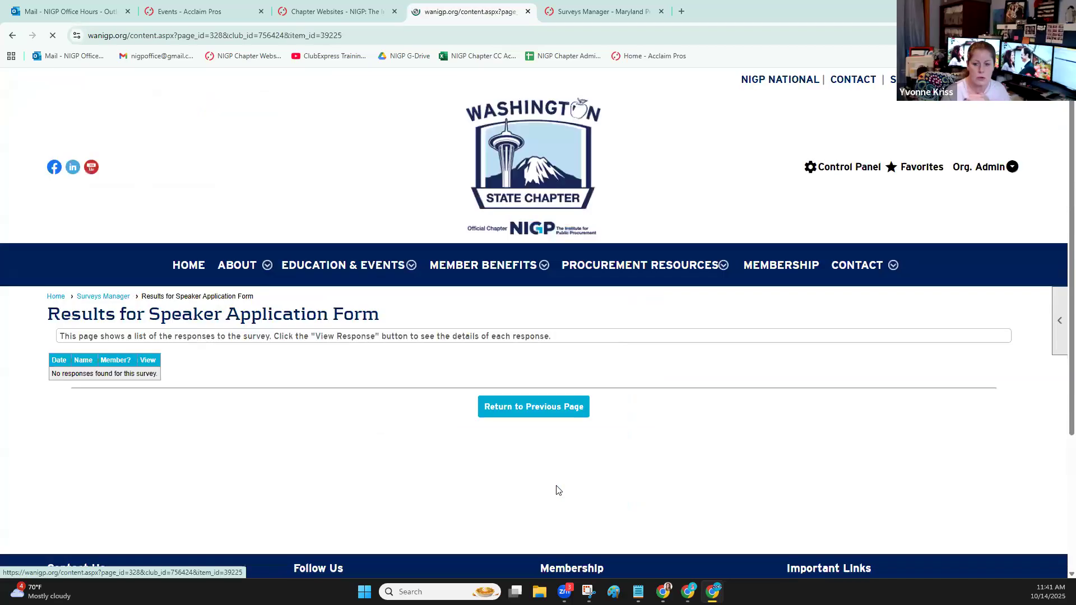
left_click(119, 297)
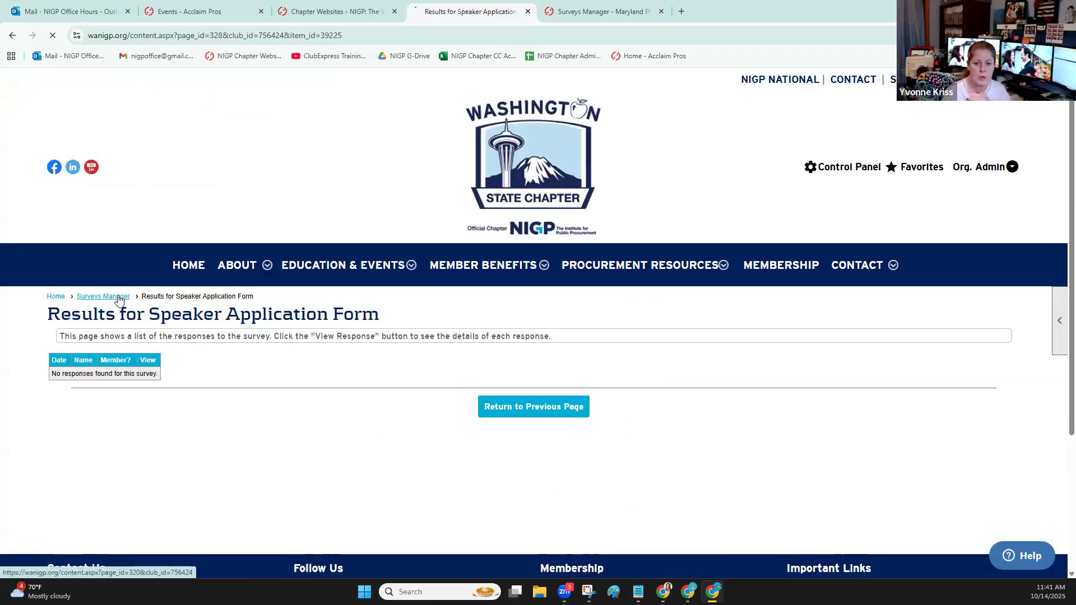
scroll(248, 393, "down", 2)
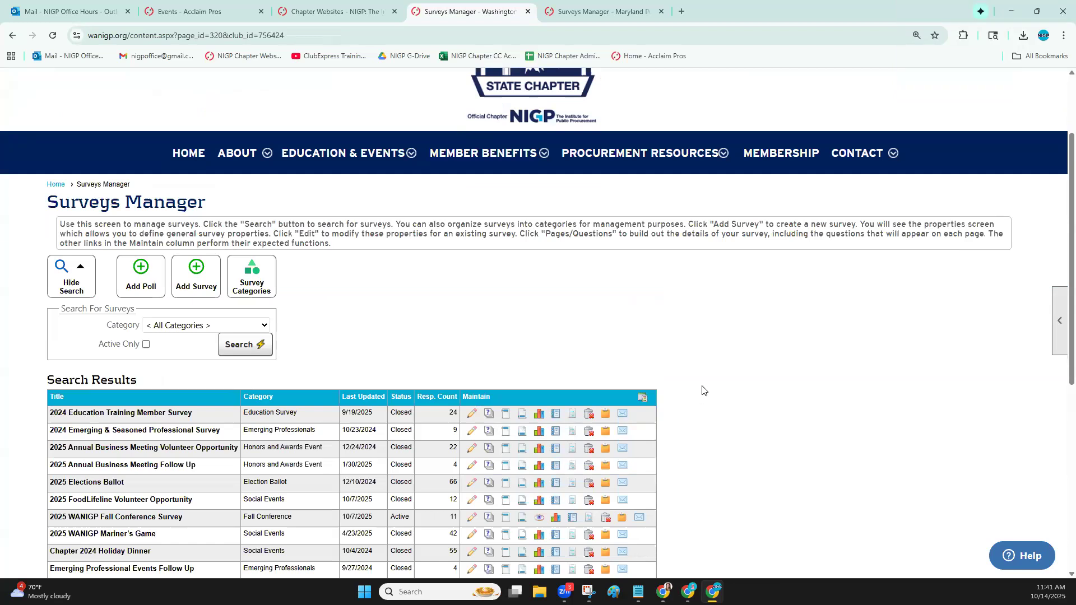
scroll(700, 390, "down", 2)
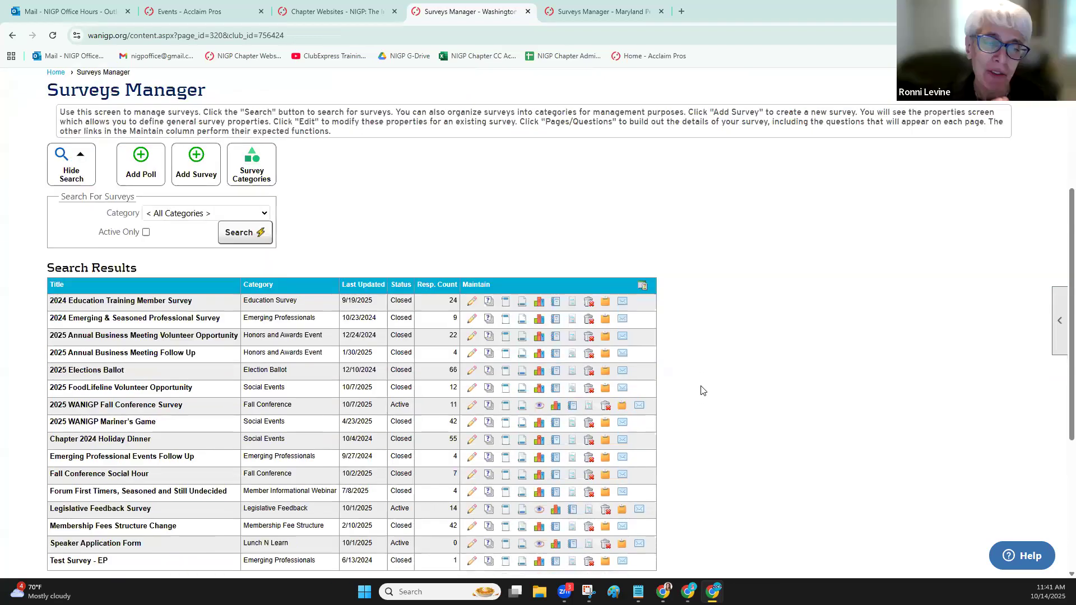
View the responses for the 2025 WANIGP Mariner's Game survey, check the first response's details, and close them
left_click(540, 422)
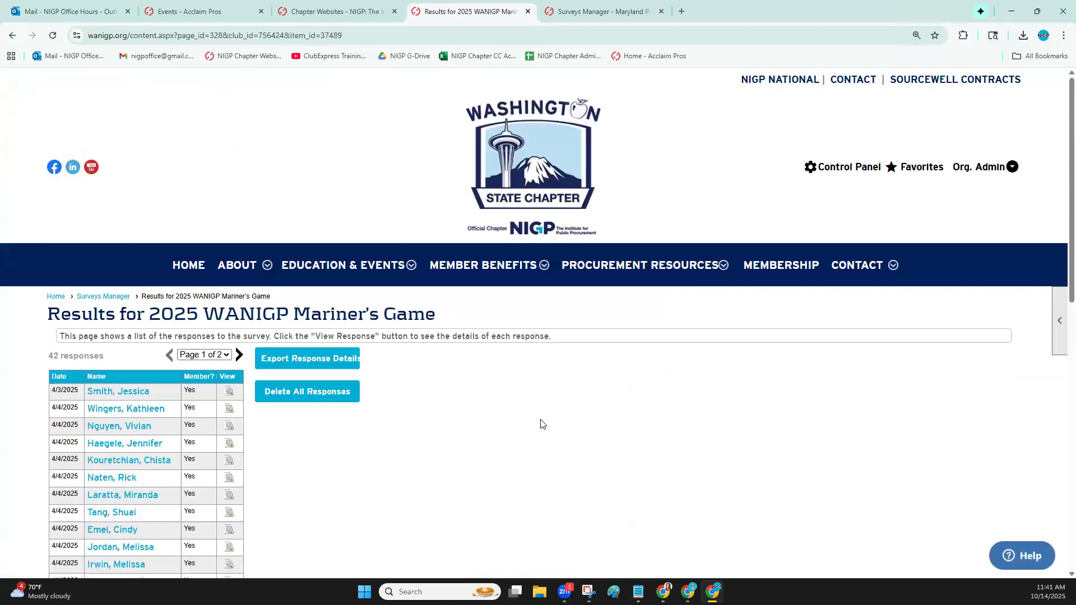
left_click(228, 394)
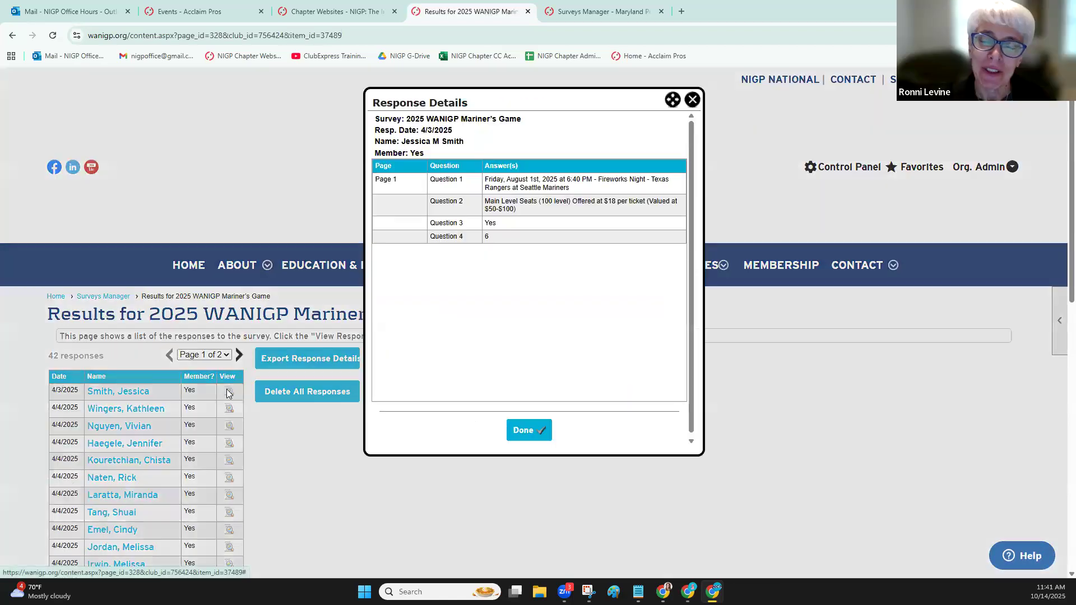
left_click(693, 100)
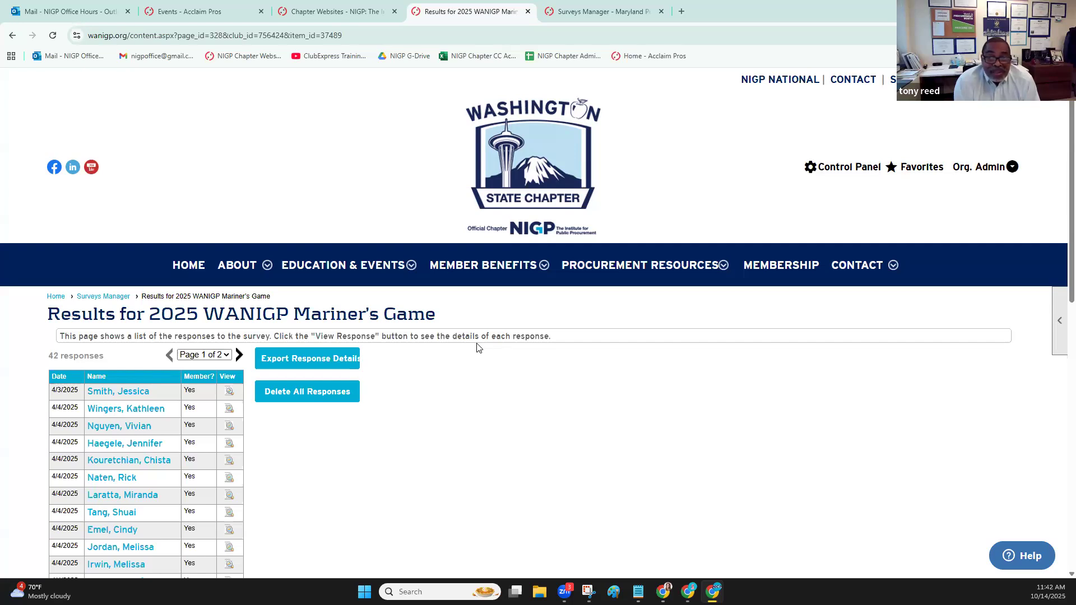
Return to Washington State's Surveys Manager and look through the full list of surveys and their categories
left_click(105, 297)
scroll(887, 325, "down", 4)
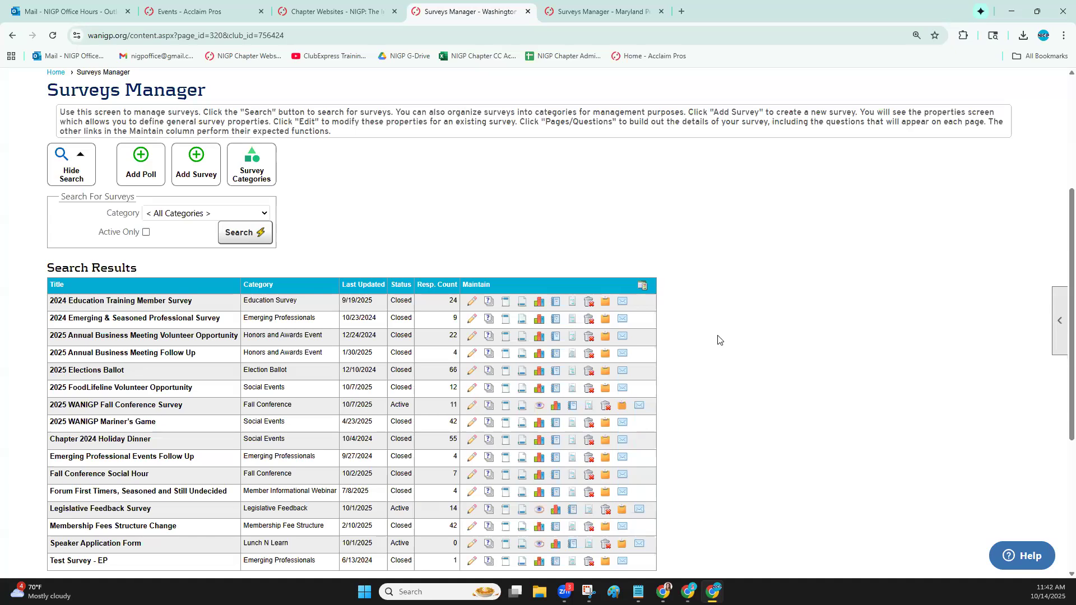
scroll(717, 339, "down", 2)
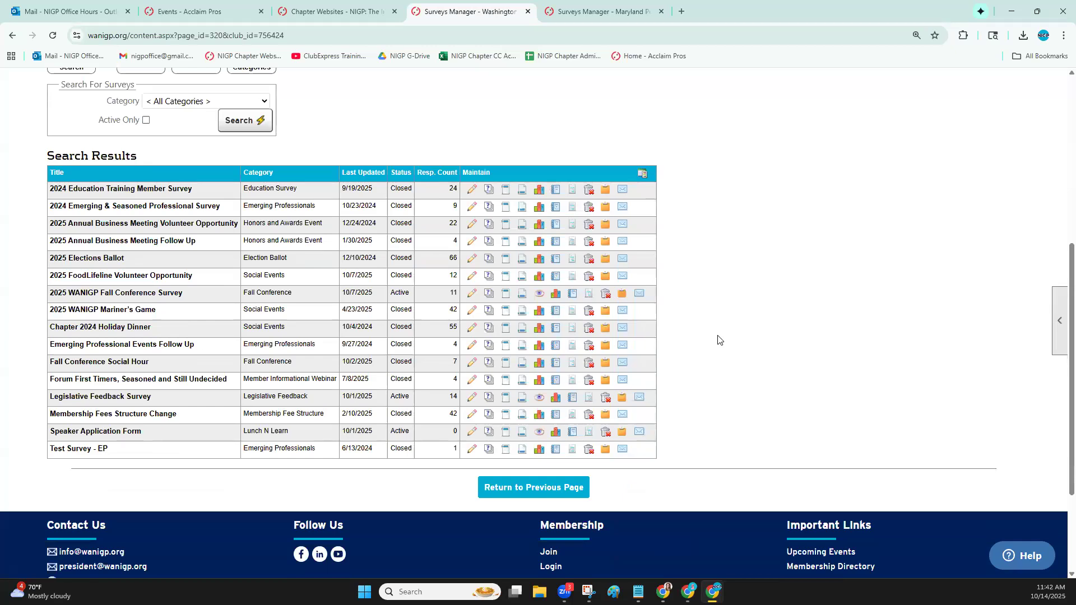
scroll(718, 340, "up", 4)
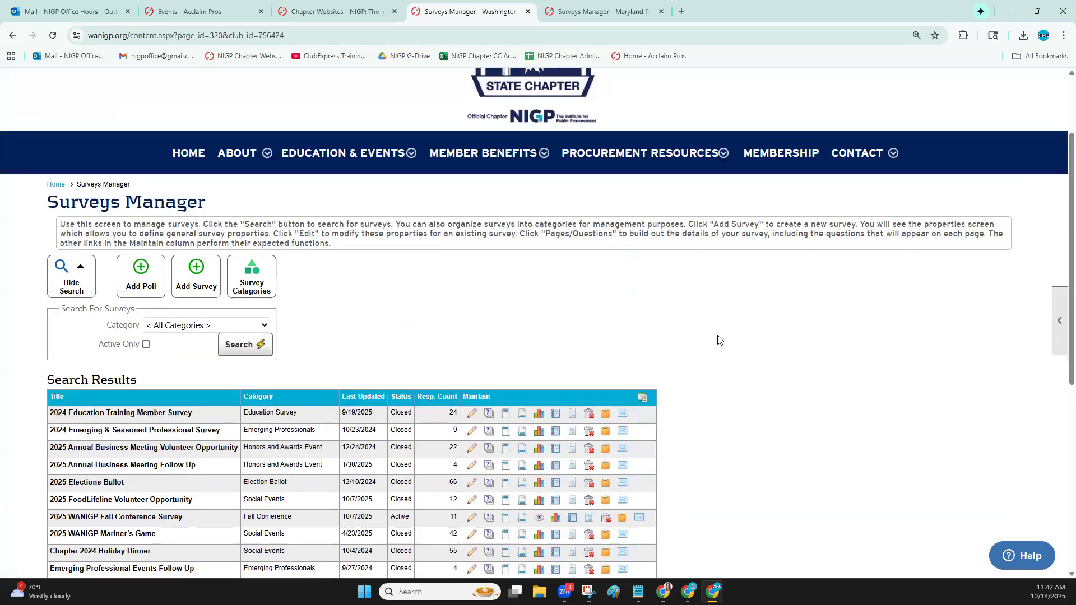
Switch to the Maryland chapter's site and open its Administrators and Coordinators page to review both lists
left_click(598, 12)
scroll(613, 197, "up", 3)
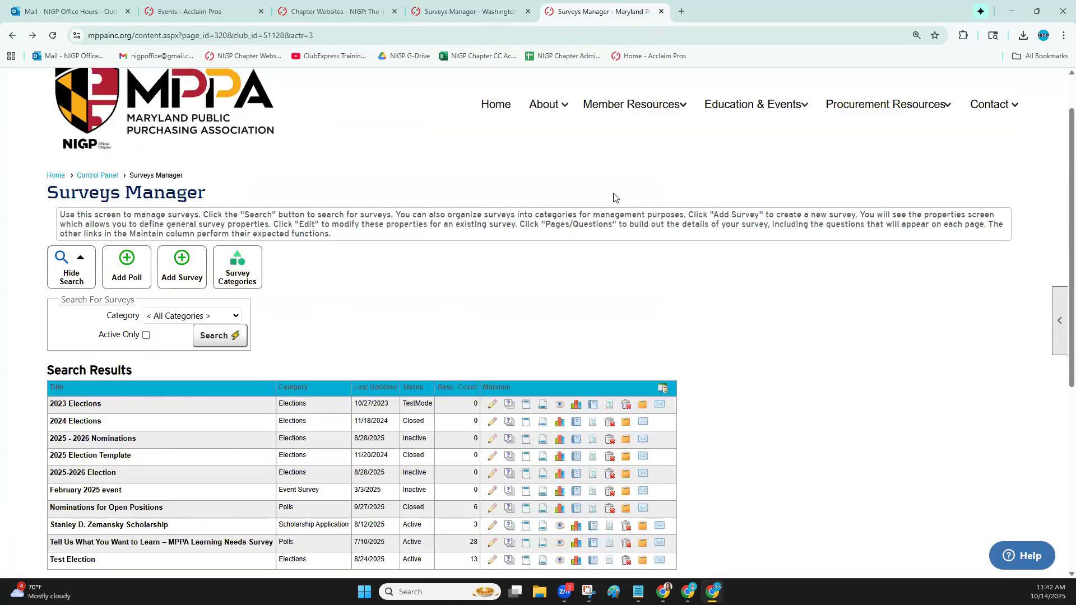
left_click(867, 87)
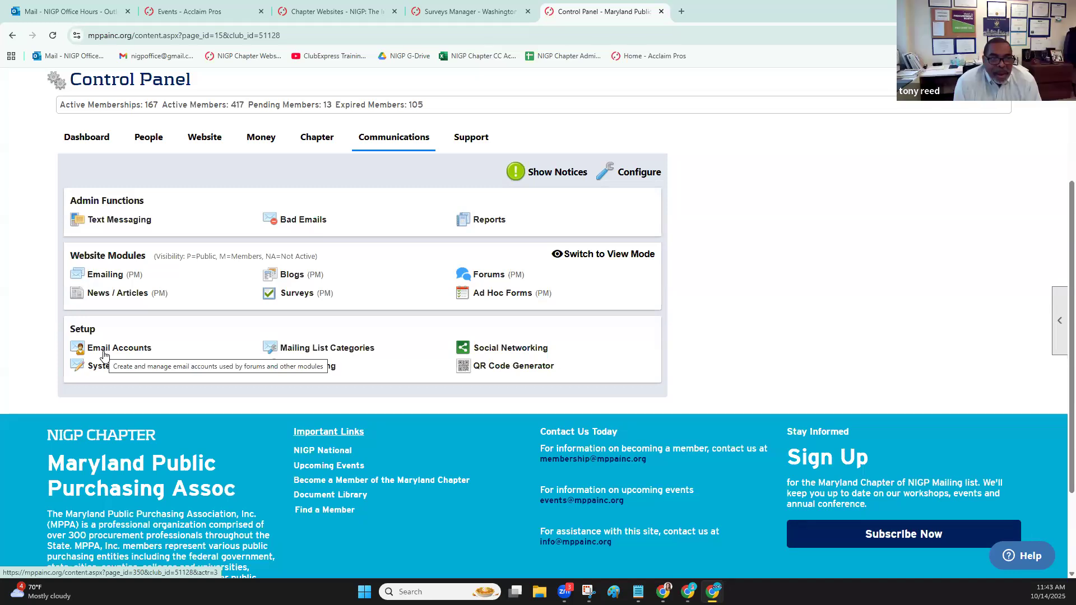
left_click(324, 137)
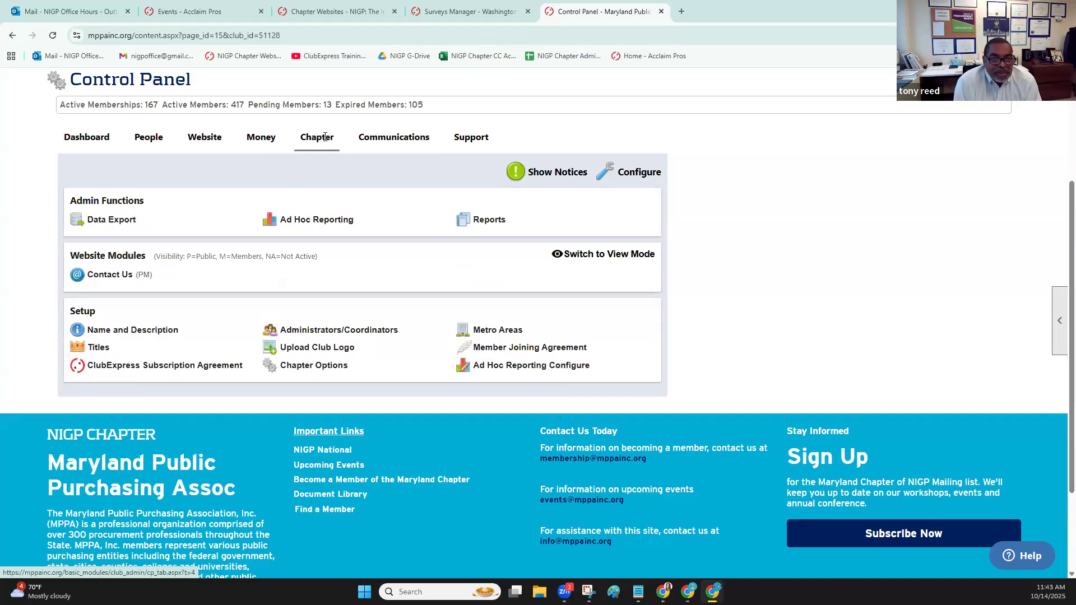
left_click(345, 330)
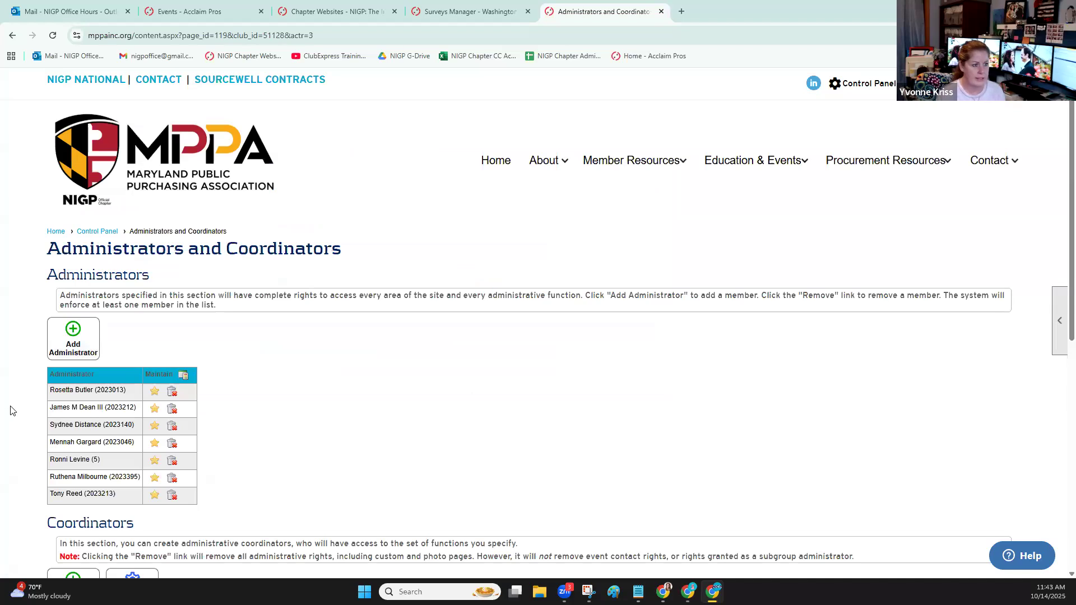
scroll(362, 358, "down", 2)
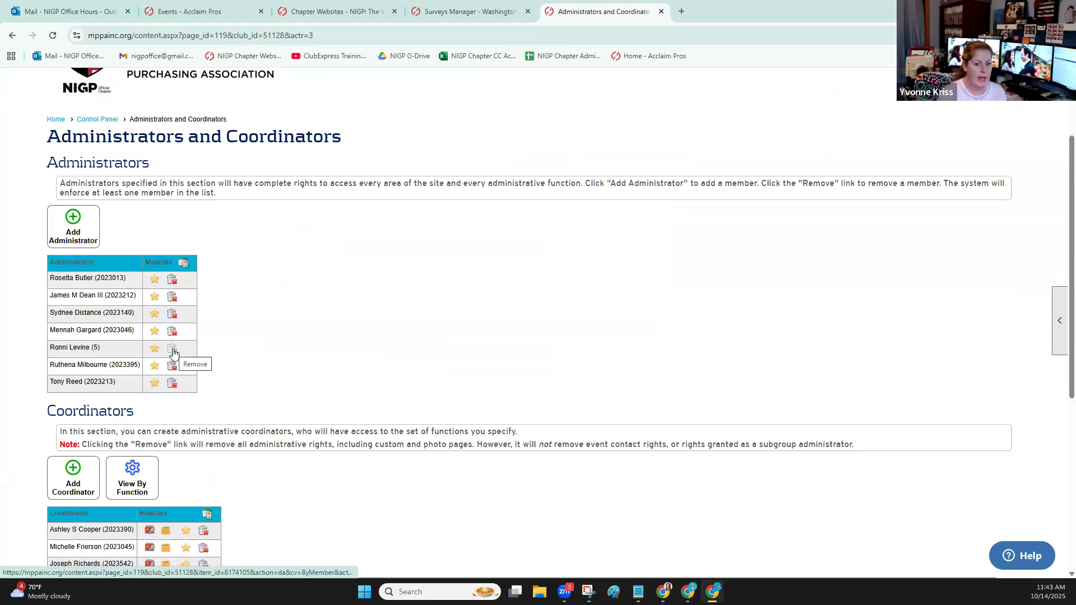
scroll(377, 308, "down", 2)
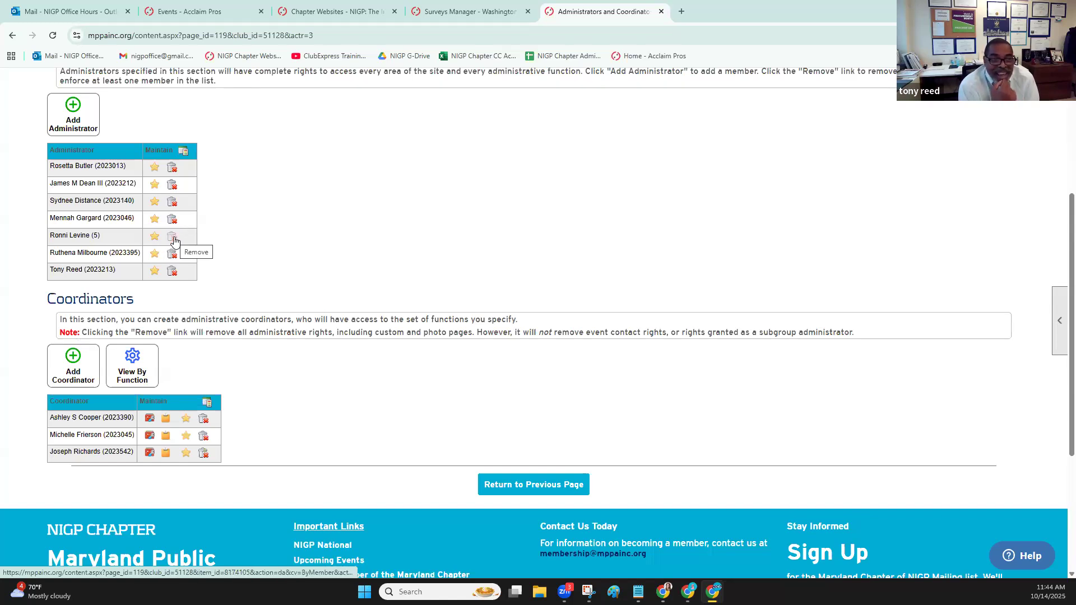
Start adding a coordinator, search for the member by partial last name, and select the matching member
left_click(59, 374)
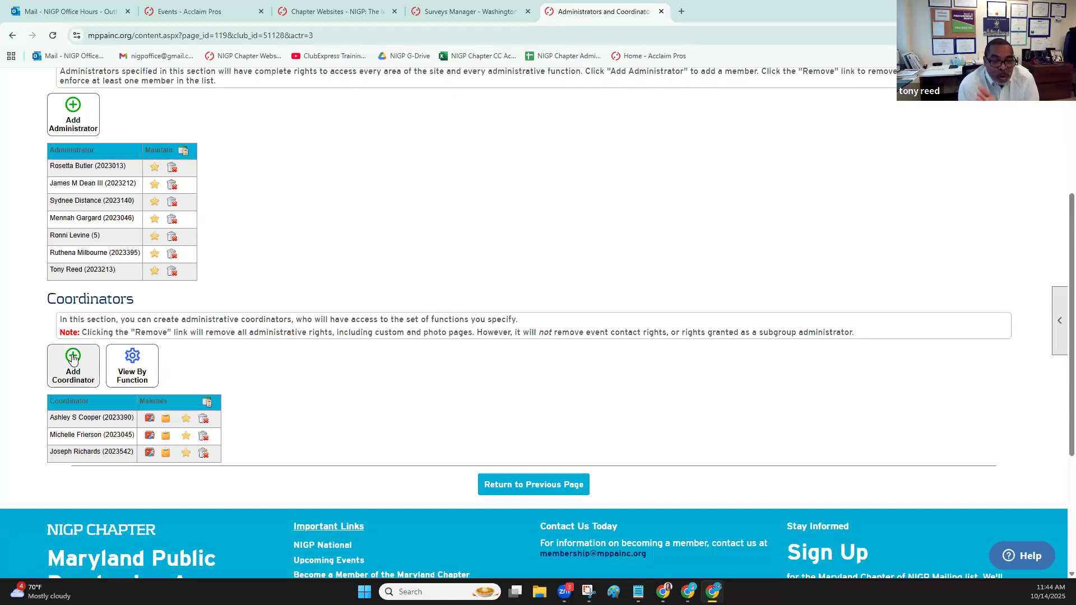
scroll(573, 239, "down", 2)
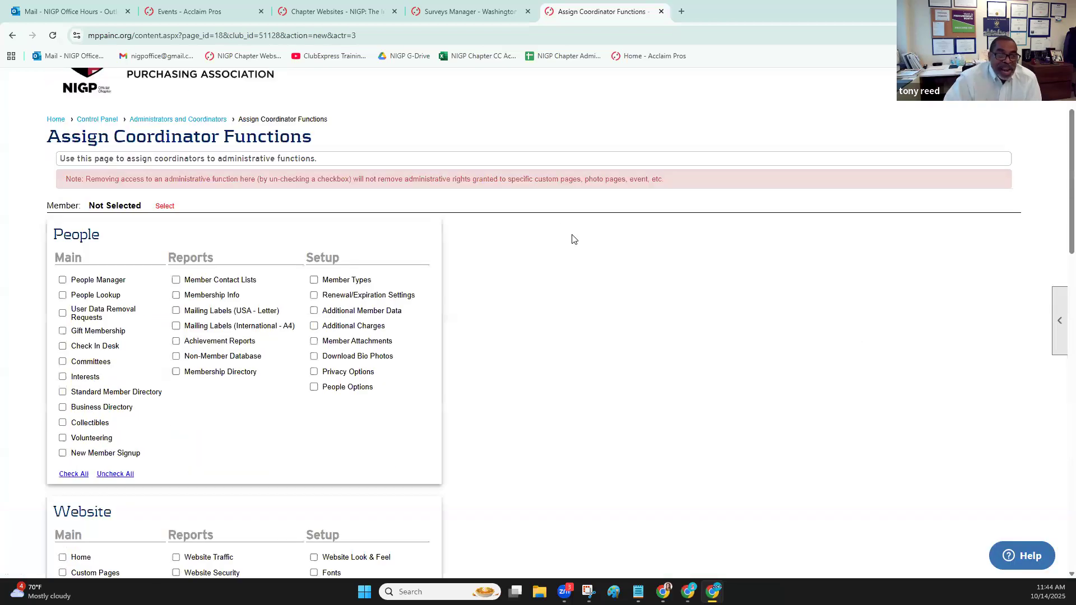
left_click(169, 206)
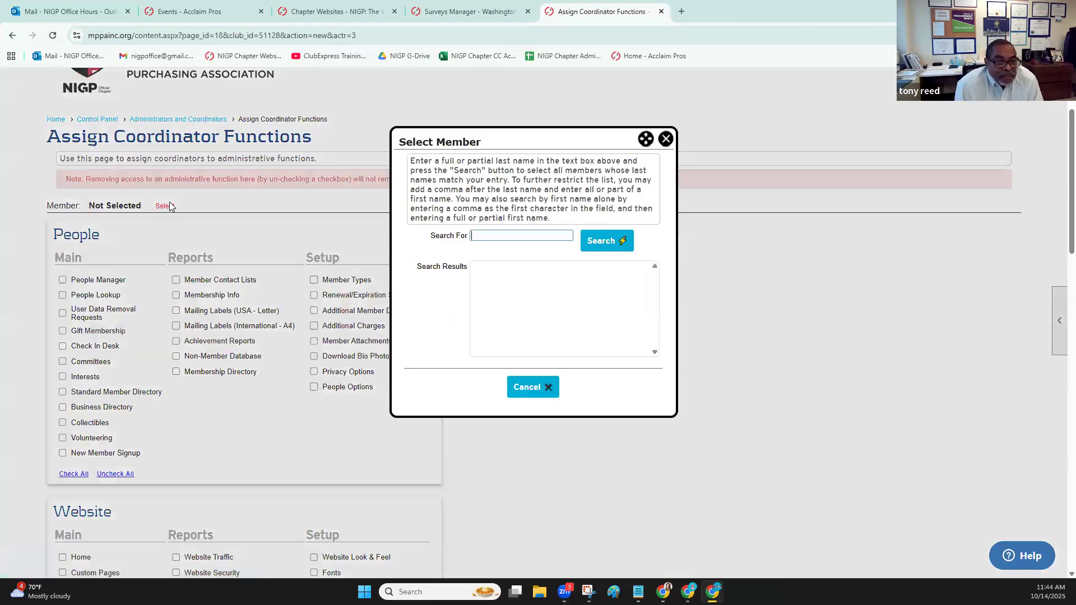
type("levin")
key("Return")
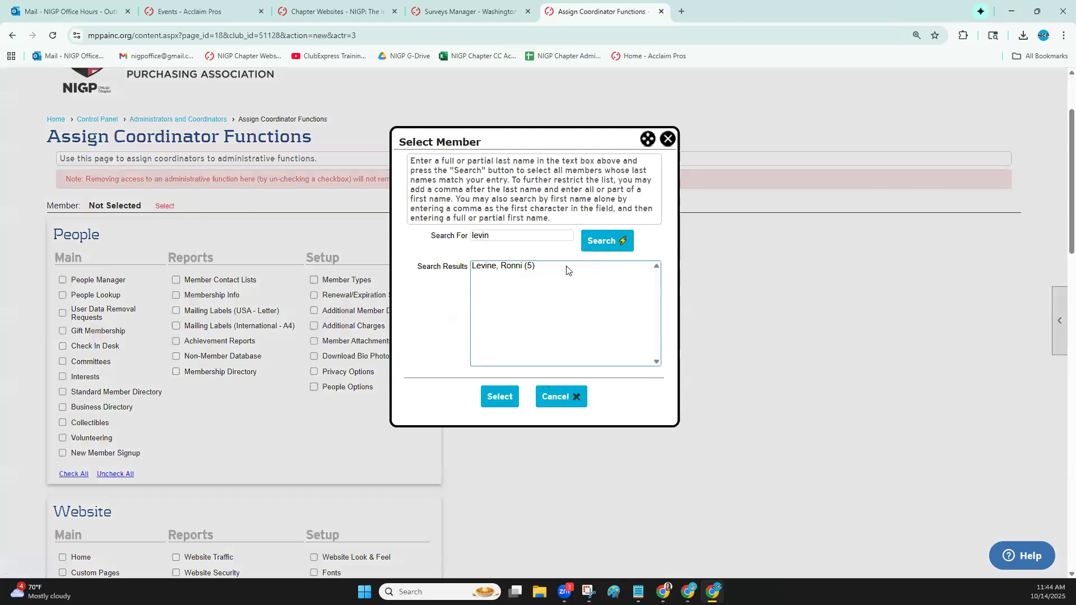
left_click(503, 266)
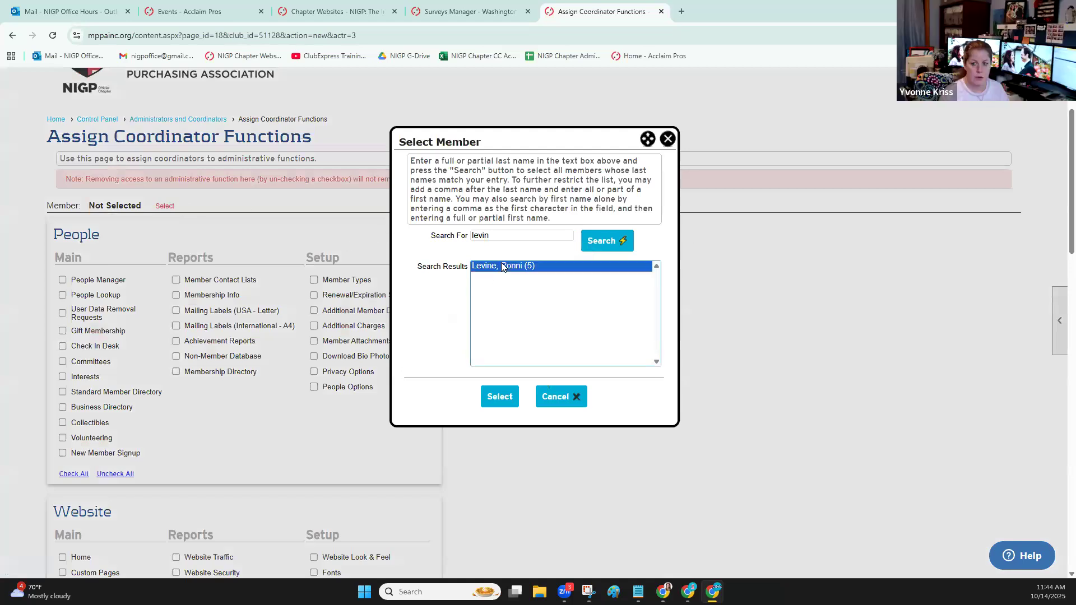
left_click(499, 397)
Grant the coordinator every function in the People, Website, Money and Club sections
scroll(127, 318, "down", 2)
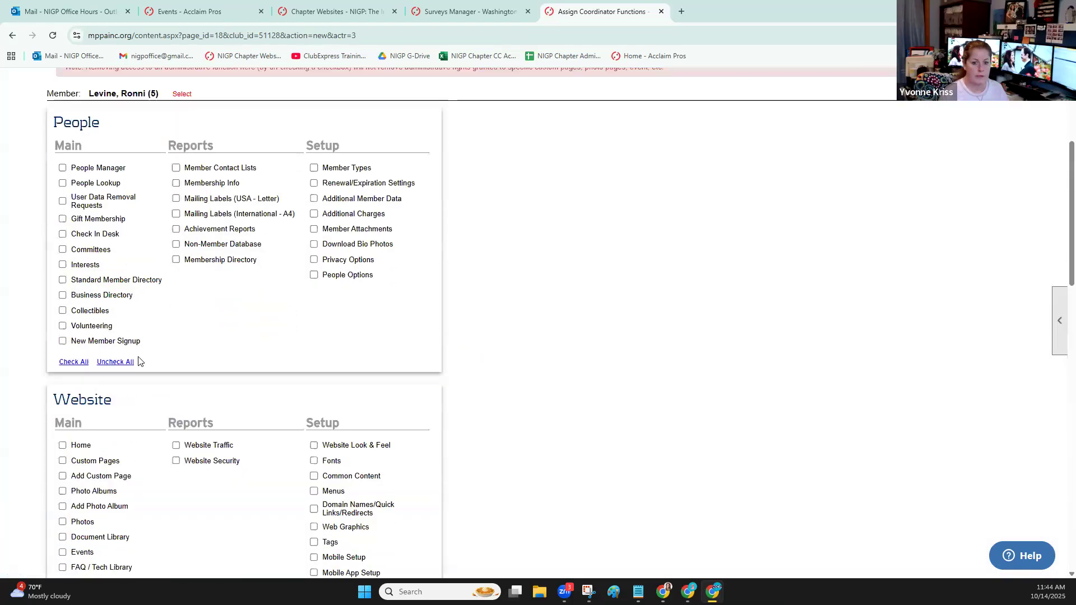
left_click(73, 365)
scroll(113, 347, "down", 4)
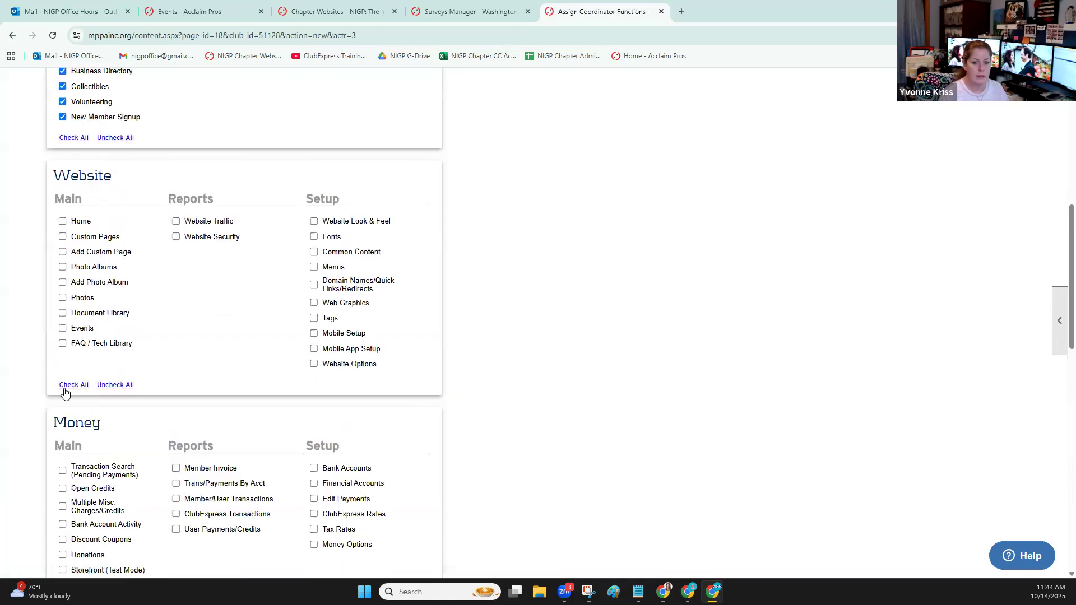
left_click(73, 384)
scroll(89, 348, "down", 5)
left_click(74, 326)
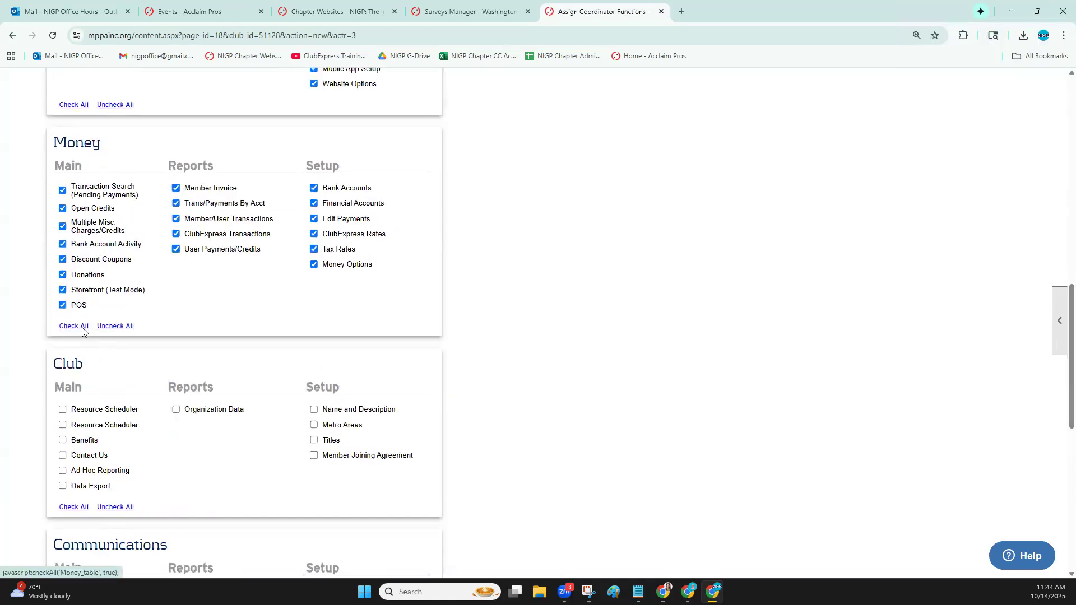
scroll(79, 333, "down", 3)
left_click(74, 339)
Grant the Communications functions Emailing, Text Messaging, Blogs, Forums, Bad Emails and Ad Hoc Forms, plus the Member Email Problems report
scroll(76, 342, "down", 3)
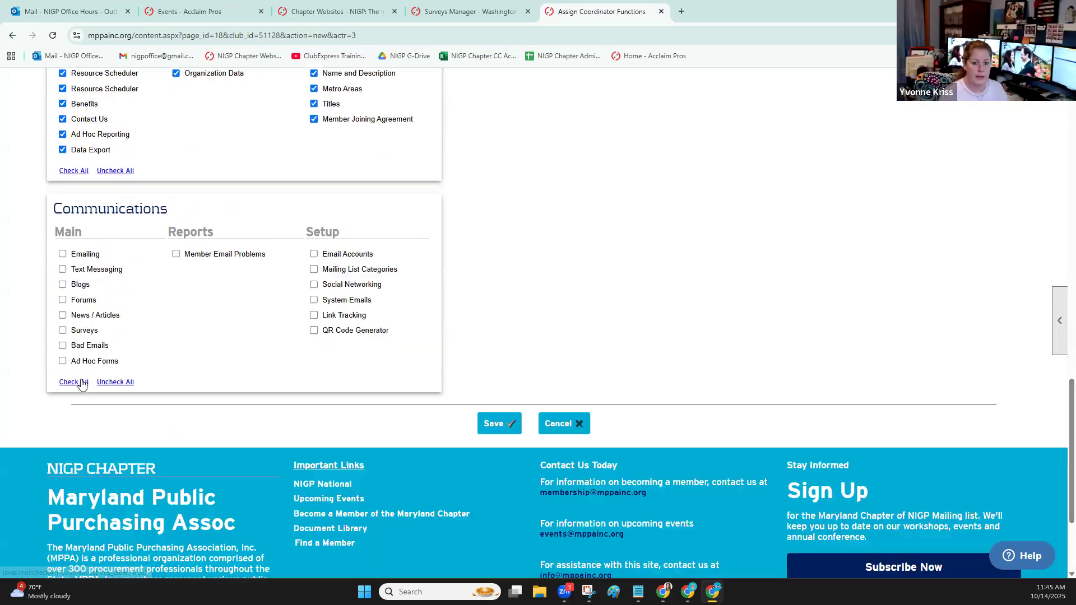
left_click(62, 253)
left_click(62, 269)
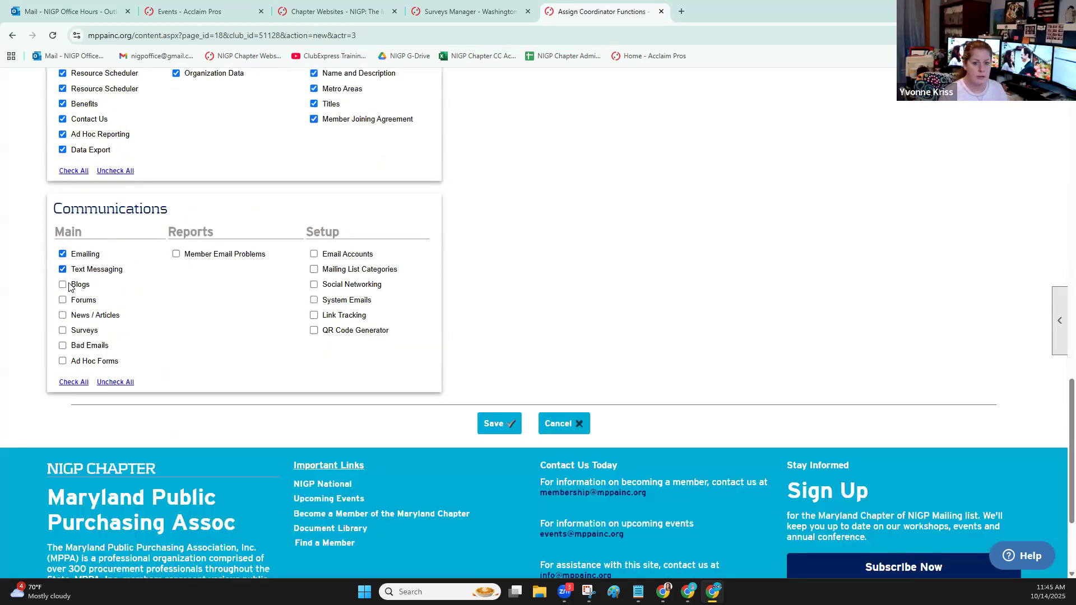
left_click(63, 284)
left_click(62, 300)
left_click(62, 346)
left_click(62, 361)
left_click(176, 254)
Grant all six Communications setup functions, from Email Accounts to QR Code Generator, and save the coordinator's assignments
left_click(314, 254)
left_click(313, 269)
left_click(314, 284)
left_click(314, 301)
left_click(314, 315)
left_click(314, 331)
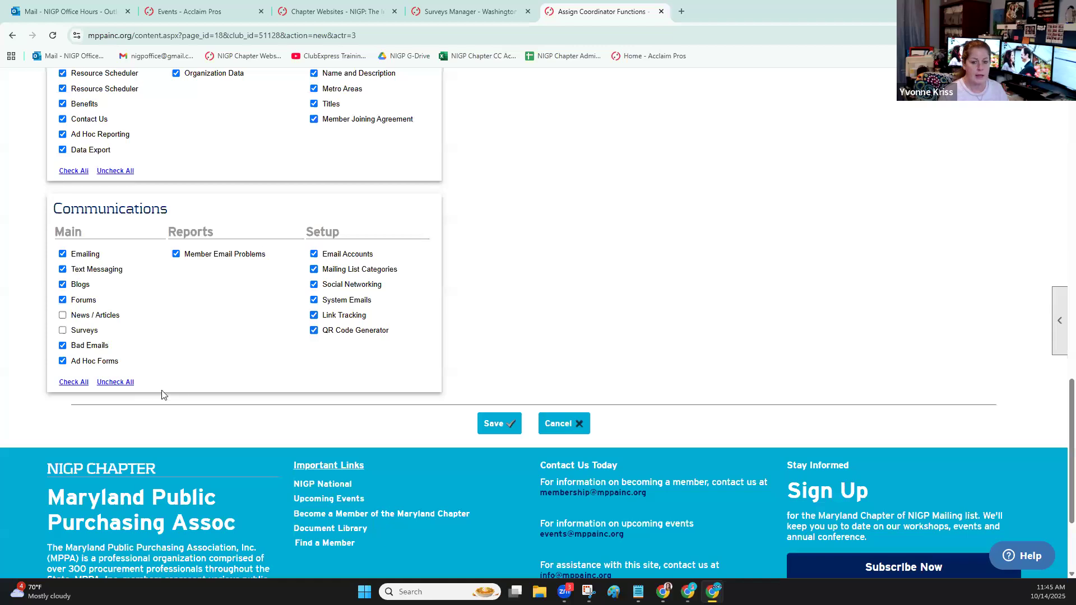
left_click(493, 424)
Remove the newly added member from the coordinators list and confirm the removal
scroll(392, 353, "down", 5)
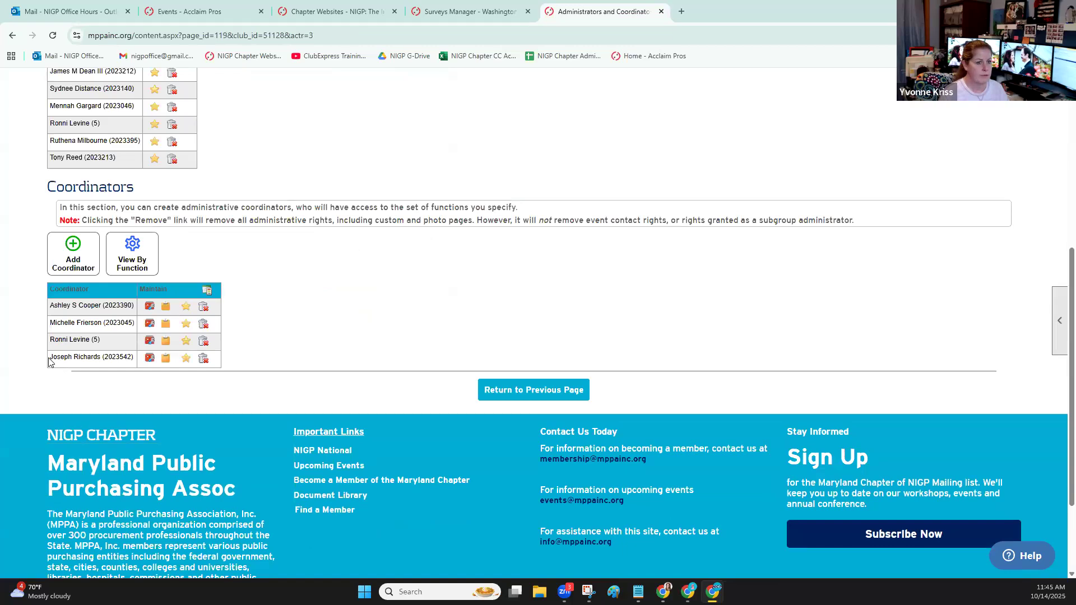
left_click(203, 341)
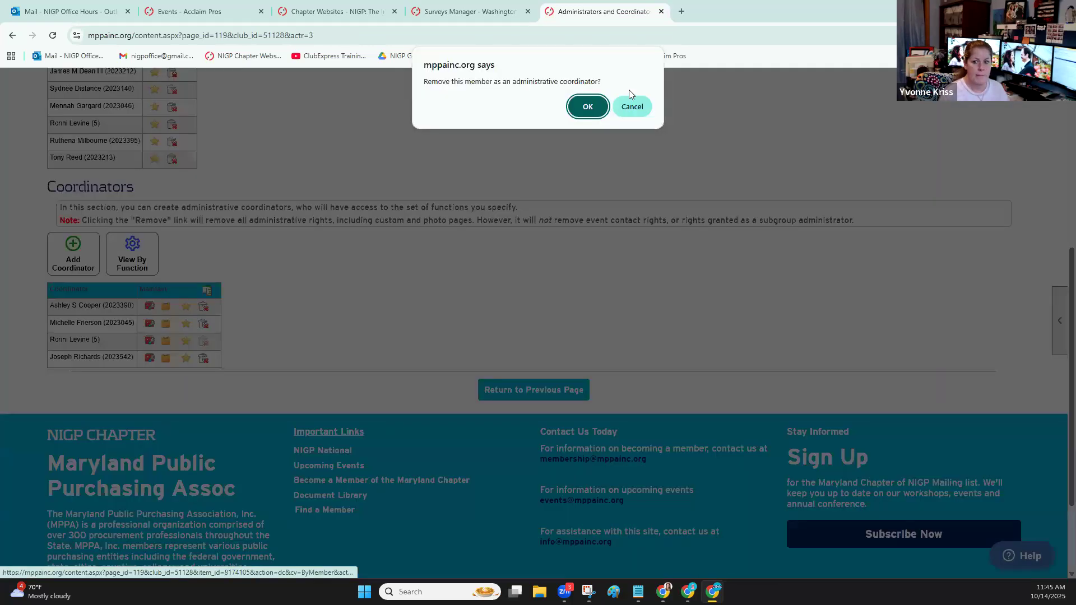
left_click(595, 100)
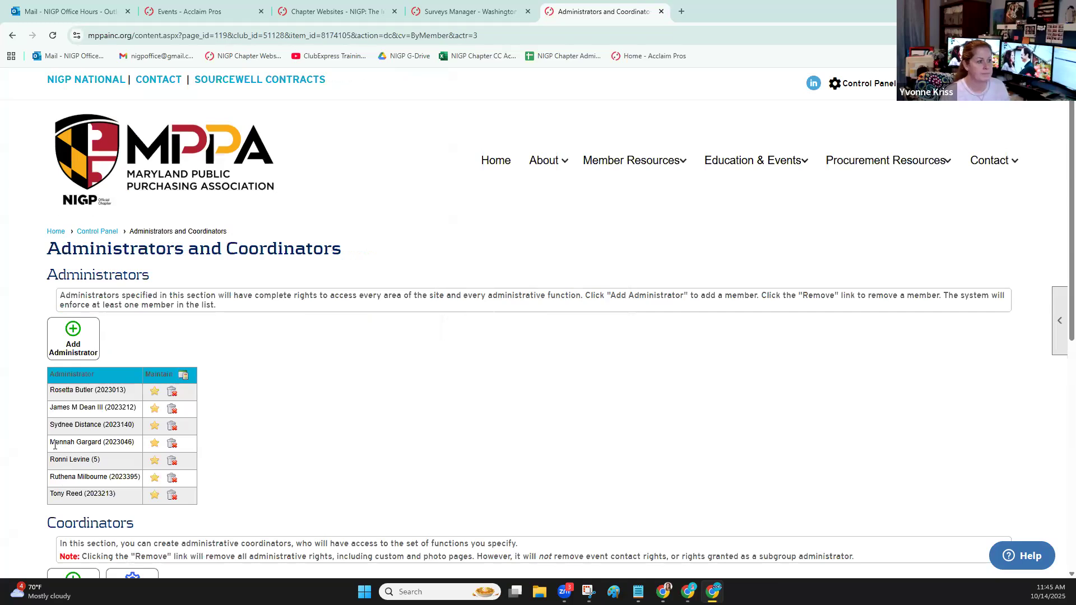
Return to the Maryland site's Control Panel and open its Surveys Manager
left_click(102, 232)
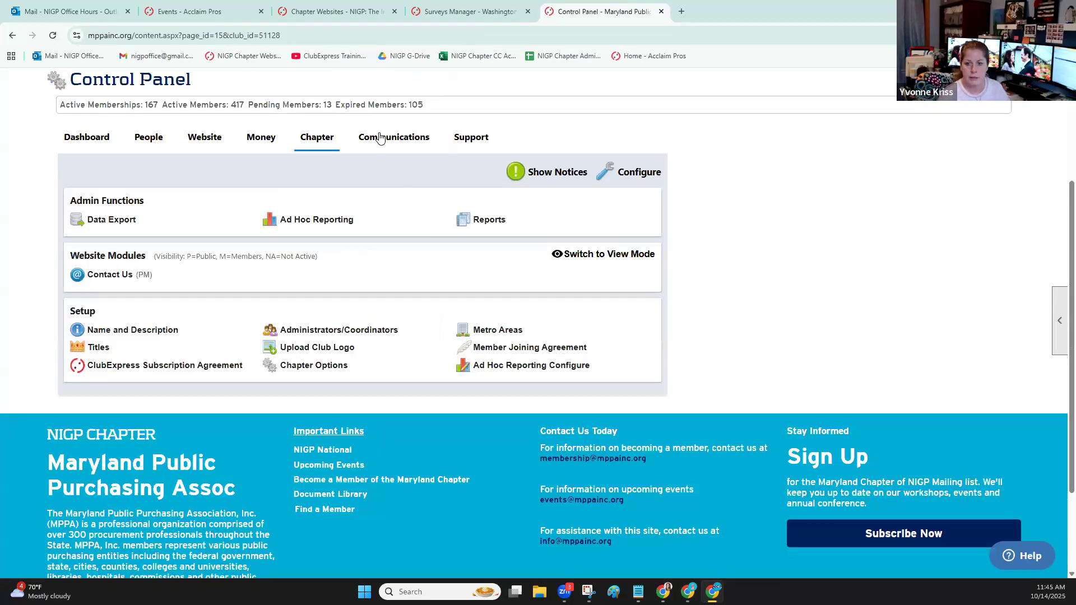
left_click(380, 137)
left_click(303, 290)
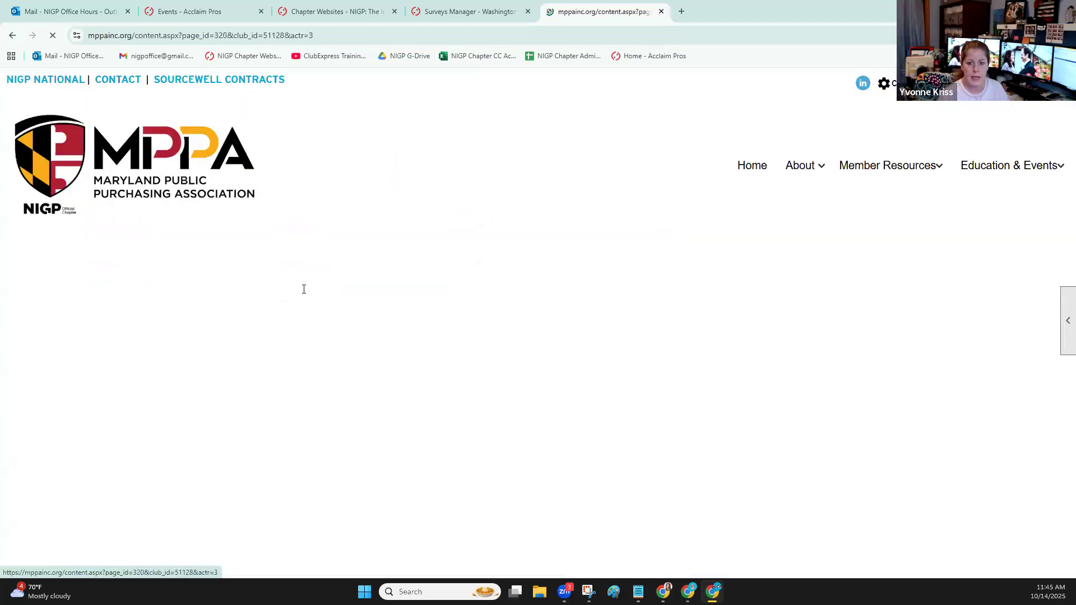
scroll(184, 308, "down", 1)
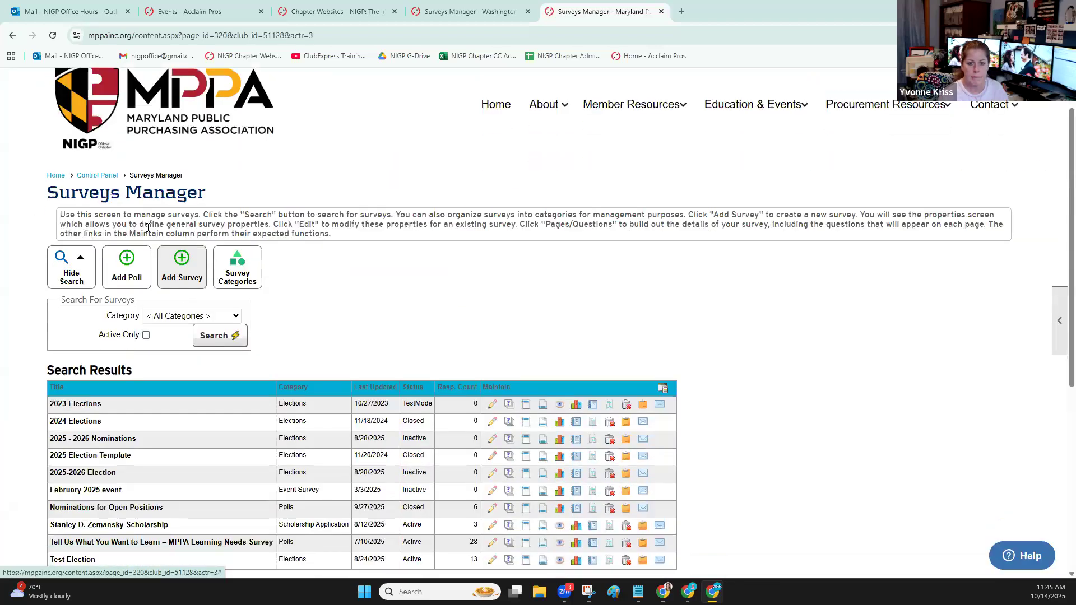
Start a new survey in the Elections category, configure it as an election, review its options, and close the form without saving
left_click(182, 268)
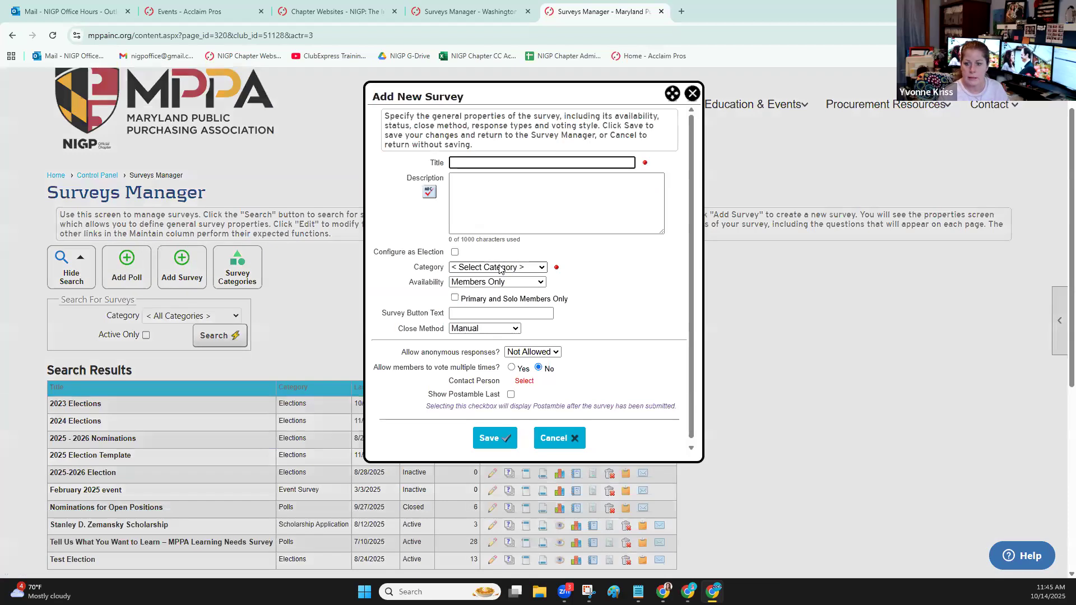
left_click(500, 268)
left_click(493, 294)
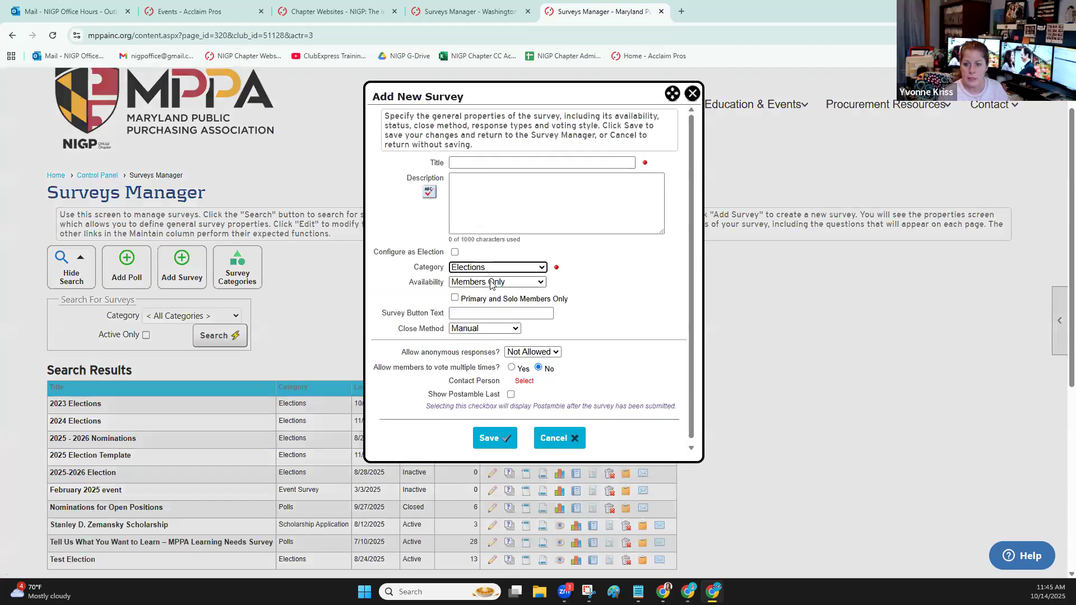
left_click(454, 251)
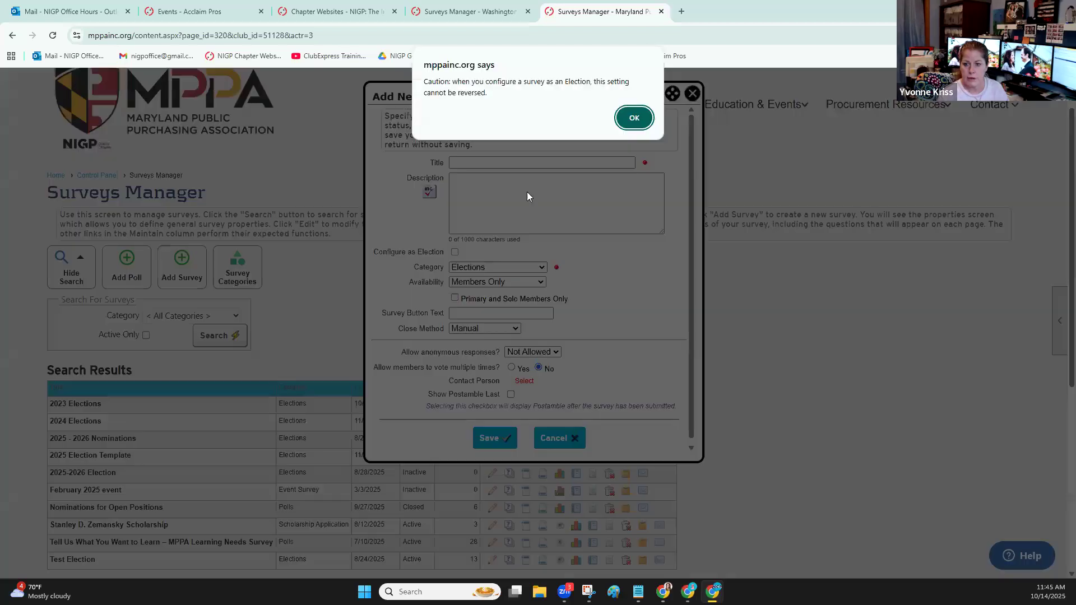
left_click(632, 118)
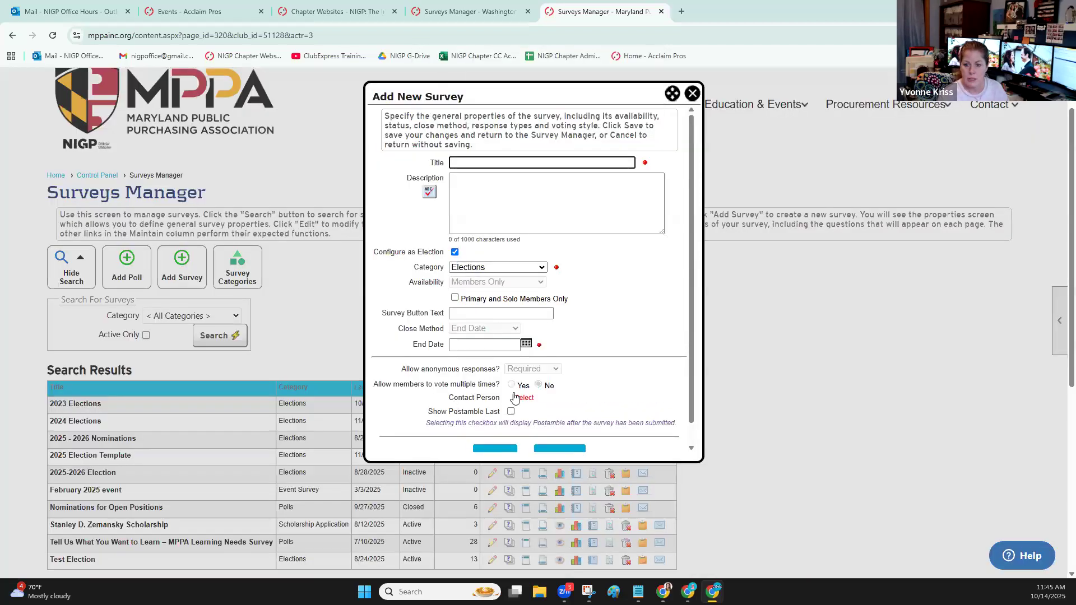
scroll(515, 397, "down", 1)
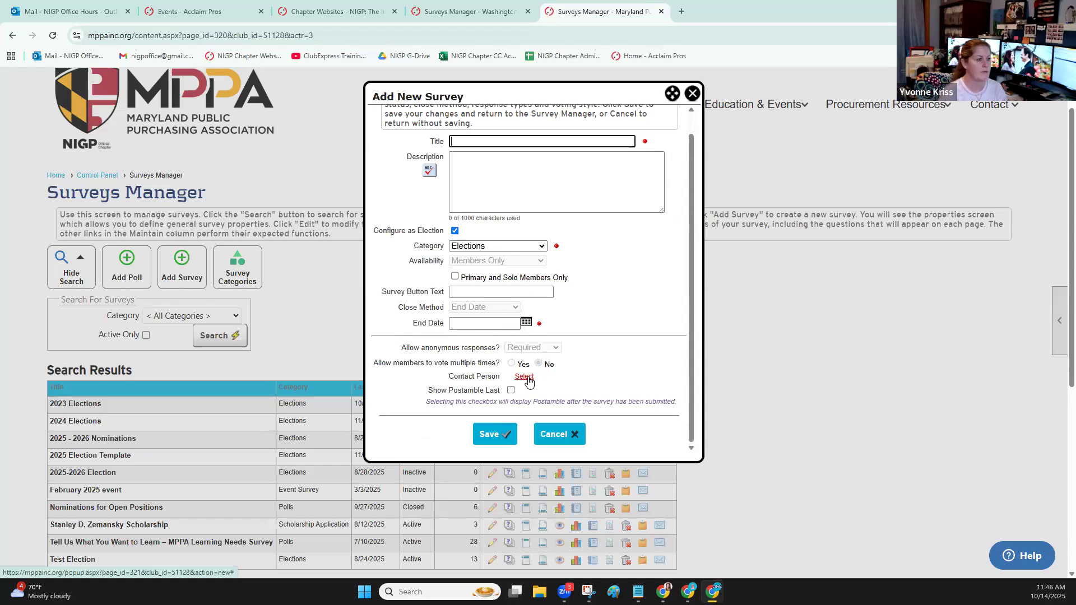
left_click(693, 94)
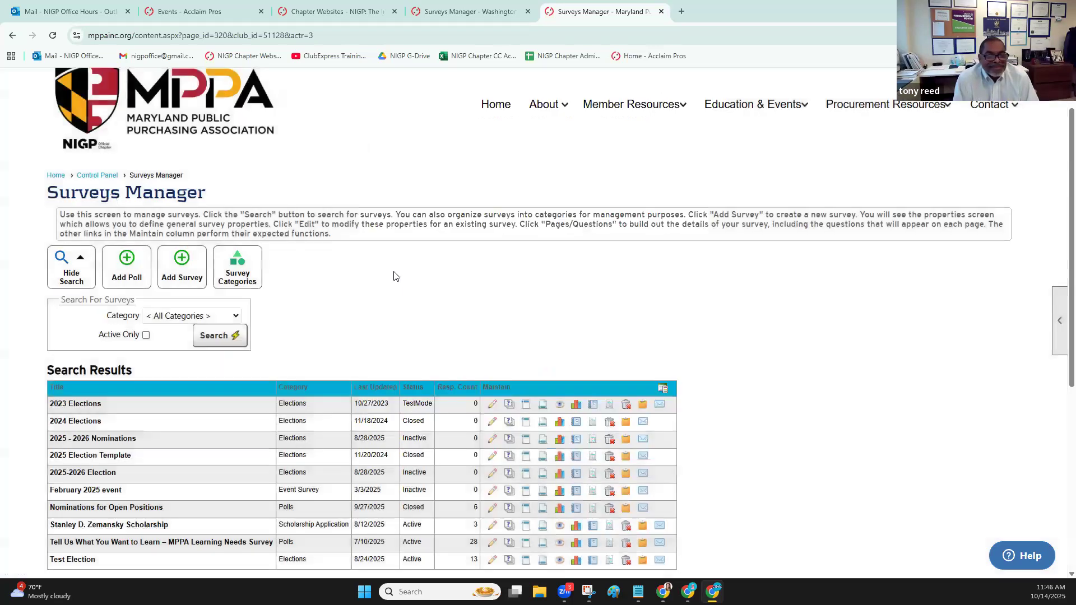
scroll(394, 274, "down", 1)
scroll(394, 274, "up", 2)
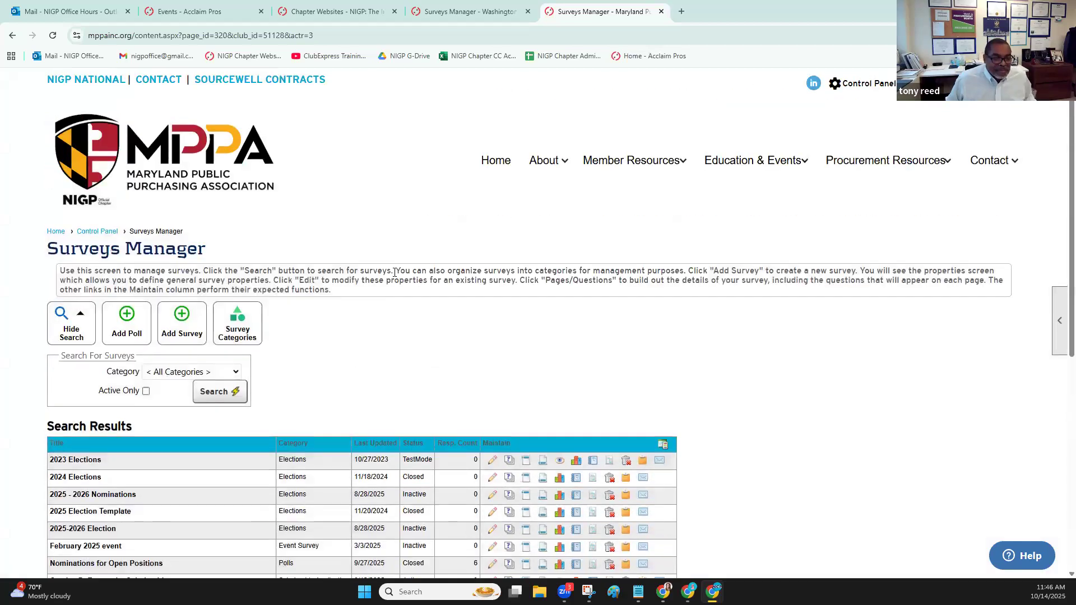
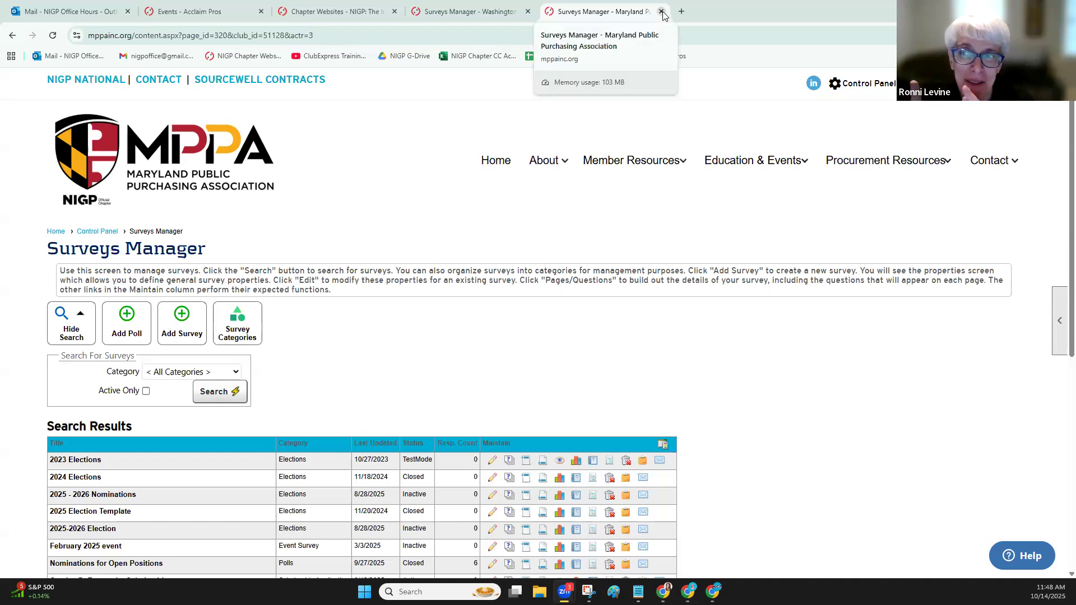
Close the Maryland and Washington State chapter sites and dismiss the Washington State chapter's details
left_click(662, 12)
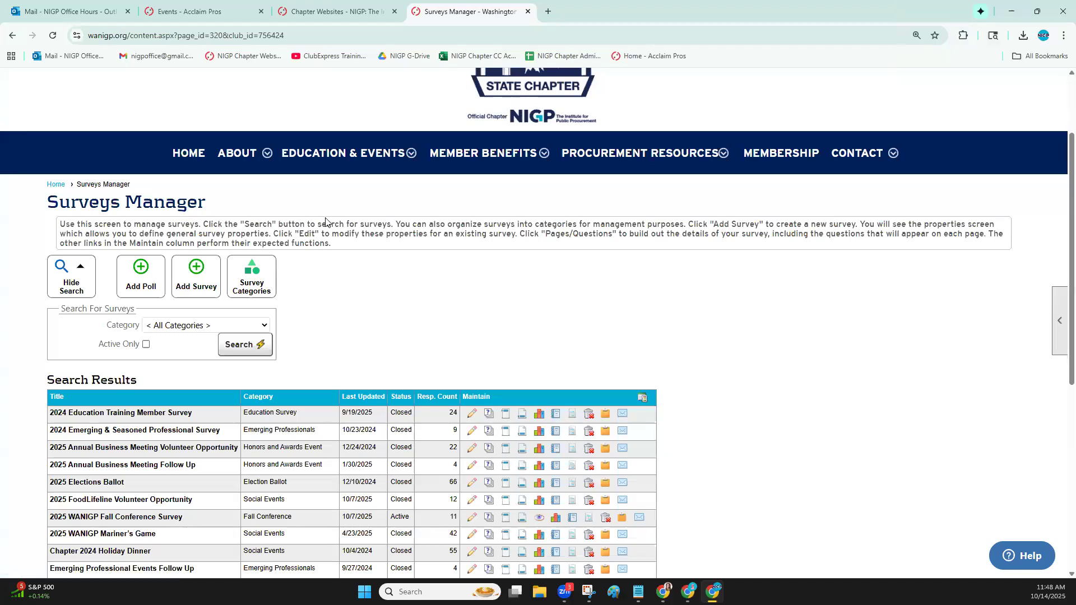
left_click(527, 12)
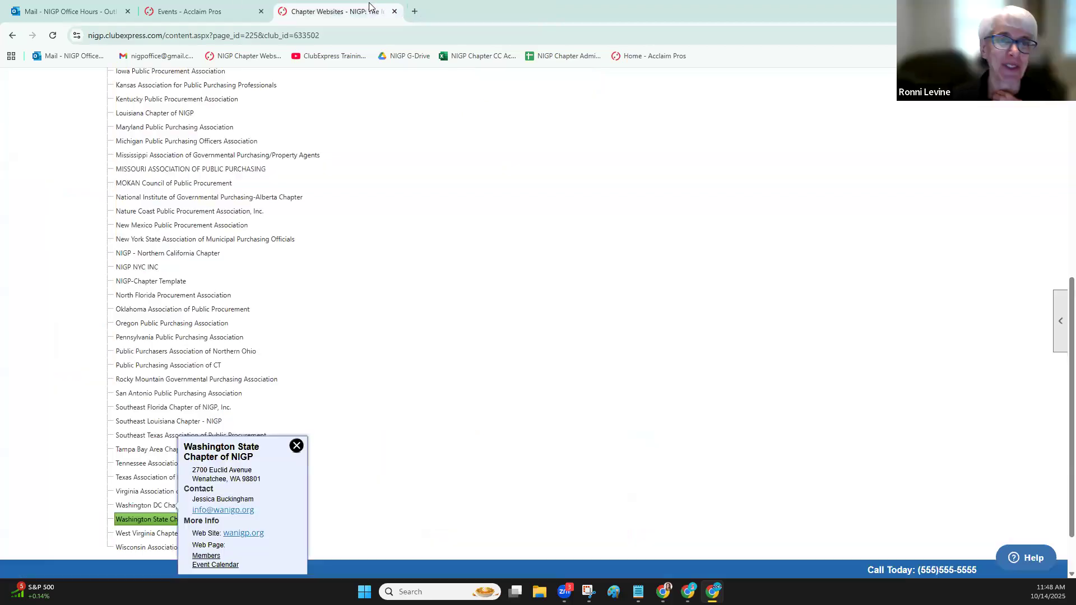
left_click(296, 446)
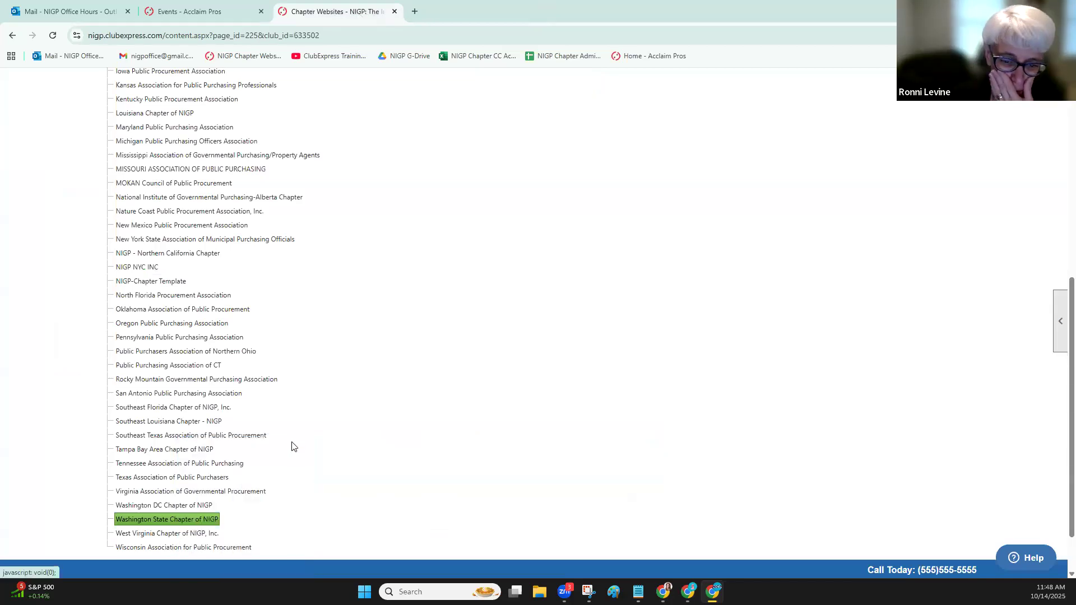
Open the Arizona State Capitol Chapter's website from the chapter list and log in as organization administrator
scroll(296, 440, "up", 7)
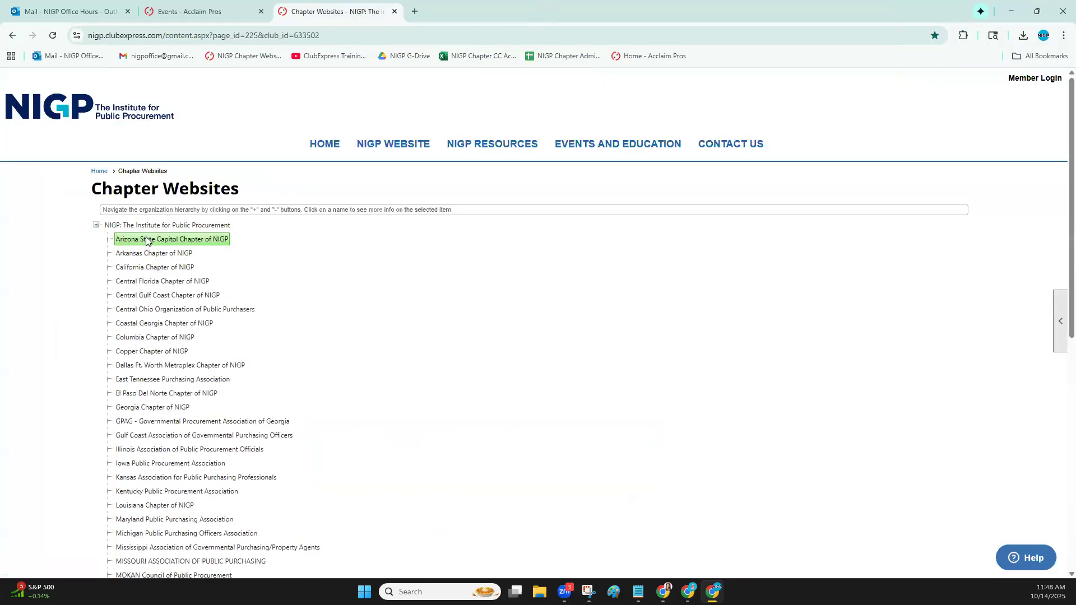
left_click(147, 241)
left_click(301, 271)
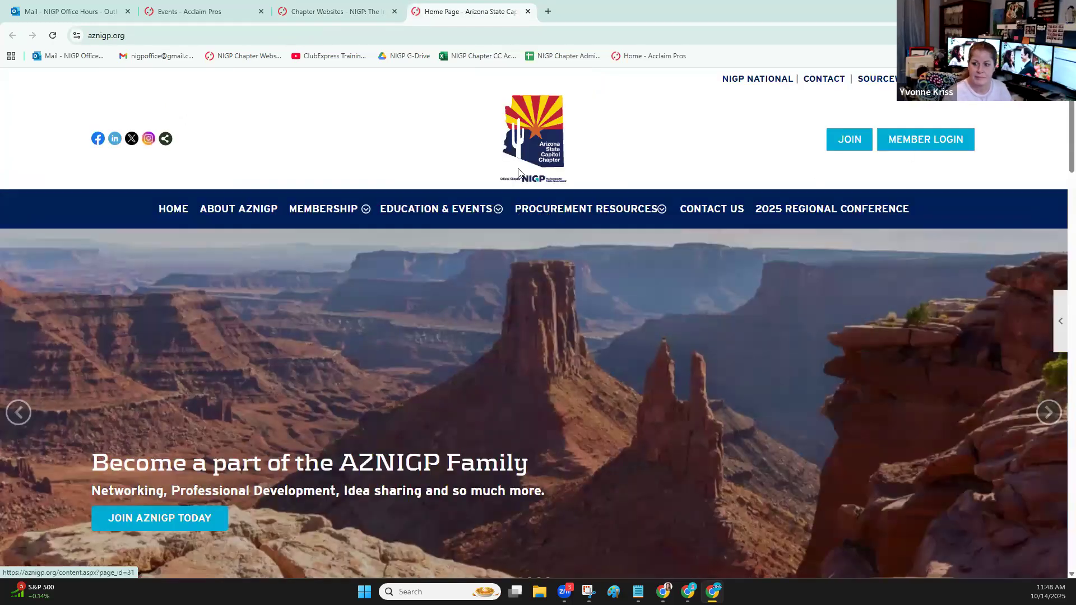
left_click(945, 137)
left_click(123, 382)
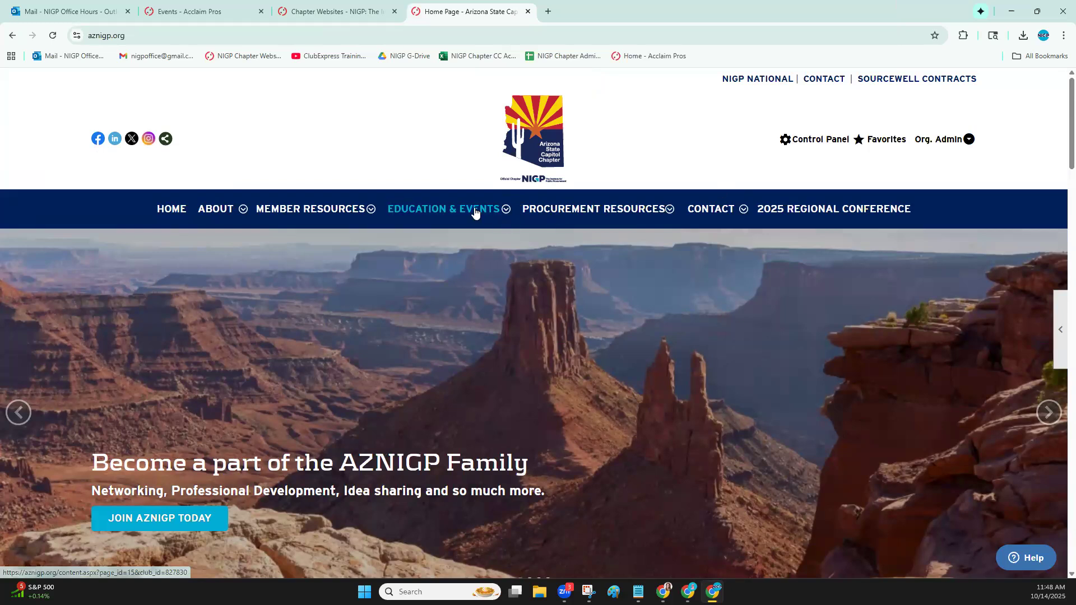
Find the 36th Annual Regional Conference & Vendor Expo in the October 2025 event calendar and open its admin page
mouse_move(475, 212)
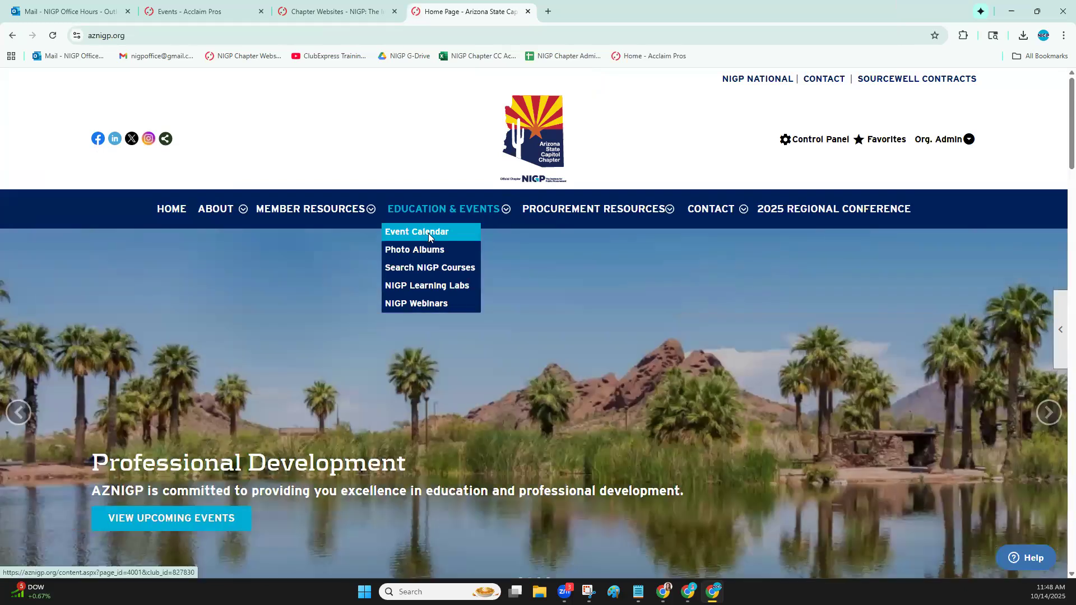
left_click(429, 234)
scroll(428, 241, "down", 1)
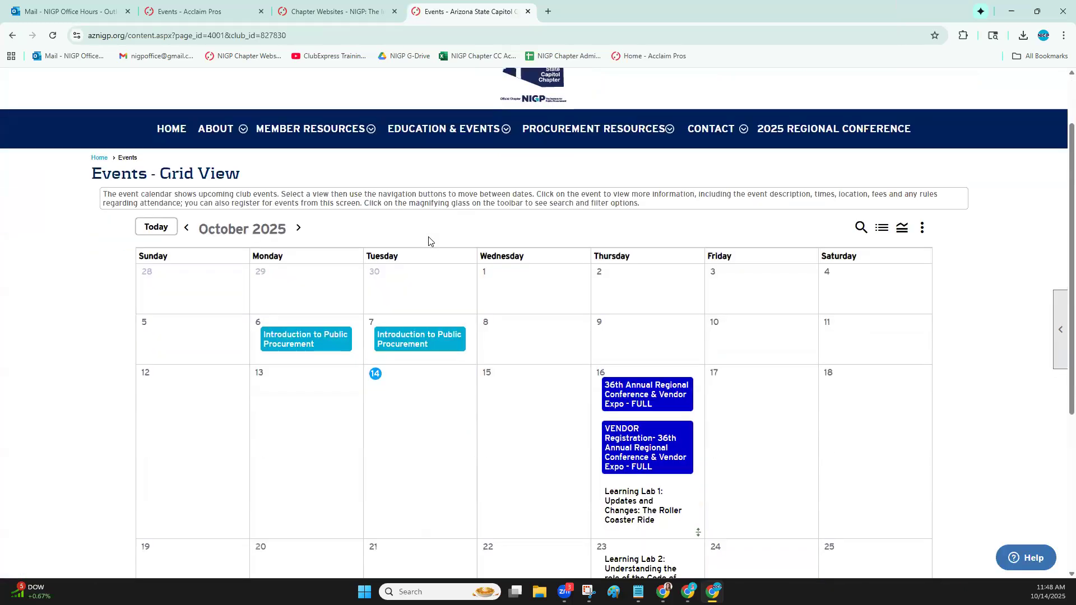
scroll(430, 241, "down", 1)
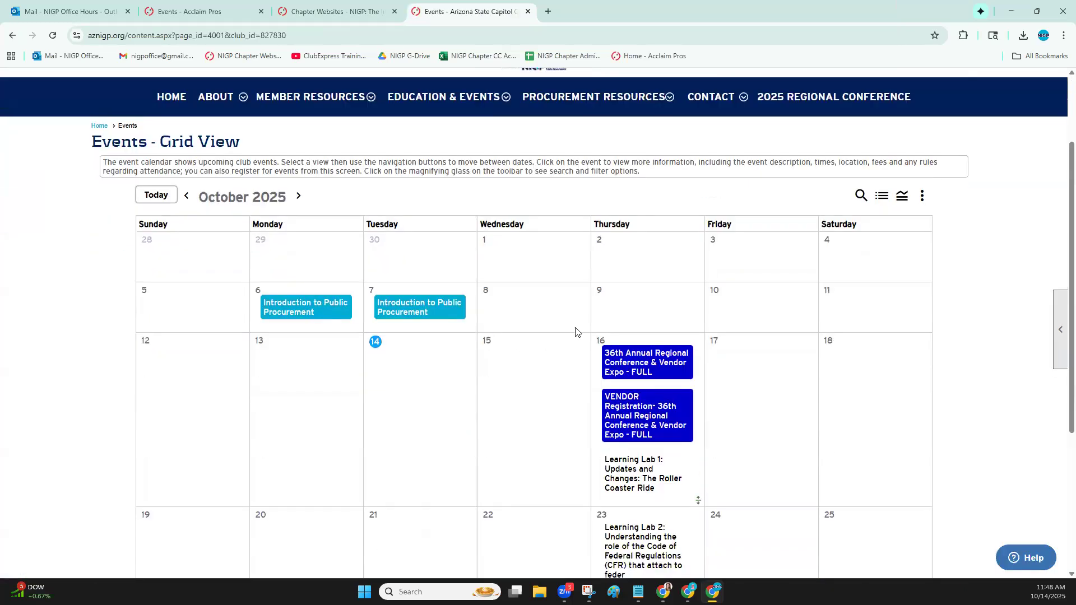
left_click(662, 355)
left_click(965, 297)
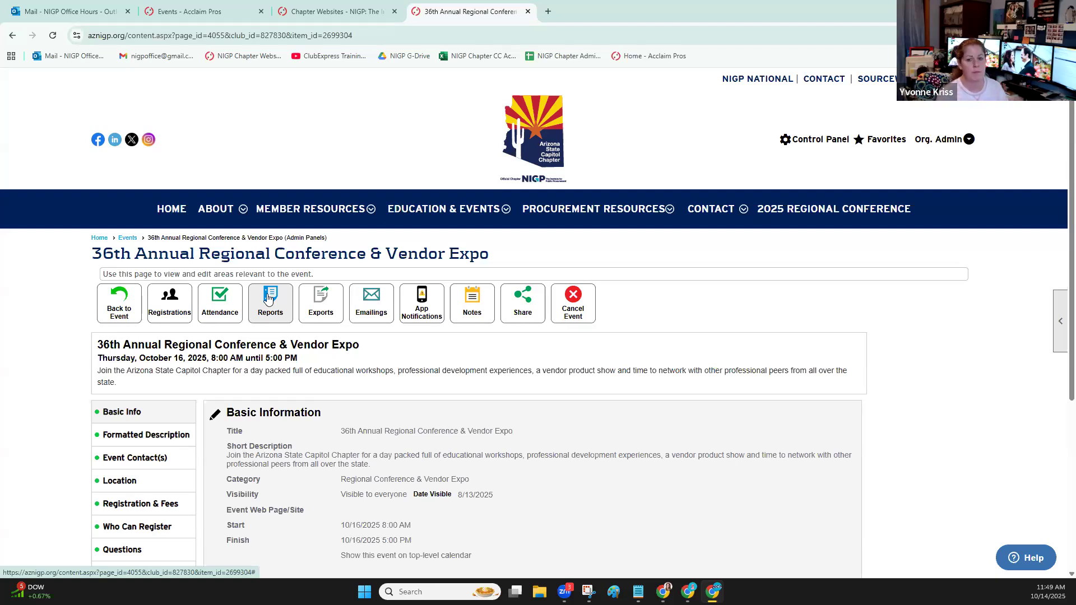
Export the conference's Registrant Data, limited to registrations with the Paid status
left_click(321, 302)
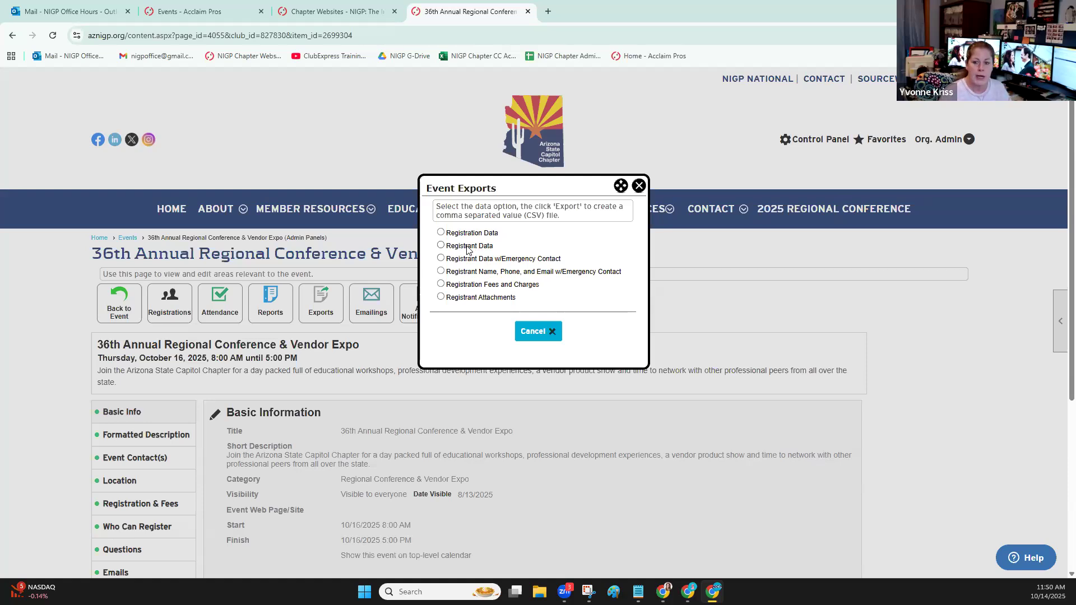
left_click(462, 249)
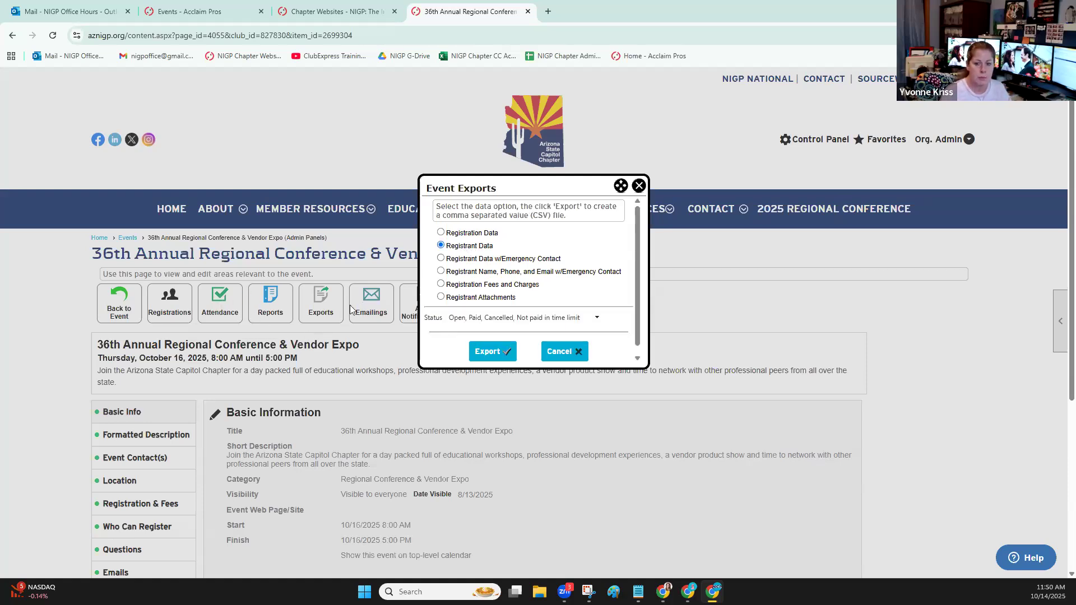
left_click(466, 321)
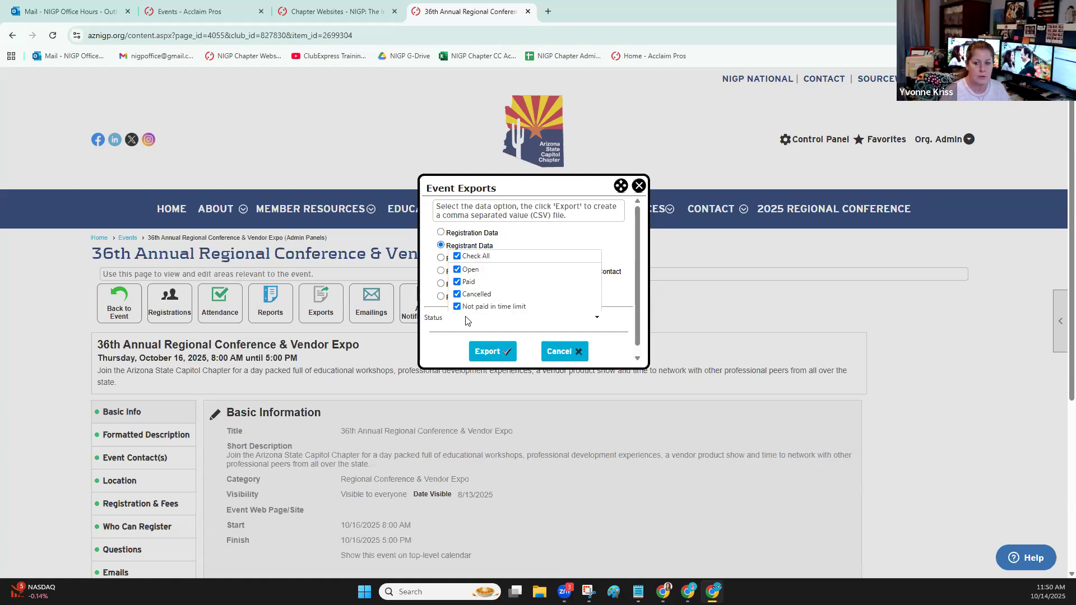
left_click(456, 254)
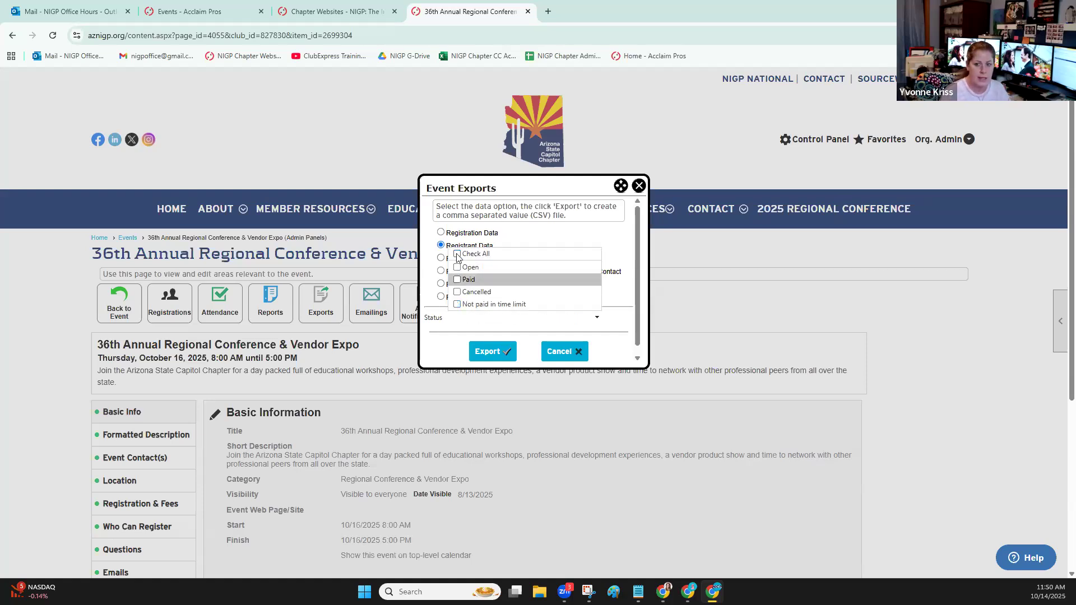
left_click(457, 280)
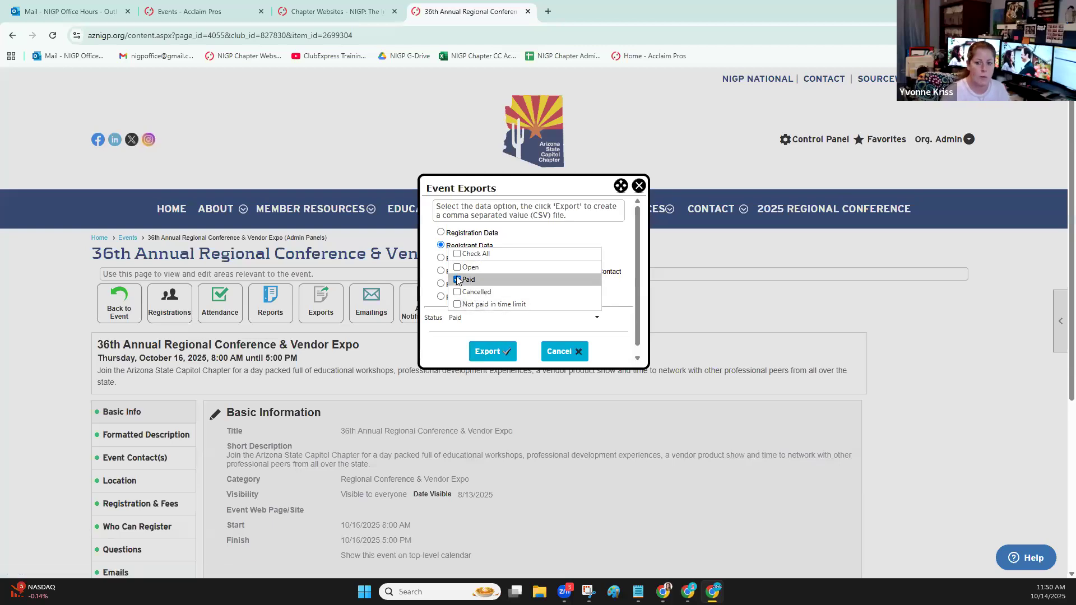
left_click(500, 353)
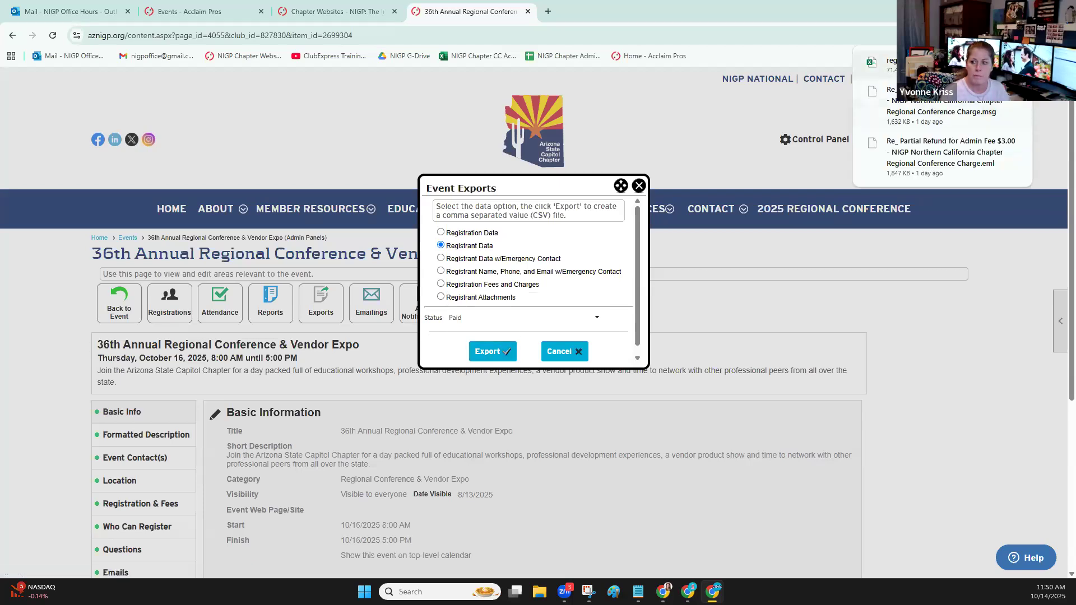
Examine the exported registrant_data.csv in Excel with the Registrant Fees column widened, and close the file without saving
left_click(918, 64)
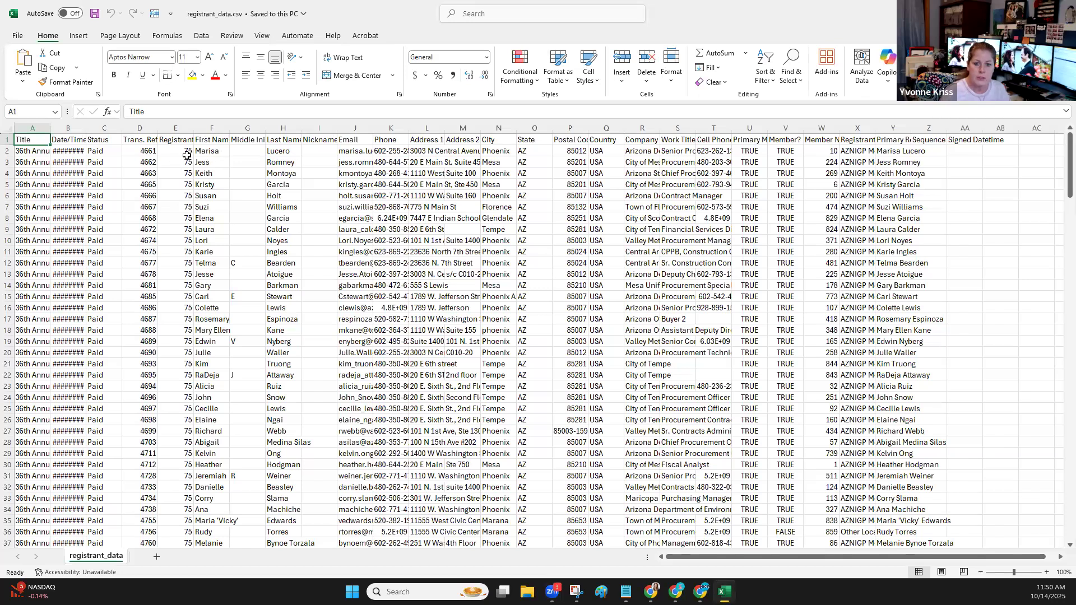
left_click(183, 151)
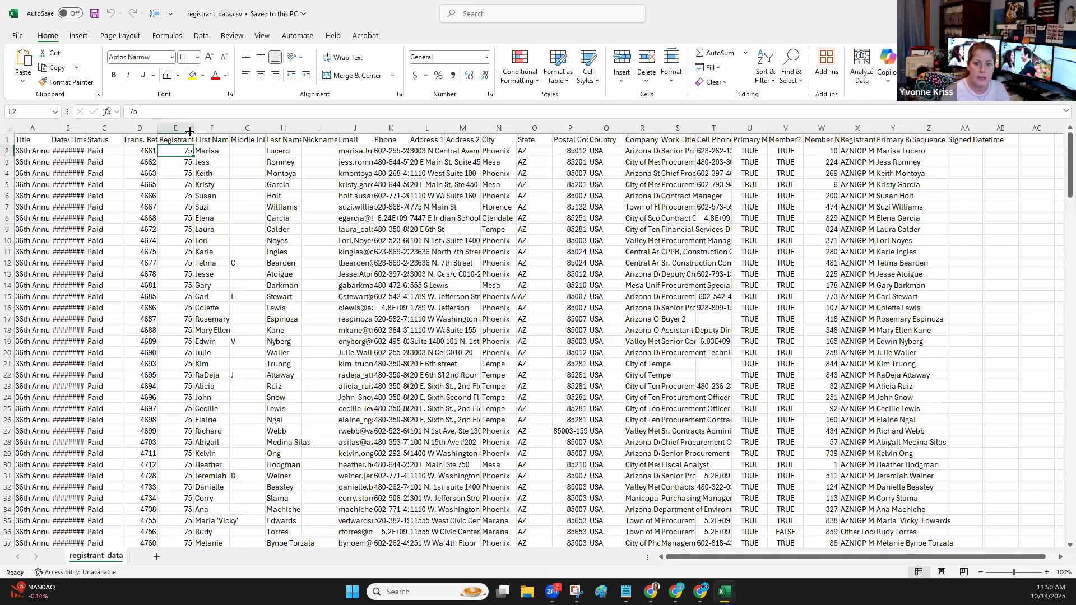
left_click_drag(193, 129, 231, 132)
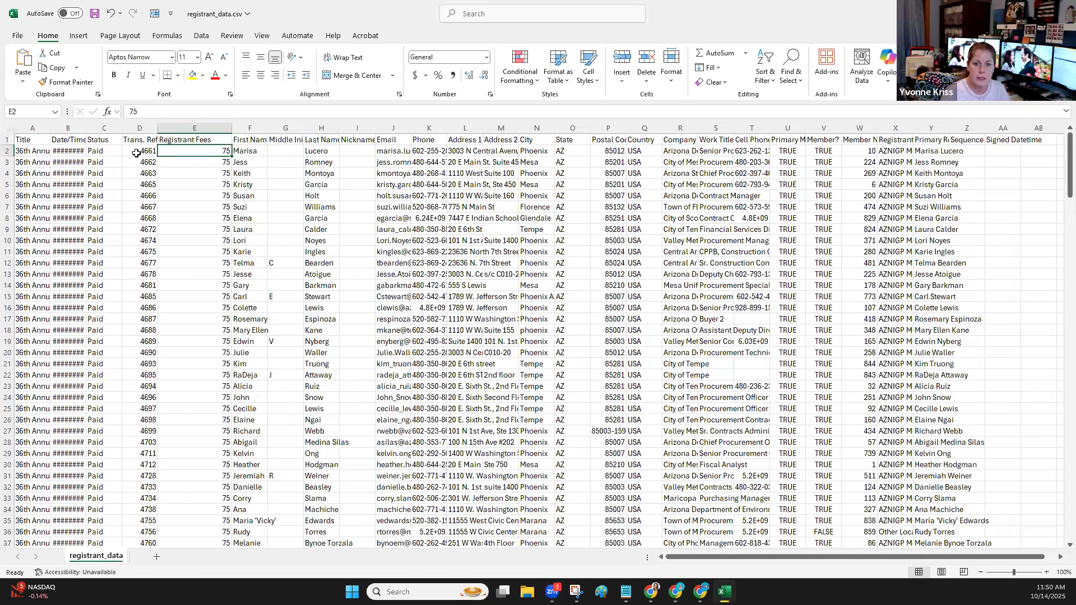
left_click(144, 150)
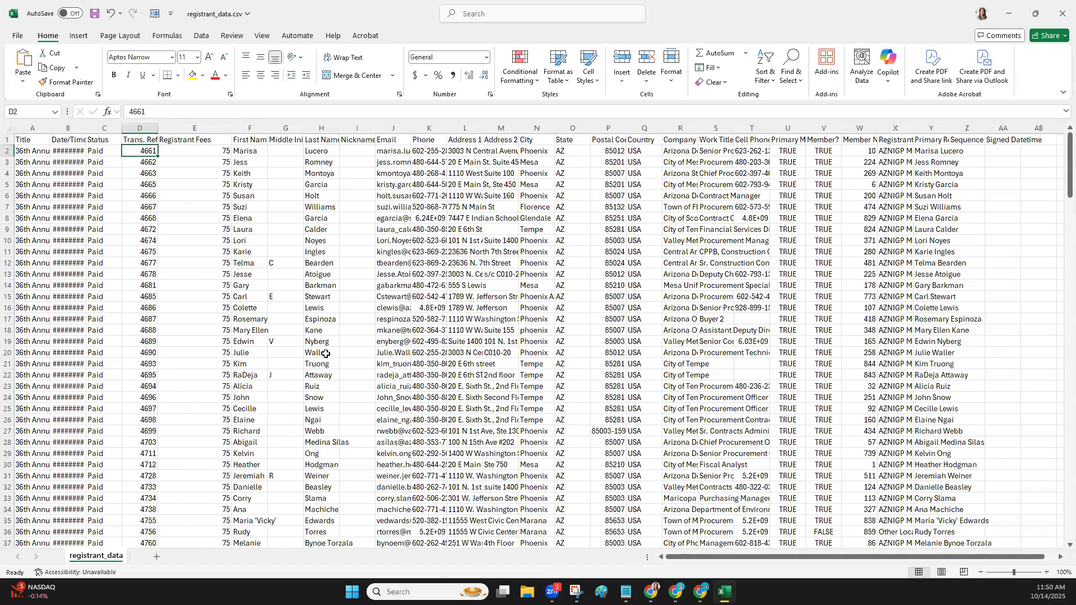
scroll(325, 354, "down", 1)
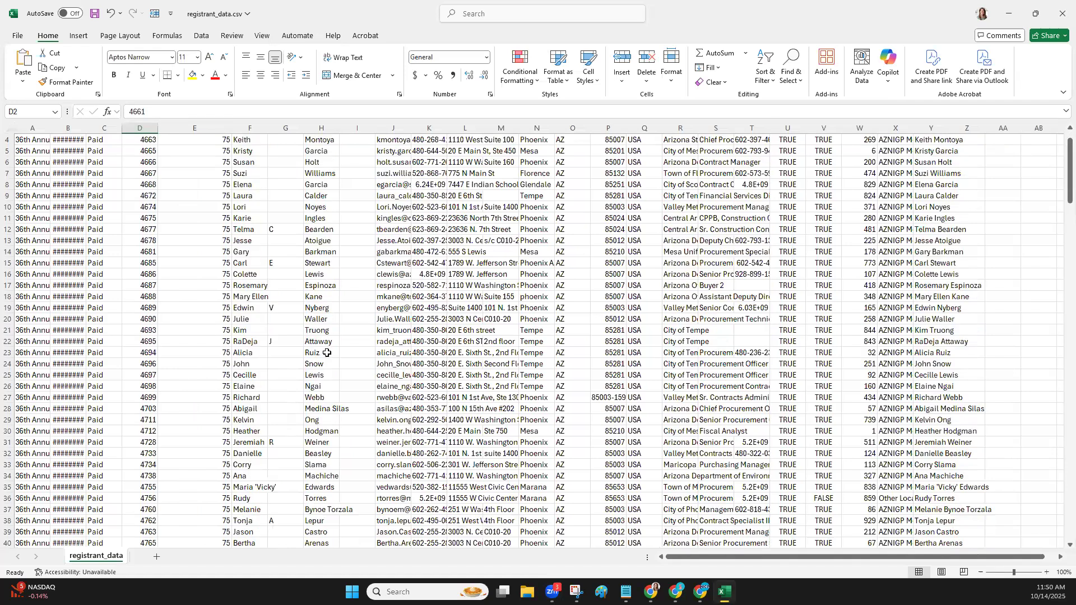
scroll(327, 353, "down", 18)
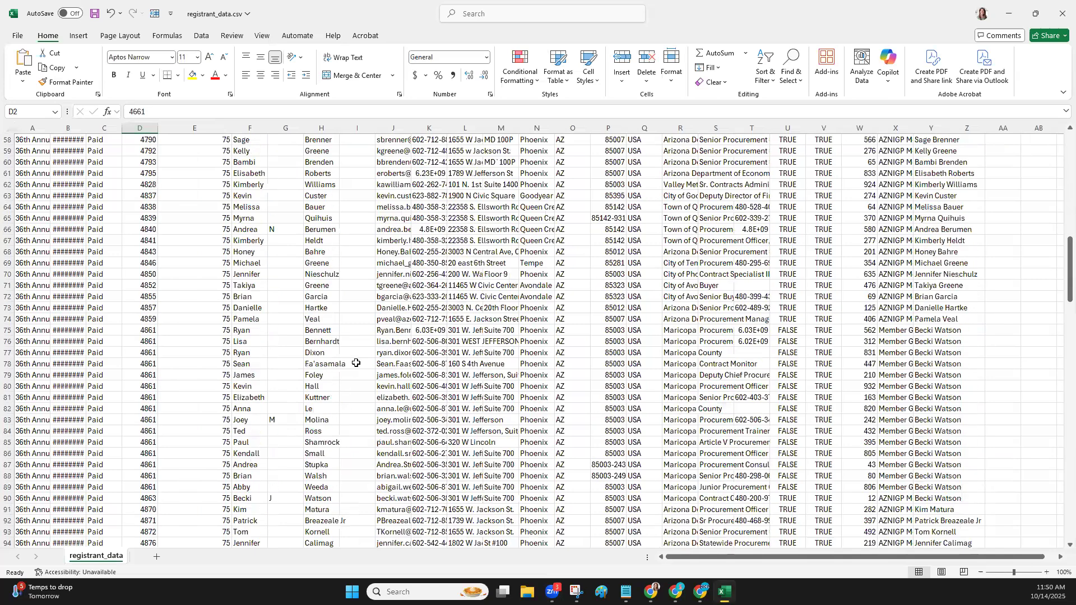
scroll(356, 363, "down", 16)
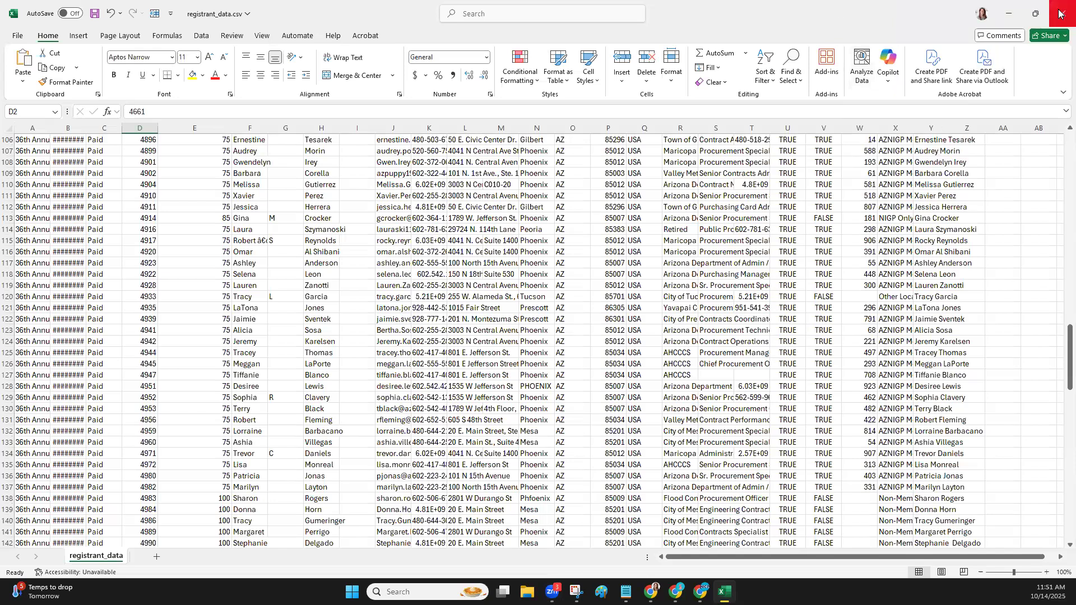
left_click(1062, 13)
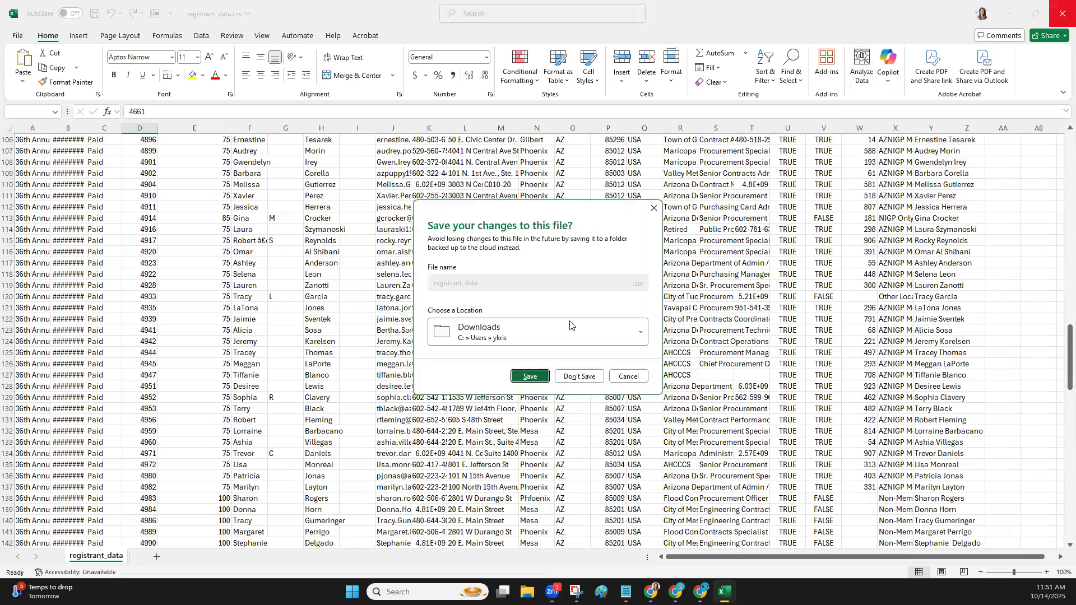
left_click(594, 377)
Run the Event Registrations report for the conference in HTML format
left_click(264, 310)
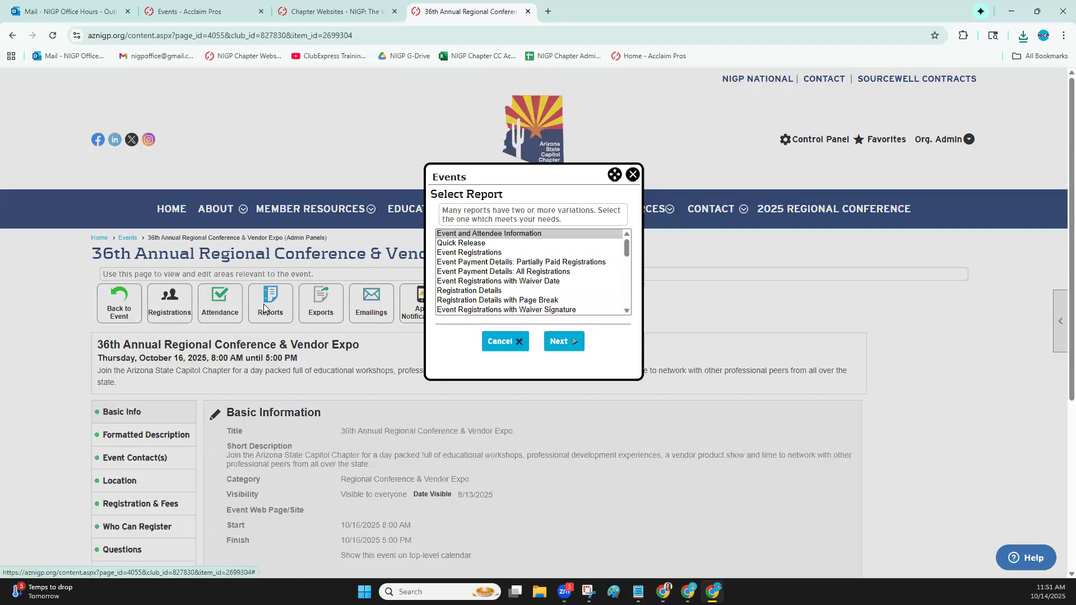
left_click(475, 253)
left_click(563, 346)
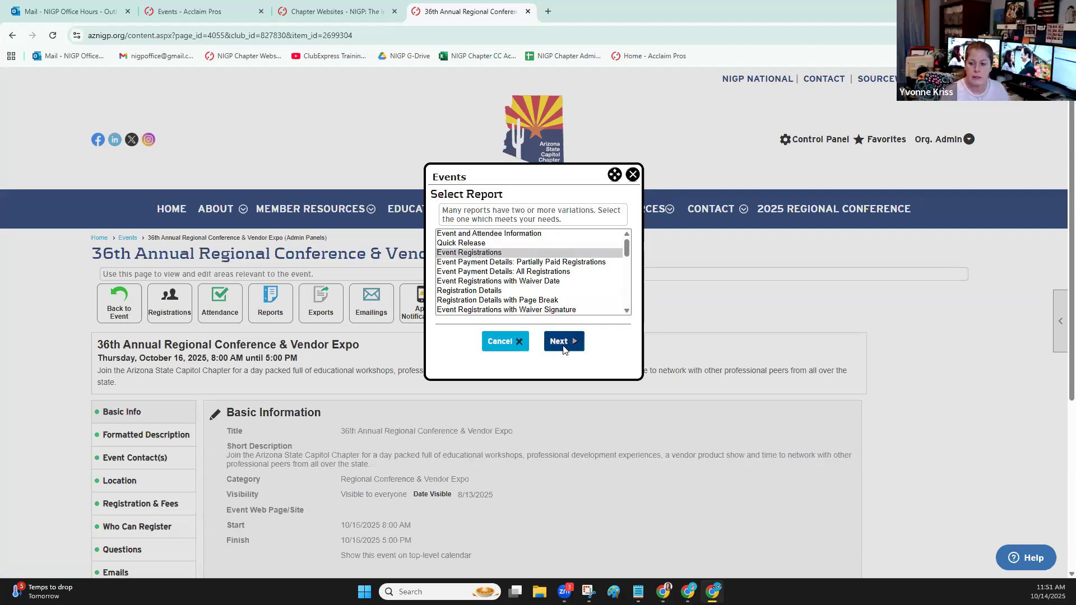
left_click(488, 282)
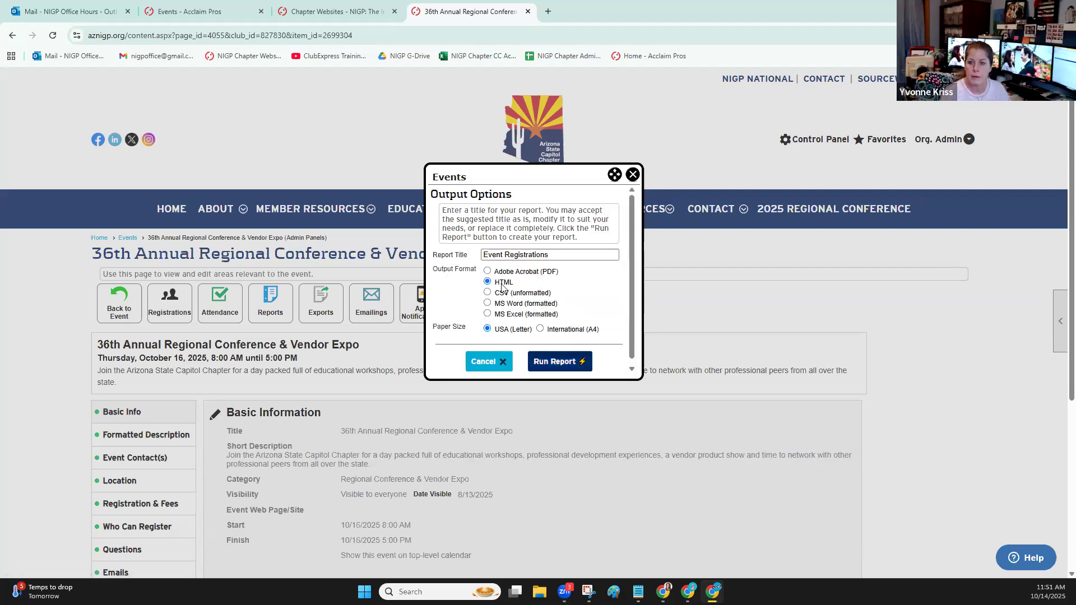
left_click(559, 361)
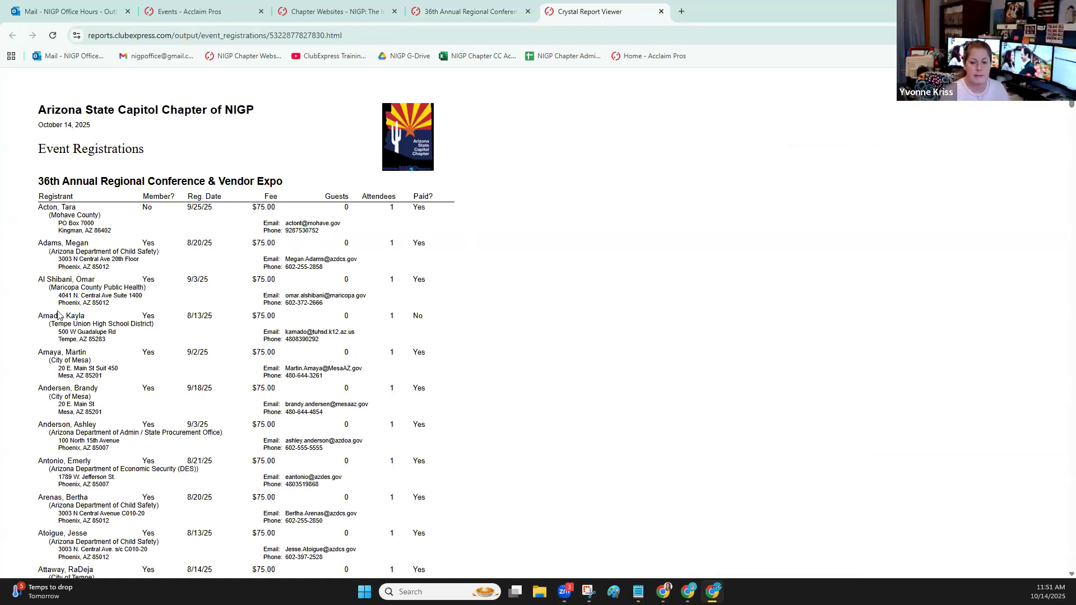
Examine the registrants' membership, fees and payment status in the Event Registrations report, and close the report
scroll(154, 300, "down", 3)
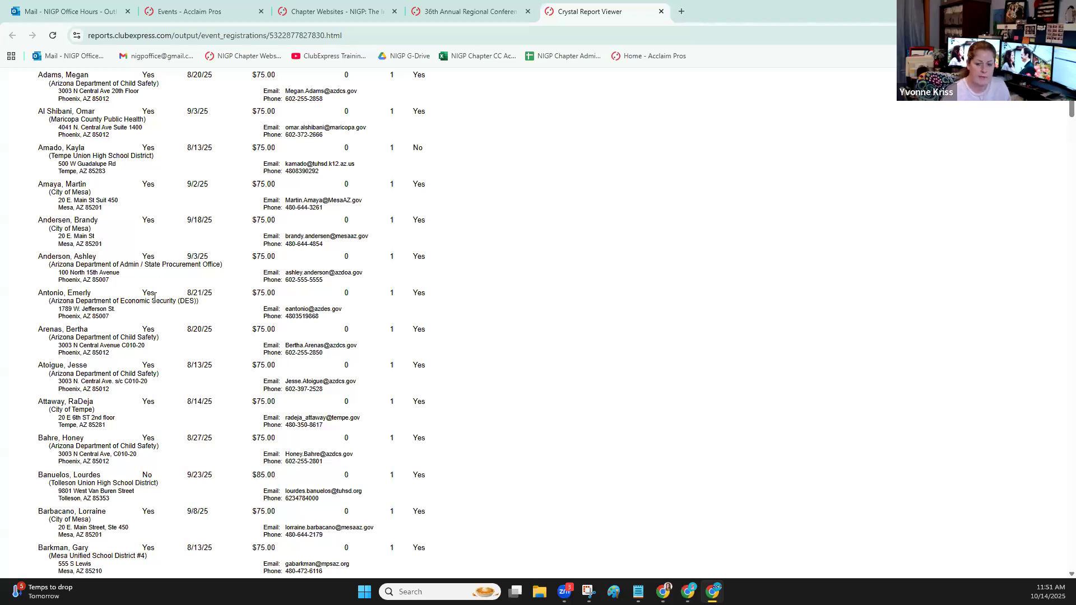
scroll(154, 301, "down", 5)
scroll(154, 300, "down", 1)
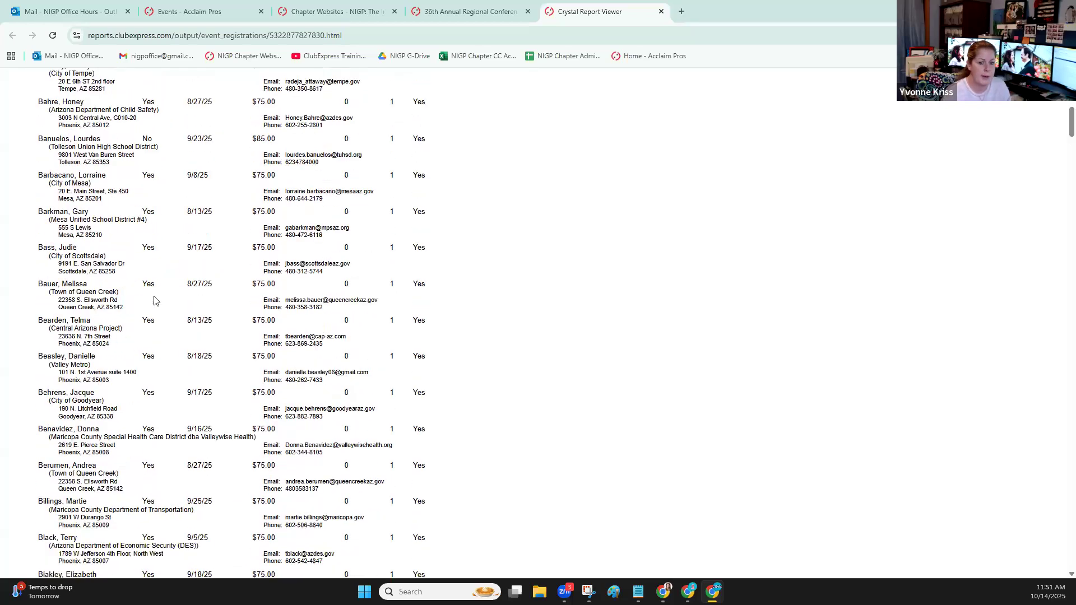
scroll(154, 301, "down", 14)
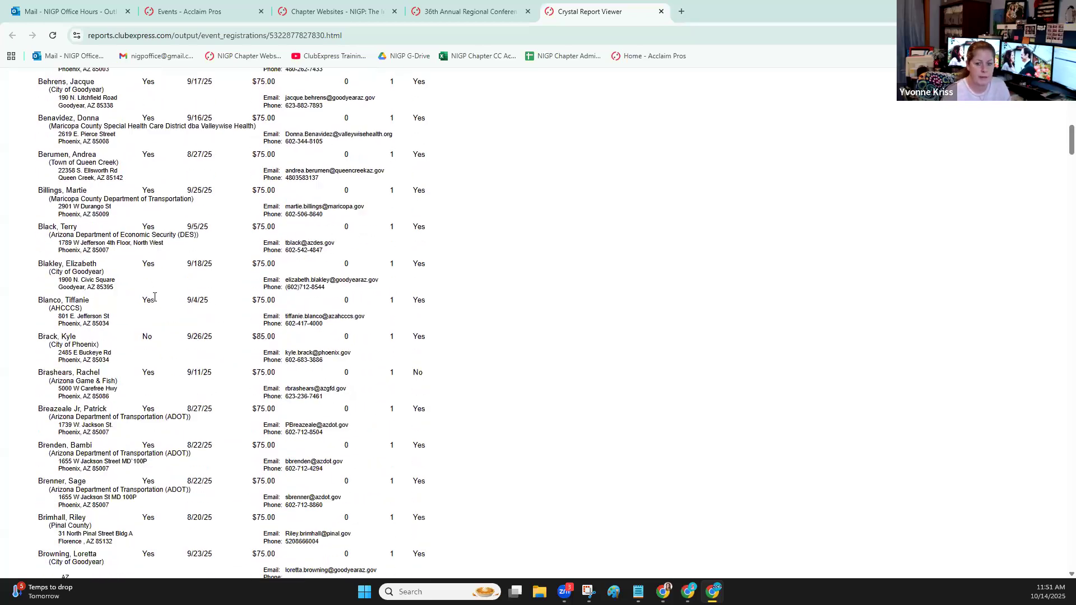
scroll(154, 301, "down", 20)
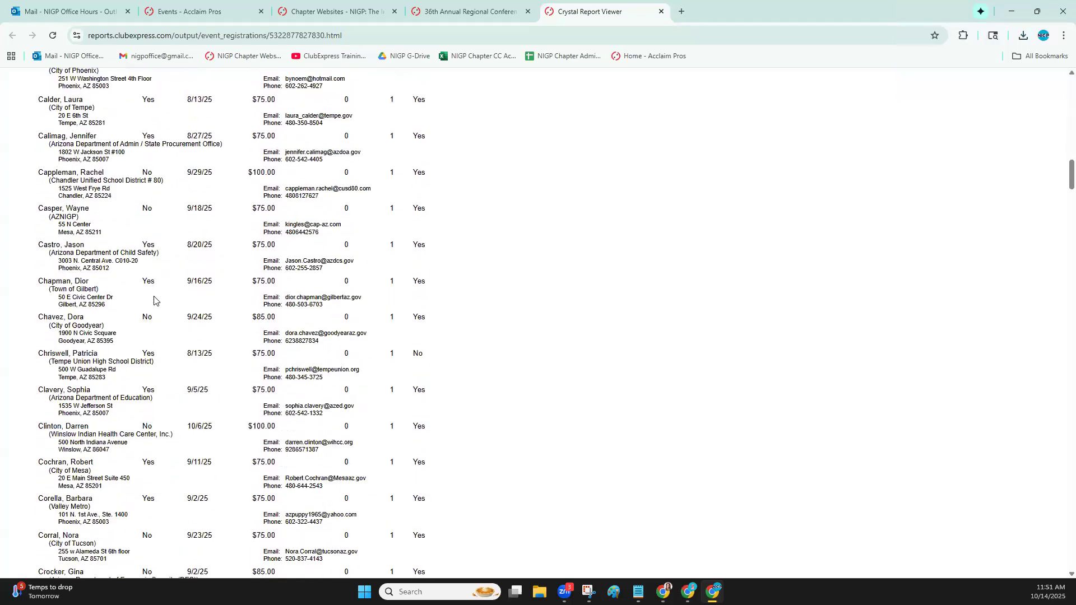
scroll(154, 300, "down", 7)
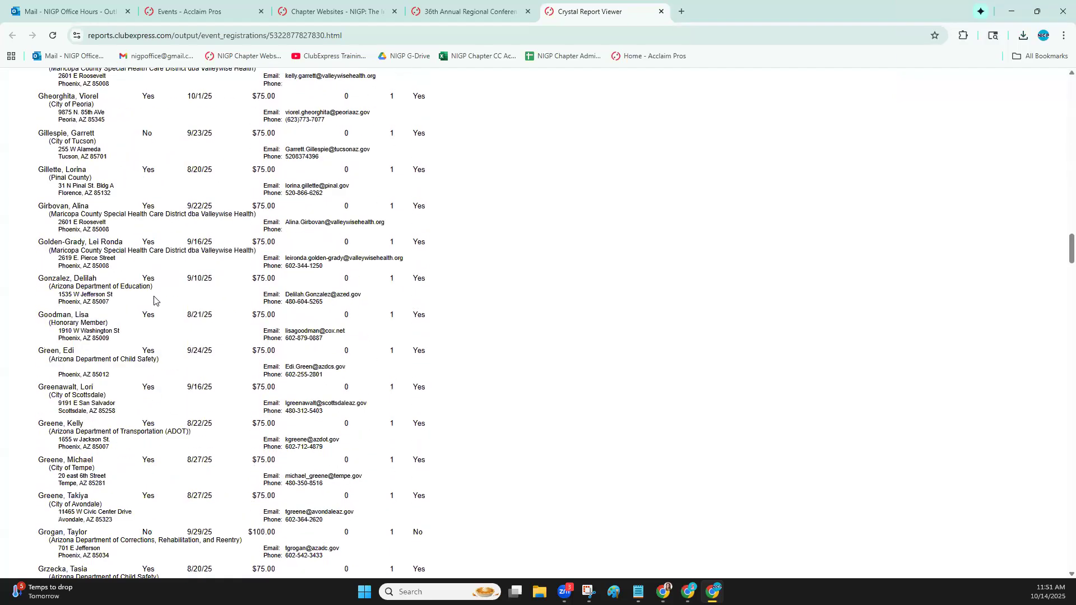
scroll(154, 301, "down", 5)
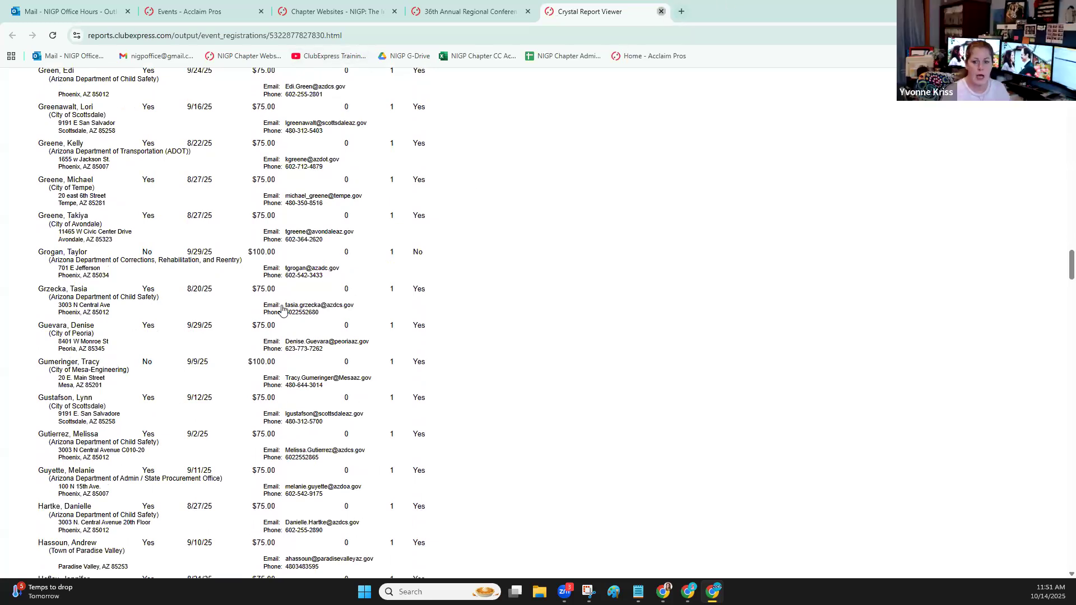
key("ctrl+w")
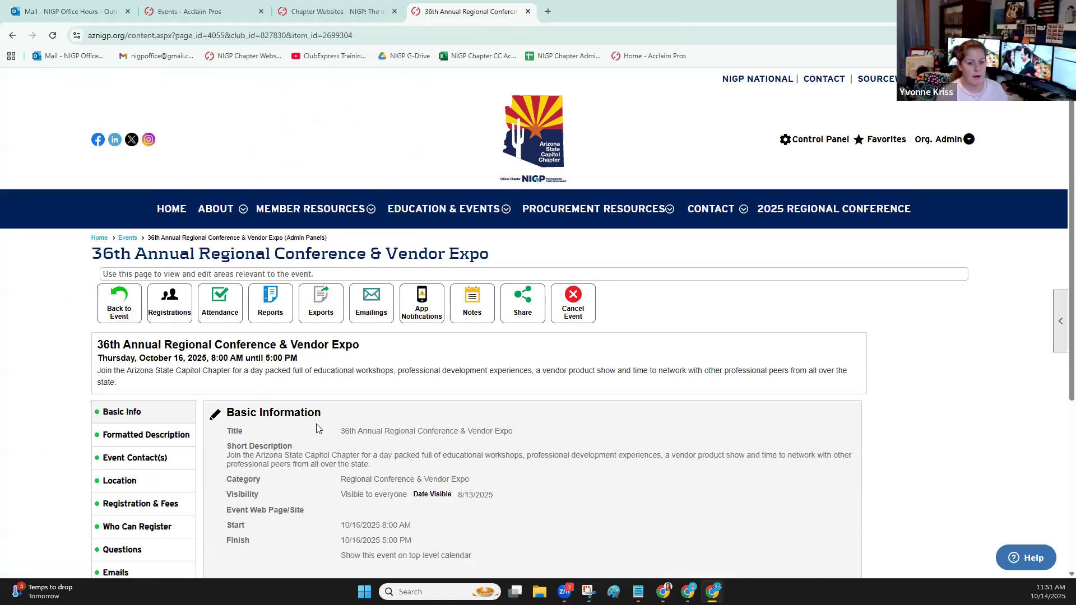
Examine the additional information selected in the conference's Basic Info, save the panel, and view its Registration Options summary
scroll(319, 426, "down", 2)
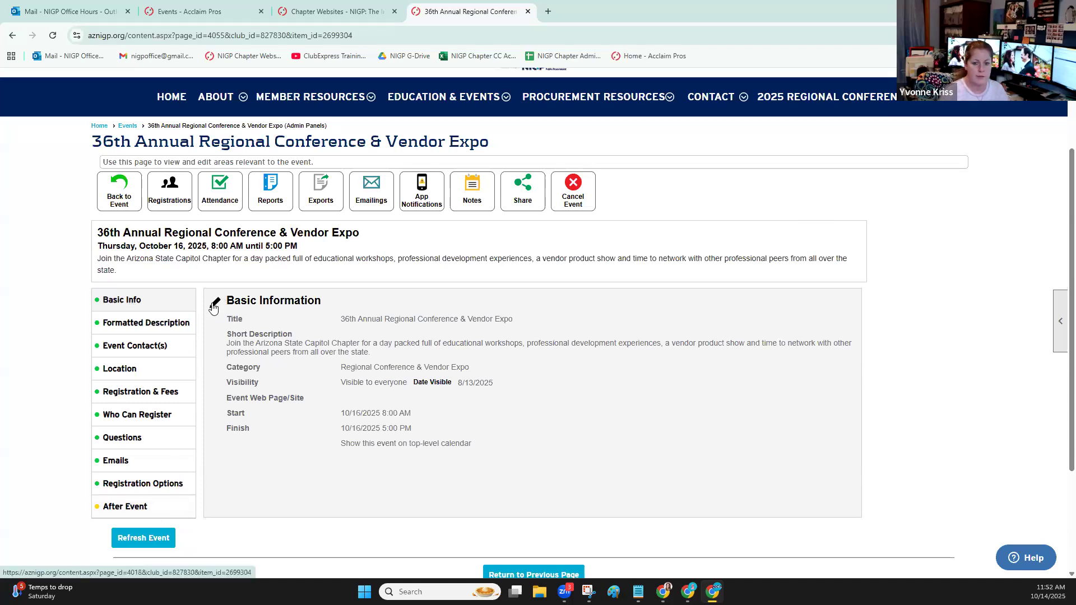
scroll(422, 314, "down", 5)
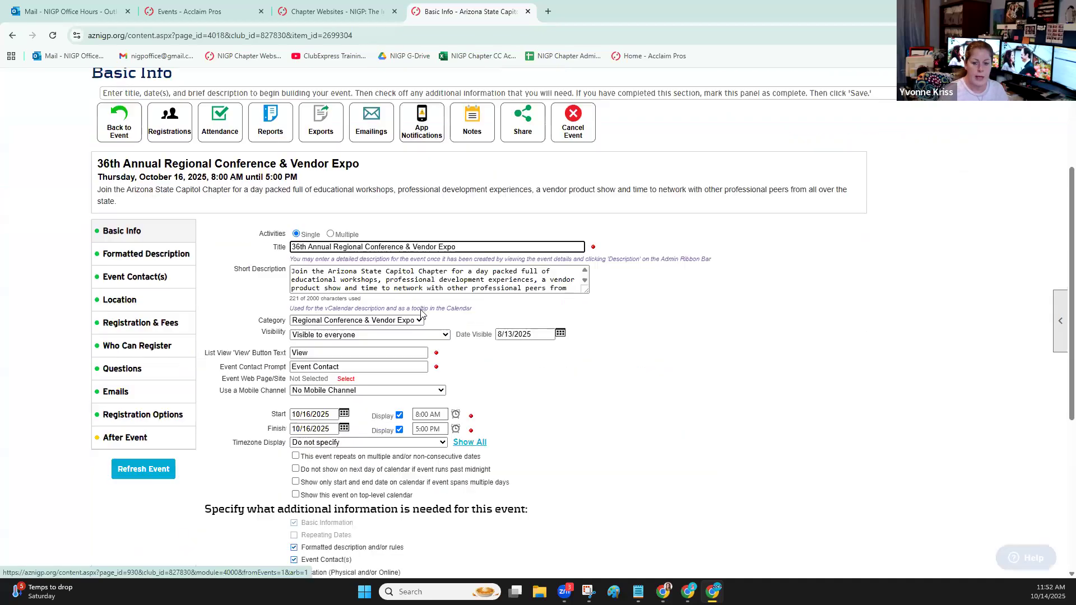
scroll(424, 312, "down", 3)
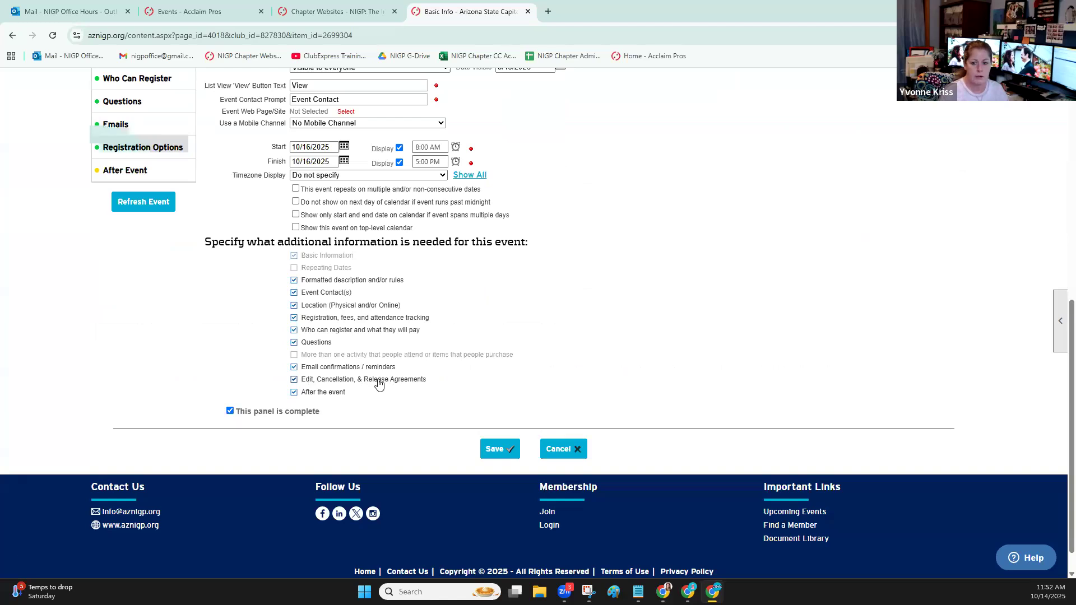
scroll(122, 282, "up", 2)
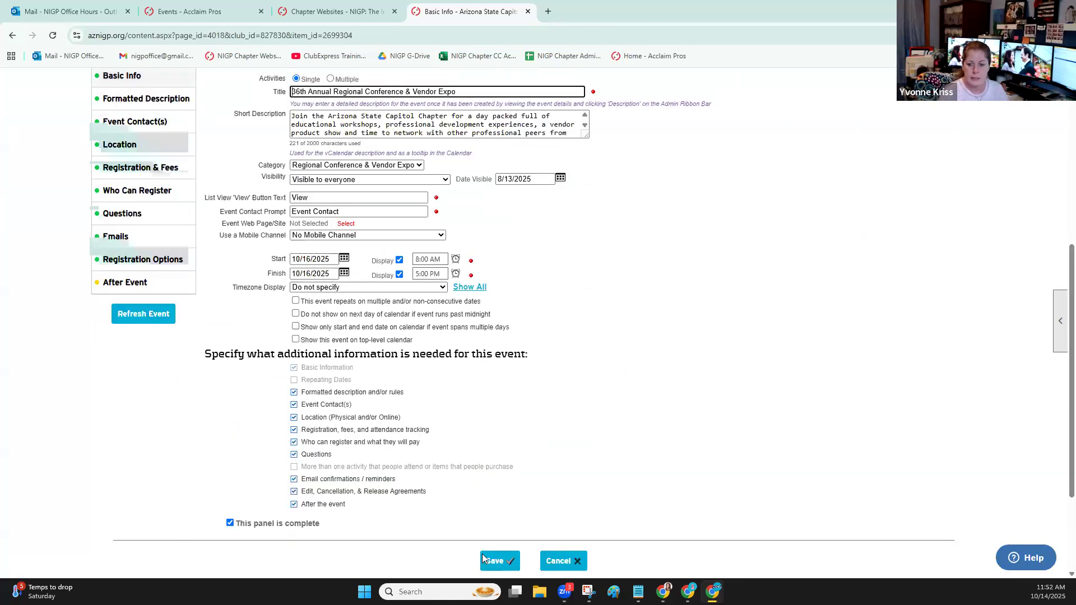
left_click(495, 559)
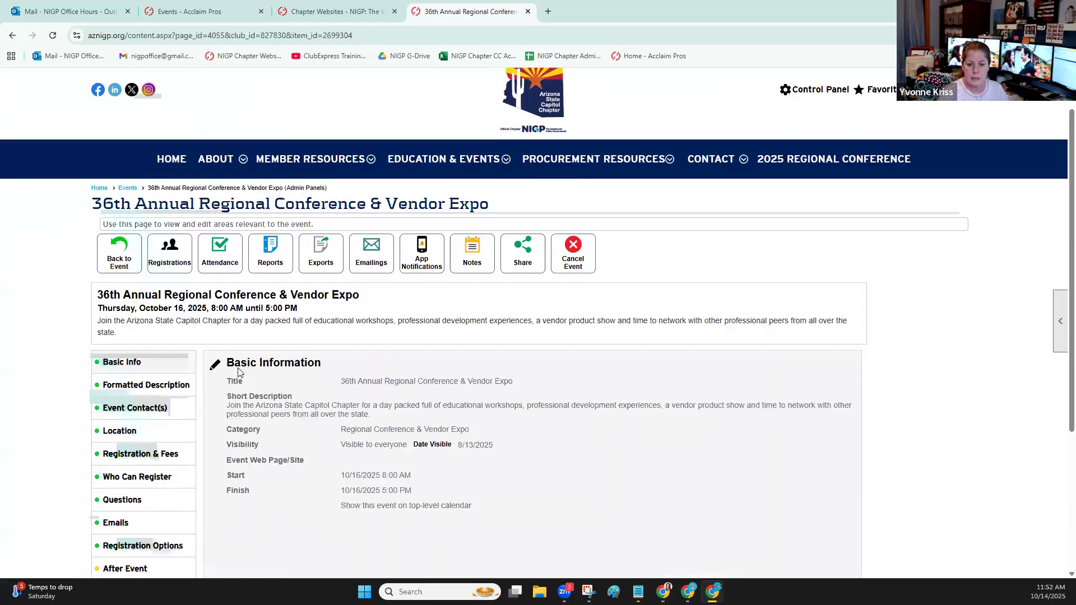
scroll(168, 404, "down", 3)
left_click(148, 429)
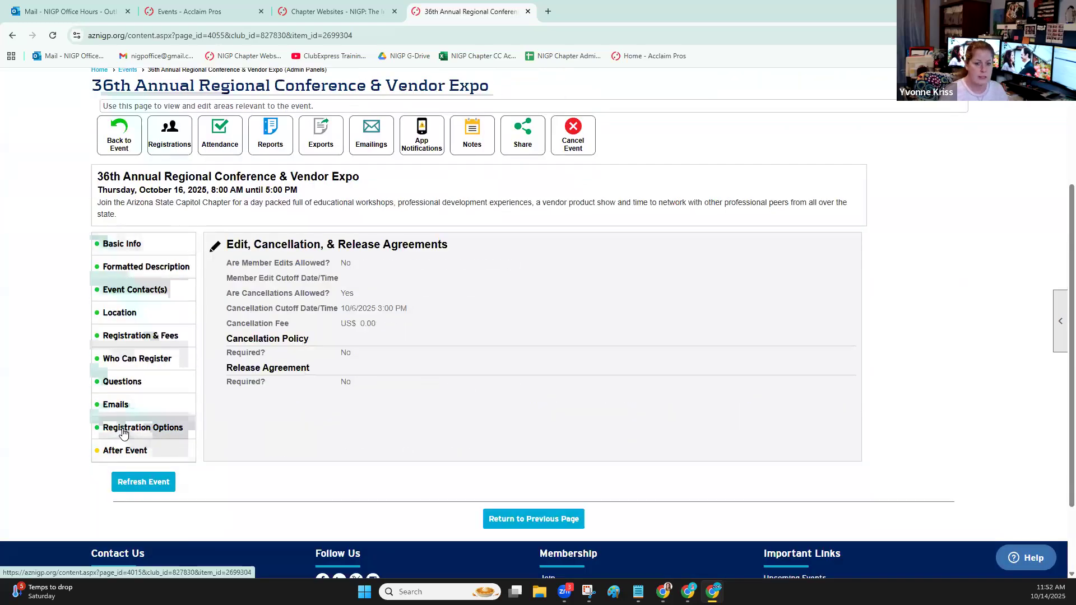
Disable Edit, Cancellation, & Release Agreements in the conference's Basic Info and save the panel
left_click(154, 248)
left_click(294, 411)
scroll(295, 482, "down", 6)
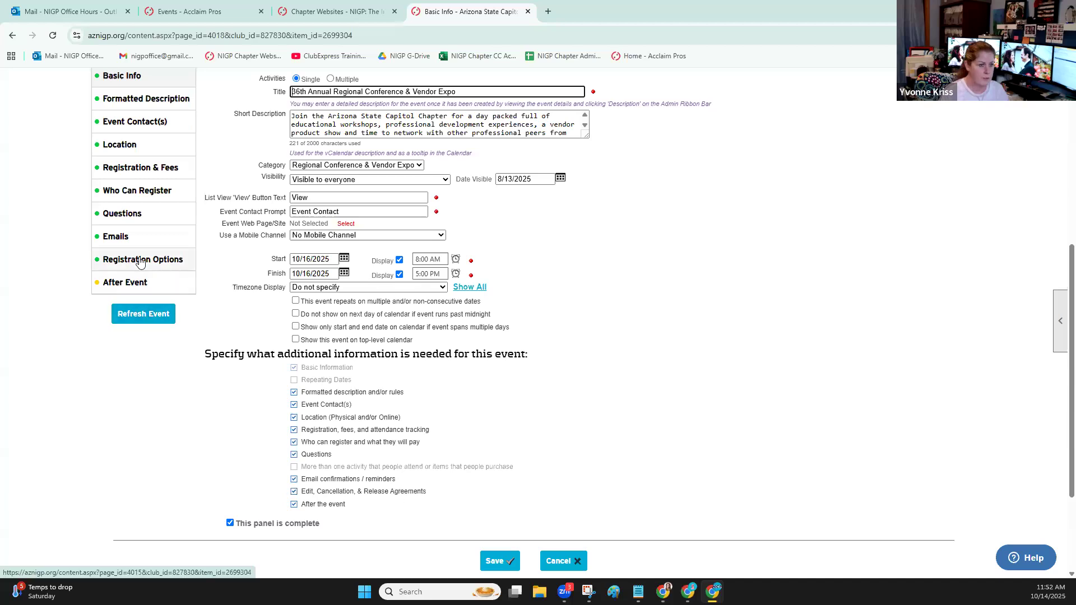
left_click(293, 491)
left_click(495, 560)
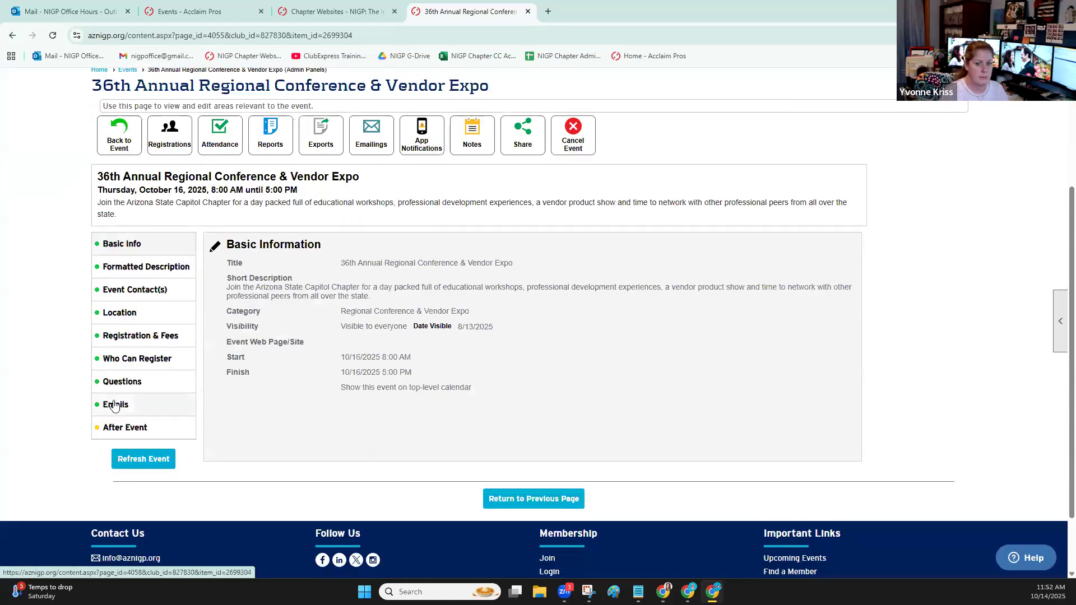
Re-enable Edit, Cancellation, & Release Agreements in the conference's Basic Info and save the panel
left_click(214, 247)
scroll(322, 400, "down", 7)
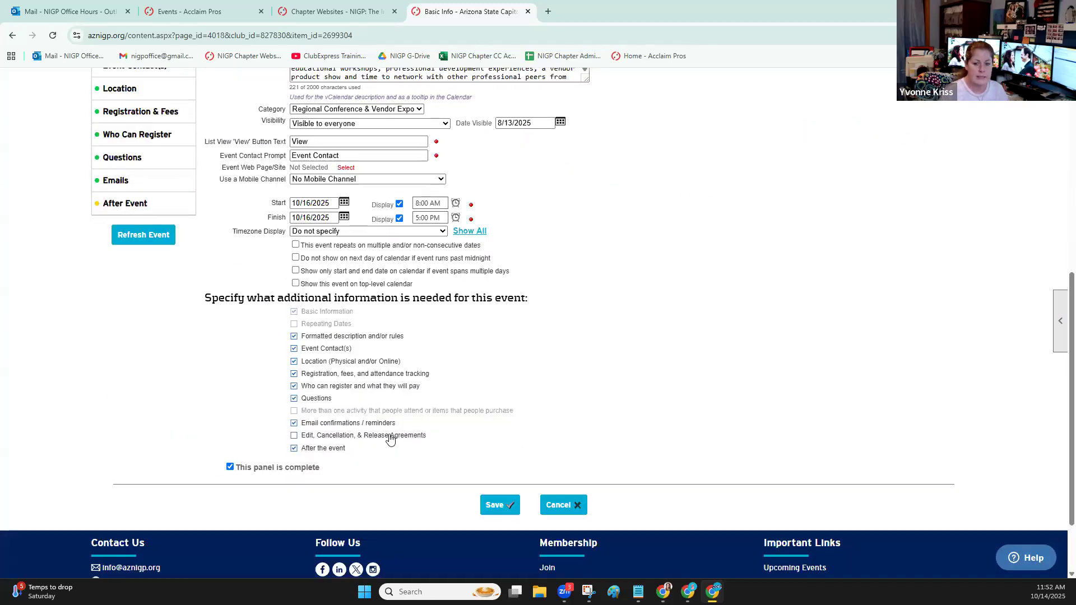
left_click(293, 435)
left_click(487, 507)
scroll(140, 413, "down", 3)
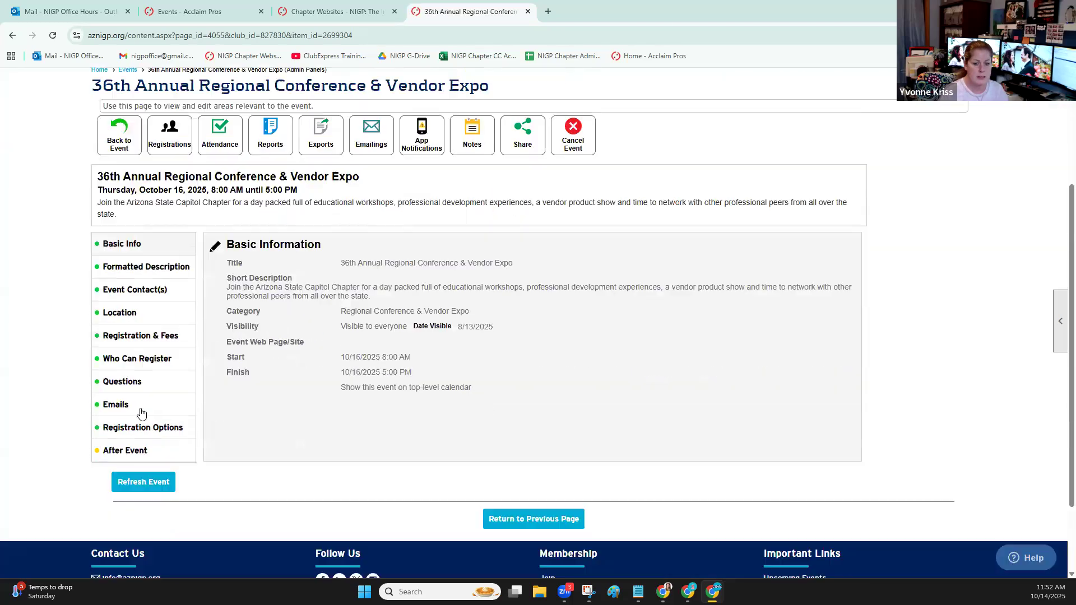
Allow registration edits in the conference's Registration Options with a cutoff of 12/6/2025 at 11:59 PM, and discard the changes
left_click(137, 432)
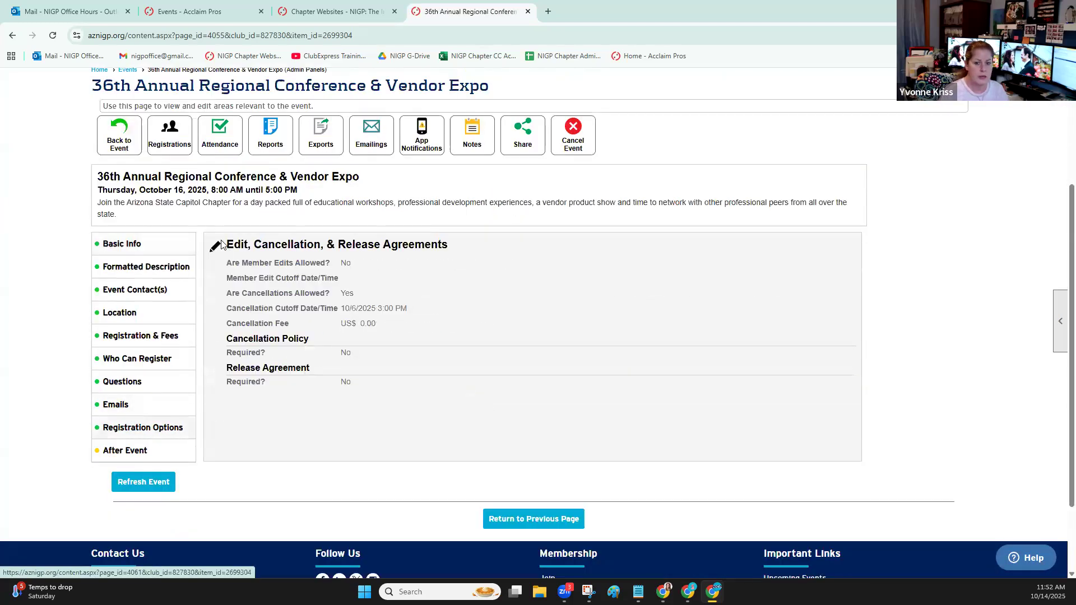
left_click(213, 250)
scroll(517, 376, "down", 1)
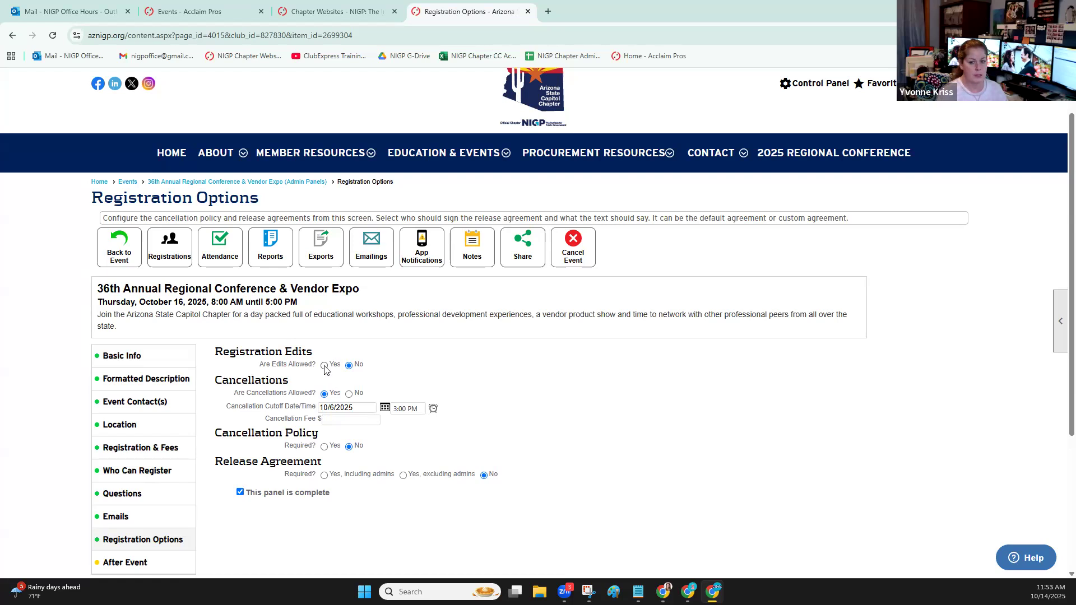
left_click(324, 366)
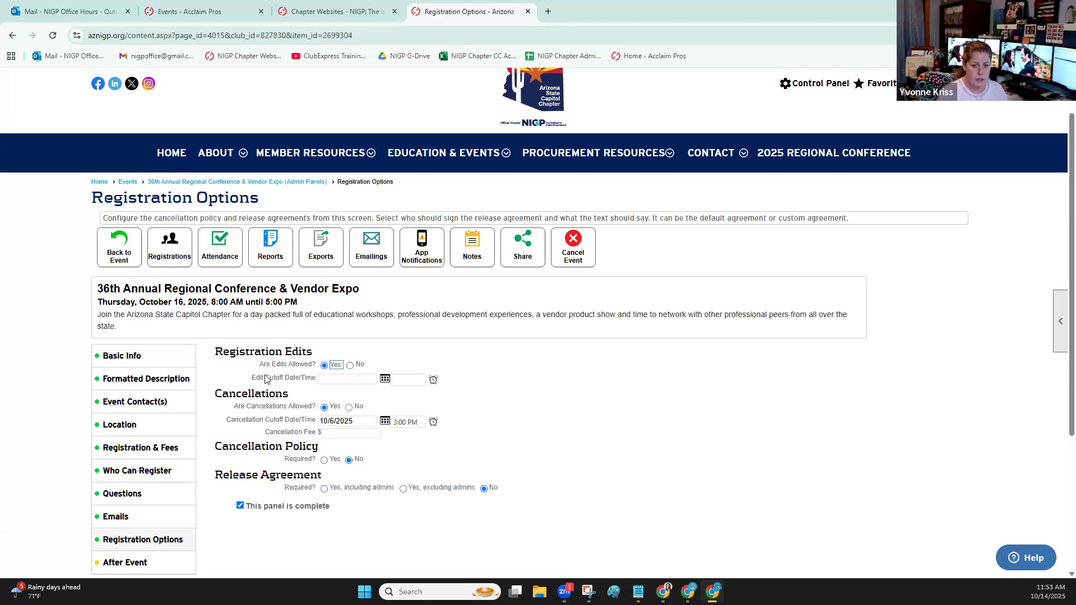
left_click(433, 380)
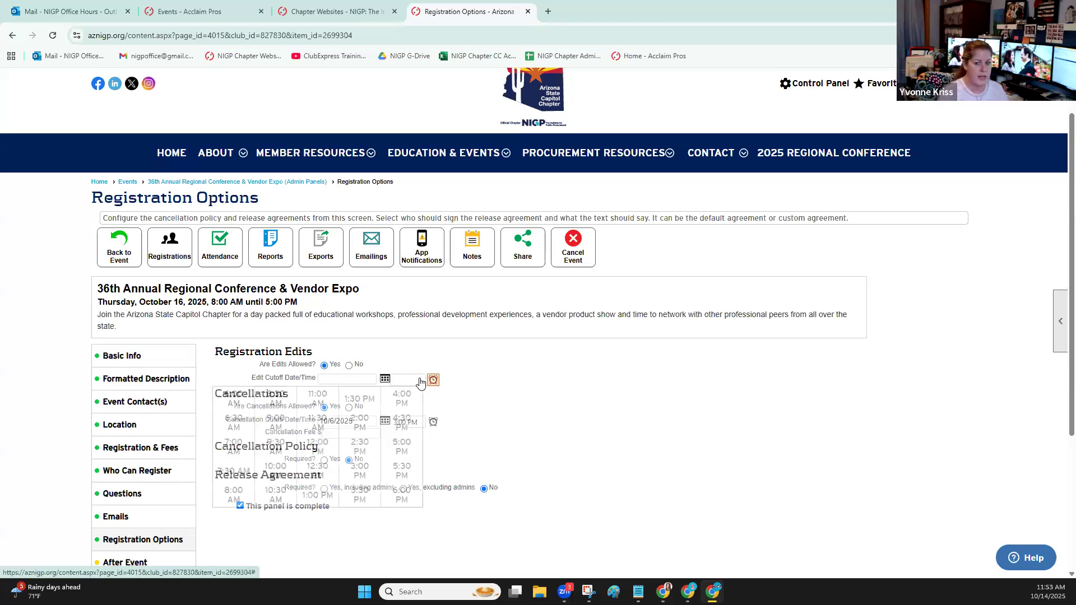
left_click(353, 380)
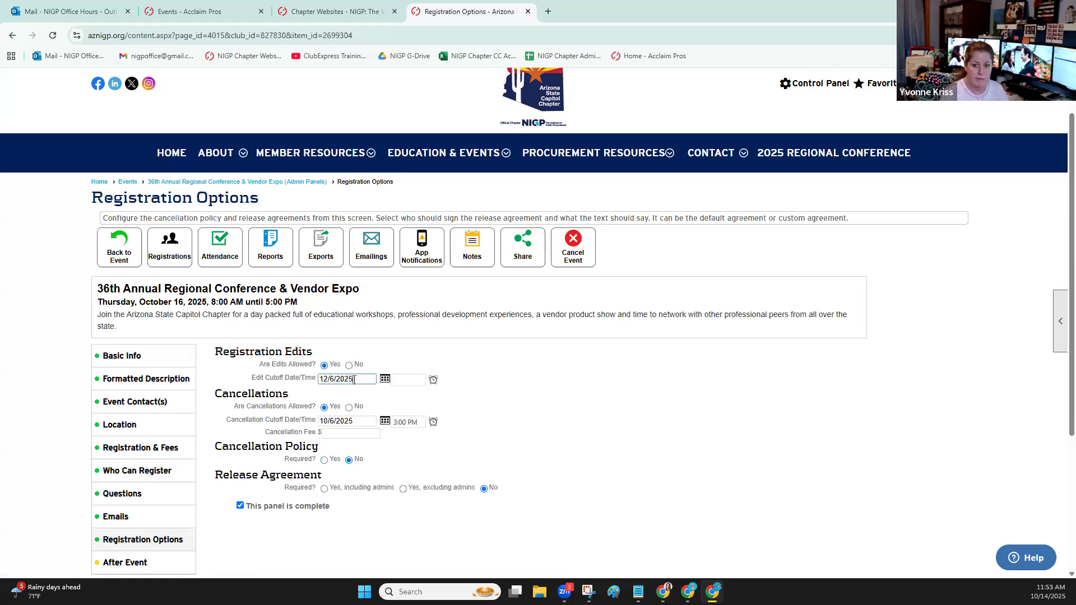
left_click(411, 380)
type("11:59 pm")
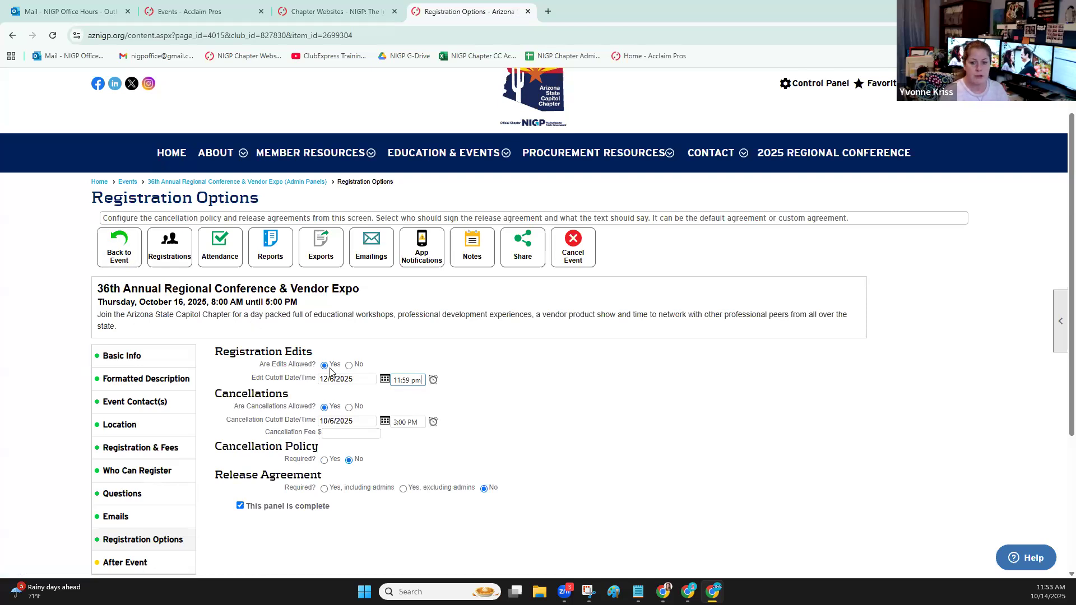
scroll(590, 357, "down", 3)
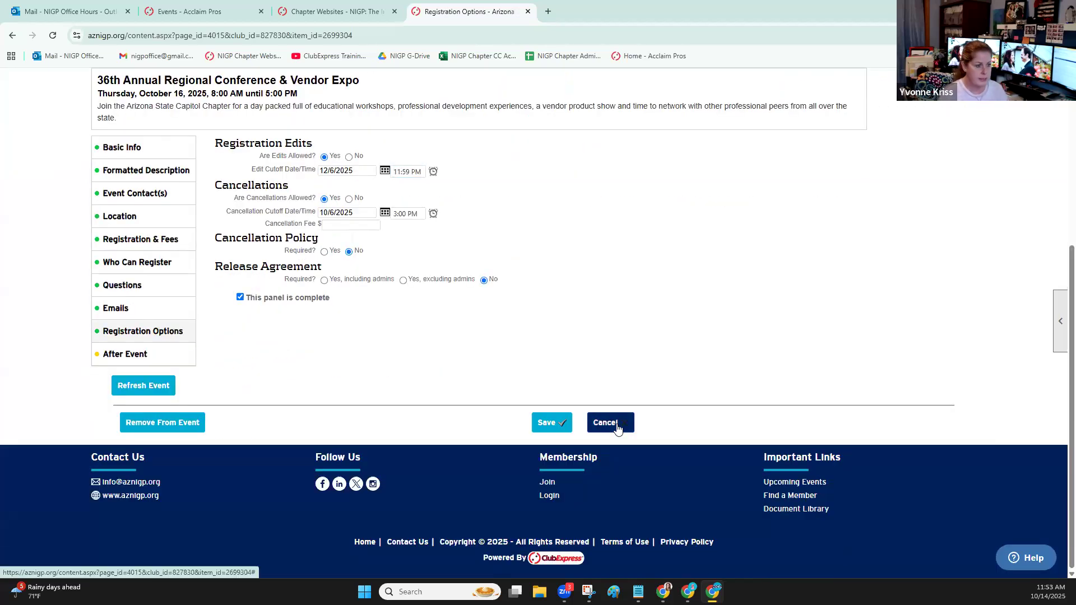
left_click(622, 424)
Return to the conference's event view, reopen its Registration Options to examine the edit and cancellation settings, and go back to the event
left_click(118, 300)
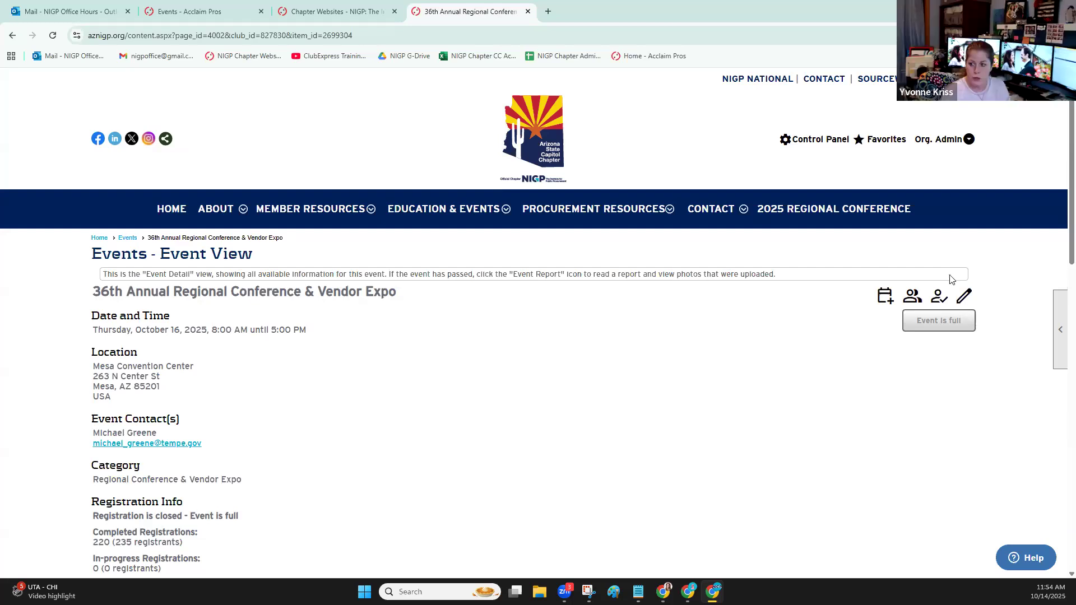
left_click(965, 296)
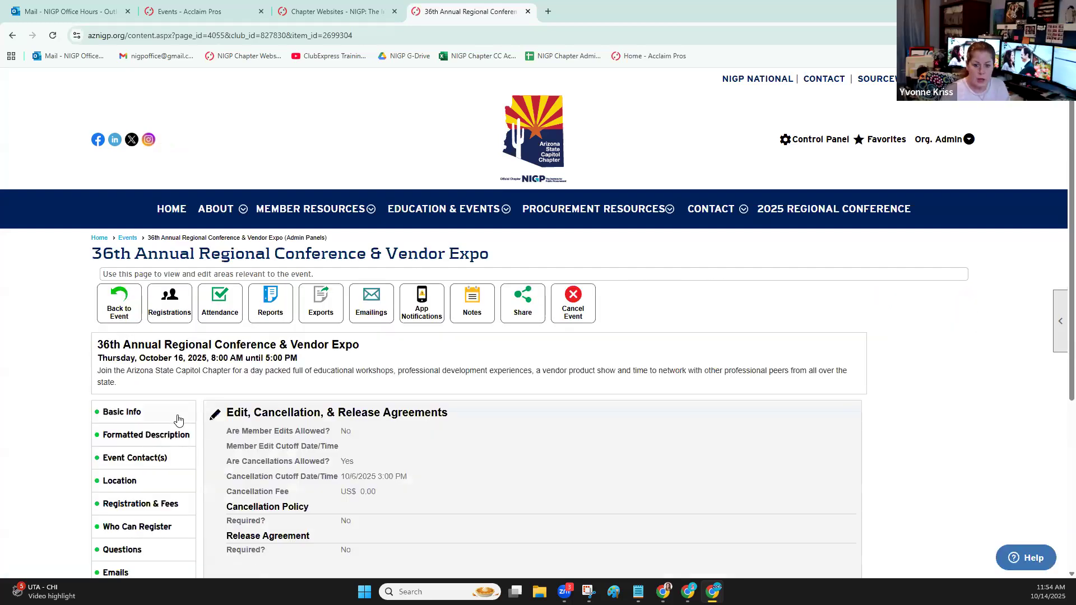
scroll(178, 420, "down", 2)
left_click(215, 305)
scroll(429, 329, "down", 3)
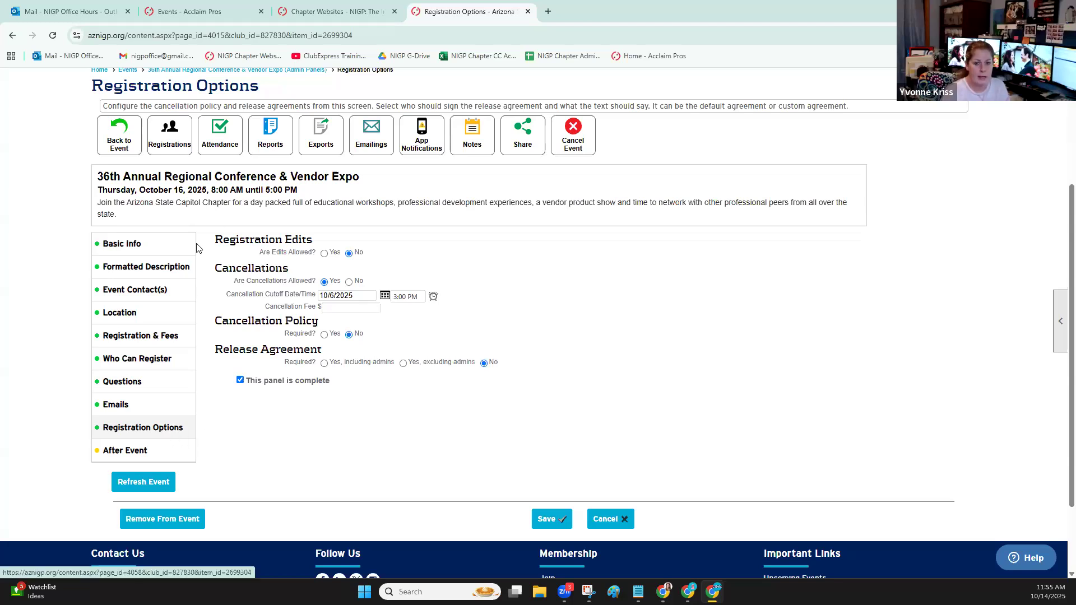
left_click(116, 136)
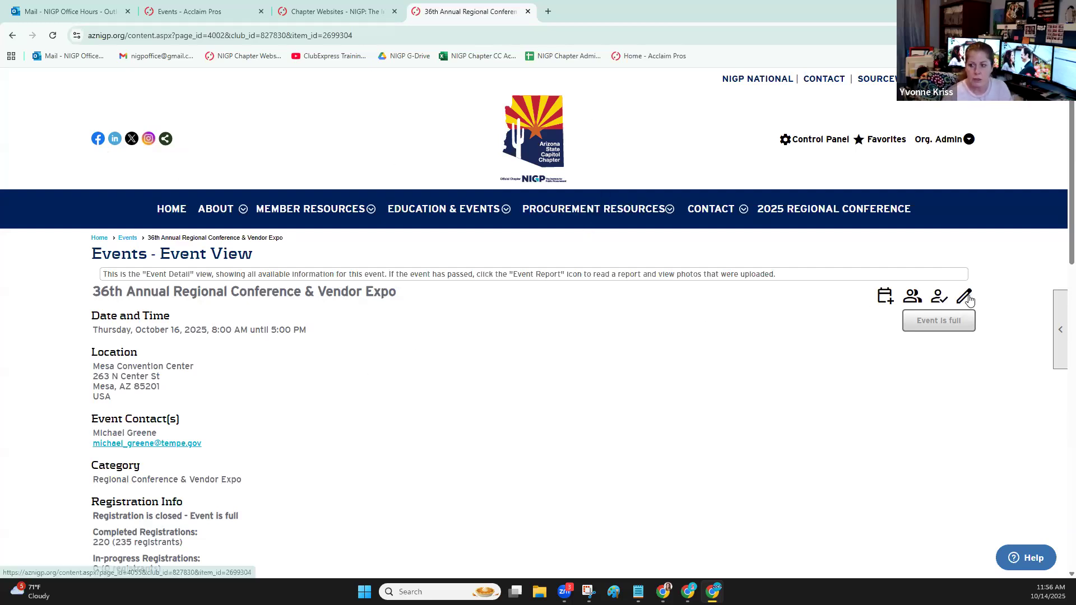
Open the Events Manager for the Arizona chapter's calendar and view its Zoom Configuration
left_click(127, 238)
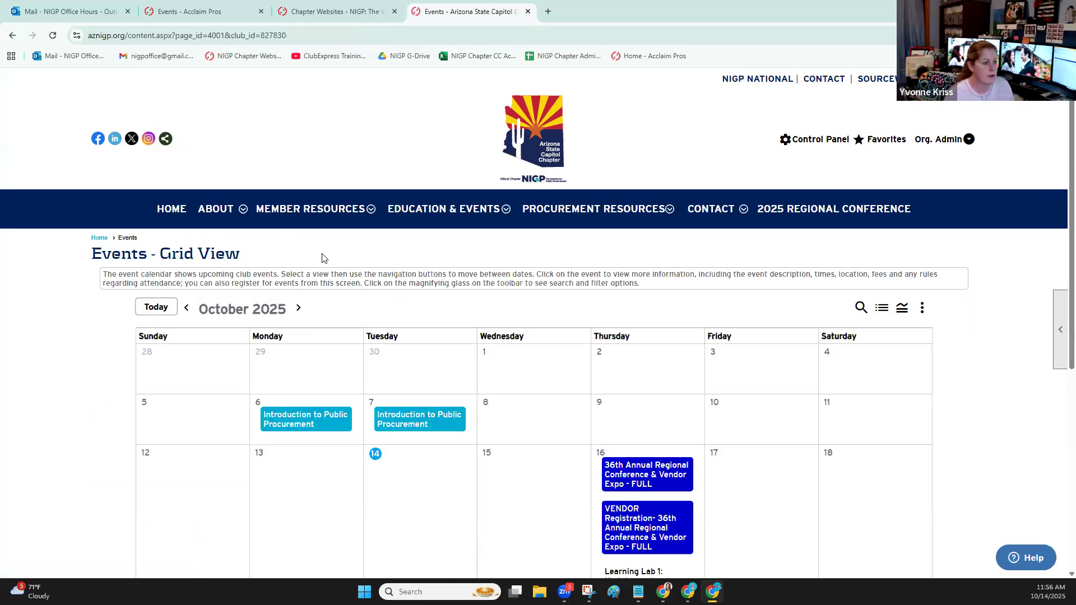
left_click(1057, 341)
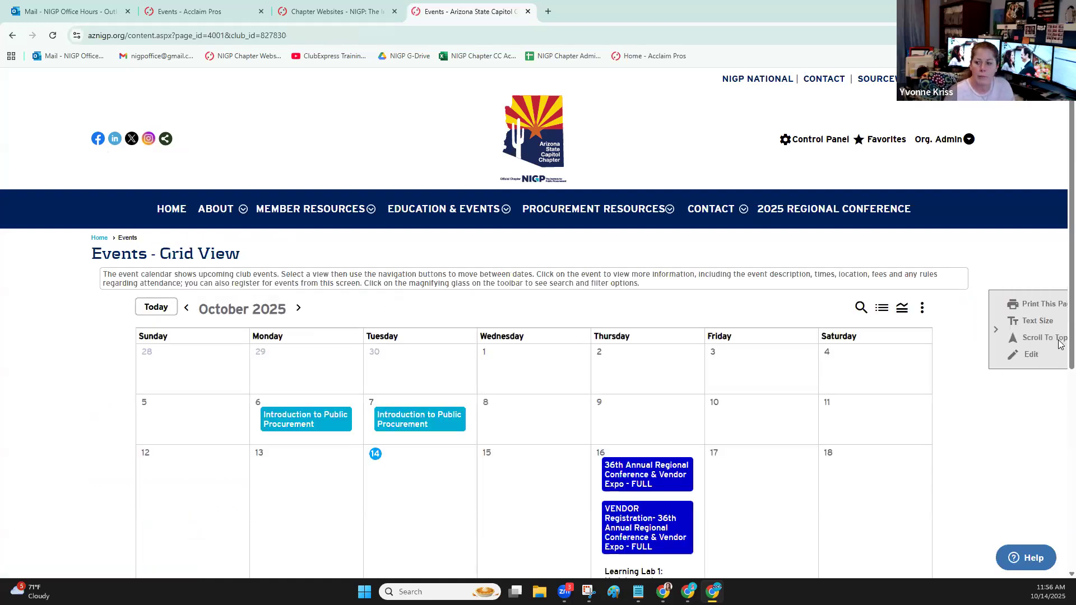
left_click(1017, 355)
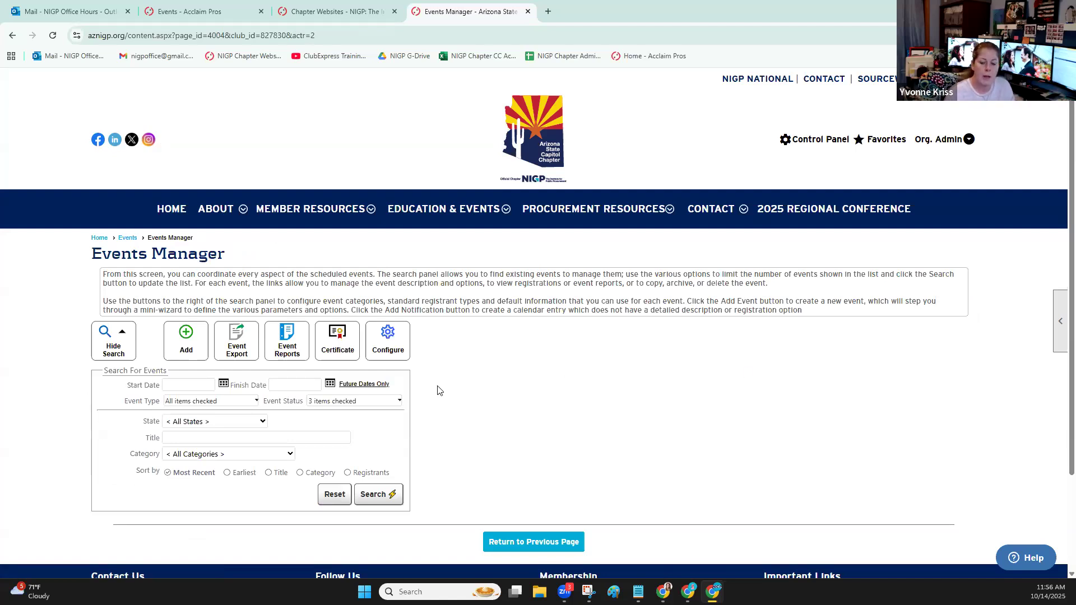
left_click(390, 339)
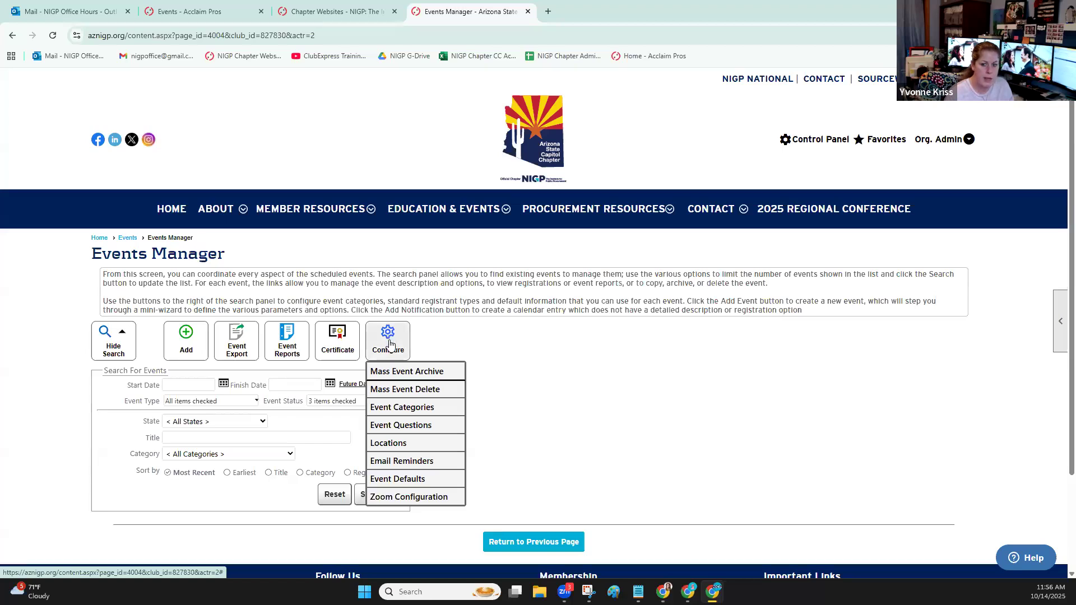
left_click(405, 496)
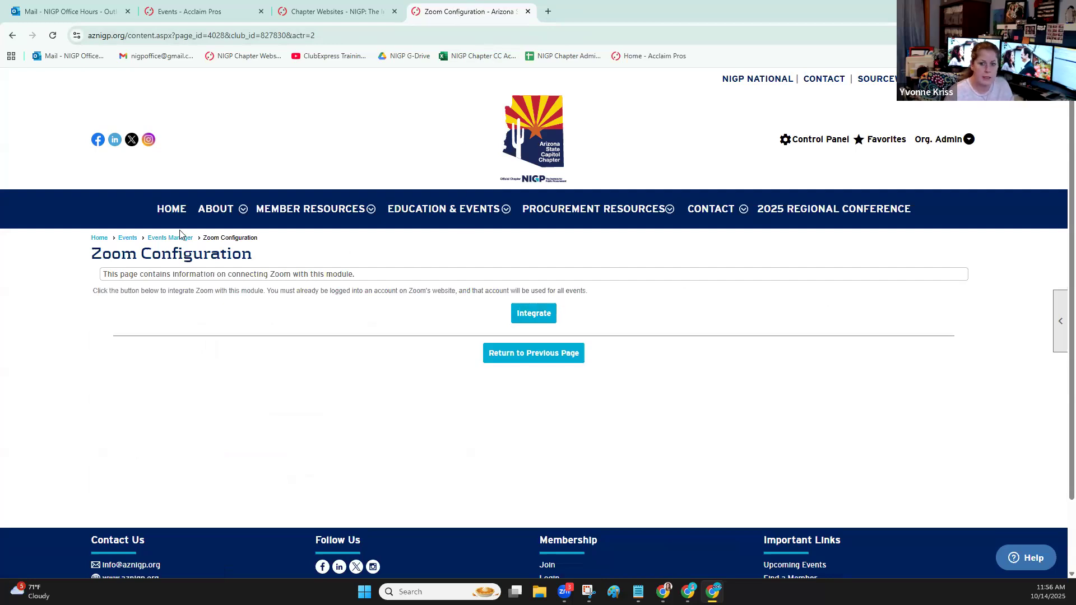
Reopen the Zoom Configuration, start the Zoom integration to view the requested permissions, and close the authorization page without granting them
left_click(168, 239)
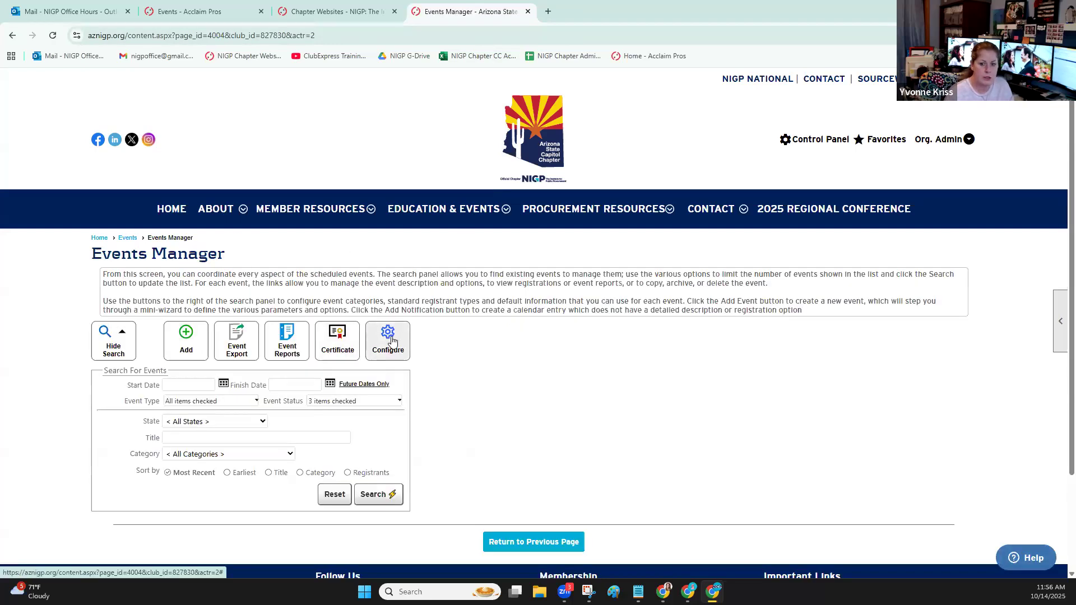
left_click(389, 340)
left_click(401, 498)
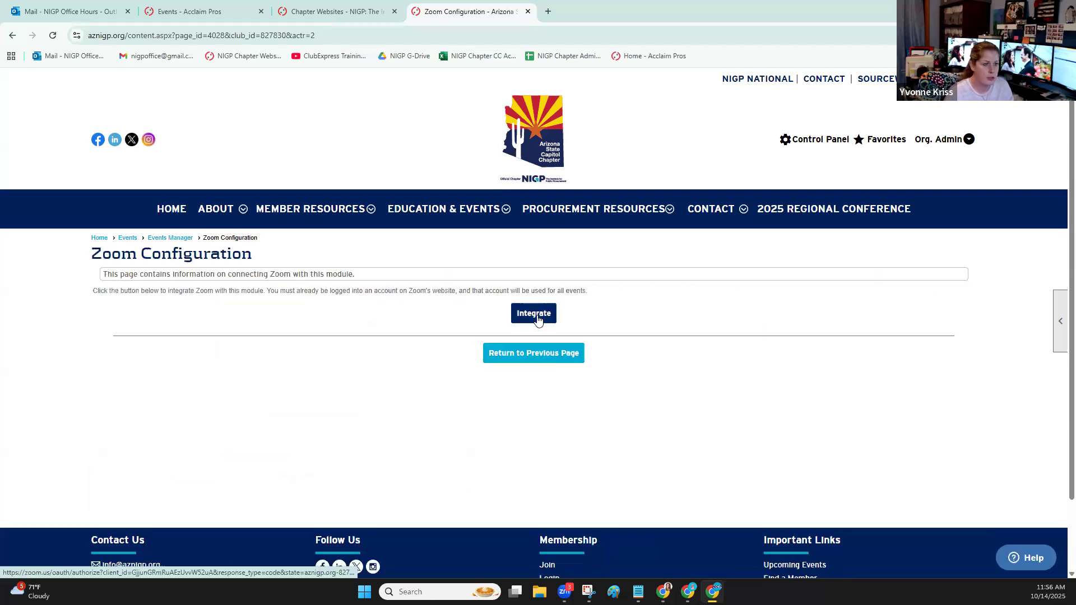
left_click(537, 317)
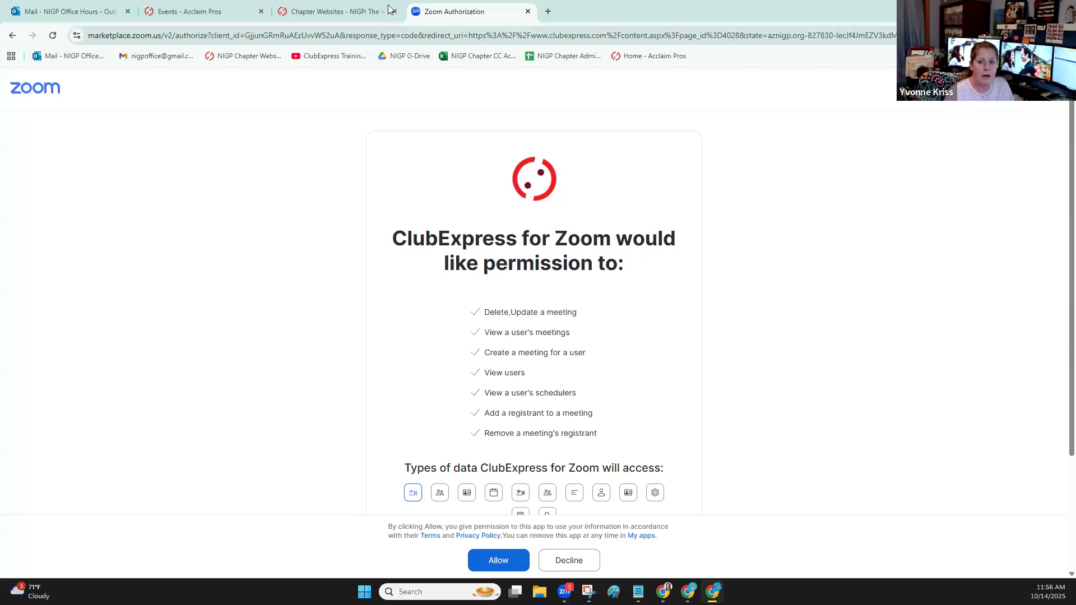
left_click(527, 11)
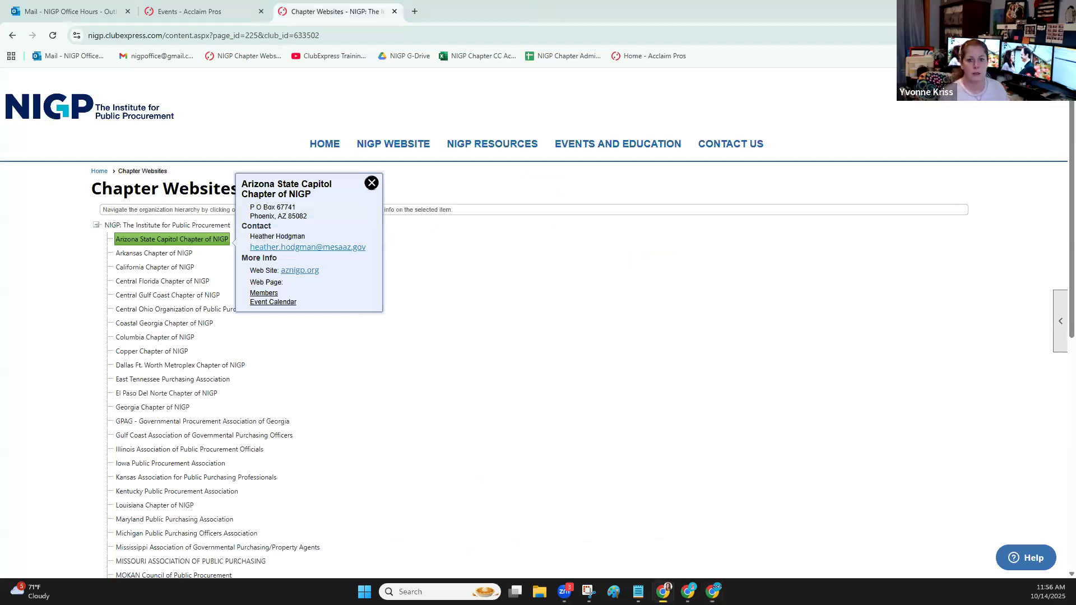
Switch to the Illinois Paralegal Association website and open its Calendar Manager from the Control Panel
left_click_drag(182, 16, 184, 17)
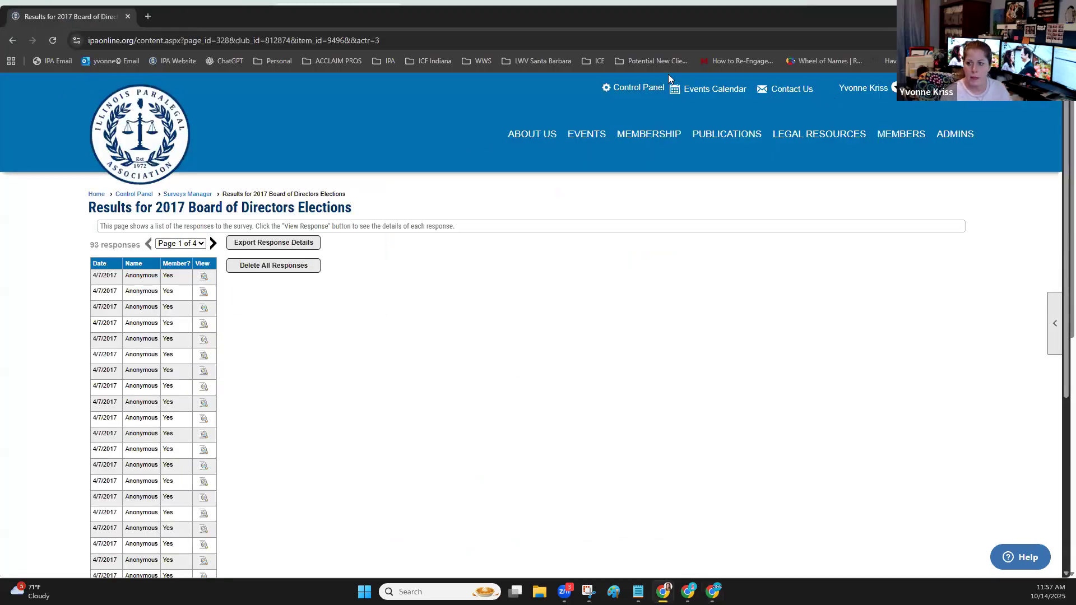
left_click(656, 89)
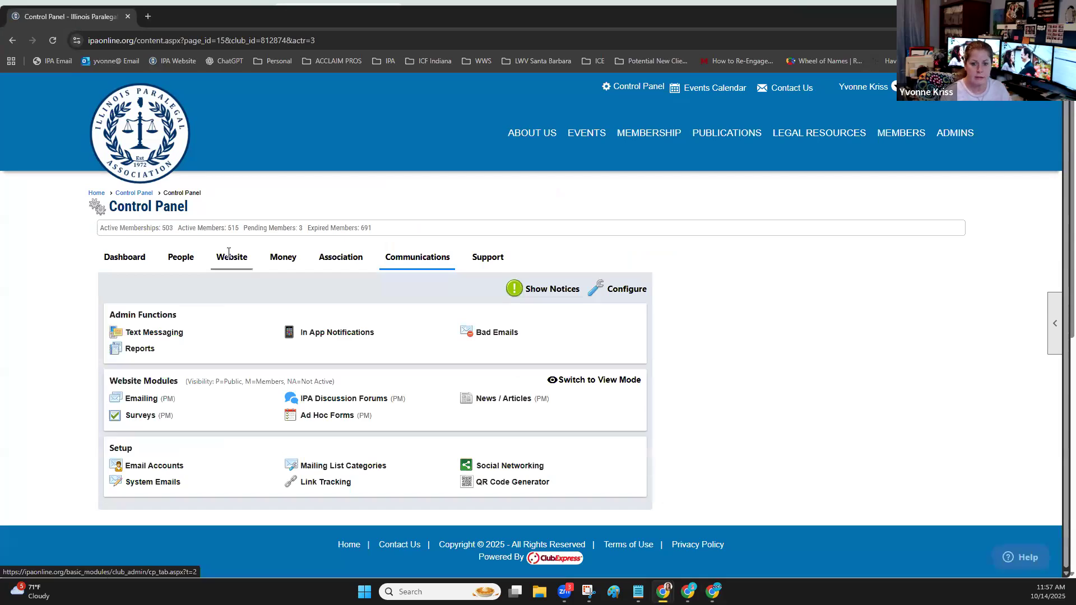
left_click(230, 255)
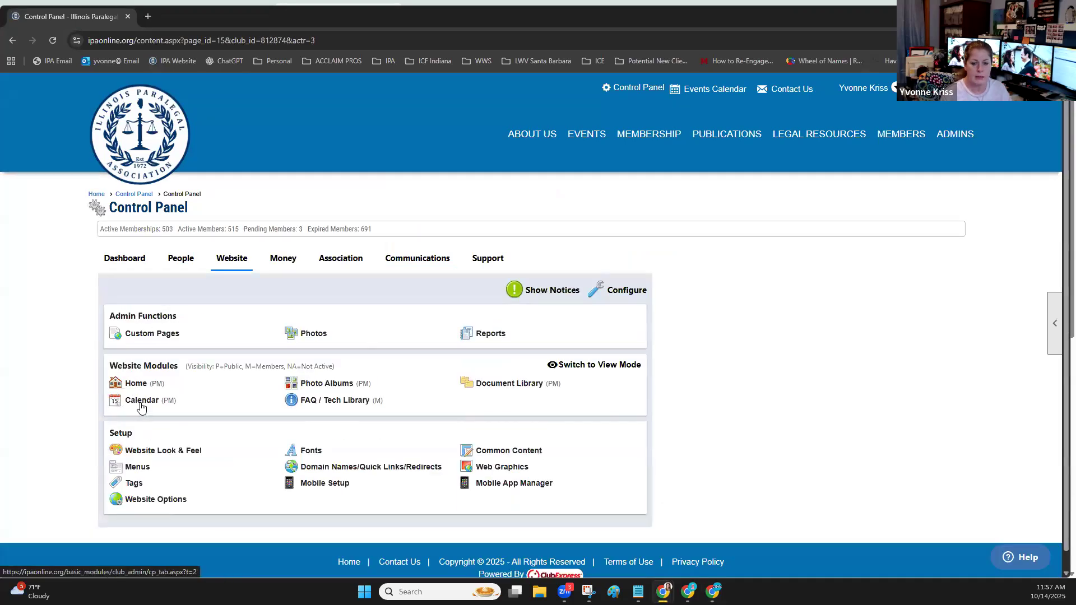
left_click(142, 402)
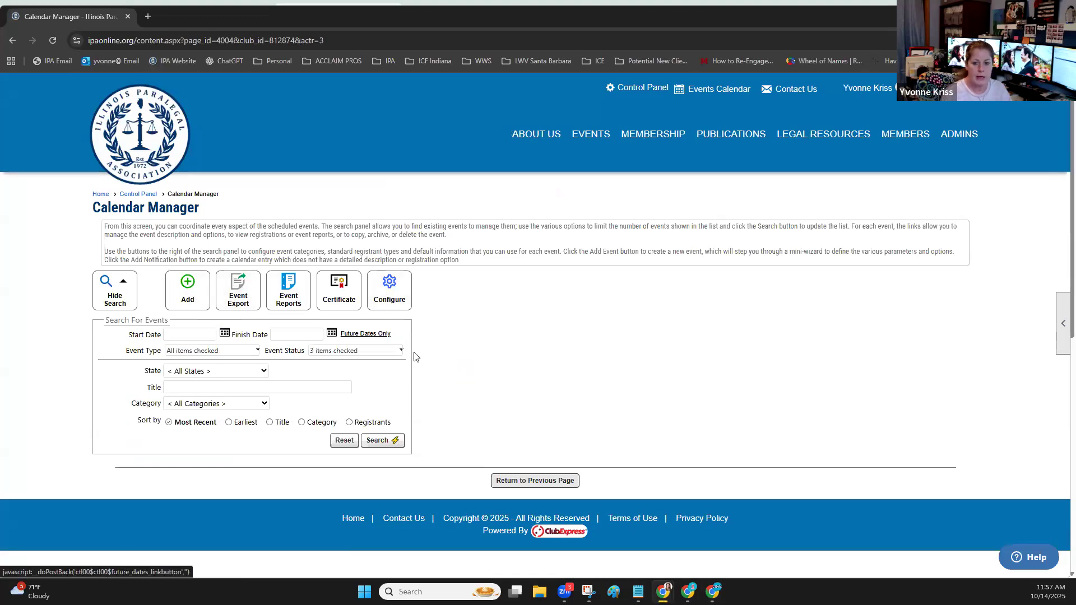
Start a new event titled "testing zoom" that starts and finishes on 10/16/2025
left_click(196, 289)
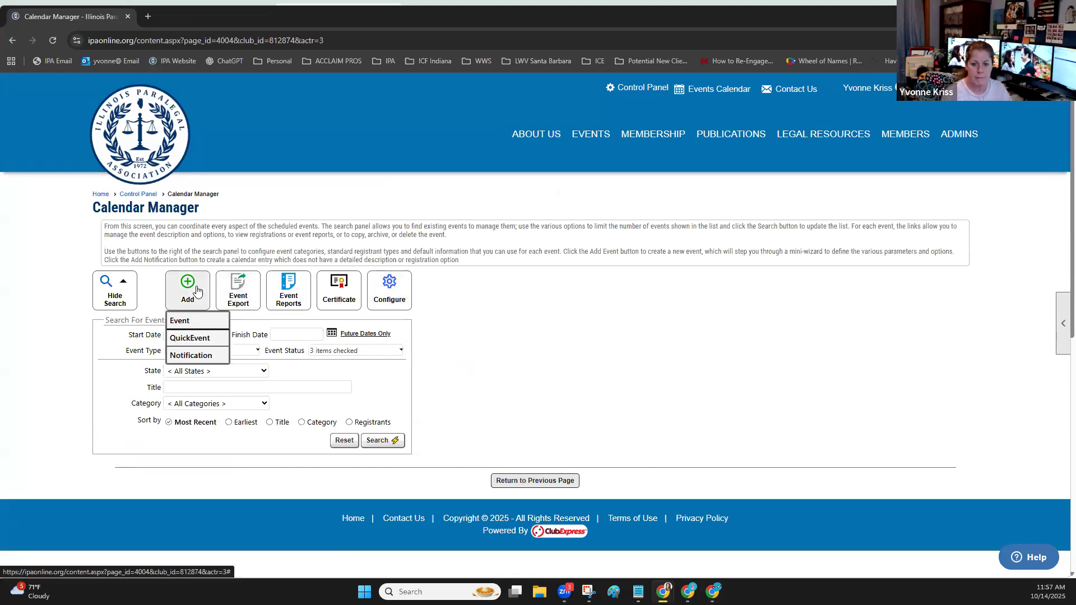
left_click(188, 318)
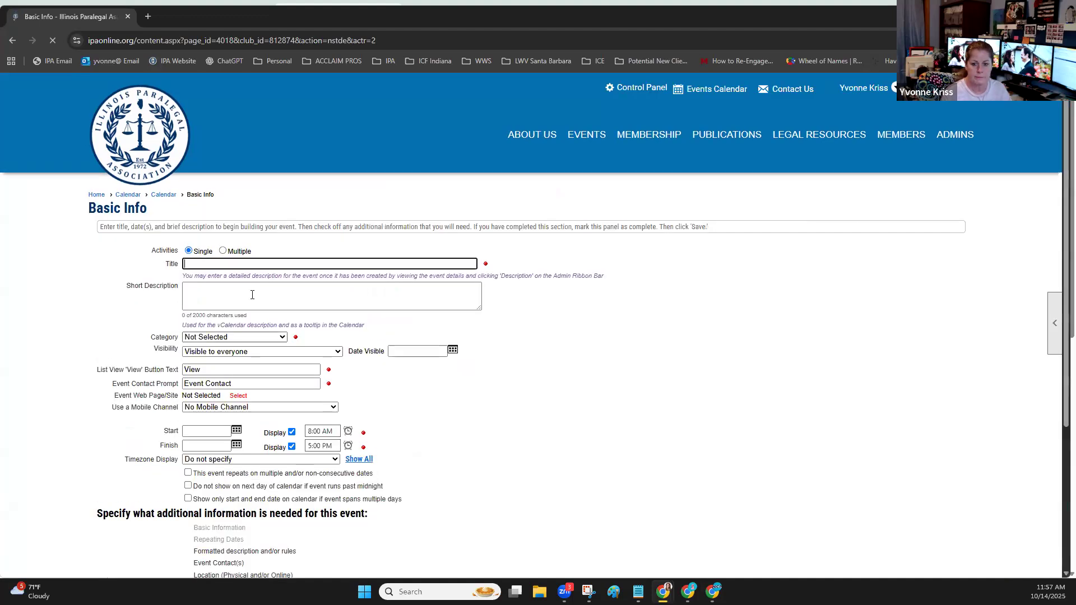
type("test")
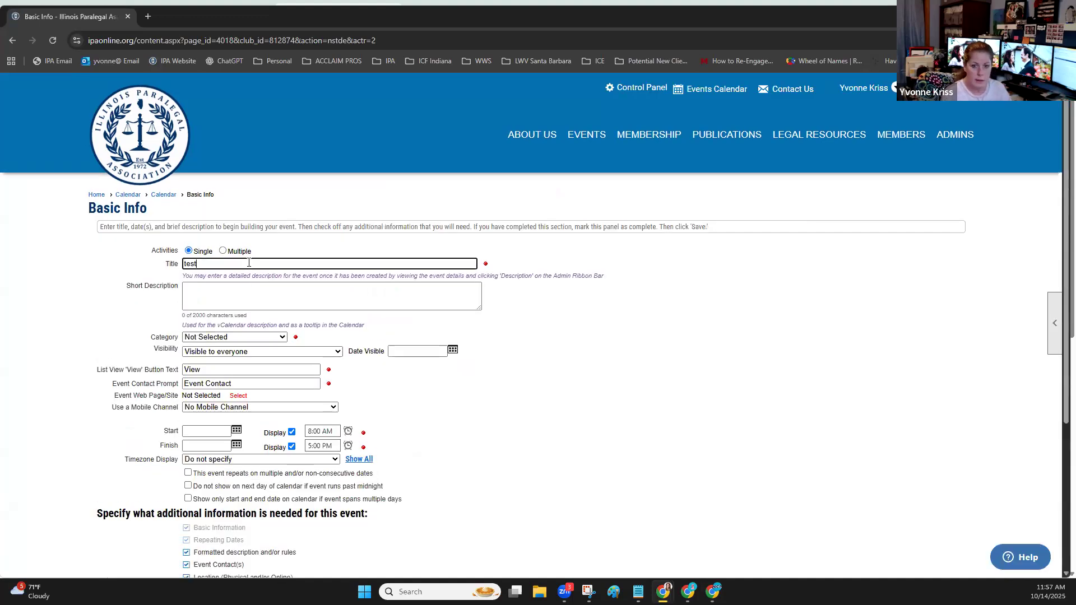
type("ing zoom")
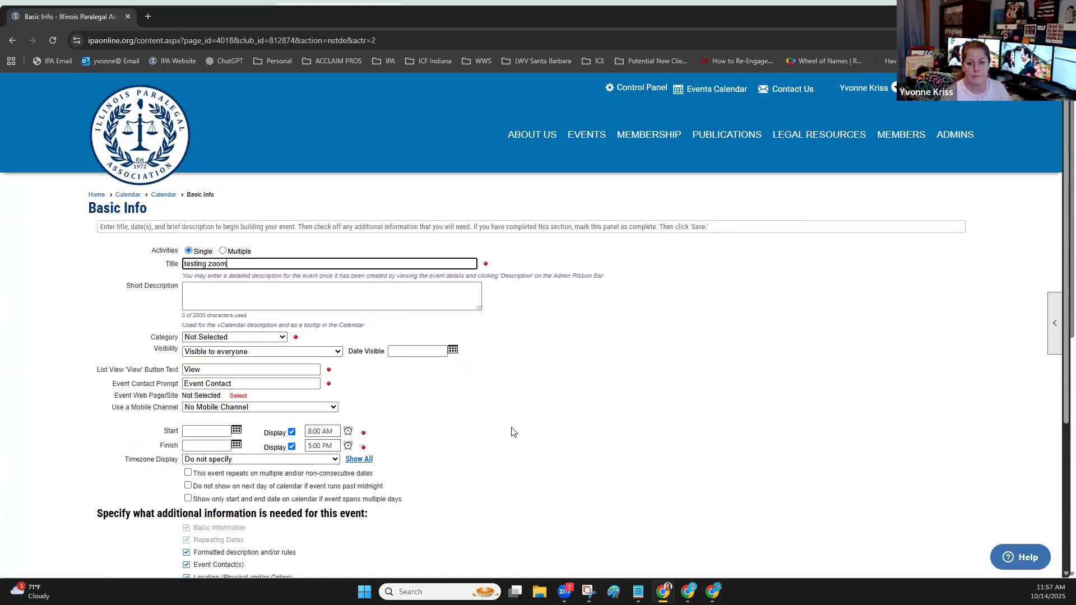
left_click(237, 430)
left_click(269, 498)
scroll(229, 292, "down", 3)
left_click(236, 277)
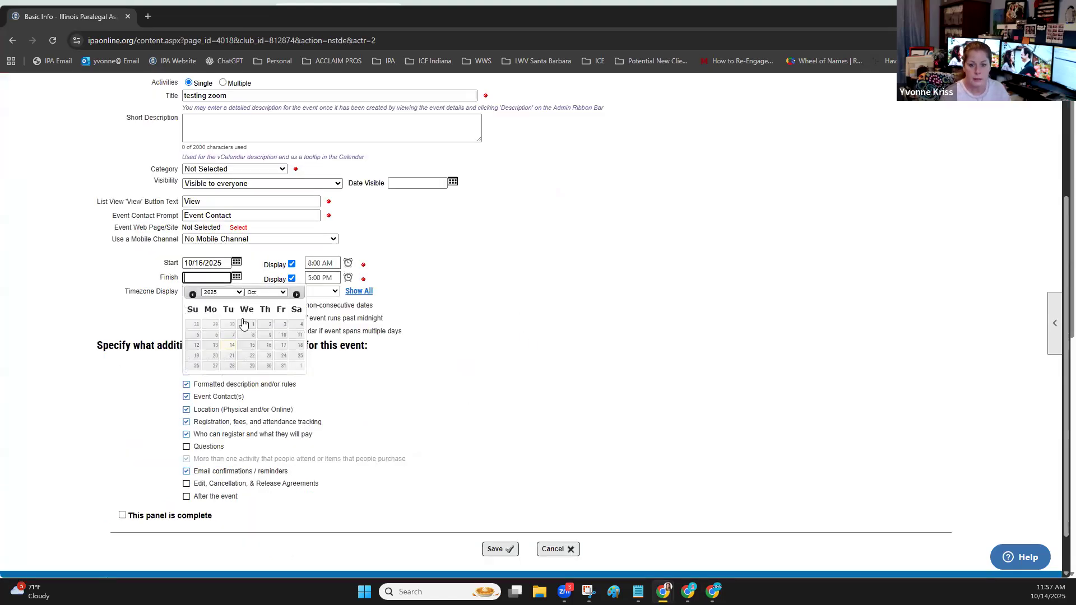
left_click(269, 345)
Include Edit, Cancellation, & Release Agreements, set the event category to Board of Directors Meetings, and save the event
scroll(500, 313, "down", 1)
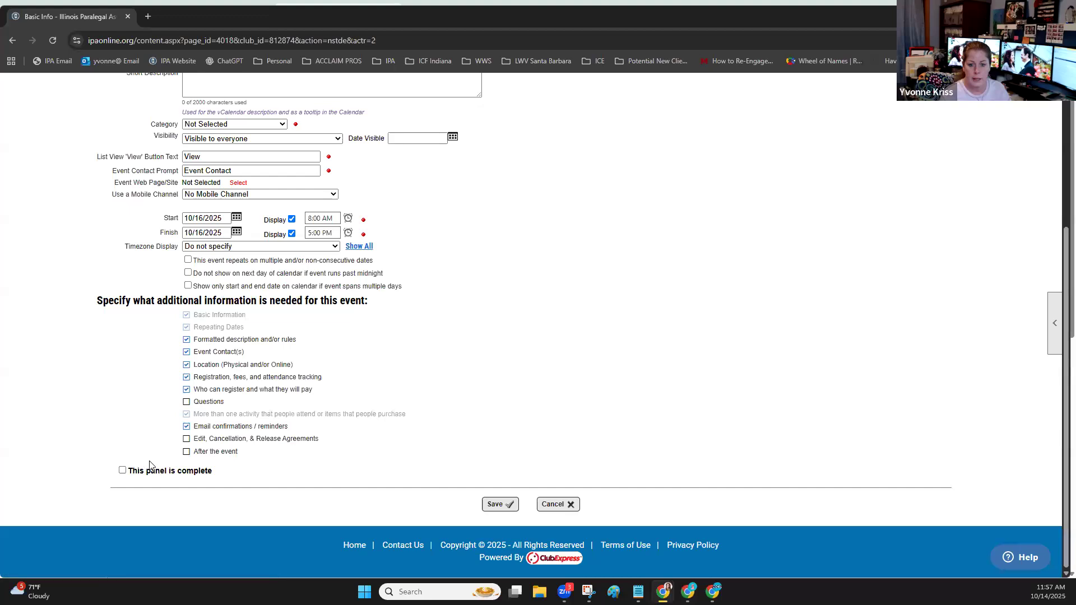
left_click(186, 438)
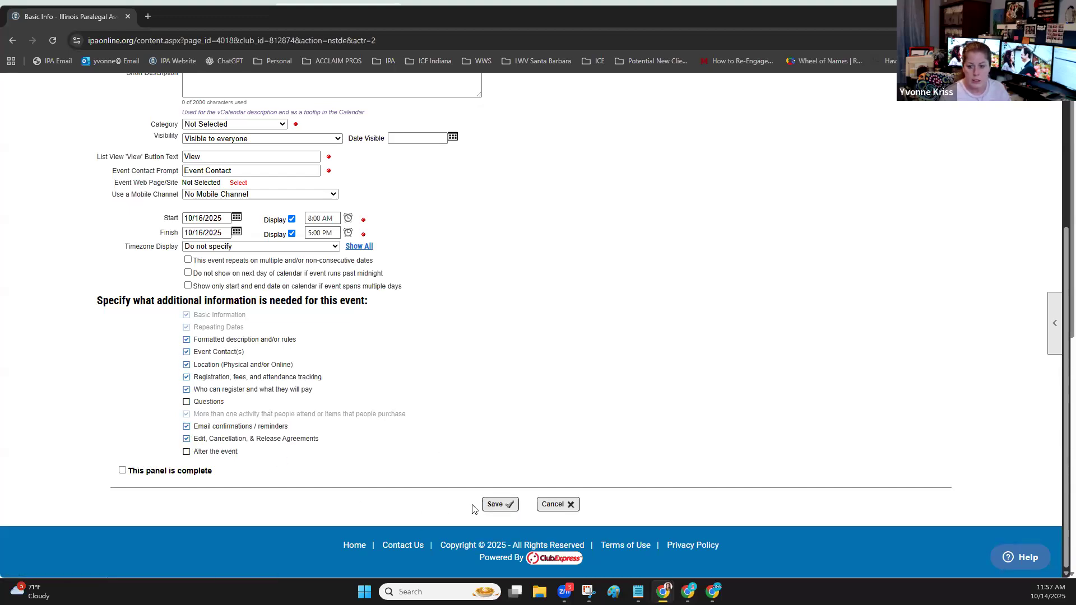
left_click(500, 504)
left_click(630, 134)
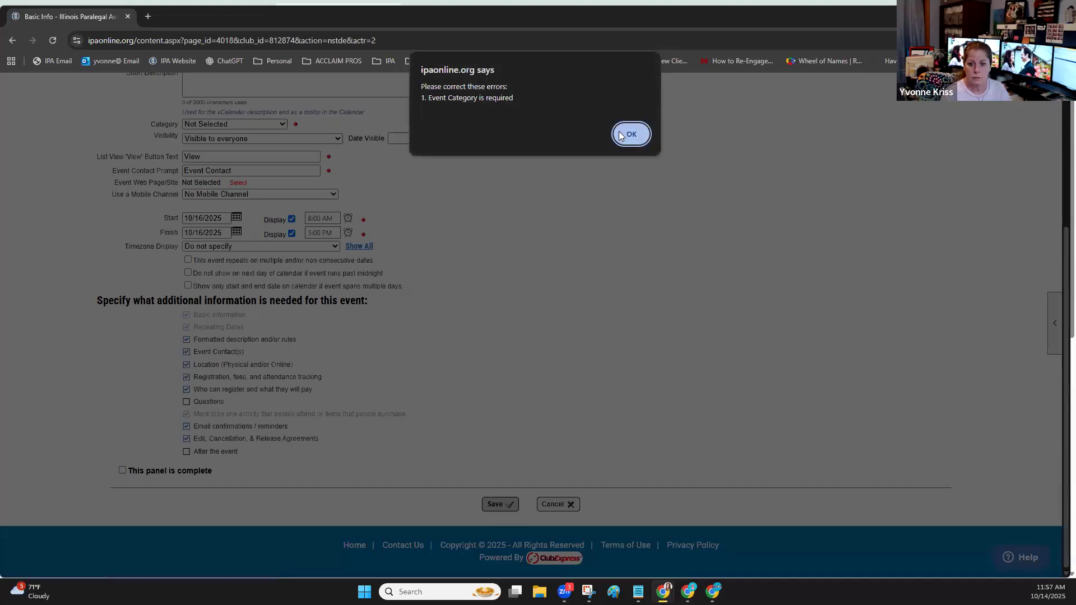
left_click(262, 182)
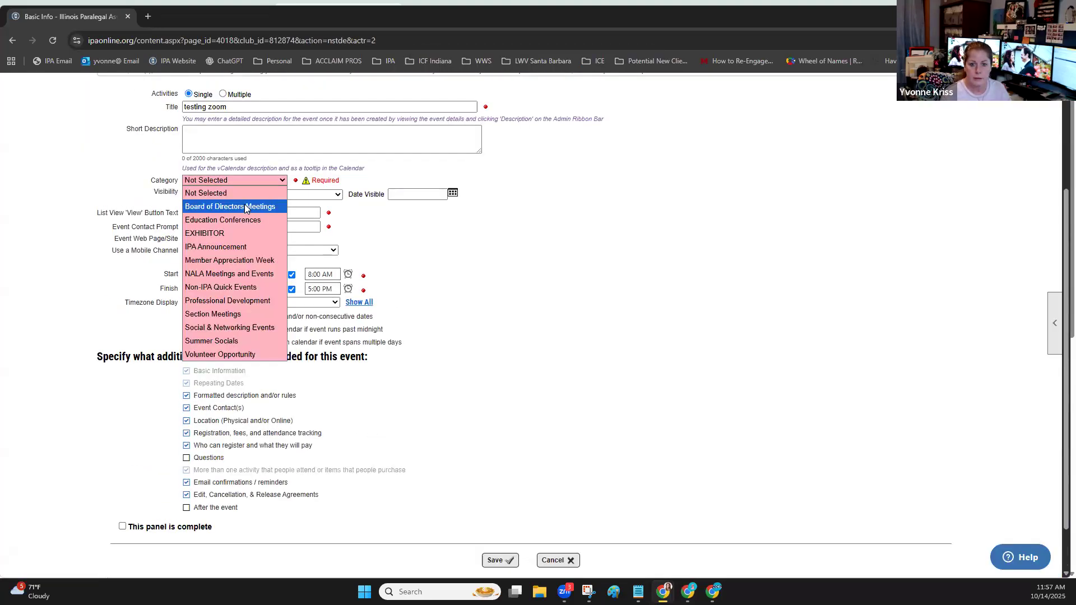
left_click(244, 205)
left_click(495, 561)
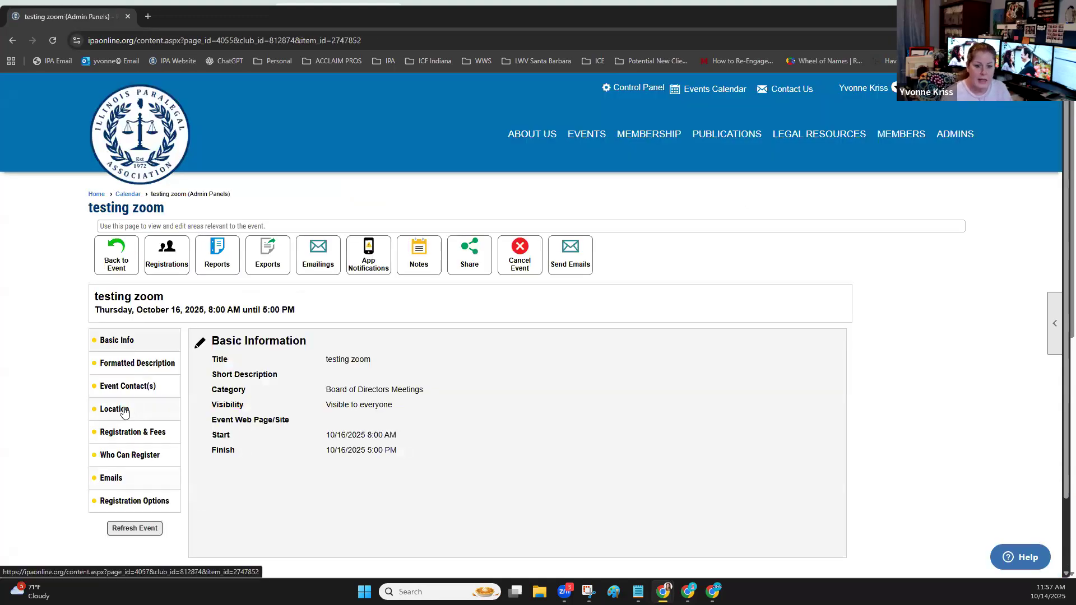
Open the testing zoom event's Location details for editing and set the videoconferencing type to Zoom Meeting
left_click(124, 412)
left_click(203, 344)
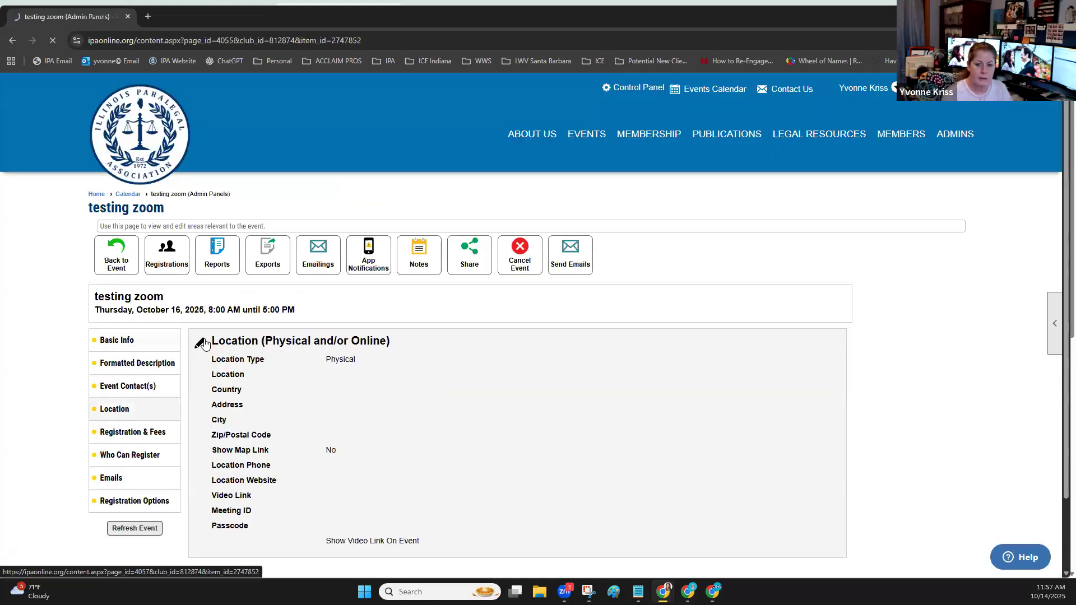
scroll(307, 428, "down", 2)
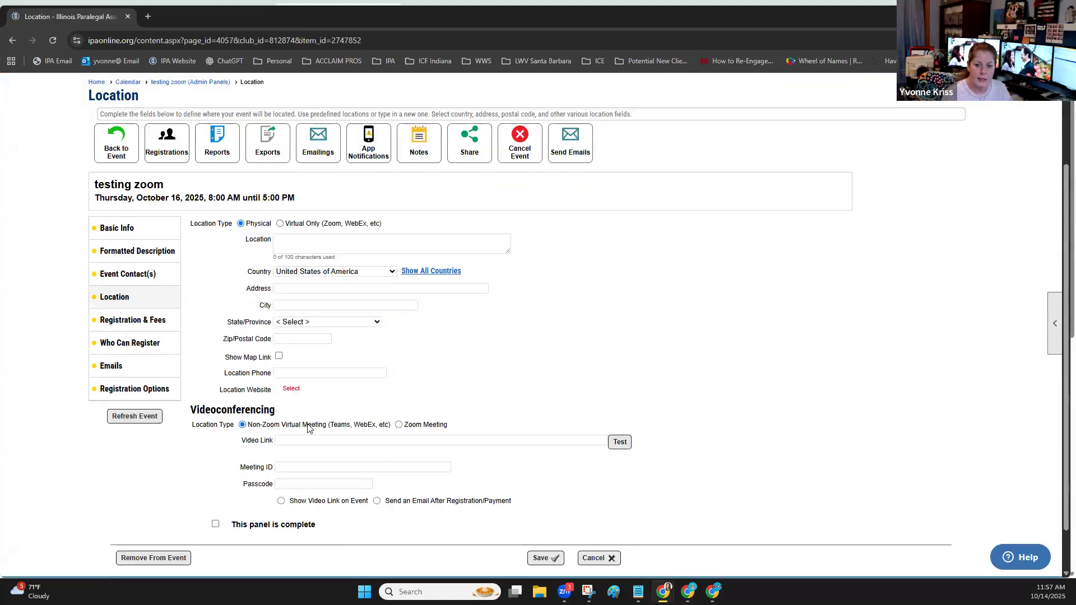
left_click(398, 425)
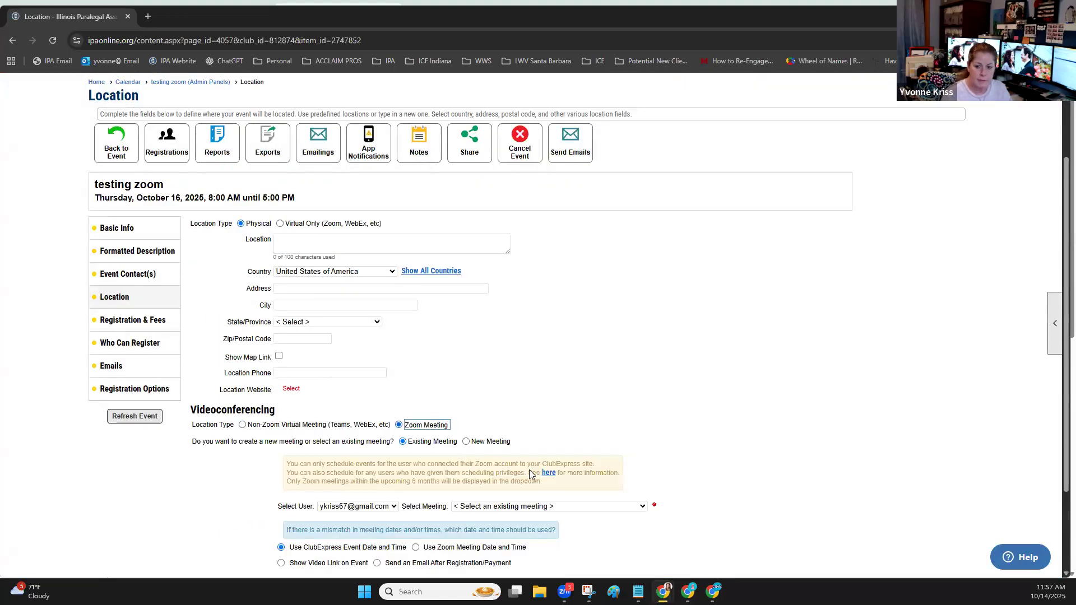
scroll(538, 405, "down", 2)
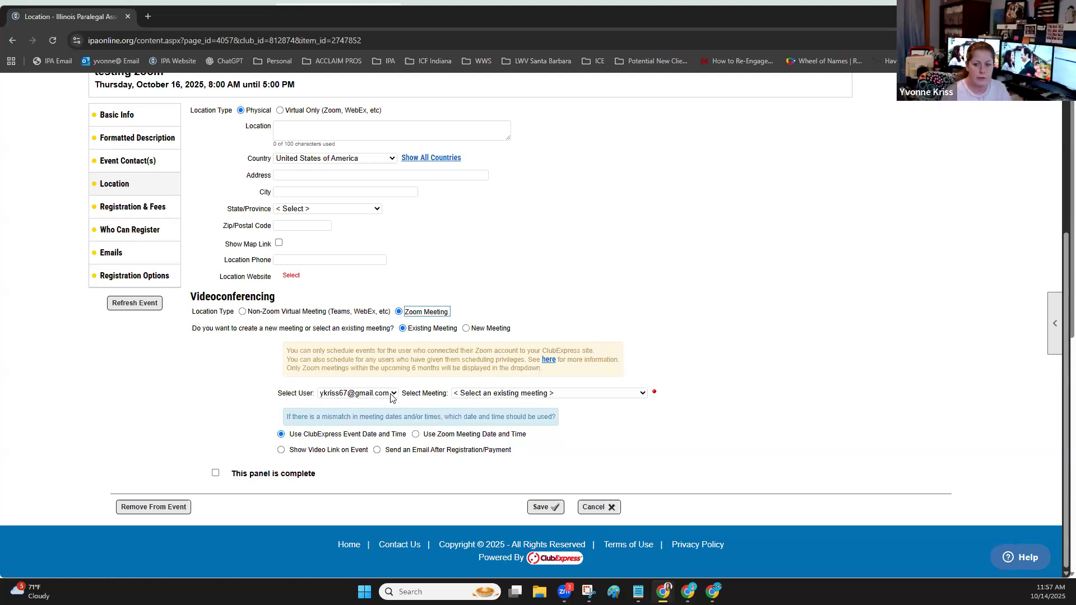
View the existing Zoom meetings that can be linked to the event, without selecting one
left_click(506, 393)
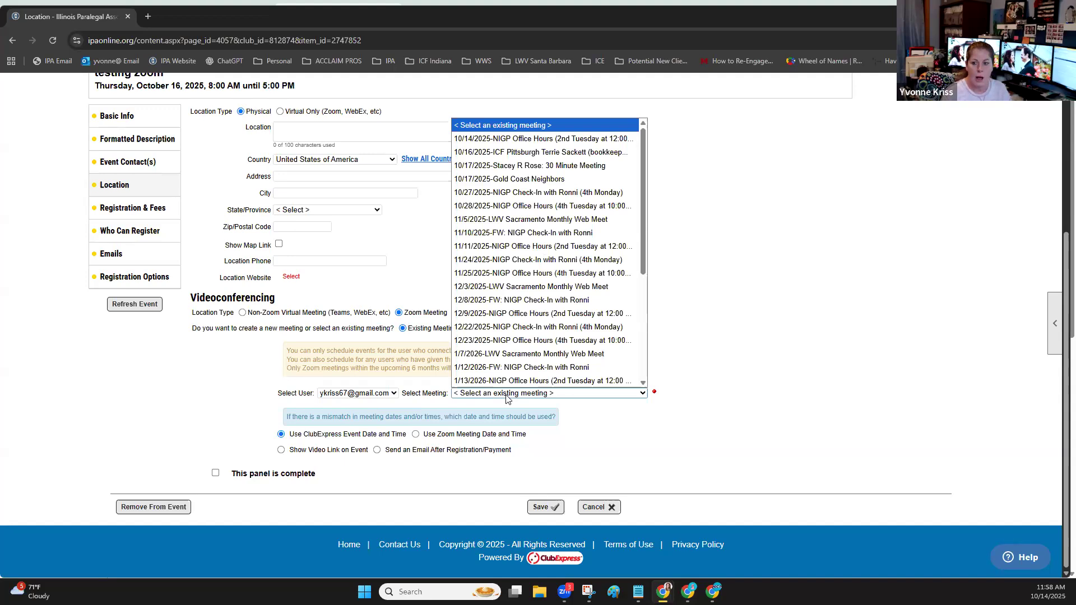
left_click(520, 391)
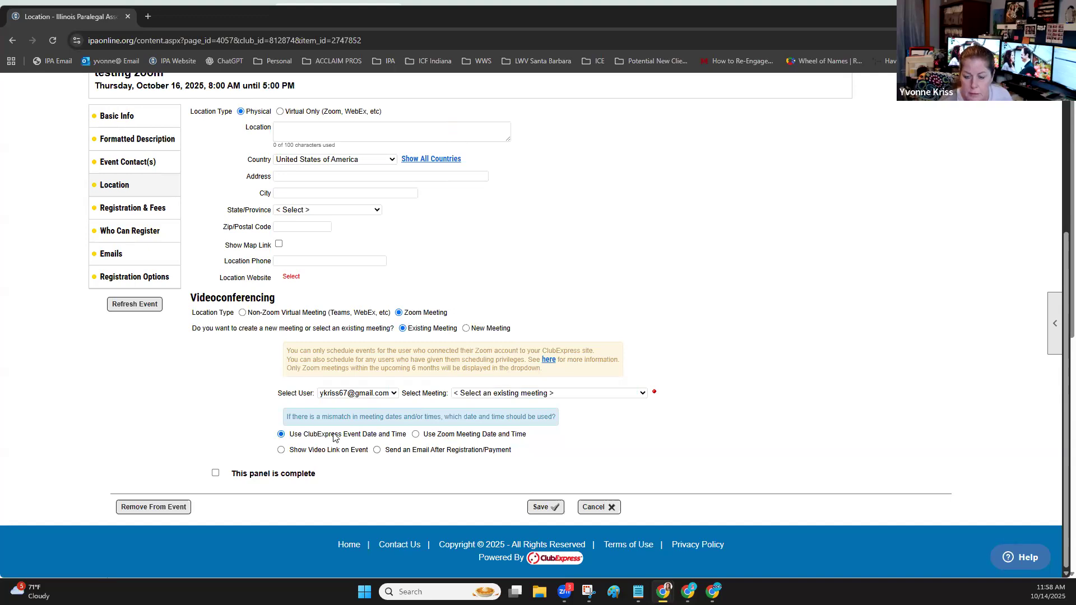
left_click(493, 393)
left_click(235, 362)
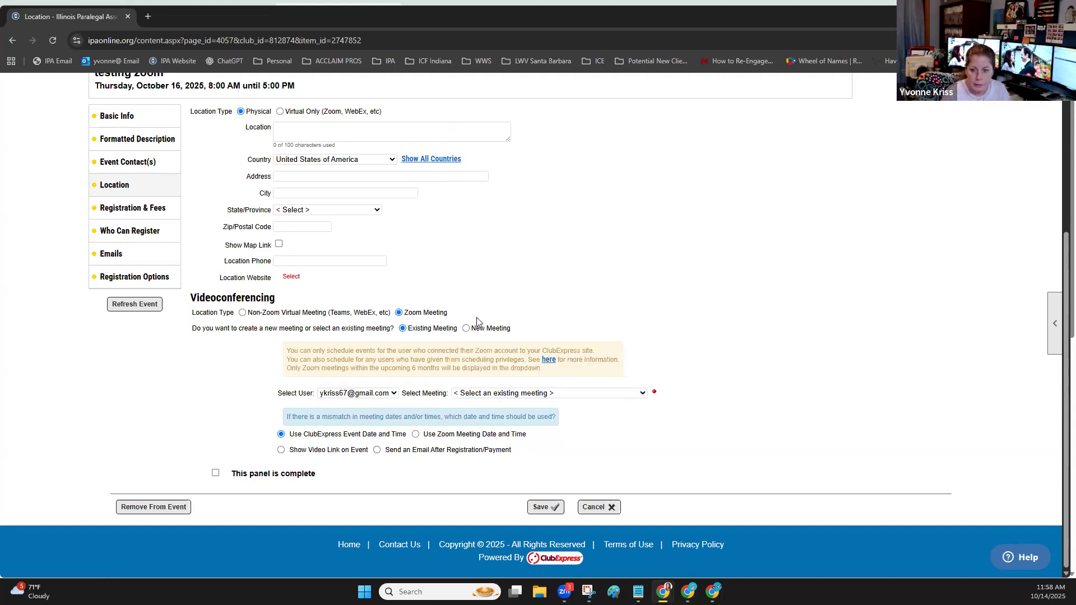
Choose a new Zoom meeting with host video, participant video and mute upon entry enabled, and show the video link on the event
left_click(465, 328)
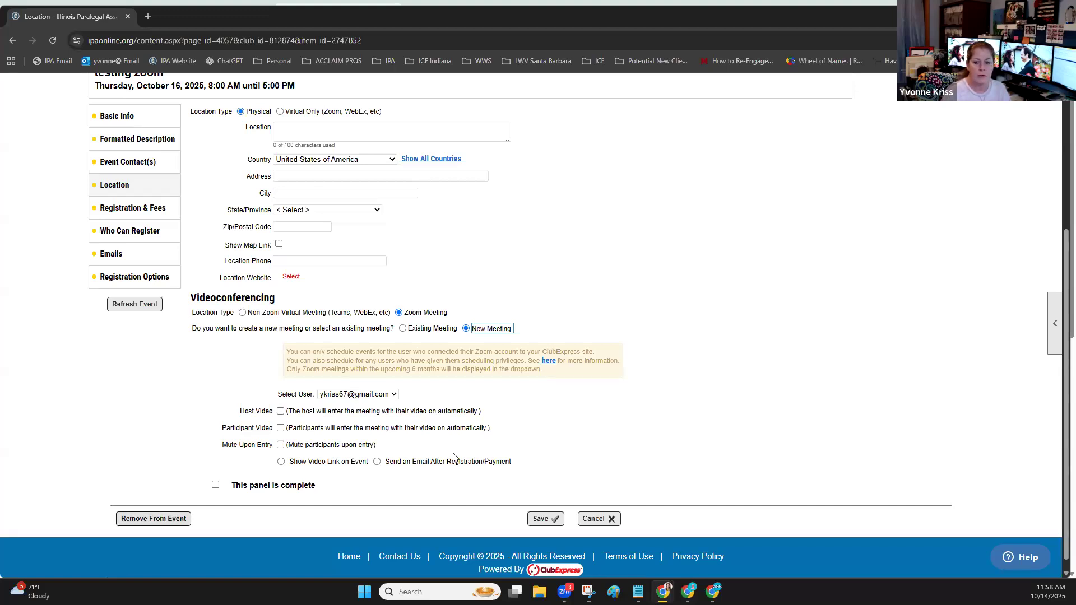
left_click(281, 411)
left_click(281, 427)
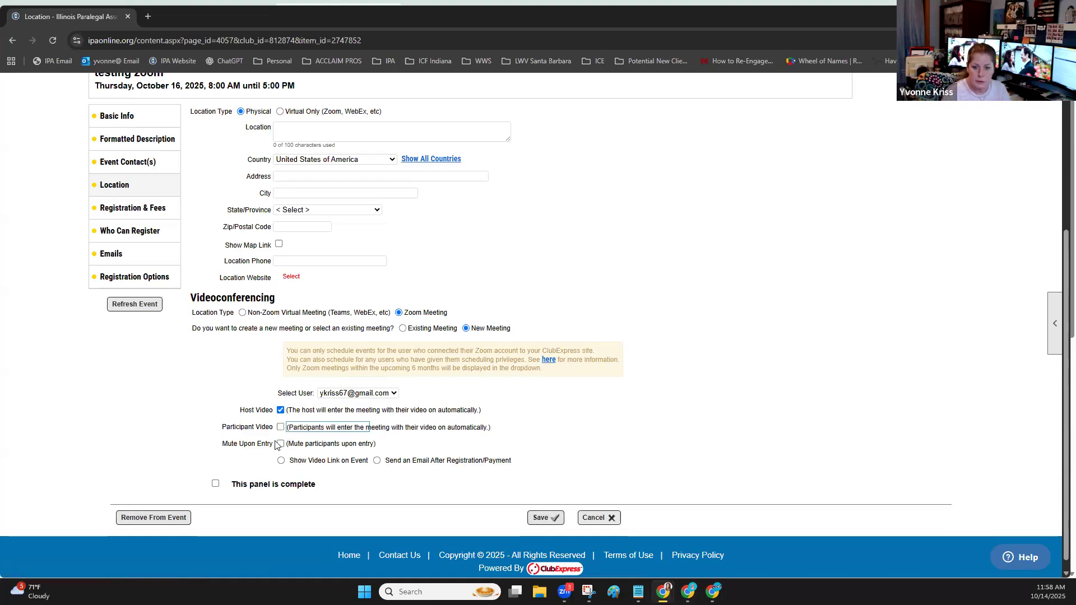
left_click(281, 445)
left_click(281, 461)
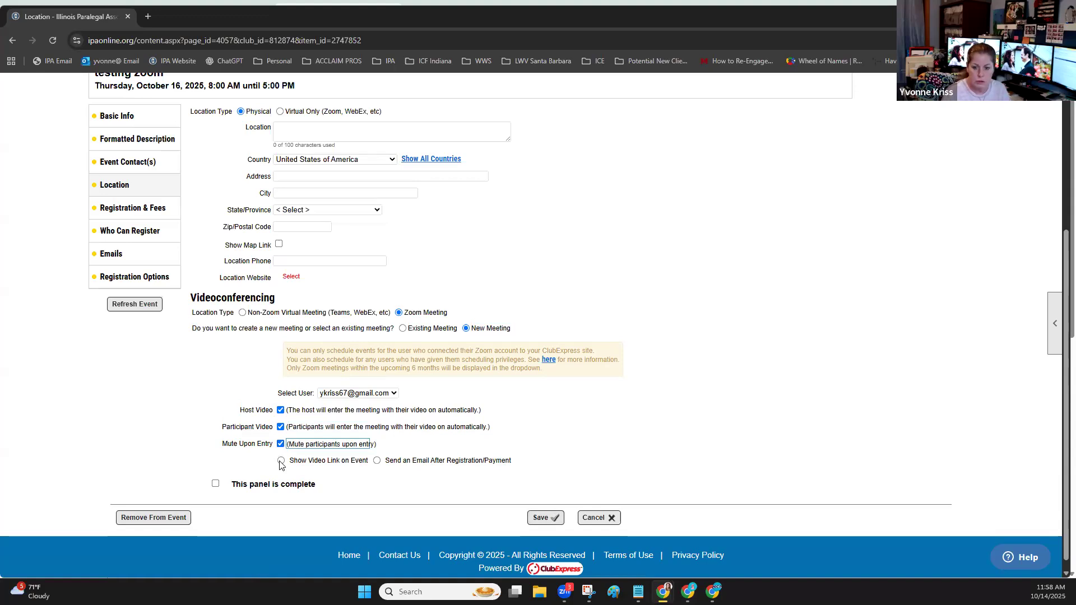
Mark the Location panel as complete, save it, and return to the NIGP Chapter Websites page
left_click(216, 486)
left_click(552, 519)
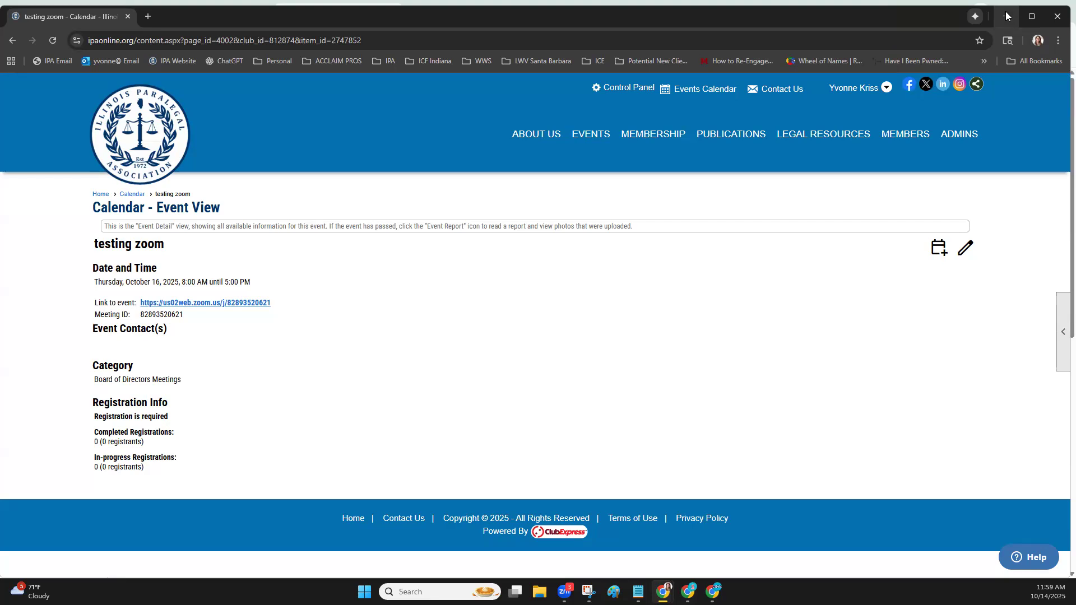
left_click(1007, 16)
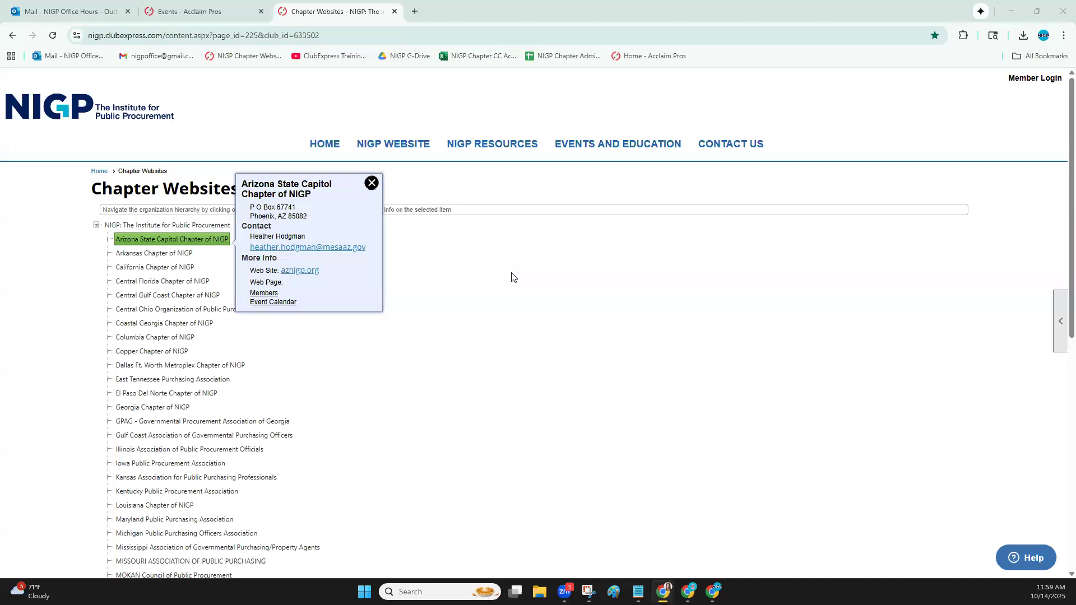